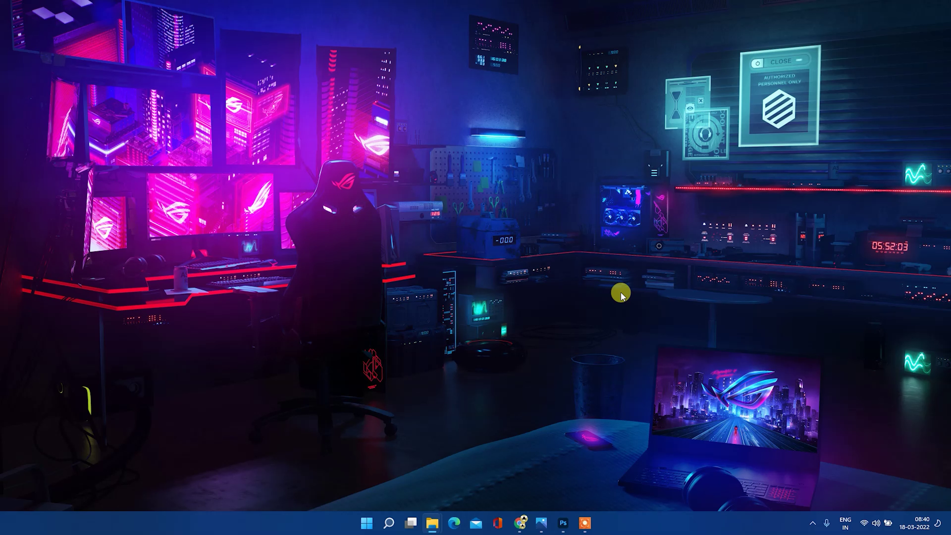
# Create a new 1080 × 1080 px, 300 ppi document from the recent preset with a white background
pyautogui.click(557, 528)
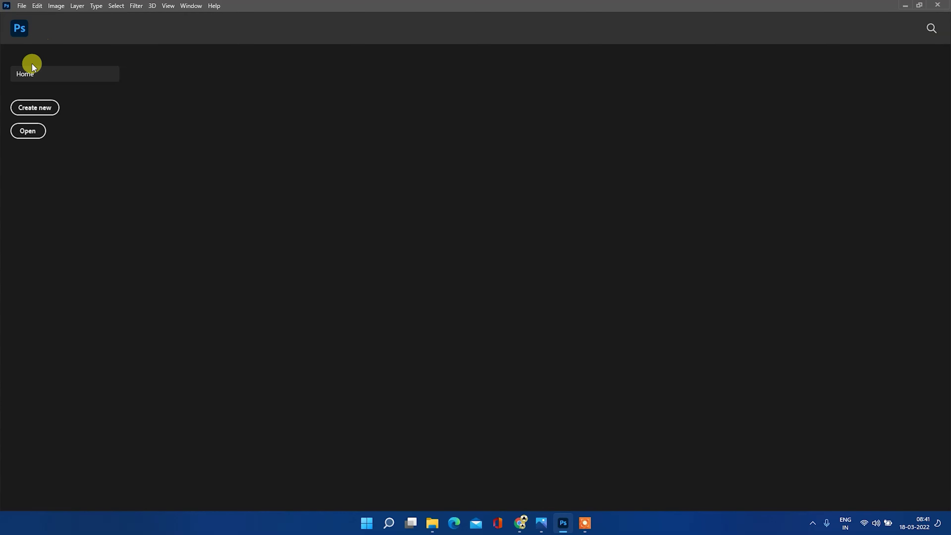
pyautogui.click(42, 108)
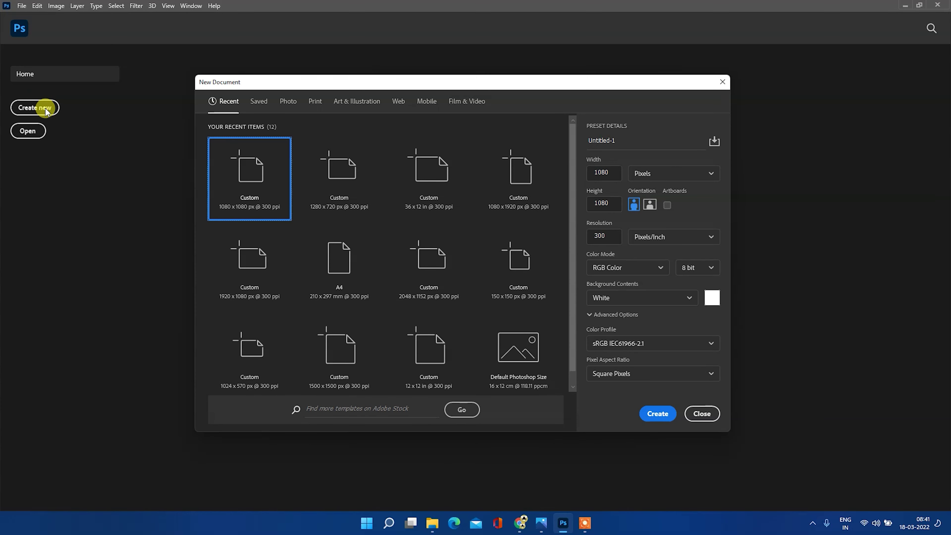
pyautogui.click(248, 209)
pyautogui.click(652, 415)
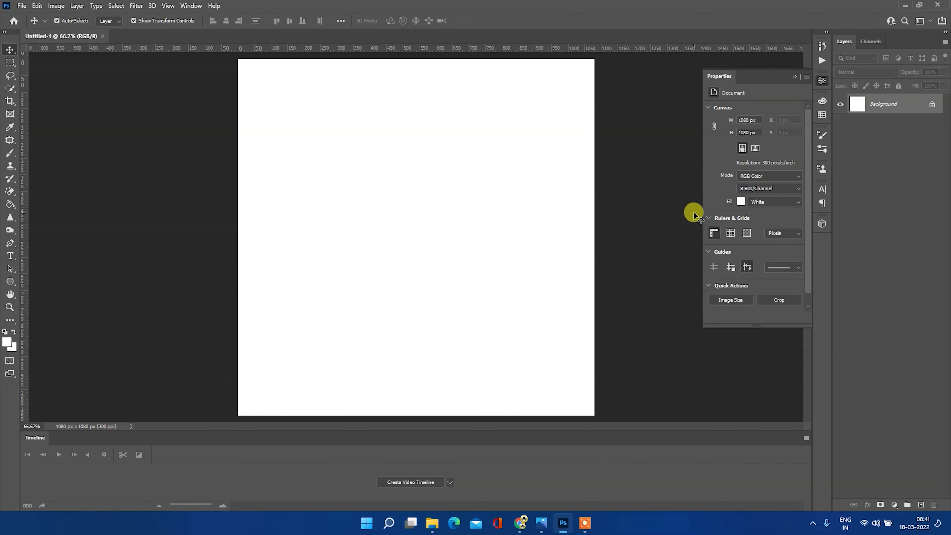
pyautogui.click(826, 76)
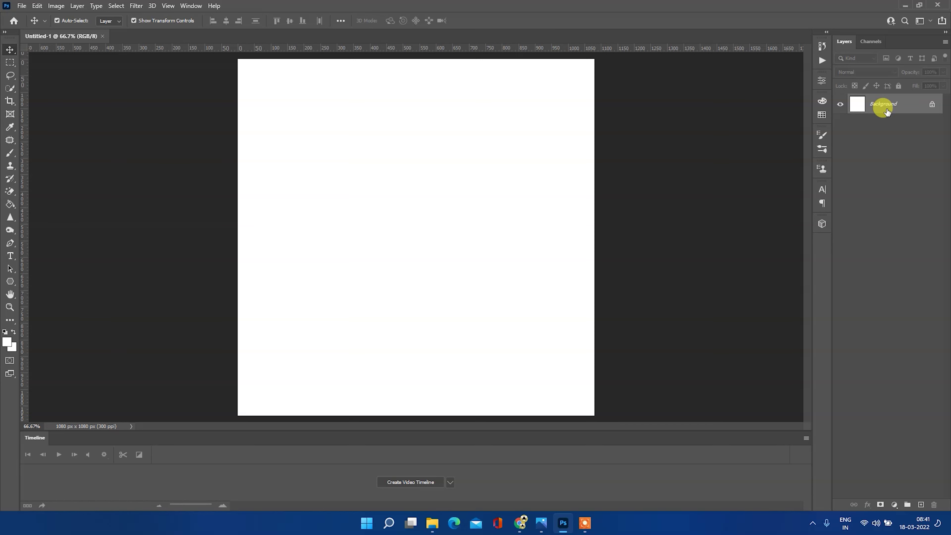
# Add a Solid Color fill layer set to near-black #171a1e over the canvas
pyautogui.click(895, 504)
pyautogui.click(903, 330)
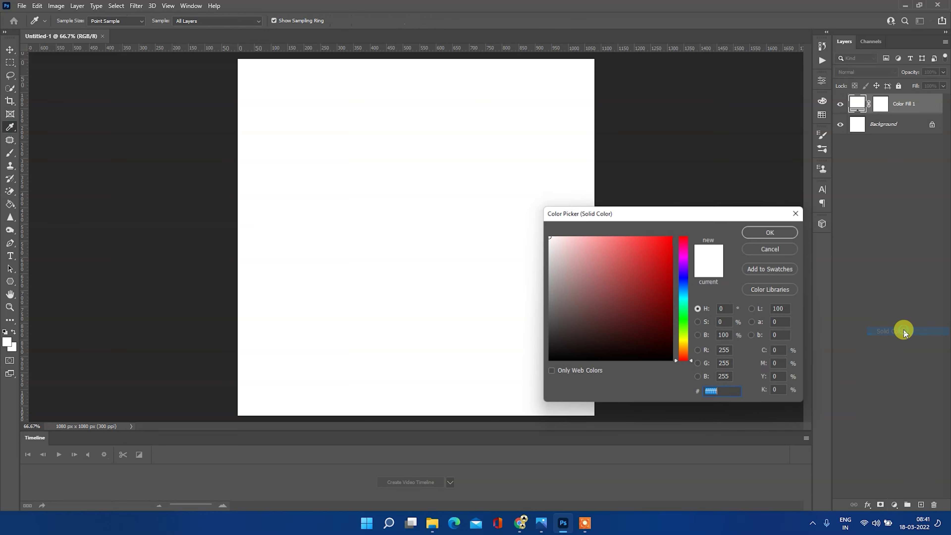
pyautogui.moveTo(685, 325); pyautogui.dragTo(682, 271)
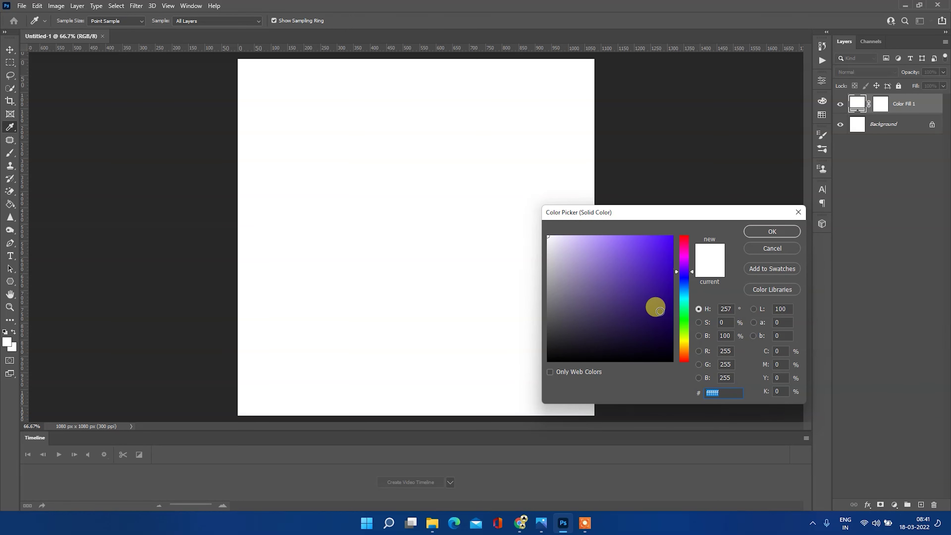
pyautogui.click(611, 338)
pyautogui.moveTo(553, 344); pyautogui.dragTo(600, 330)
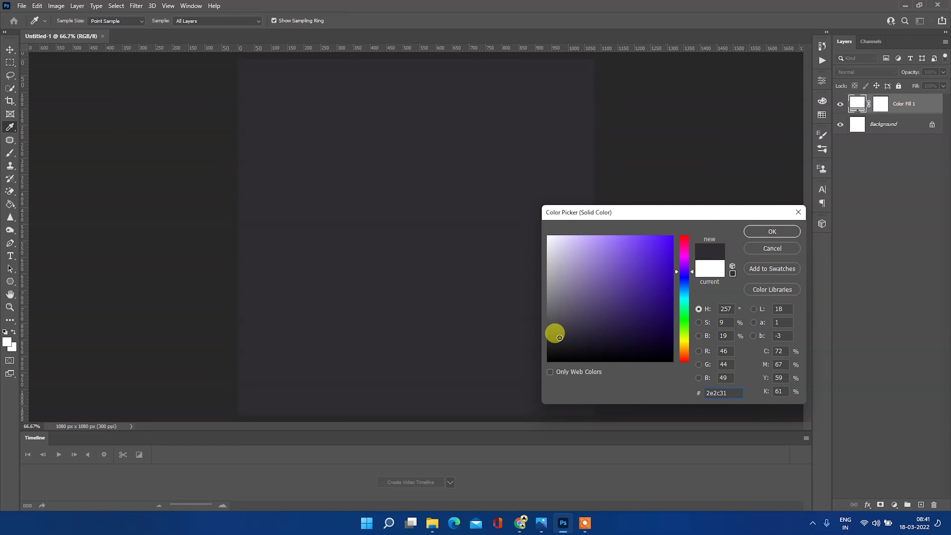
pyautogui.moveTo(686, 286); pyautogui.dragTo(685, 288)
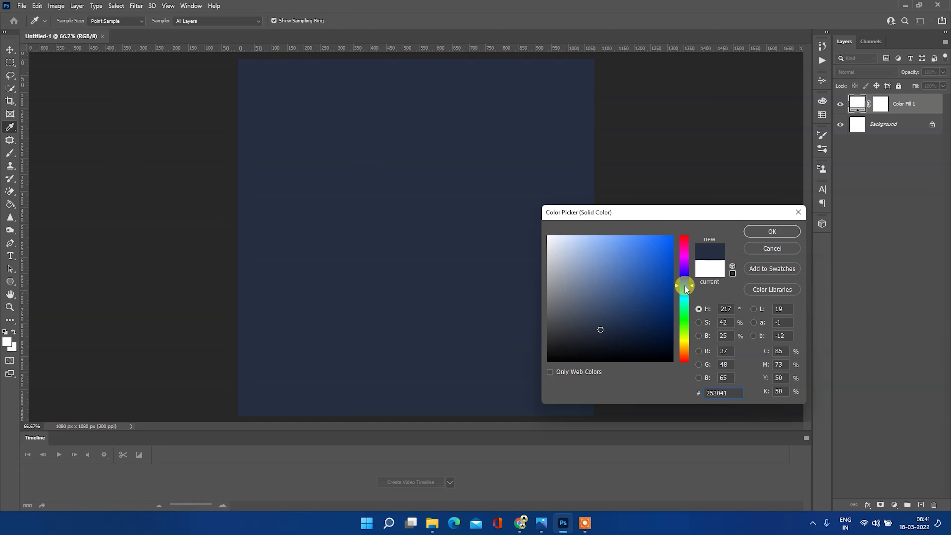
pyautogui.moveTo(583, 336); pyautogui.dragTo(575, 346)
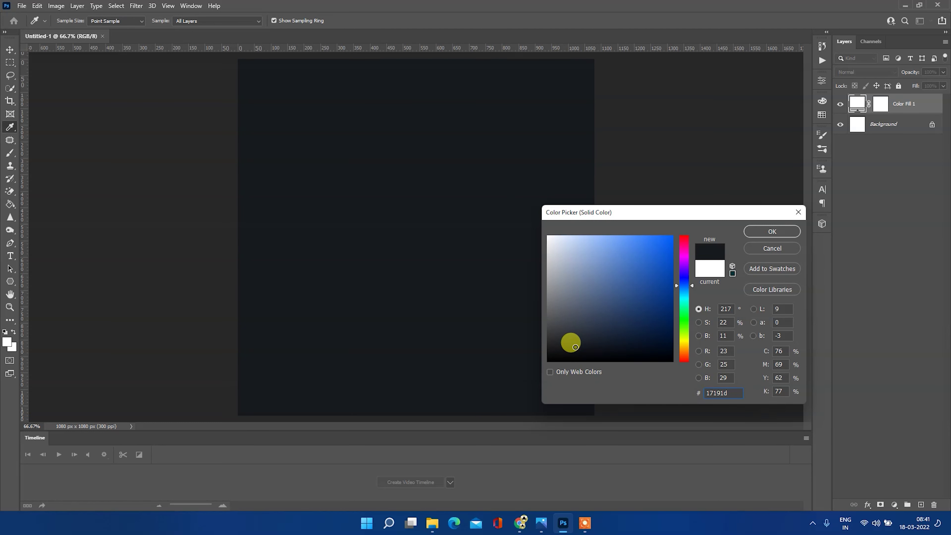
pyautogui.moveTo(576, 347); pyautogui.dragTo(575, 347)
pyautogui.click(785, 234)
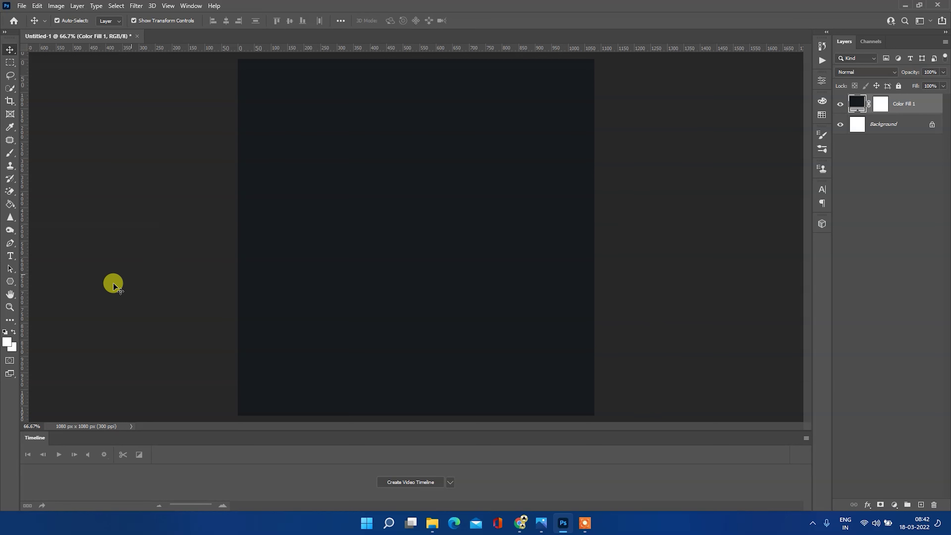
# Draw a white six-sided polygon and round its corners to about 102 px
pyautogui.click(12, 281)
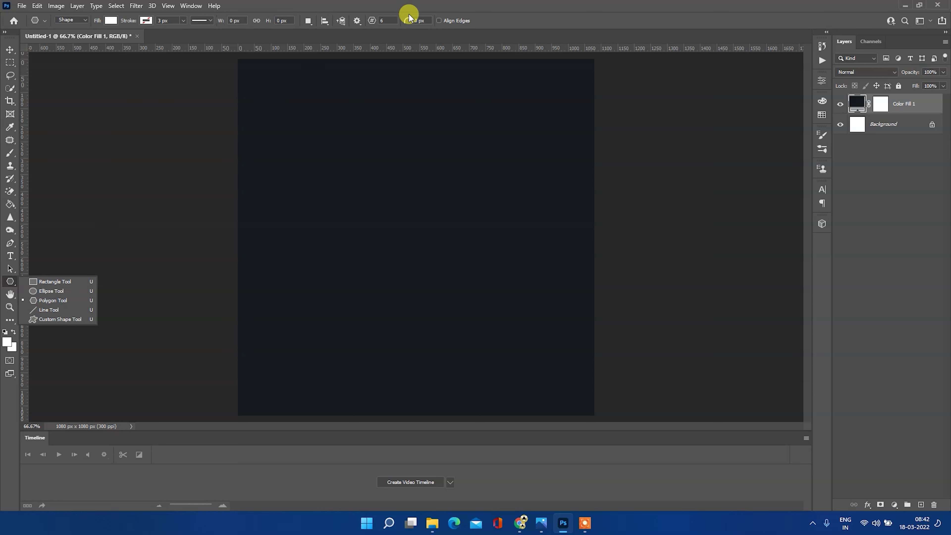
pyautogui.click(395, 17)
pyautogui.doubleClick(384, 20)
pyautogui.write('5')
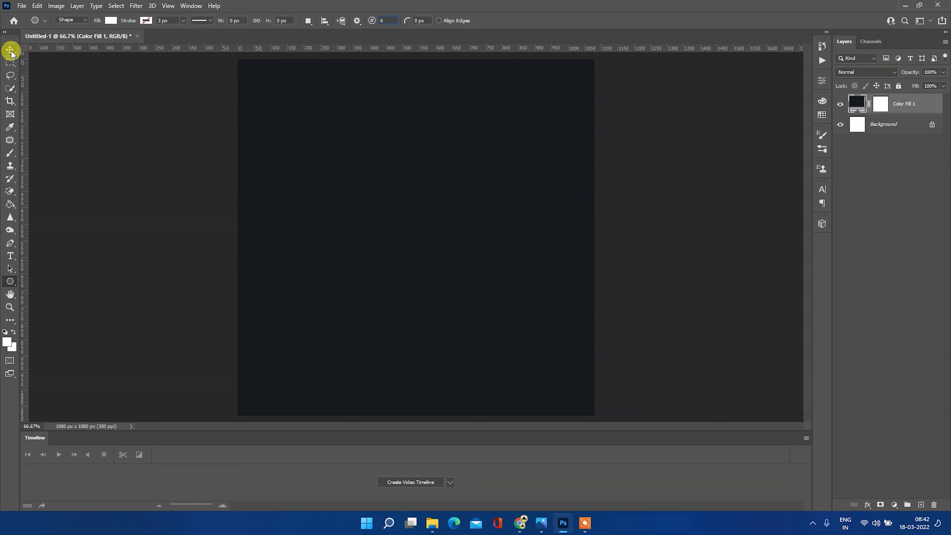
pyautogui.moveTo(355, 217); pyautogui.dragTo(543, 375)
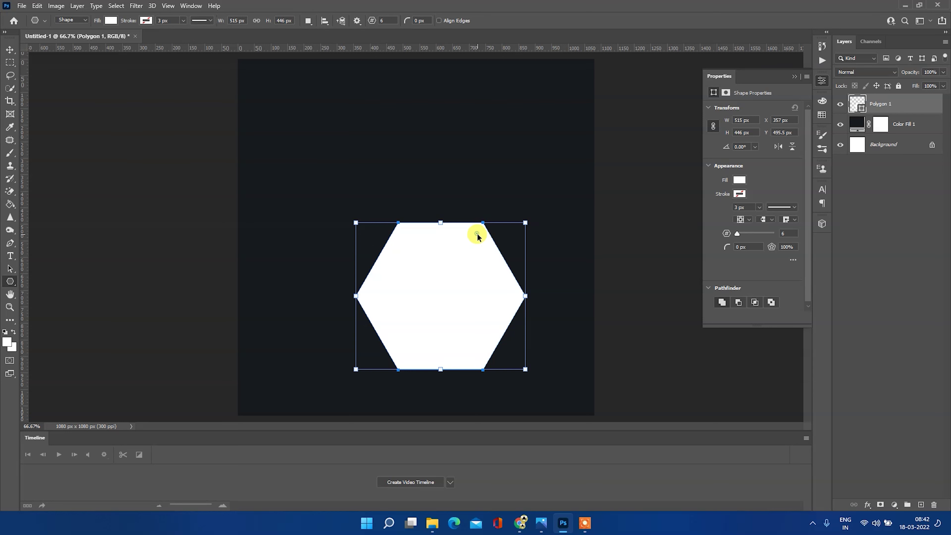
pyautogui.moveTo(476, 232); pyautogui.dragTo(467, 196)
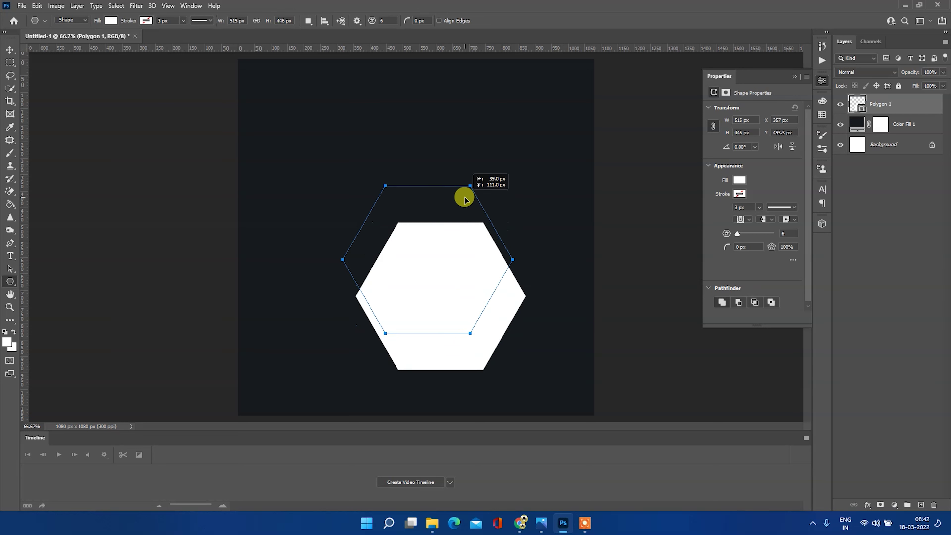
pyautogui.moveTo(465, 196); pyautogui.dragTo(451, 219)
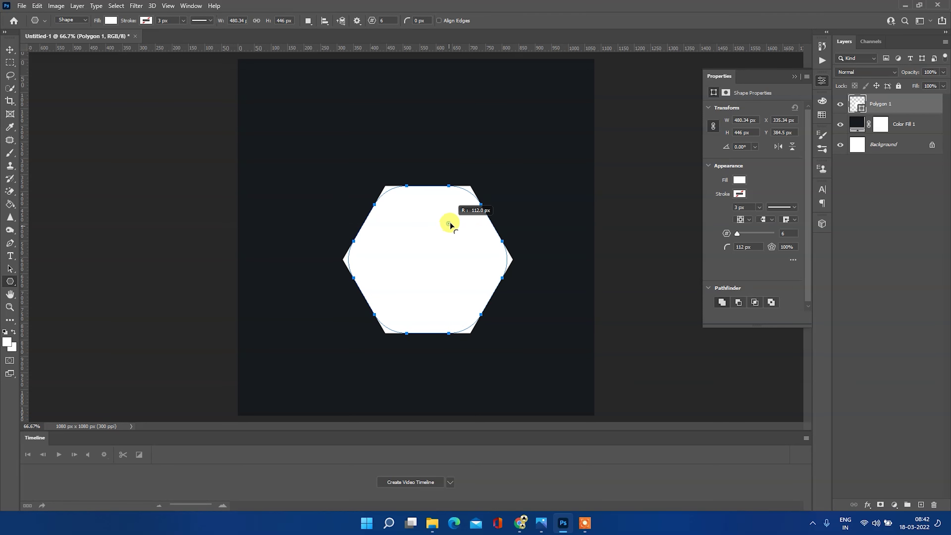
pyautogui.moveTo(451, 219); pyautogui.dragTo(452, 219)
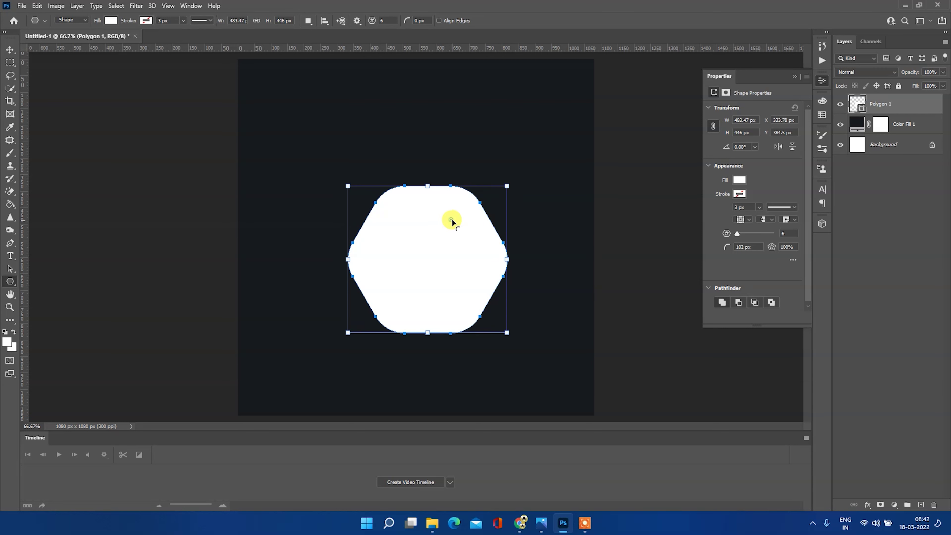
pyautogui.click(9, 49)
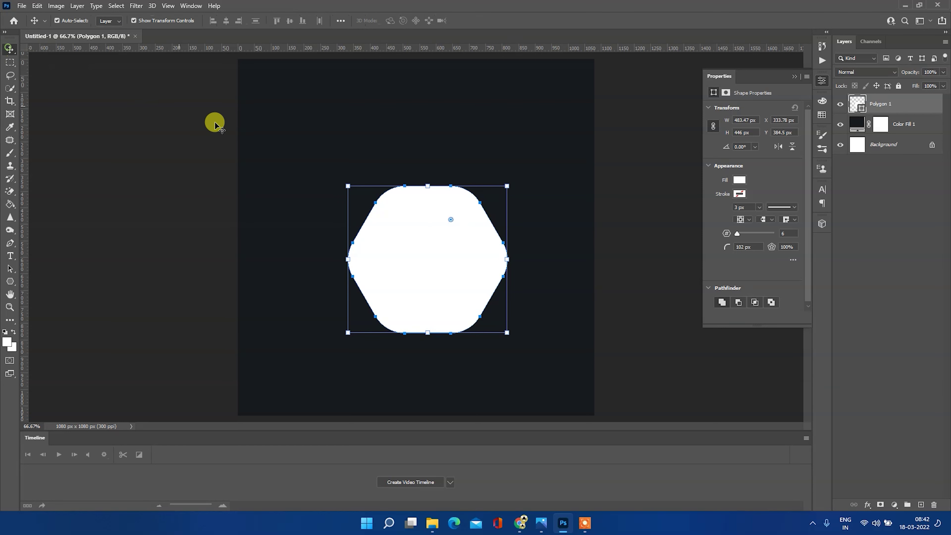
# Scale the white hexagon to about 694 × 629 px and push it past the right edge
pyautogui.moveTo(439, 291); pyautogui.dragTo(498, 258)
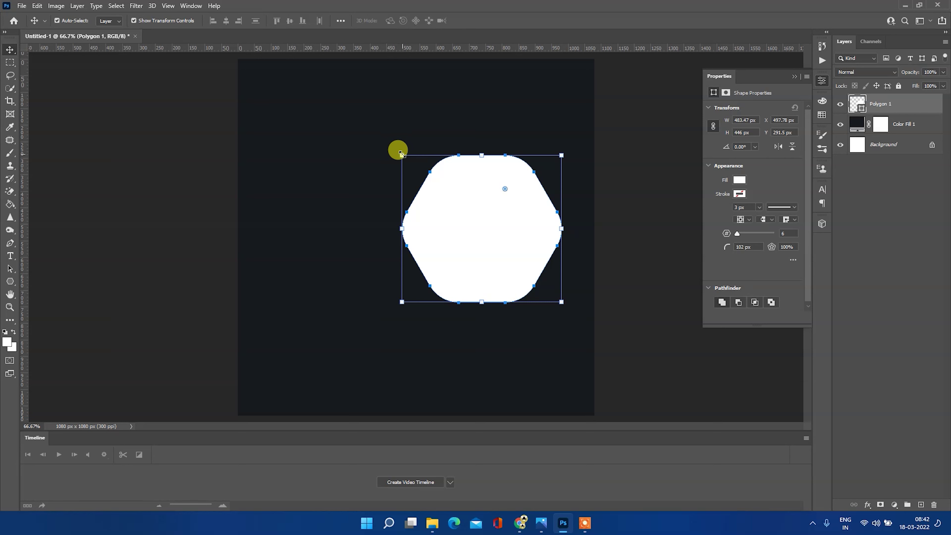
pyautogui.moveTo(397, 152); pyautogui.dragTo(302, 64)
pyautogui.moveTo(398, 193)
pyautogui.mouseDown()
pyautogui.moveTo(453, 239)
pyautogui.moveTo(446, 237)
pyautogui.mouseUp()
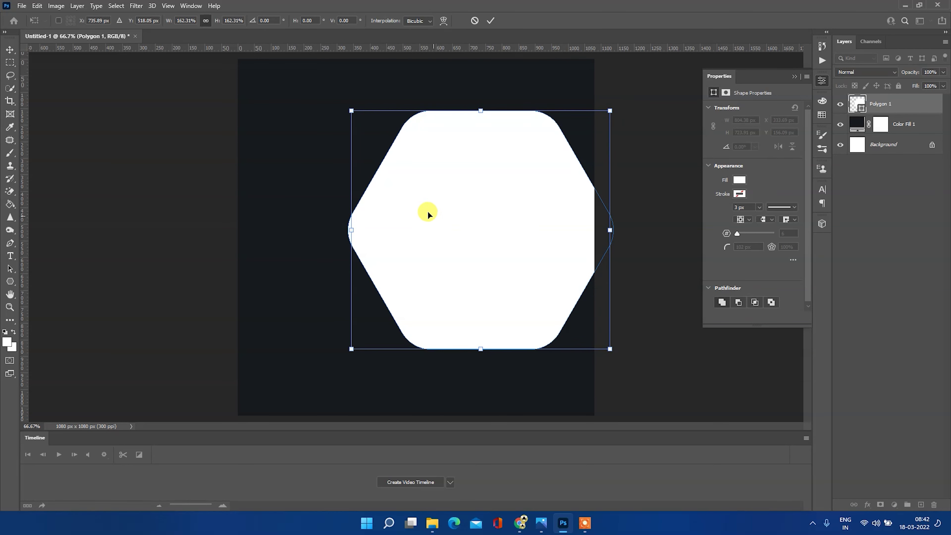
pyautogui.moveTo(347, 112); pyautogui.dragTo(384, 144)
pyautogui.moveTo(479, 269); pyautogui.dragTo(474, 250)
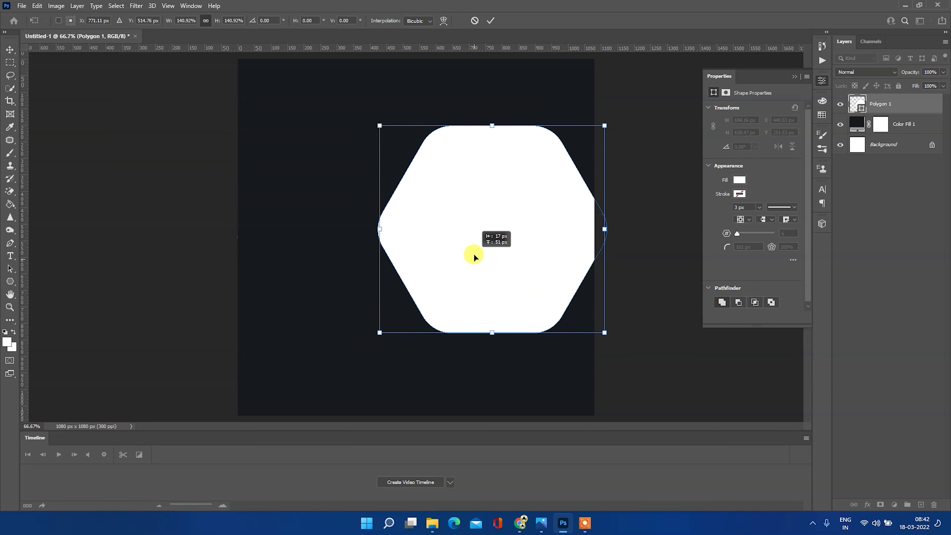
pyautogui.moveTo(474, 251); pyautogui.dragTo(482, 259)
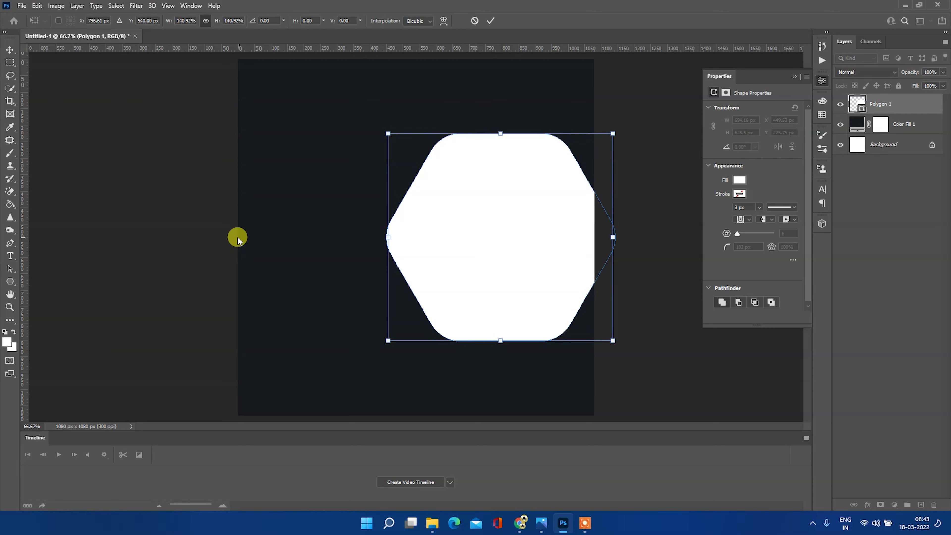
pyautogui.click(189, 225)
pyautogui.click(667, 259)
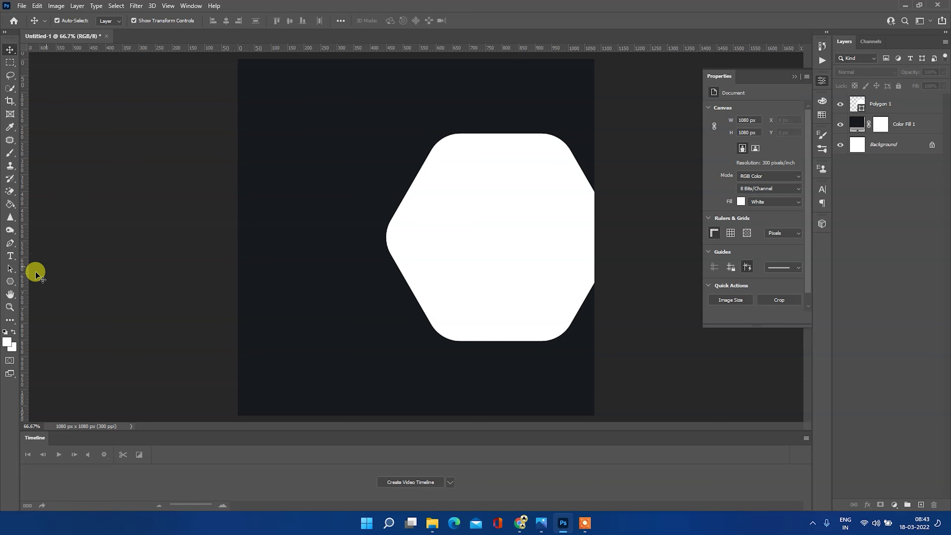
# Draw a second hexagon with an orange outline and no fill over the white one
pyautogui.click(9, 281)
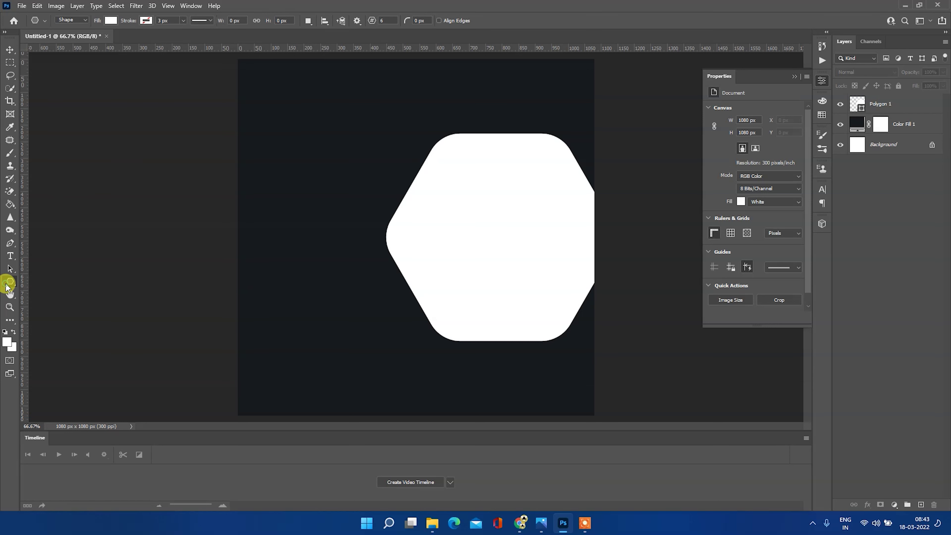
pyautogui.click(146, 20)
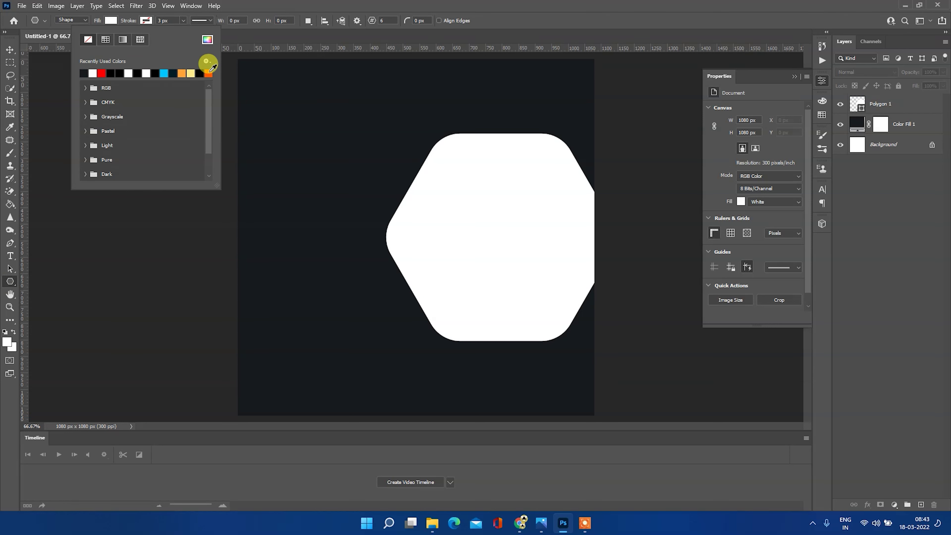
pyautogui.click(209, 72)
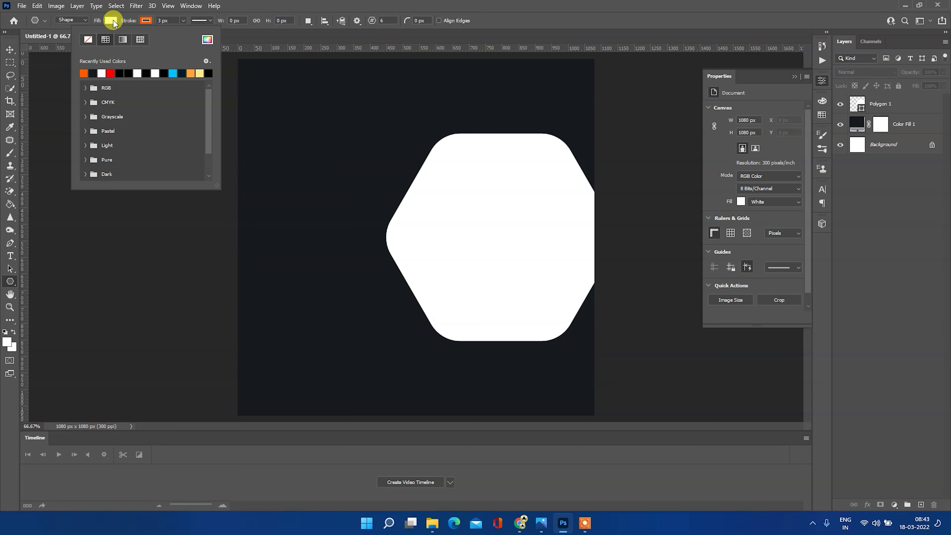
pyautogui.click(110, 20)
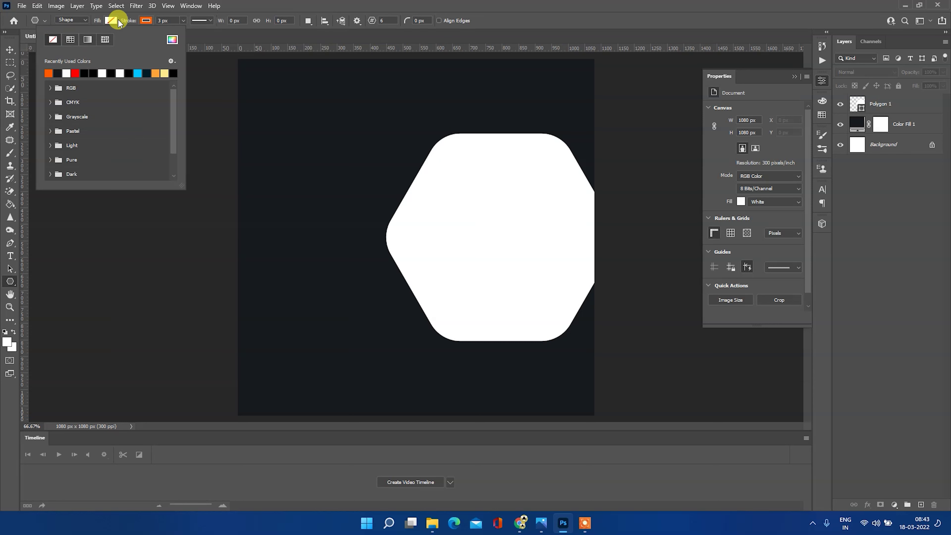
pyautogui.click(127, 13)
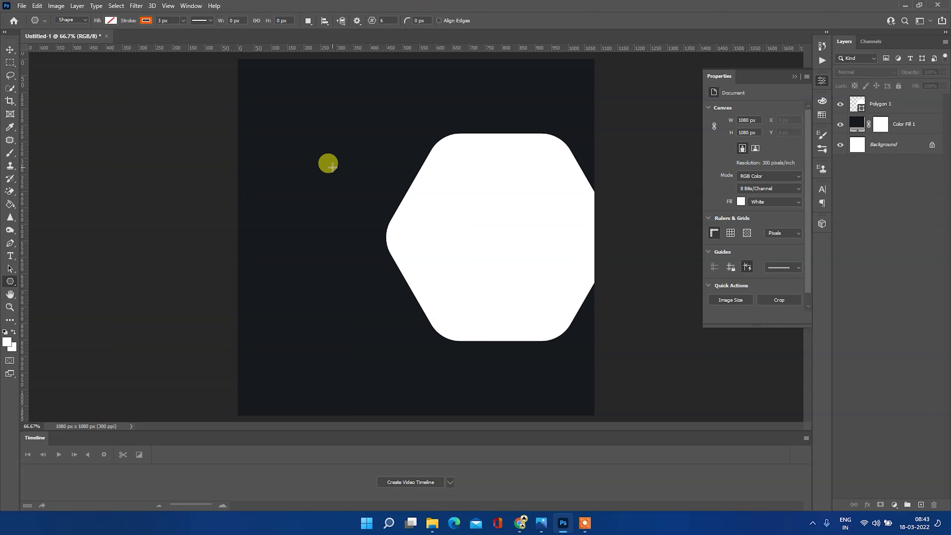
pyautogui.moveTo(337, 183); pyautogui.dragTo(571, 426)
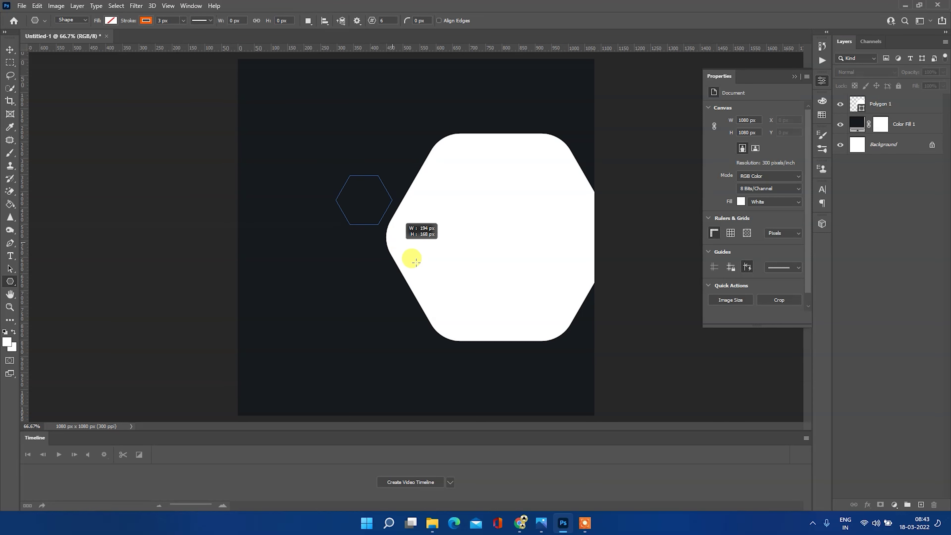
pyautogui.moveTo(571, 426); pyautogui.dragTo(572, 427)
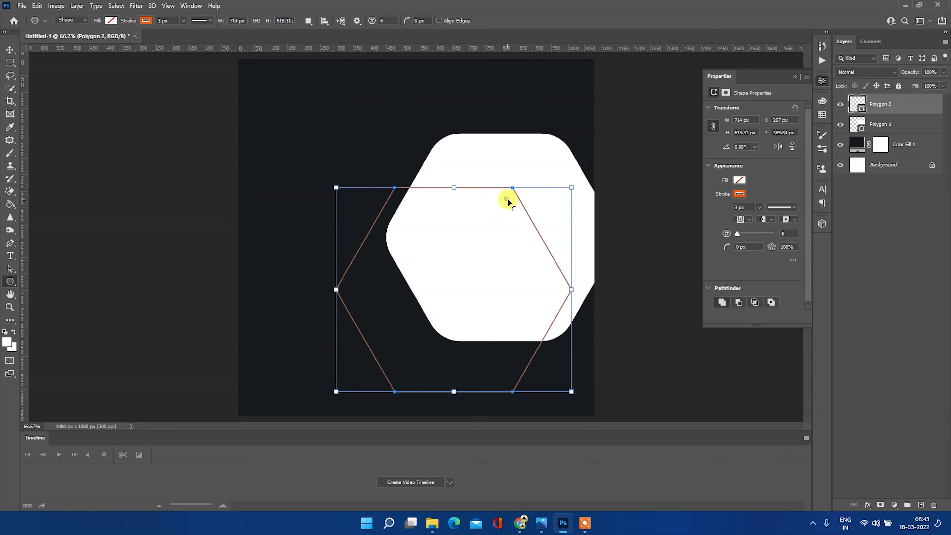
# Round the orange outline's corners and set its stroke width to about 4.68 px
pyautogui.moveTo(506, 198); pyautogui.dragTo(475, 236)
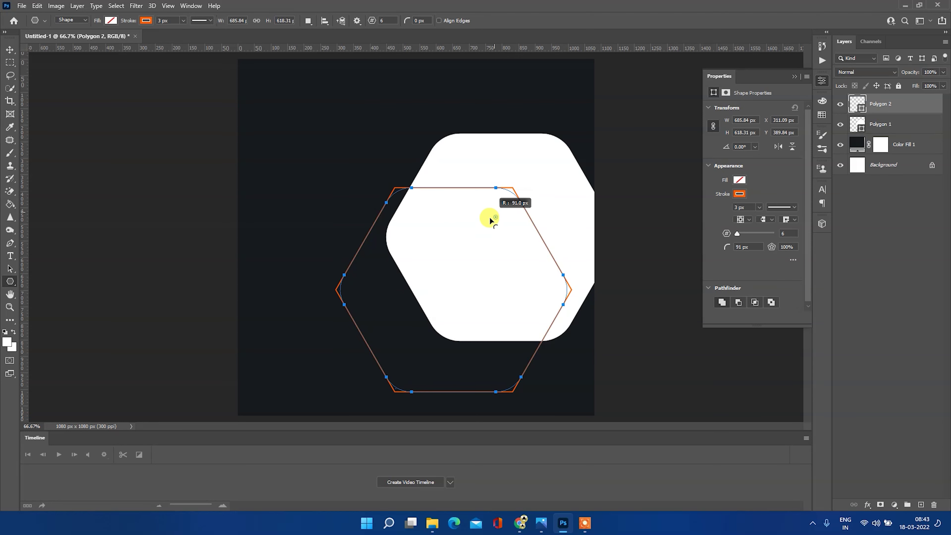
pyautogui.moveTo(475, 235); pyautogui.dragTo(478, 233)
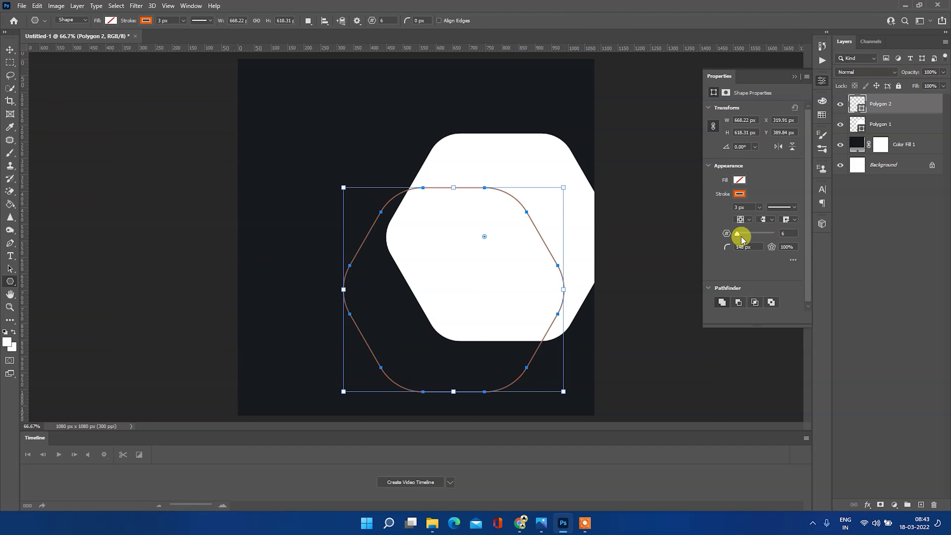
pyautogui.click(776, 208)
pyautogui.click(776, 208)
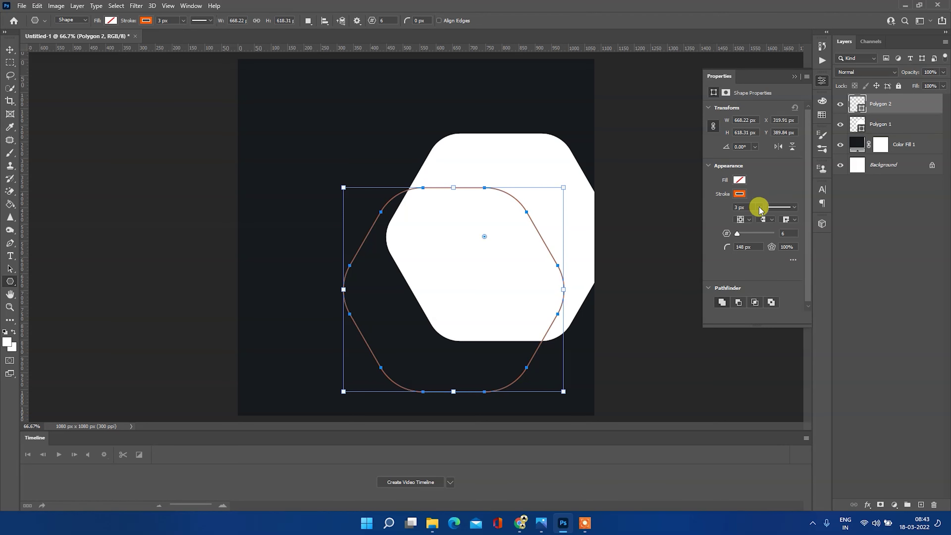
pyautogui.moveTo(759, 221); pyautogui.dragTo(770, 222)
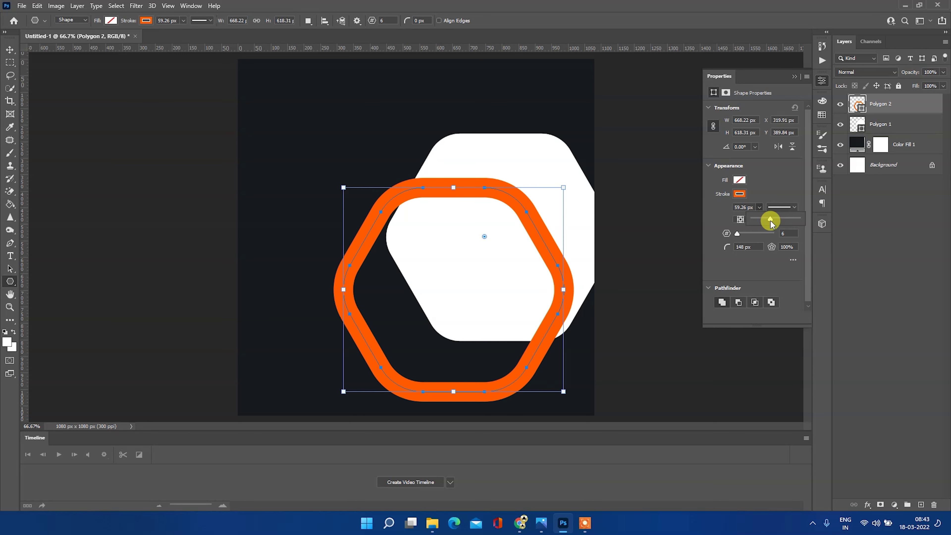
pyautogui.moveTo(764, 220); pyautogui.dragTo(763, 221)
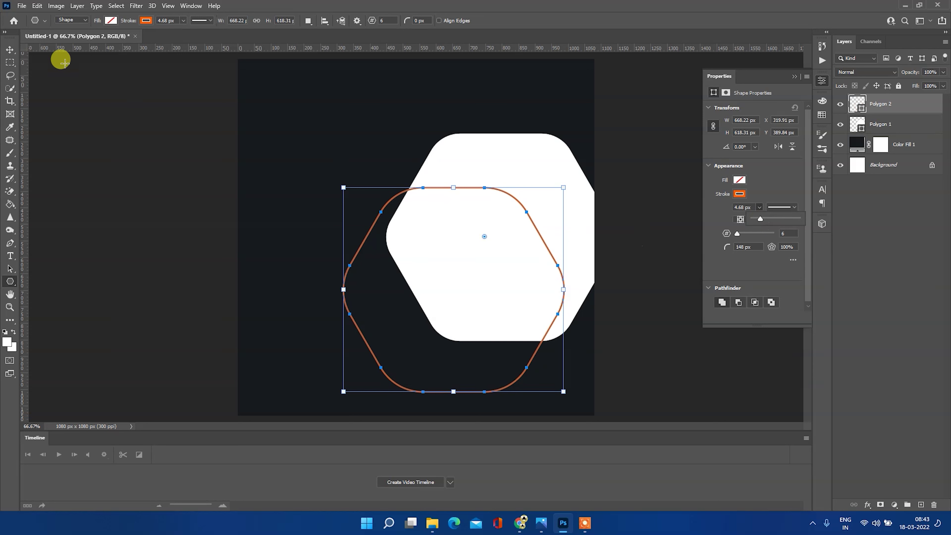
pyautogui.click(10, 49)
pyautogui.click(125, 199)
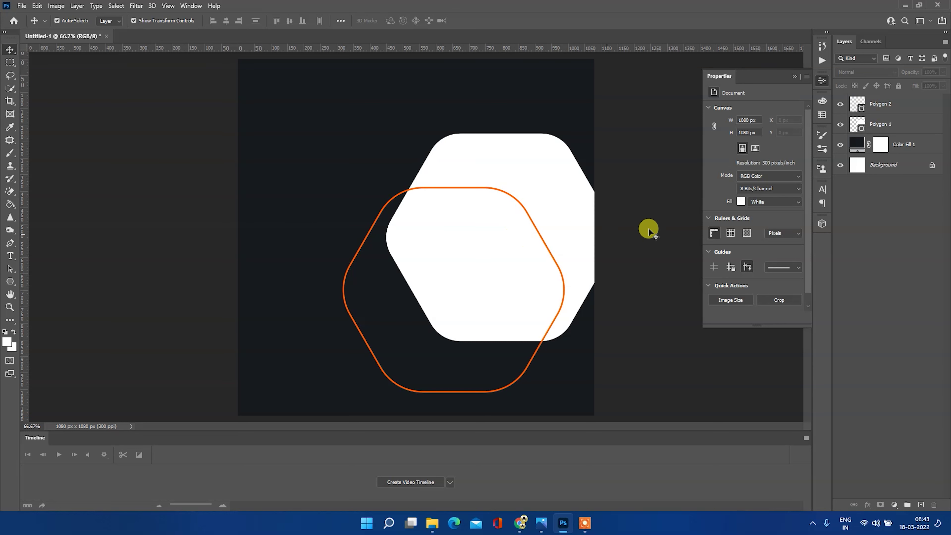
# Lock the white hexagon layer Polygon 1 and select the orange outline Polygon 2
pyautogui.click(892, 107)
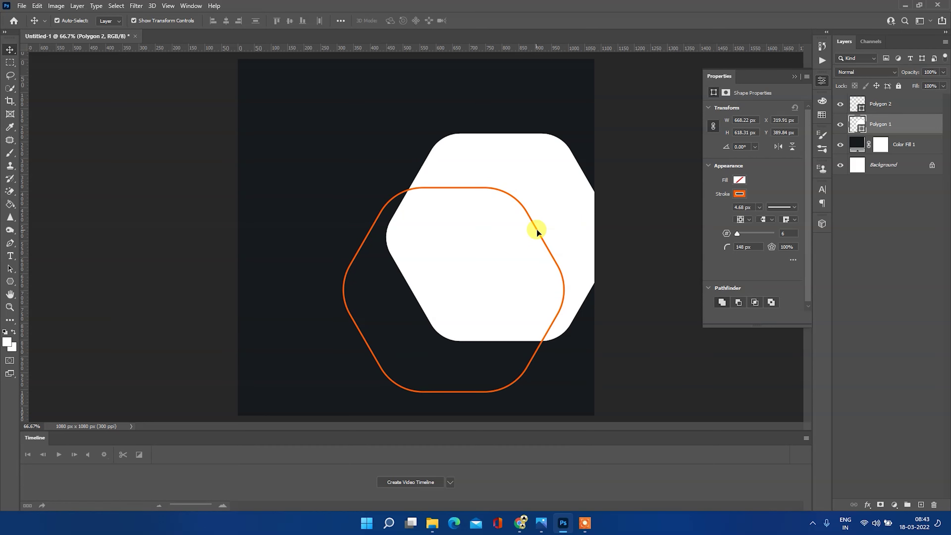
pyautogui.moveTo(535, 229); pyautogui.dragTo(559, 204)
pyautogui.hotkey('ctrl', 'z')
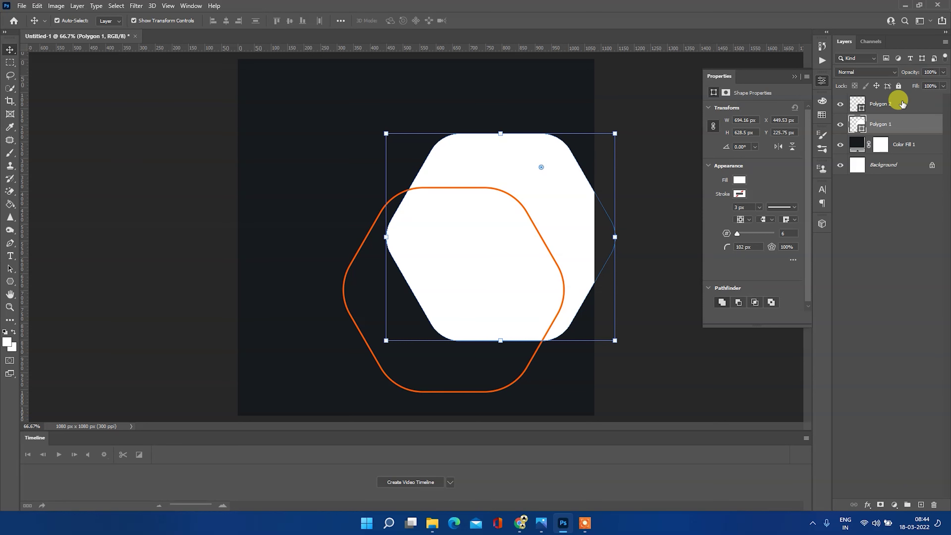
pyautogui.click(898, 87)
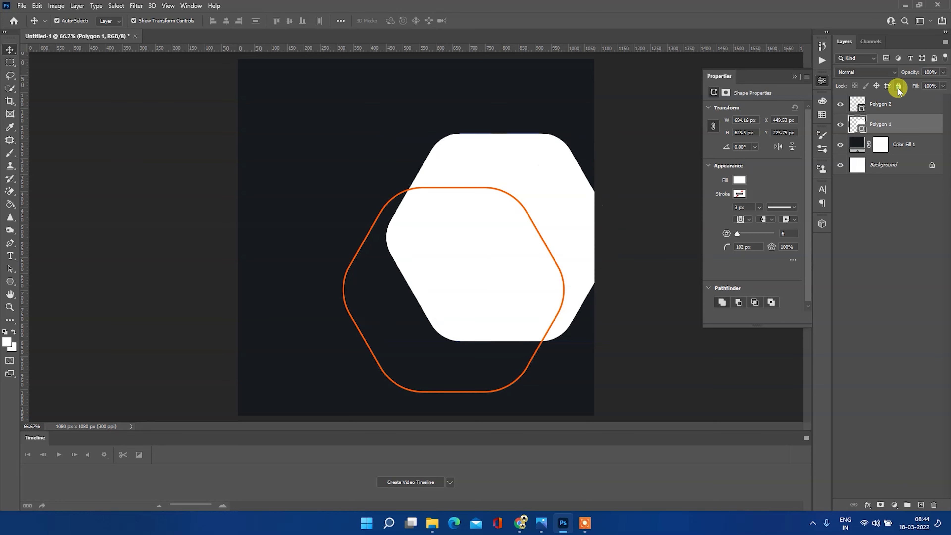
pyautogui.click(898, 111)
# Nudge the orange outline into place and rotate it to about -17.65°
pyautogui.hotkey('shift', 'Right')
pyautogui.hotkey('shift', 'Right')
pyautogui.hotkey('shift', 'Right')
pyautogui.hotkey('shift', 'Right')
pyautogui.hotkey('shift', 'Right')
pyautogui.hotkey('shift', 'Right')
pyautogui.hotkey('shift', 'Right')
pyautogui.hotkey('shift', 'Right')
pyautogui.hotkey('shift', 'Up')
pyautogui.hotkey('shift', 'Up')
pyautogui.hotkey('shift', 'Up')
pyautogui.hotkey('shift', 'Up')
pyautogui.hotkey('shift', 'Up')
pyautogui.hotkey('shift', 'Up')
pyautogui.hotkey('shift', 'Up')
pyautogui.hotkey('shift', 'Up')
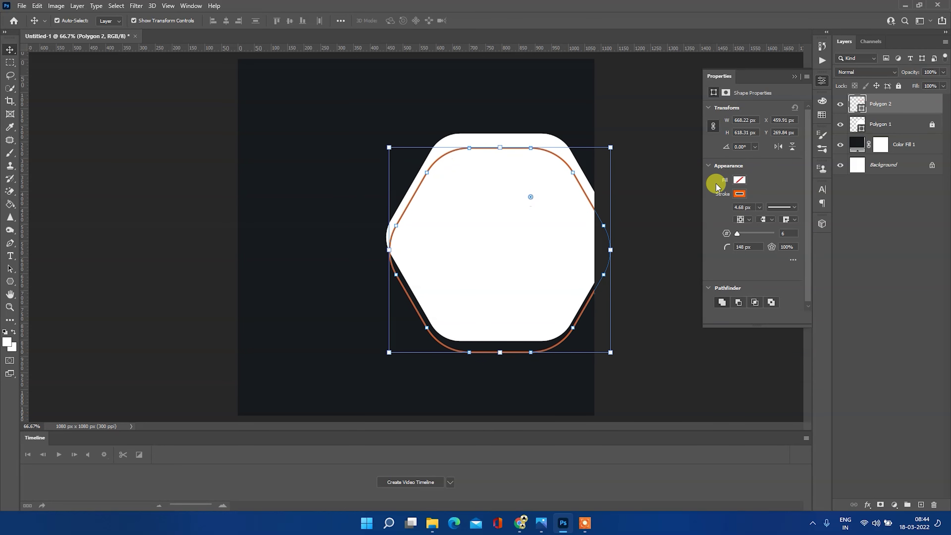
pyautogui.hotkey('shift', 'Up')
pyautogui.hotkey('shift', 'Up')
pyautogui.hotkey('shift', 'Up')
pyautogui.hotkey('shift', 'Up')
pyautogui.hotkey('shift', 'Up')
pyautogui.hotkey('shift', 'Up')
pyautogui.hotkey('shift', 'Up')
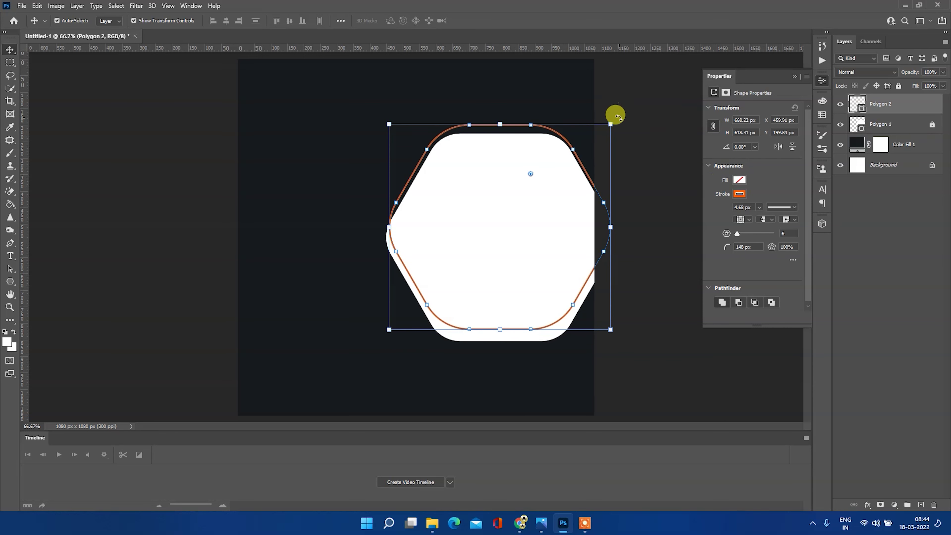
pyautogui.moveTo(617, 117); pyautogui.dragTo(571, 105)
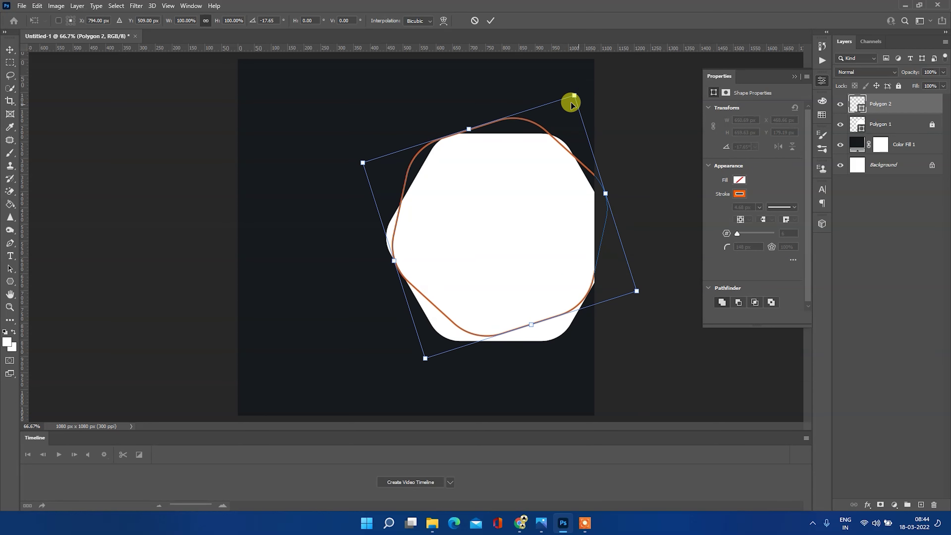
pyautogui.hotkey('shift', 'Down')
pyautogui.hotkey('shift', 'Down')
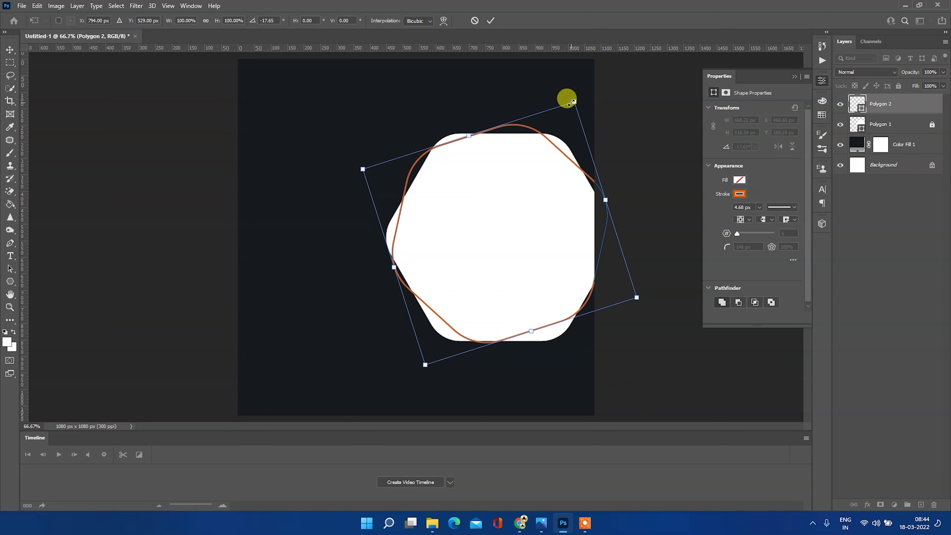
pyautogui.hotkey('shift', 'Left')
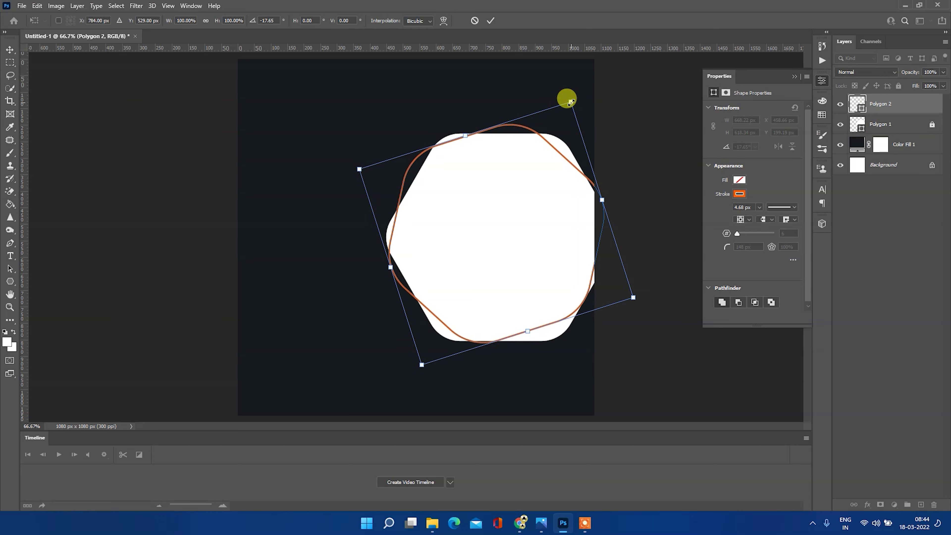
pyautogui.press('Down')
pyautogui.press('Down')
pyautogui.press('Down')
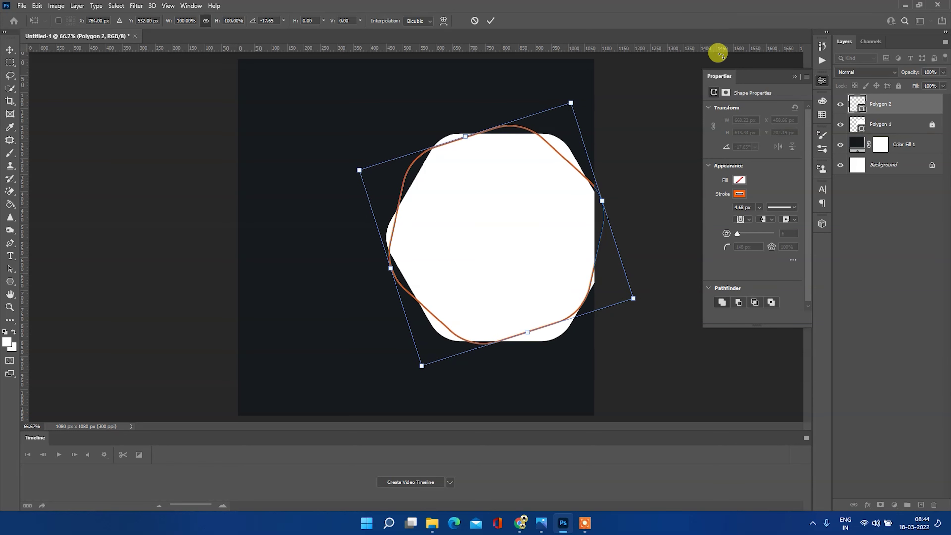
pyautogui.click(9, 48)
pyautogui.click(224, 247)
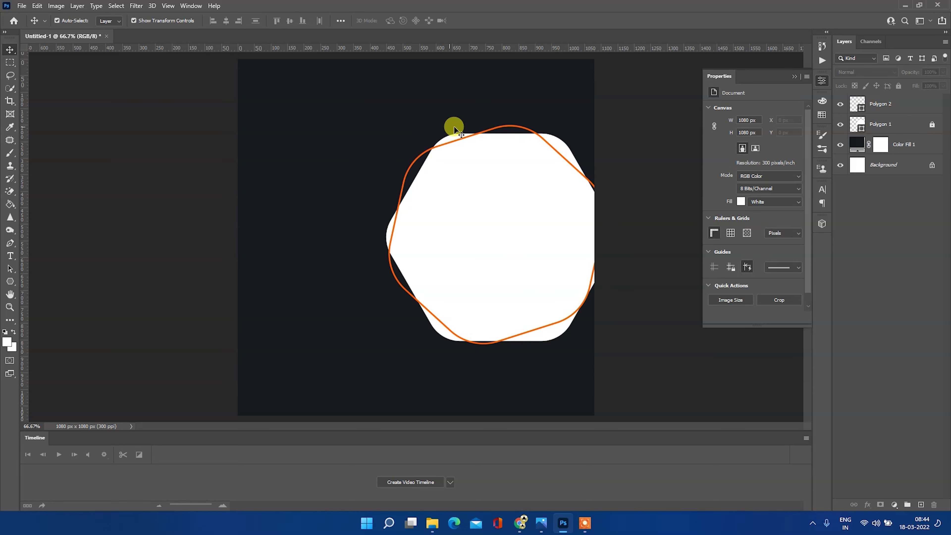
# Fine-nudge the outline down and right, then duplicate it as Polygon 2 copy
pyautogui.click(501, 128)
pyautogui.press('Down')
pyautogui.press('Down')
pyautogui.press('Down')
pyautogui.press('Down')
pyautogui.press('Down')
pyautogui.press('Down')
pyautogui.press('Down')
pyautogui.press('Down')
pyautogui.press('Down')
pyautogui.press('Down')
pyautogui.press('Down')
pyautogui.press('Right')
pyautogui.press('Right')
pyautogui.press('Right')
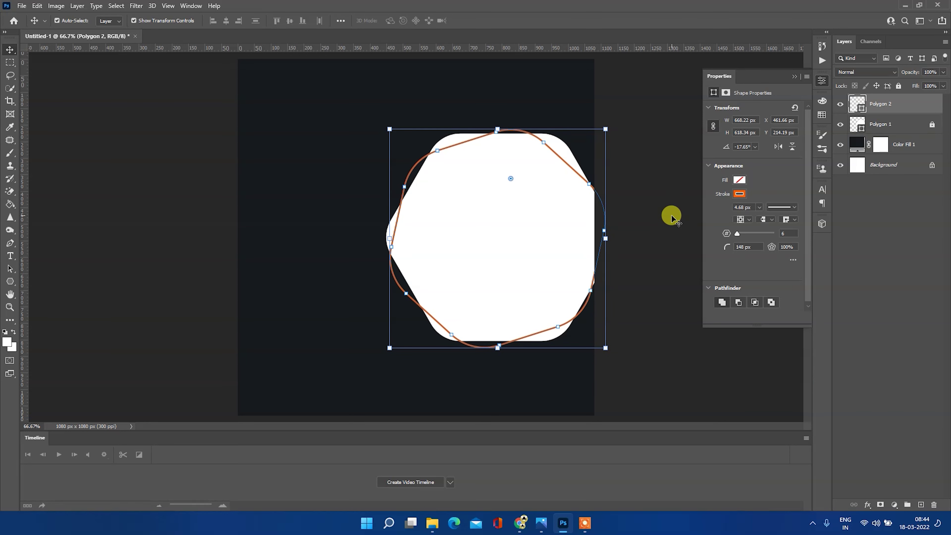
pyautogui.click(654, 201)
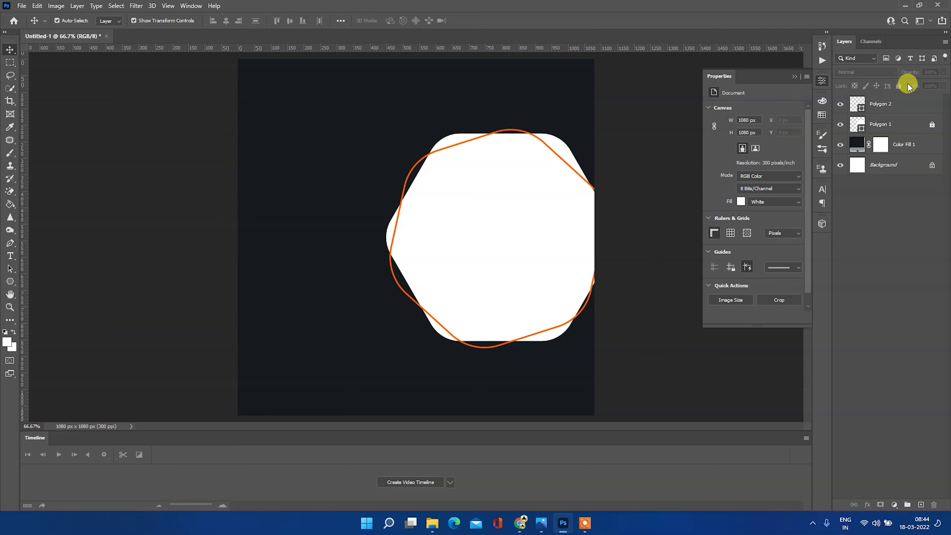
pyautogui.click(893, 103)
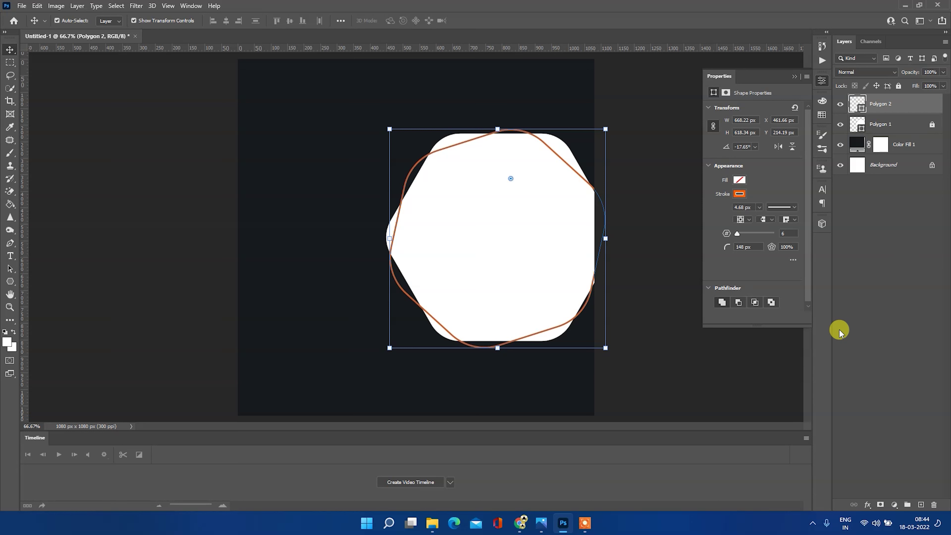
pyautogui.click(881, 317)
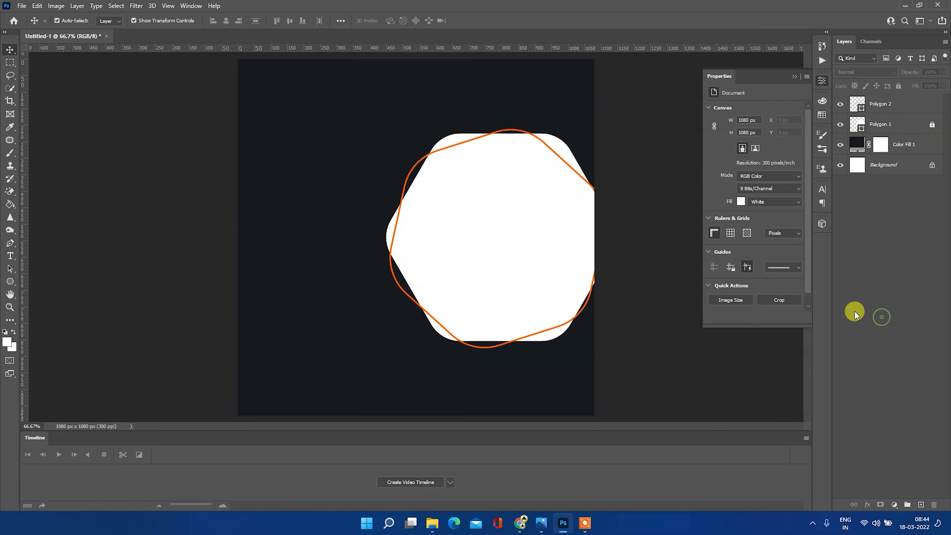
pyautogui.click(523, 339)
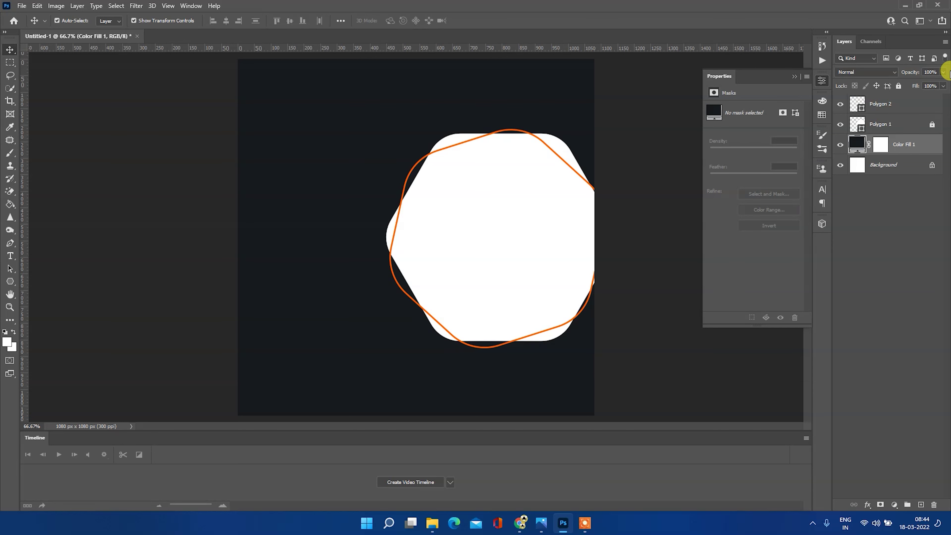
pyautogui.click(880, 107)
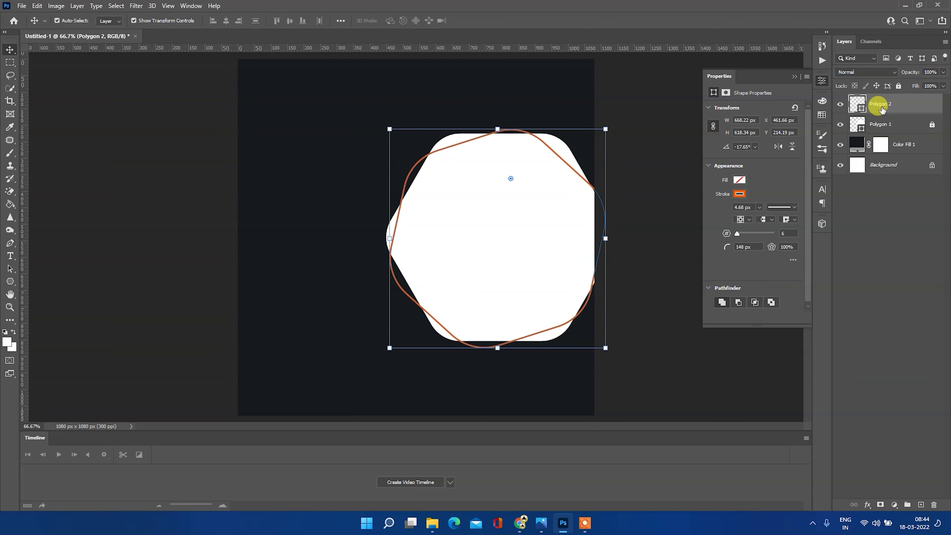
pyautogui.hotkey('ctrl', 'j')
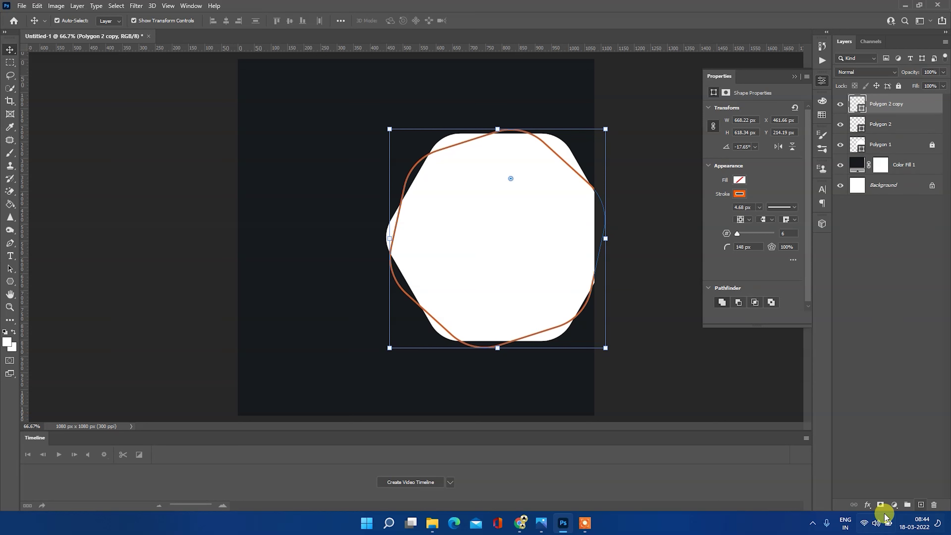
# Move the original Polygon 2 outline below the white hexagon layer
pyautogui.click(840, 103)
pyautogui.click(876, 126)
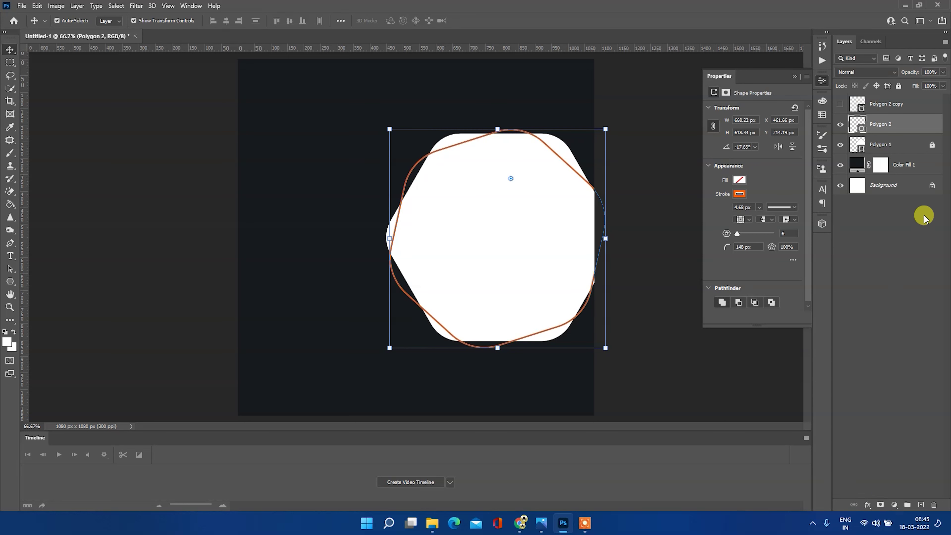
pyautogui.moveTo(878, 124); pyautogui.dragTo(880, 157)
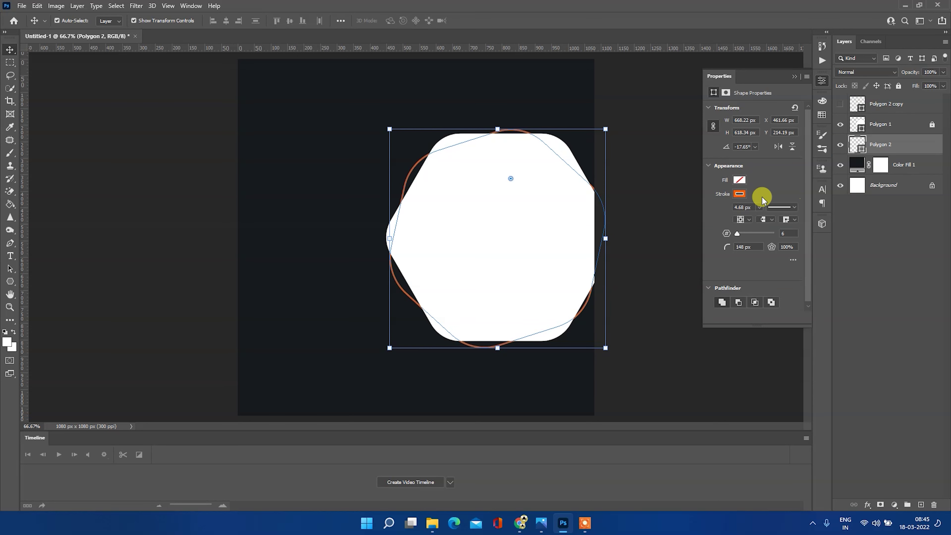
pyautogui.click(673, 221)
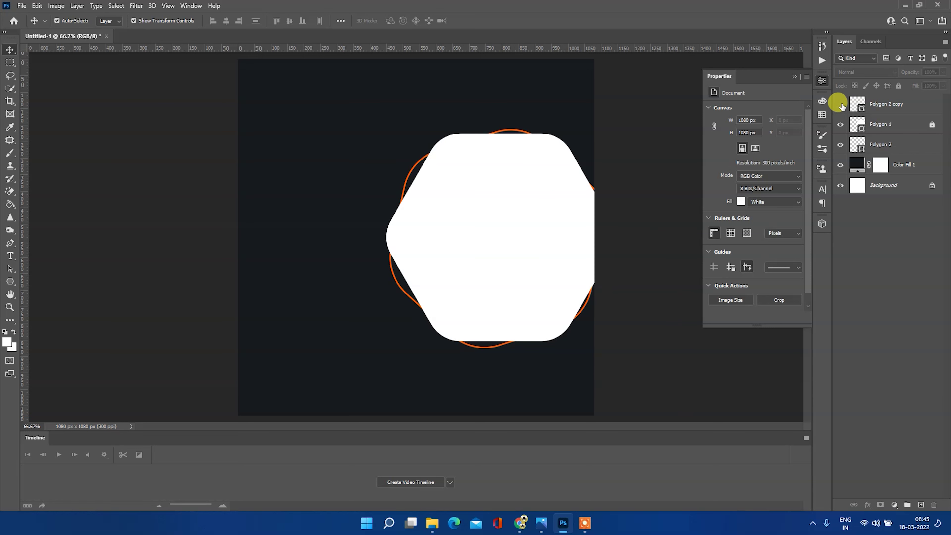
# Give Polygon 2 copy an inverted, fully black layer mask
pyautogui.click(882, 103)
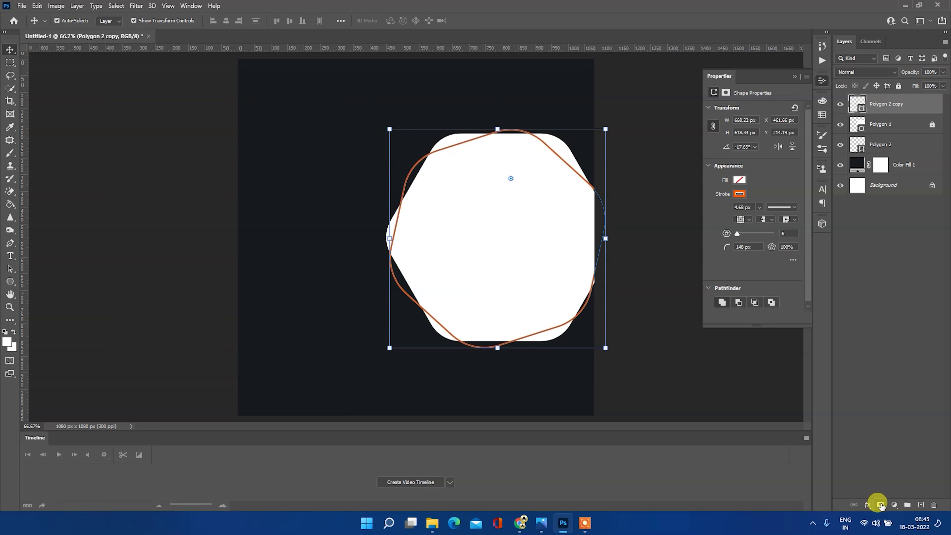
pyautogui.click(881, 505)
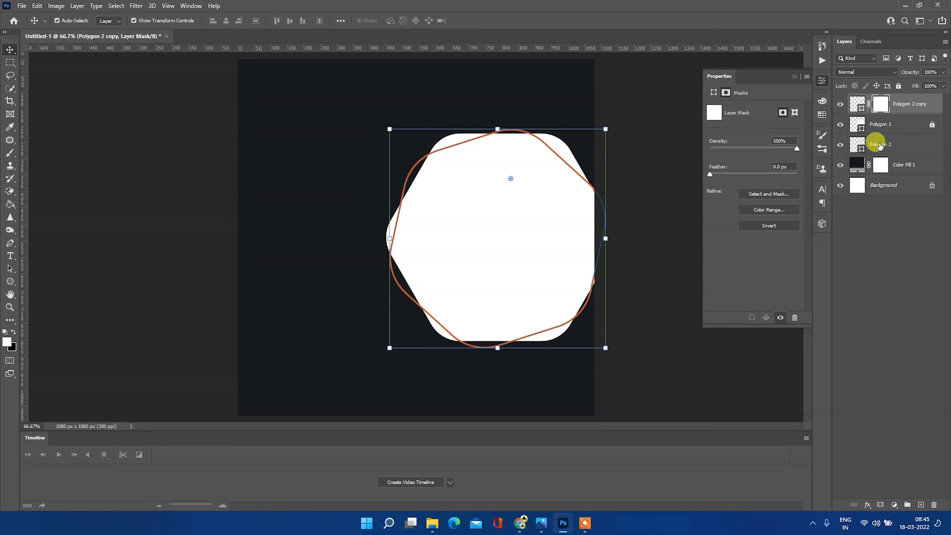
pyautogui.hotkey('ctrl', 'i')
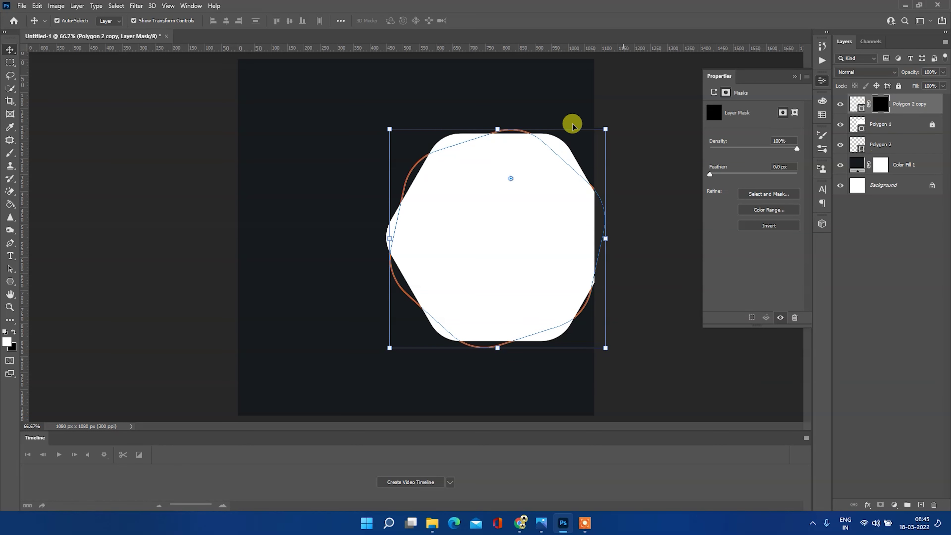
# Paint white on the copy's mask along the hexagon's top-left edge to reveal the outline
pyautogui.click(9, 155)
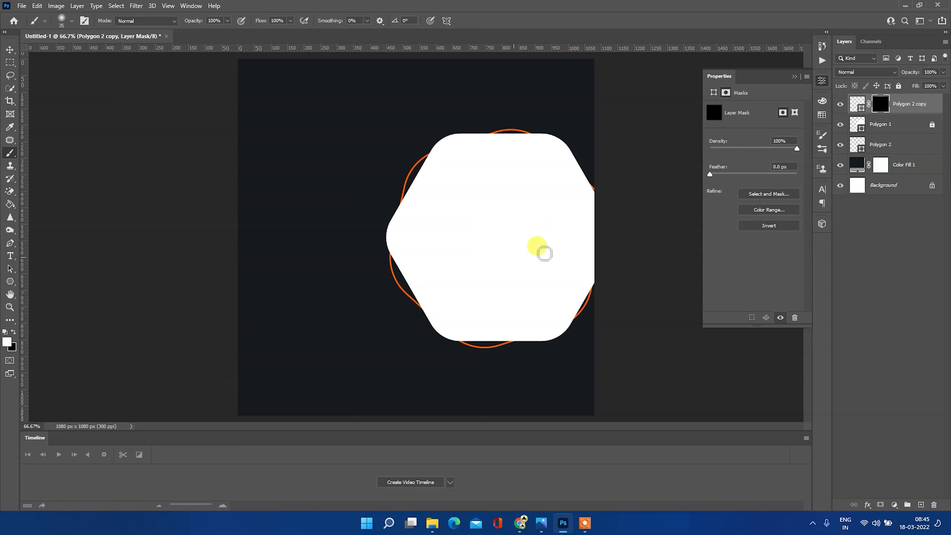
pyautogui.moveTo(489, 139); pyautogui.dragTo(501, 130)
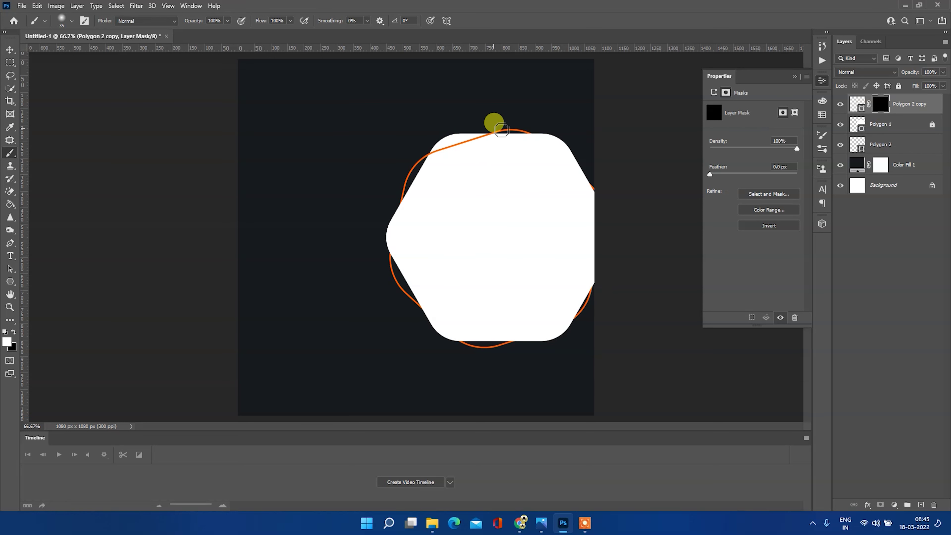
pyautogui.moveTo(500, 131)
pyautogui.mouseDown()
pyautogui.moveTo(399, 249)
pyautogui.moveTo(499, 310)
pyautogui.moveTo(422, 309)
pyautogui.moveTo(460, 340)
pyautogui.moveTo(419, 308)
pyautogui.moveTo(452, 348)
pyautogui.moveTo(435, 318)
pyautogui.moveTo(461, 345)
pyautogui.moveTo(460, 333)
pyautogui.moveTo(458, 359)
pyautogui.mouseUp()
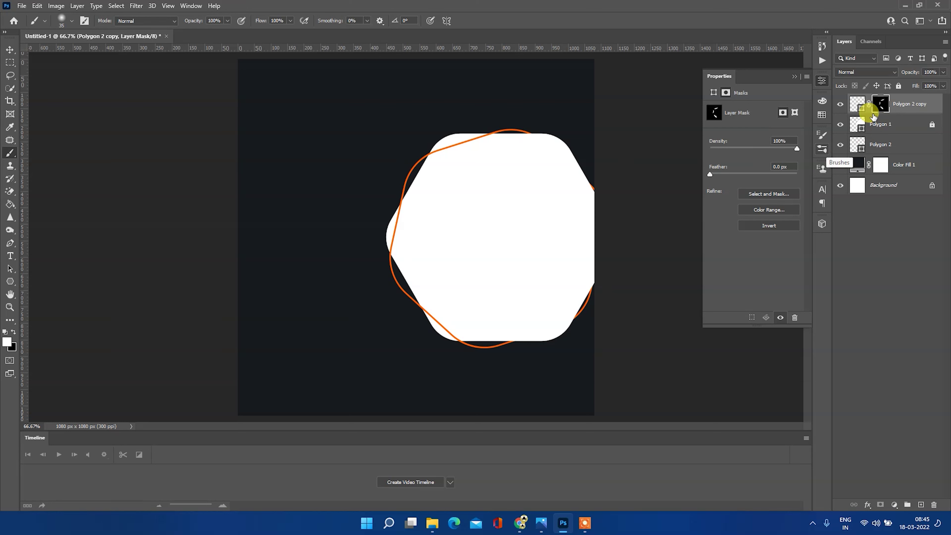
pyautogui.click(856, 103)
pyautogui.keyDown('ctrl'); pyautogui.click(853, 148); pyautogui.keyUp('ctrl')
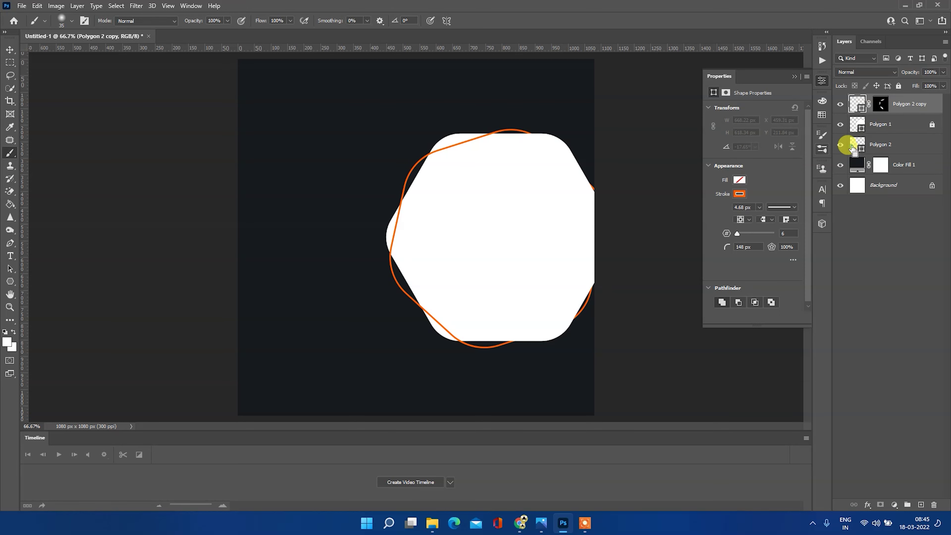
# Set the stroke width to 2 px on both Polygon 2 copy and Polygon 2
pyautogui.click(745, 207)
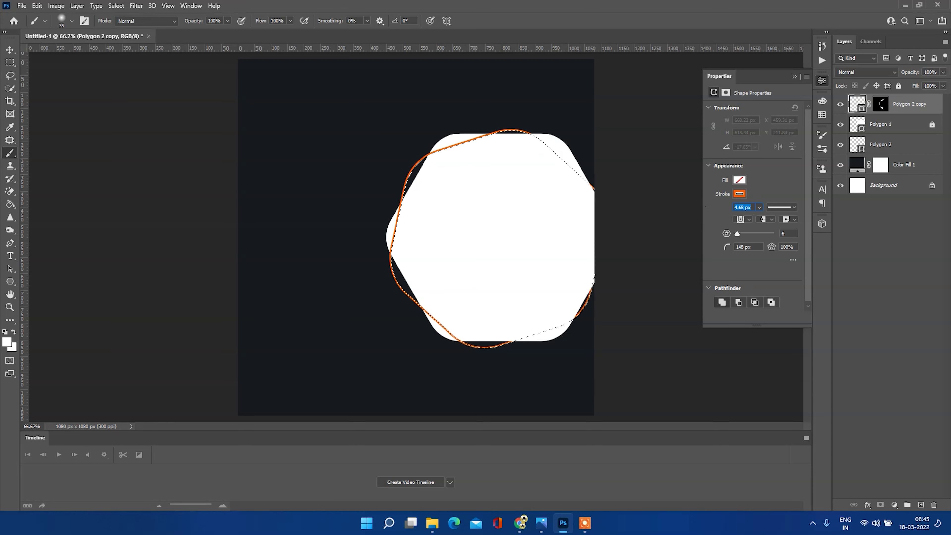
pyautogui.write('2')
pyautogui.press('Escape')
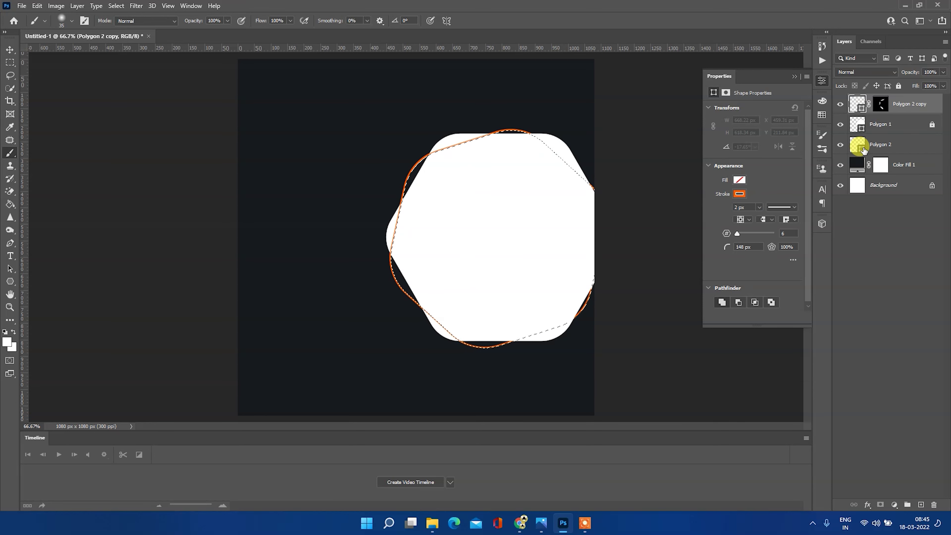
pyautogui.click(853, 145)
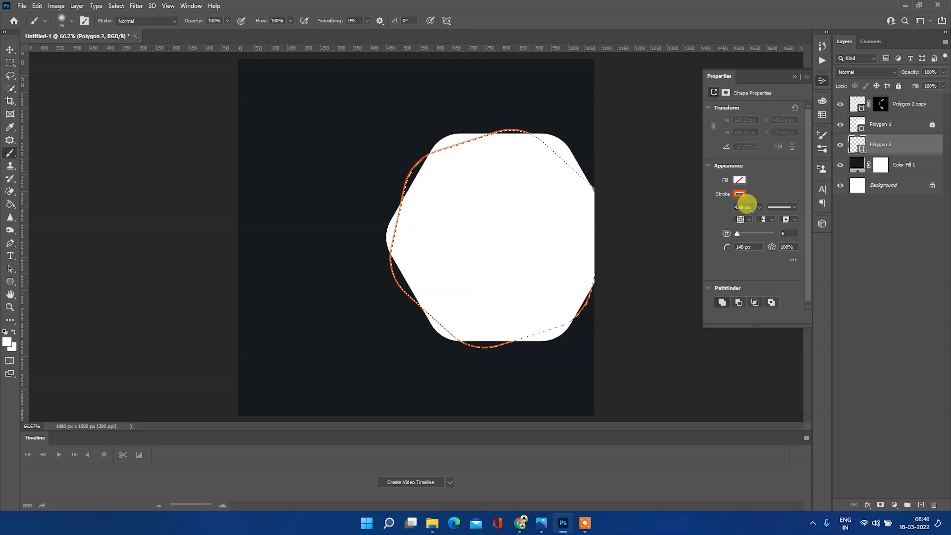
pyautogui.click(743, 206)
pyautogui.write('2')
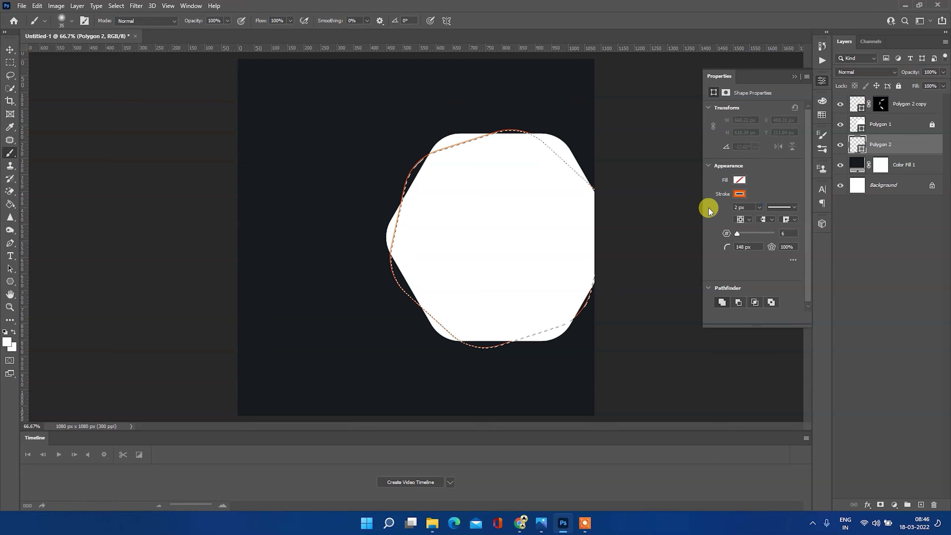
pyautogui.click(10, 50)
pyautogui.click(95, 154)
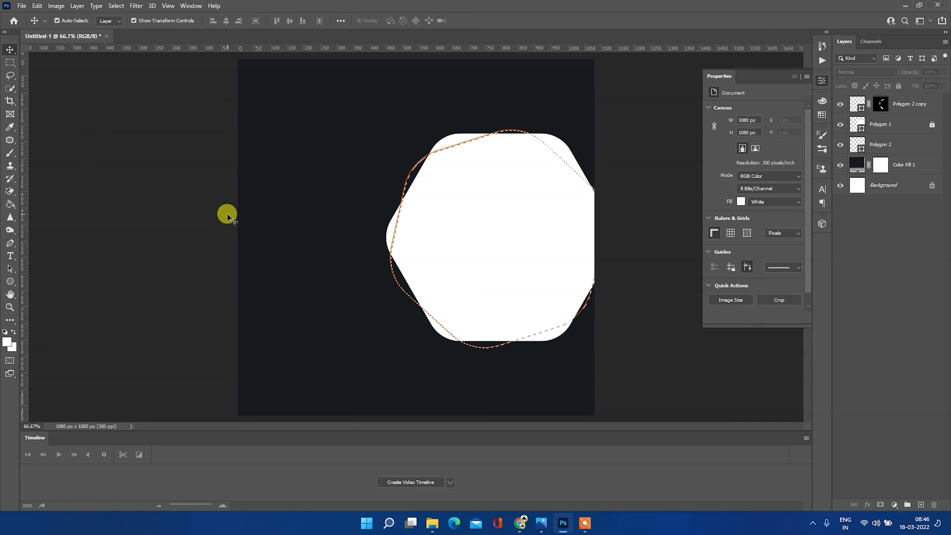
pyautogui.press('ctrl')
pyautogui.click(885, 144)
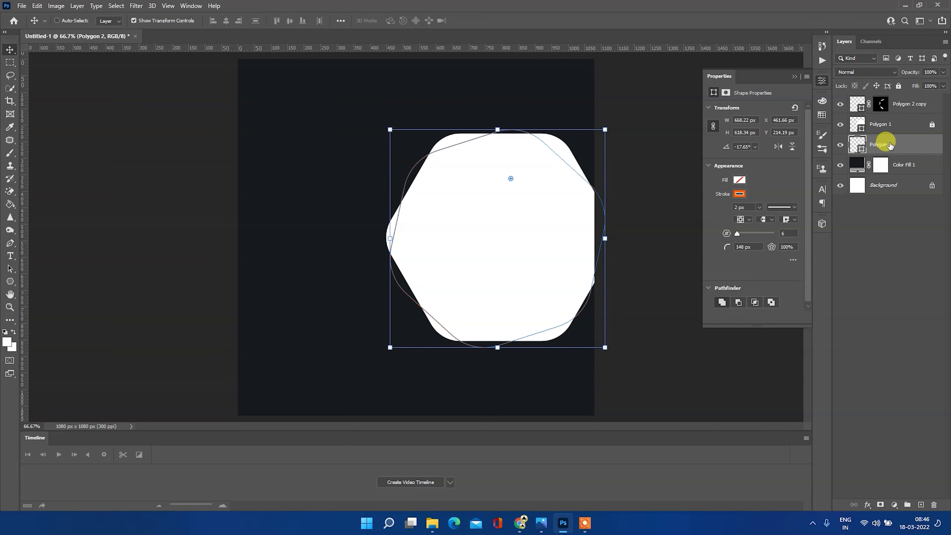
pyautogui.hotkey('ctrl', 'j')
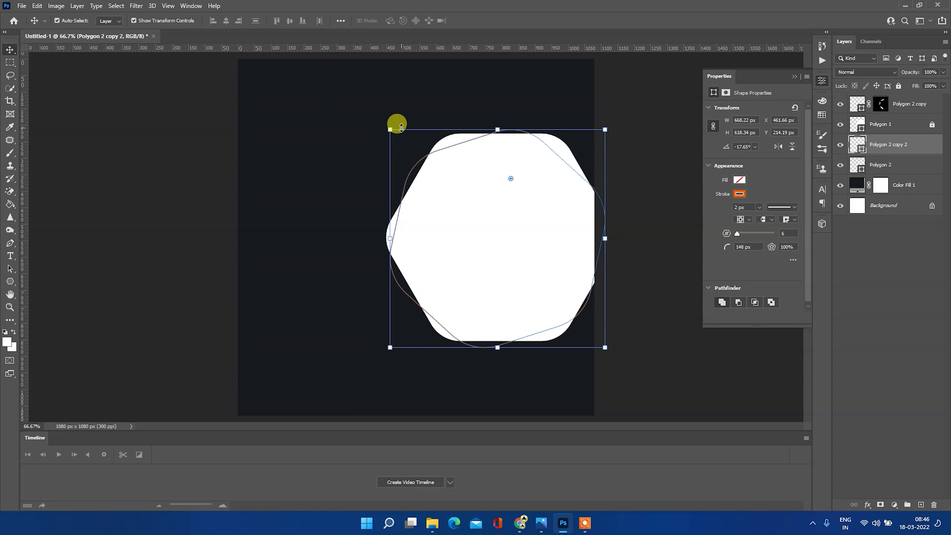
pyautogui.hotkey('shift', 'Down')
pyautogui.hotkey('shift', 'Down')
pyautogui.hotkey('shift', 'Down')
pyautogui.hotkey('shift', 'Down')
pyautogui.hotkey('shift', 'Down')
pyautogui.hotkey('shift', 'Down')
pyautogui.hotkey('shift', 'Down')
pyautogui.hotkey('shift', 'Down')
pyautogui.moveTo(605, 165)
pyautogui.mouseDown()
pyautogui.moveTo(556, 197)
pyautogui.moveTo(422, 361)
pyautogui.moveTo(441, 298)
pyautogui.moveTo(439, 307)
pyautogui.mouseUp()
pyautogui.press('Return')
pyautogui.click(664, 339)
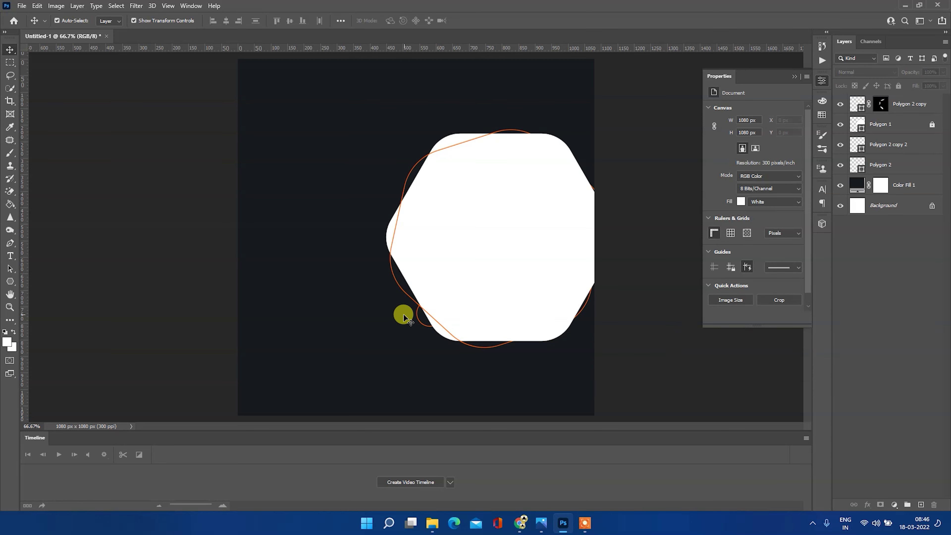
pyautogui.click(870, 163)
pyautogui.click(876, 147)
pyautogui.press('Delete')
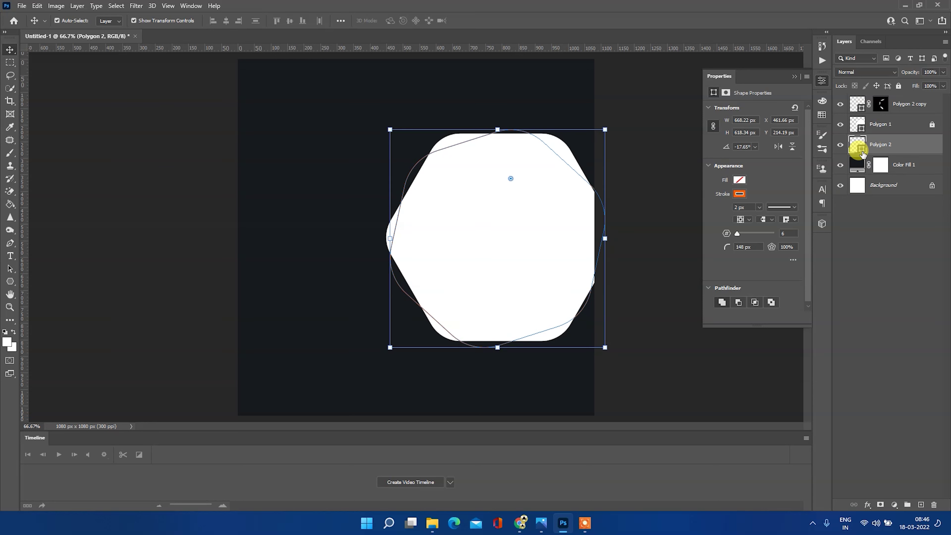
pyautogui.click(10, 281)
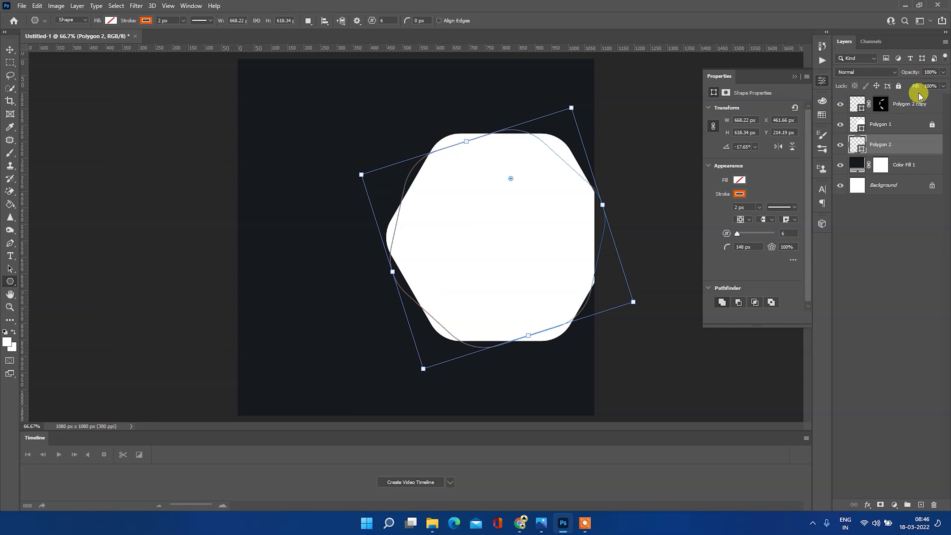
# Draw a small hexagon near the lower-left edge with a 3 px stroke
pyautogui.click(911, 107)
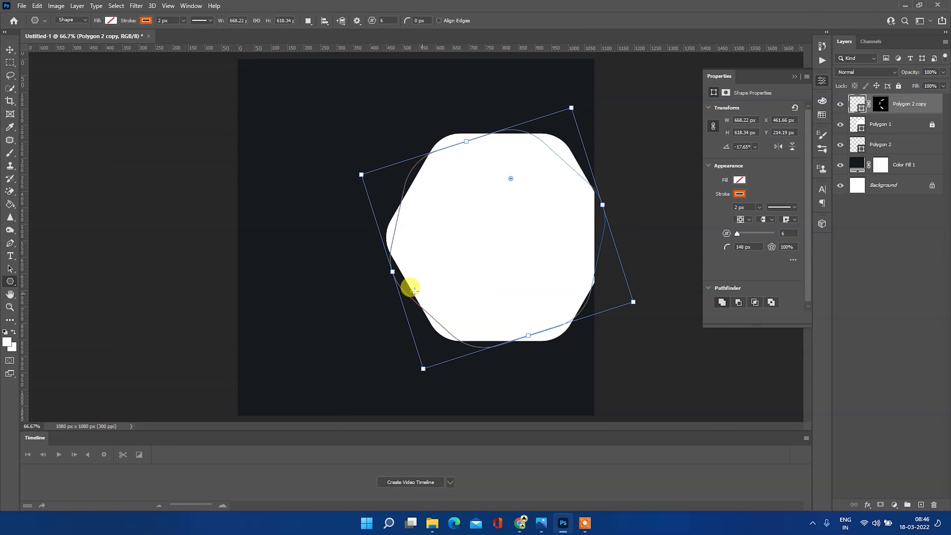
pyautogui.moveTo(408, 285)
pyautogui.mouseDown()
pyautogui.moveTo(439, 326)
pyautogui.moveTo(439, 312)
pyautogui.mouseUp()
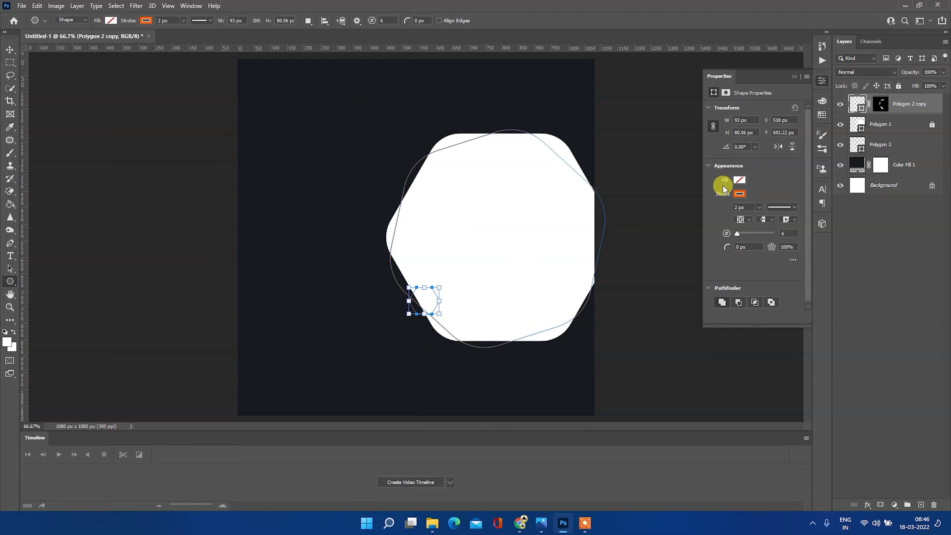
pyautogui.click(739, 207)
pyautogui.write('3')
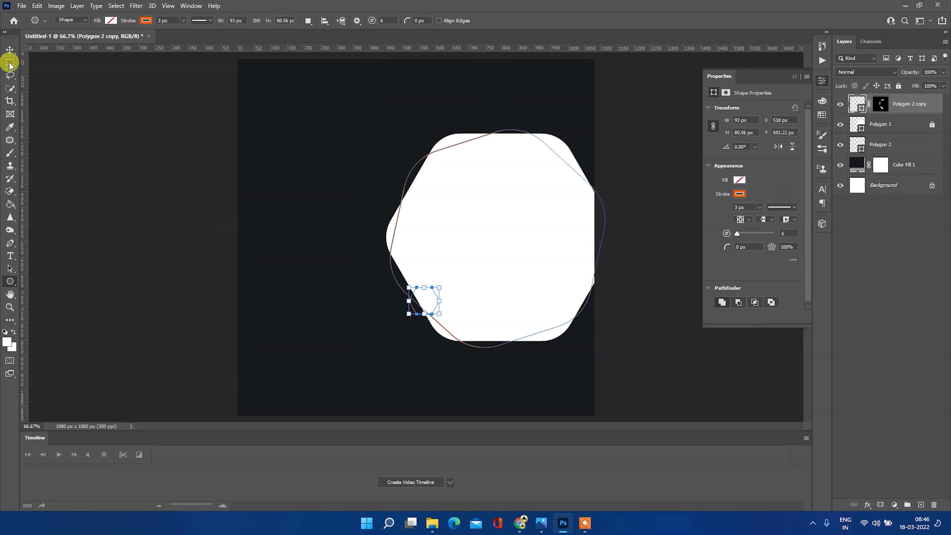
pyautogui.click(10, 50)
pyautogui.hotkey('ctrl', '1')
# Zoom in and add a new empty Layer 1 above Polygon 2 copy
pyautogui.scroll(2, 557, 306)
pyautogui.scroll(2, 456, 204)
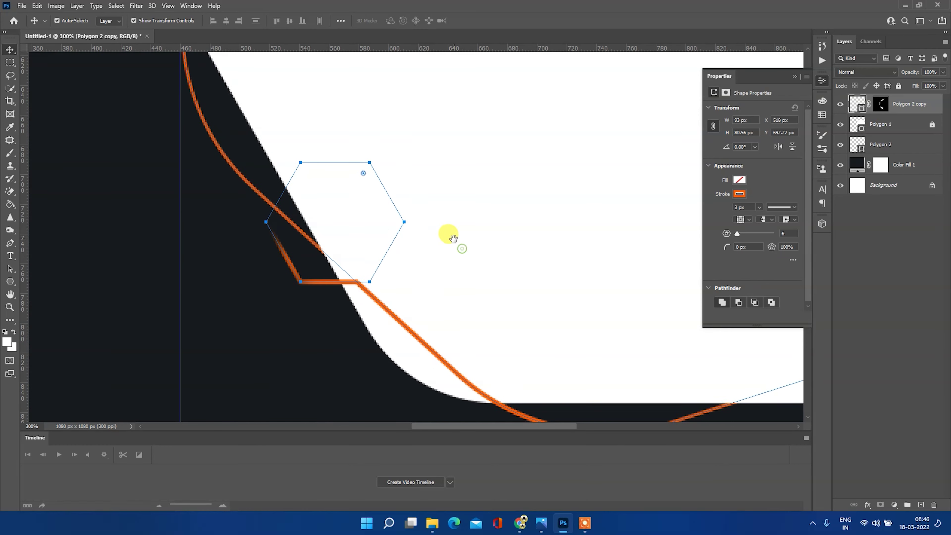
pyautogui.moveTo(453, 237); pyautogui.dragTo(466, 257)
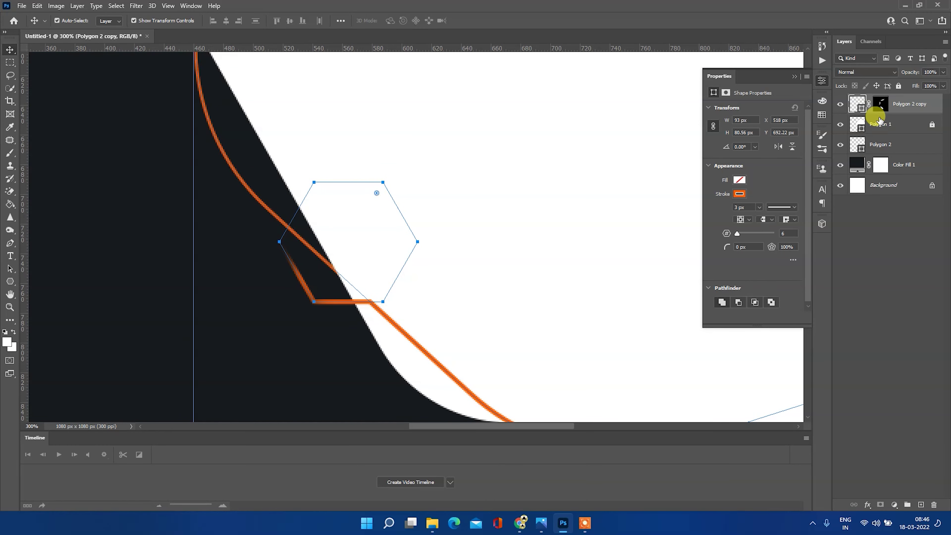
pyautogui.moveTo(881, 107)
pyautogui.mouseDown()
pyautogui.moveTo(885, 129)
pyautogui.moveTo(881, 107)
pyautogui.mouseUp()
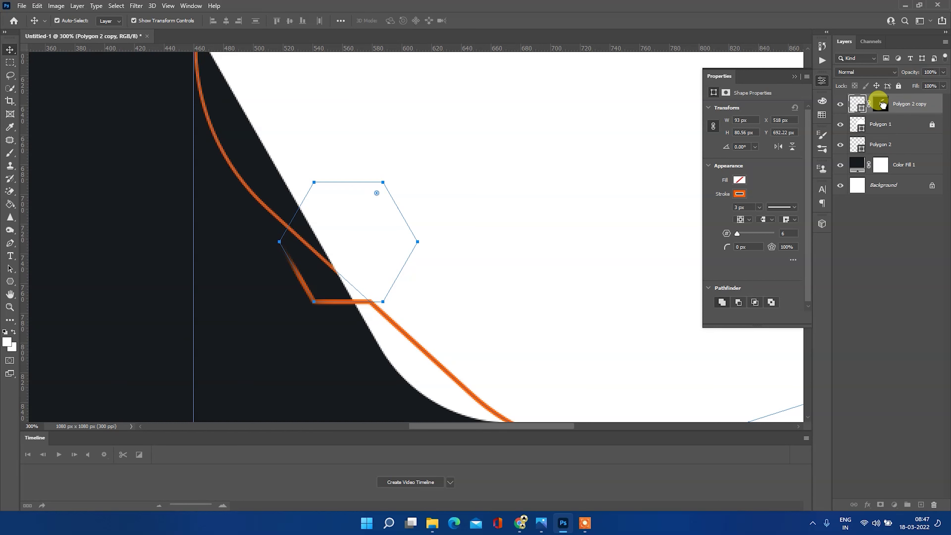
pyautogui.click(843, 144)
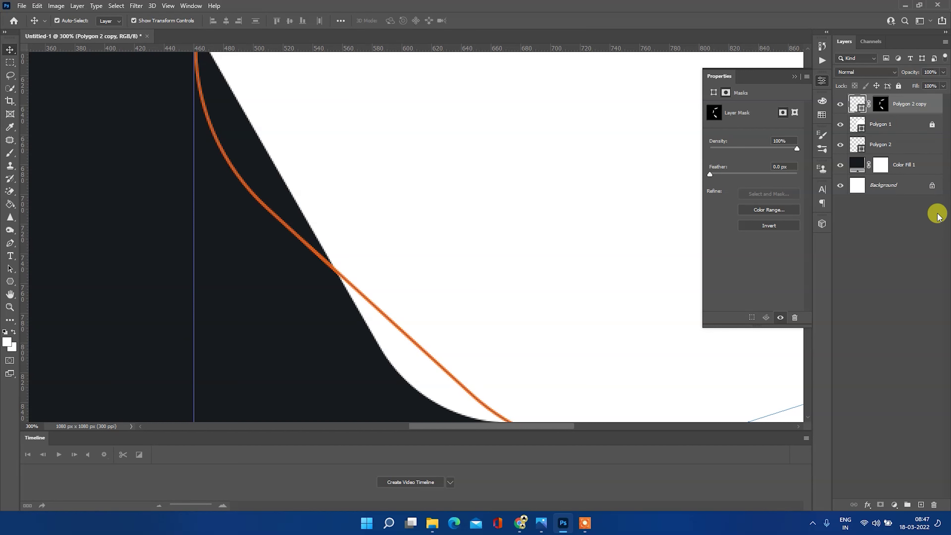
pyautogui.click(919, 504)
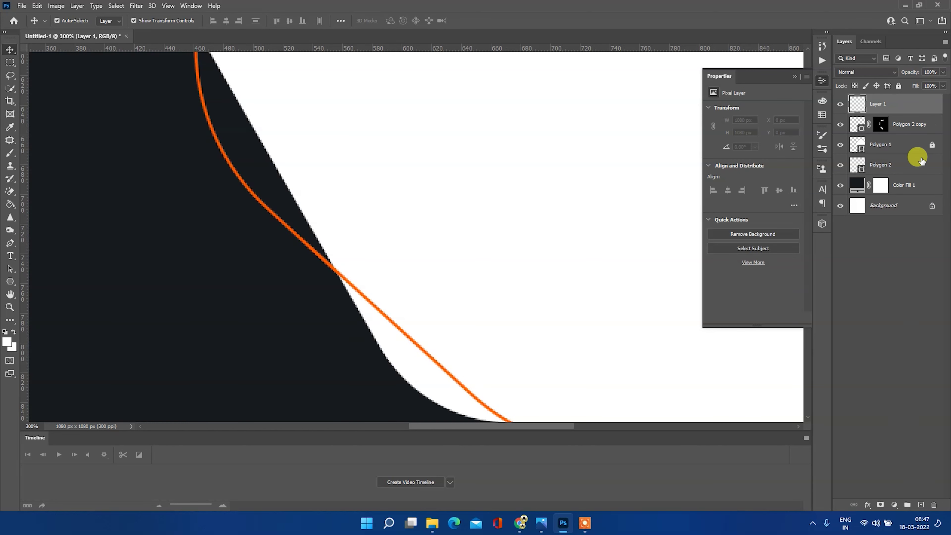
# Draw a small orange-outlined hexagon over the white hexagon's lower-left edge, rounding its corners to 30 px
pyautogui.click(11, 281)
pyautogui.moveTo(242, 162); pyautogui.dragTo(456, 352)
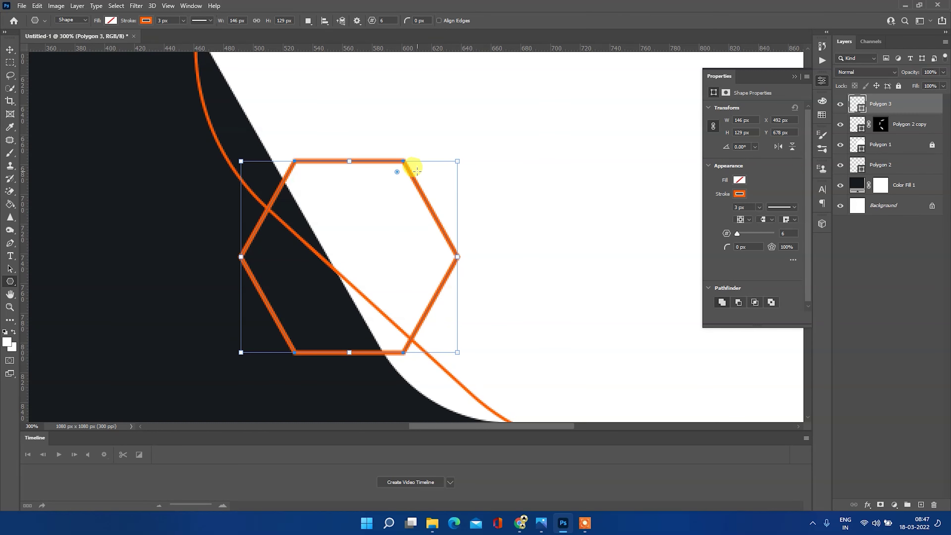
pyautogui.moveTo(396, 172); pyautogui.dragTo(354, 221)
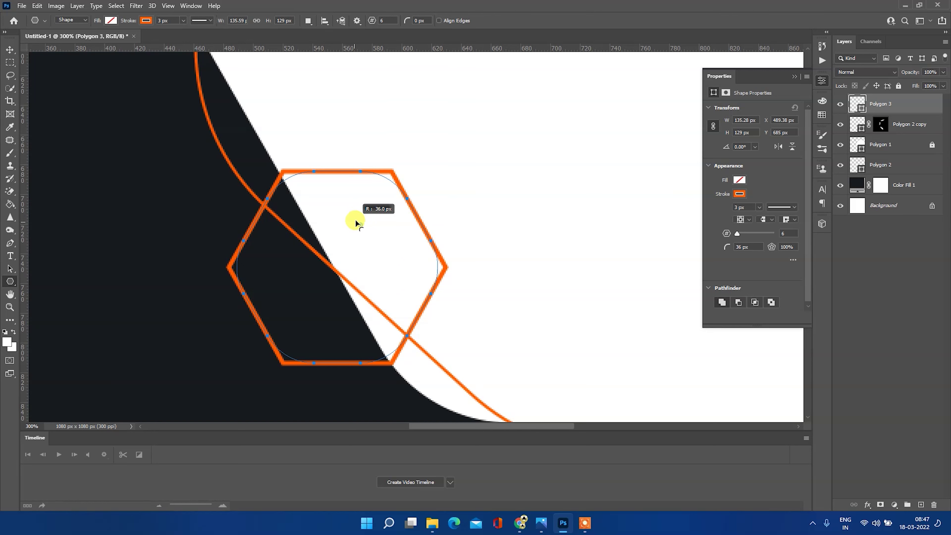
pyautogui.moveTo(354, 221); pyautogui.dragTo(363, 213)
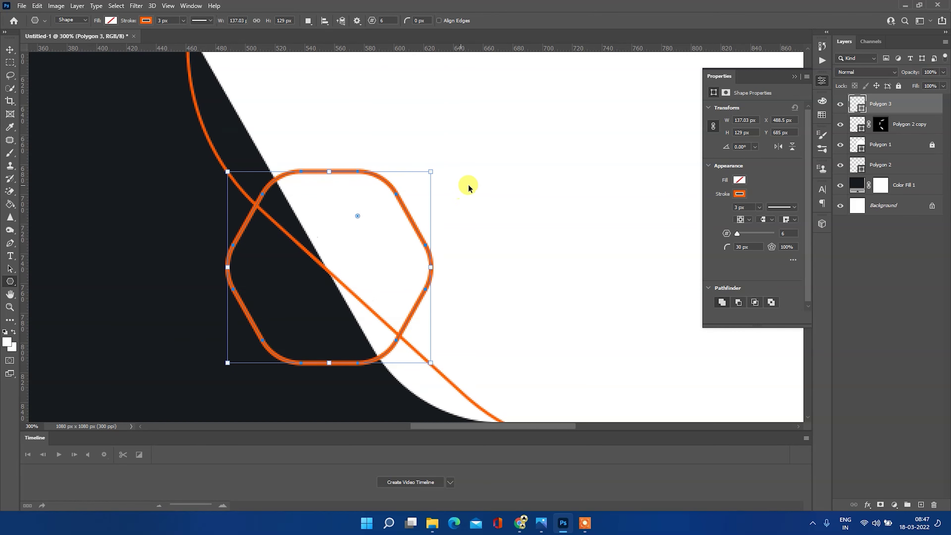
pyautogui.hscroll(5, 463, 183)
pyautogui.scroll(-3, 464, 179)
pyautogui.scroll(-2, 465, 179)
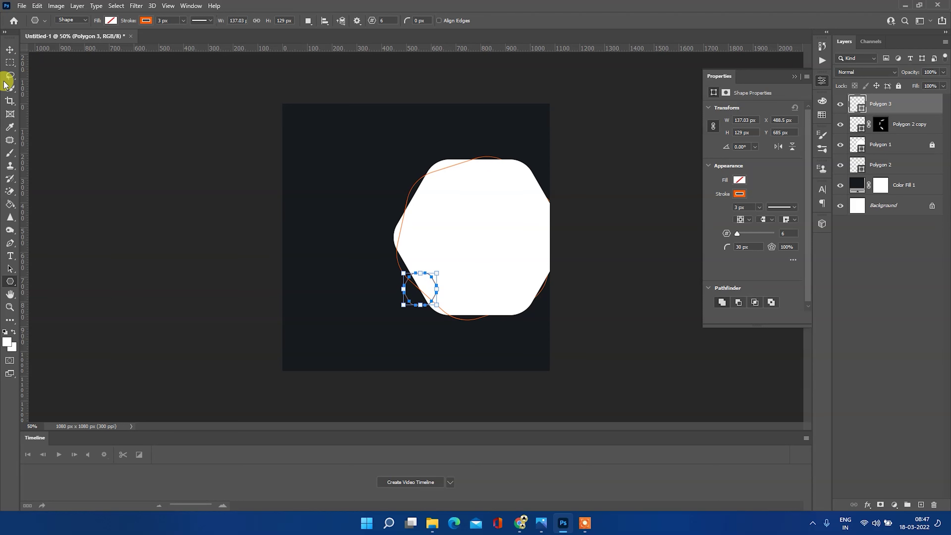
# Shrink the small Polygon 3 hexagon slightly and nudge it up and left
pyautogui.click(10, 49)
pyautogui.click(246, 268)
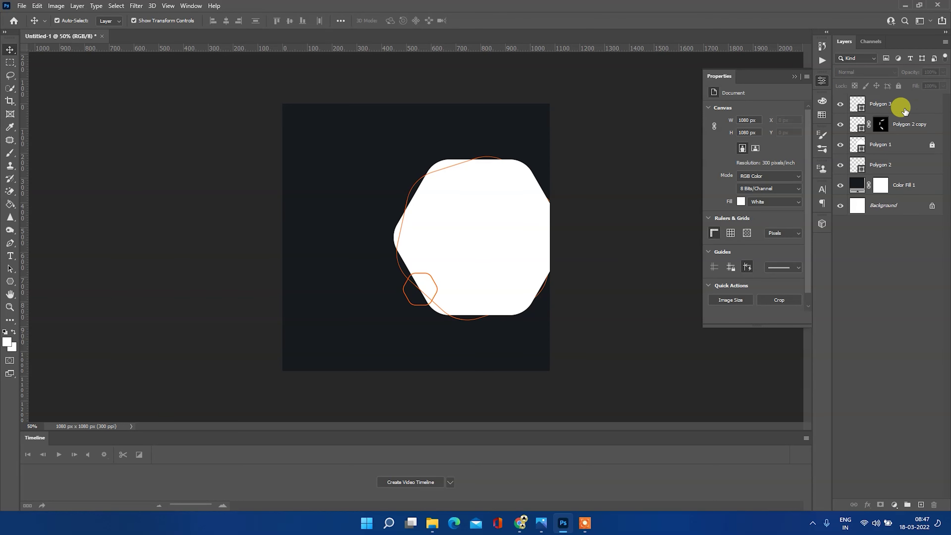
pyautogui.click(887, 113)
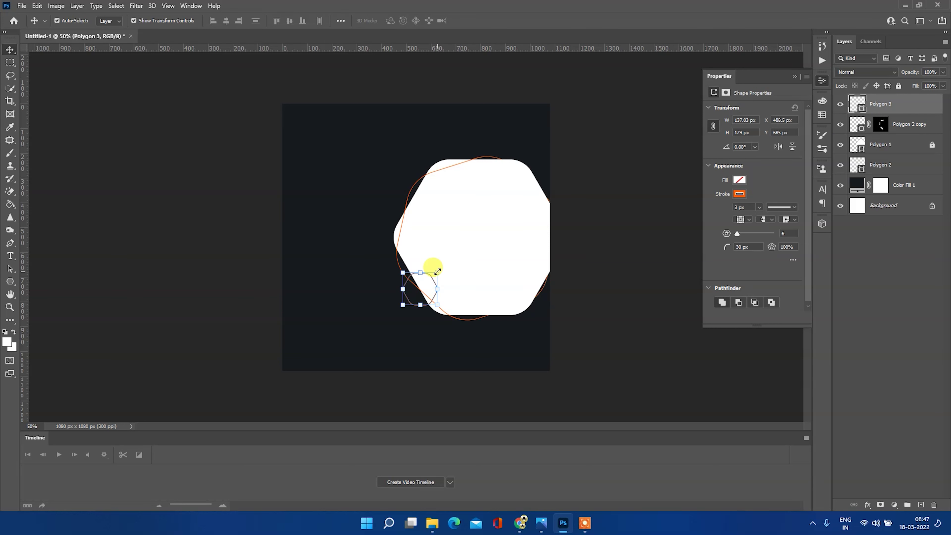
pyautogui.moveTo(437, 270); pyautogui.dragTo(431, 279)
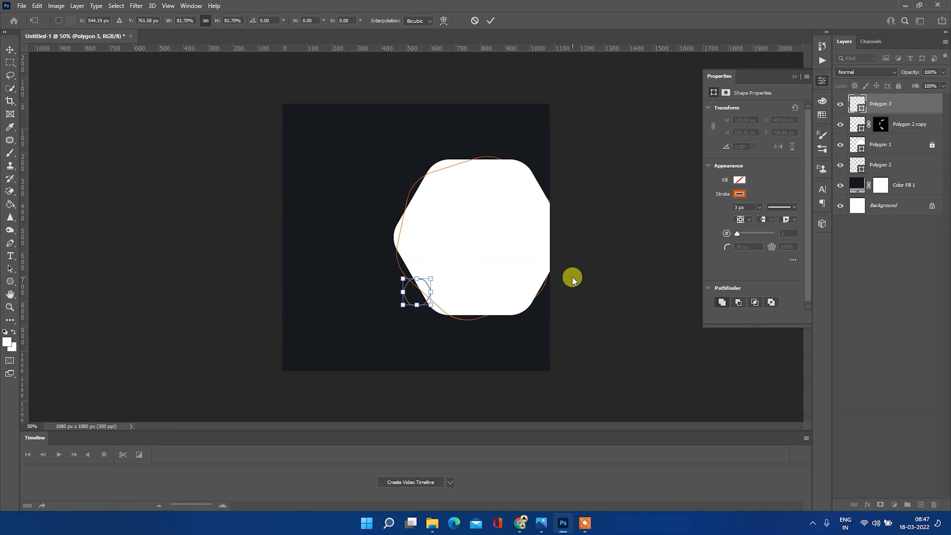
pyautogui.click(588, 286)
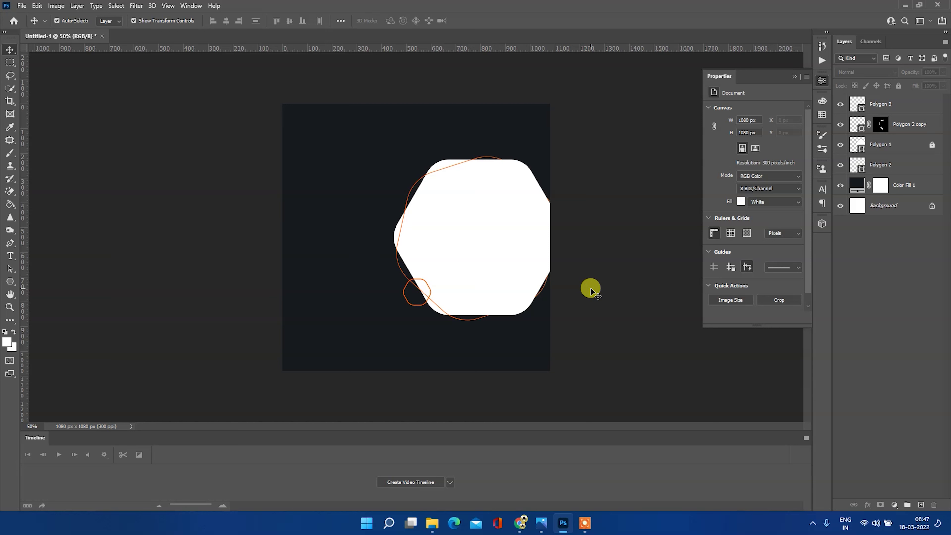
pyautogui.click(422, 307)
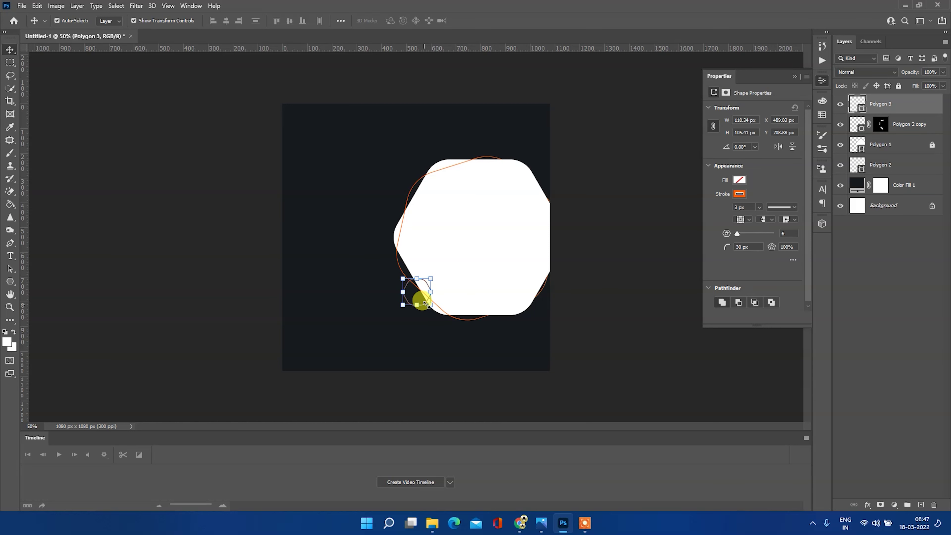
pyautogui.press('Up')
pyautogui.press('Up')
pyautogui.press('Up')
pyautogui.press('Up')
pyautogui.press('Up')
pyautogui.press('Up')
pyautogui.press('Up')
pyautogui.press('Up')
pyautogui.press('Up')
pyautogui.press('Up')
pyautogui.press('Up')
pyautogui.press('Up')
pyautogui.press('Up')
pyautogui.press('Up')
pyautogui.press('Up')
pyautogui.press('Up')
pyautogui.press('Up')
pyautogui.press('Up')
pyautogui.press('Up')
pyautogui.press('Up')
pyautogui.press('Up')
pyautogui.press('Up')
pyautogui.press('Up')
pyautogui.press('Up')
pyautogui.press('Up')
pyautogui.press('Up')
pyautogui.press('Up')
pyautogui.press('Left')
pyautogui.press('Left')
pyautogui.press('Left')
pyautogui.press('Left')
pyautogui.press('Left')
pyautogui.press('Left')
pyautogui.press('Left')
pyautogui.press('Left')
pyautogui.press('Left')
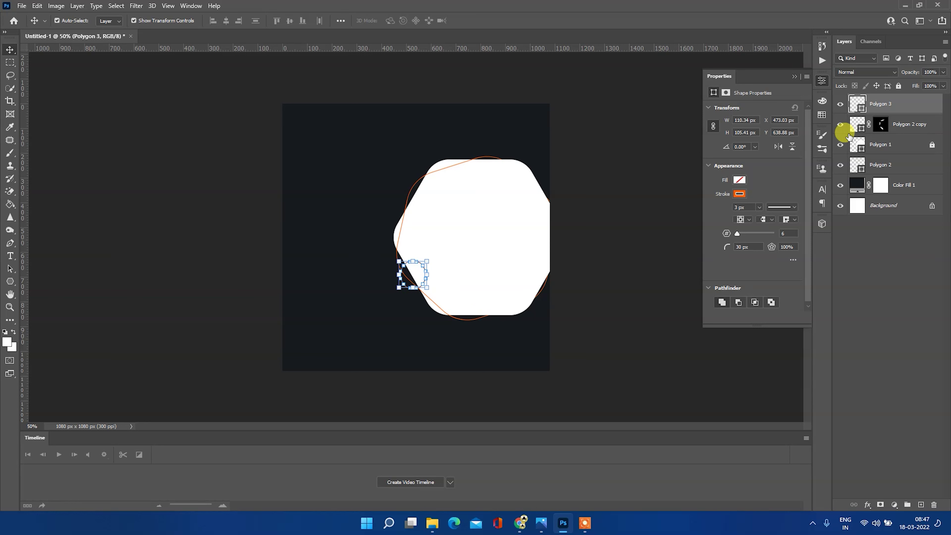
# Give the small hexagon a 4 px stroke, then ready the Polygon tool with a 3 px orange stroke
pyautogui.click(748, 207)
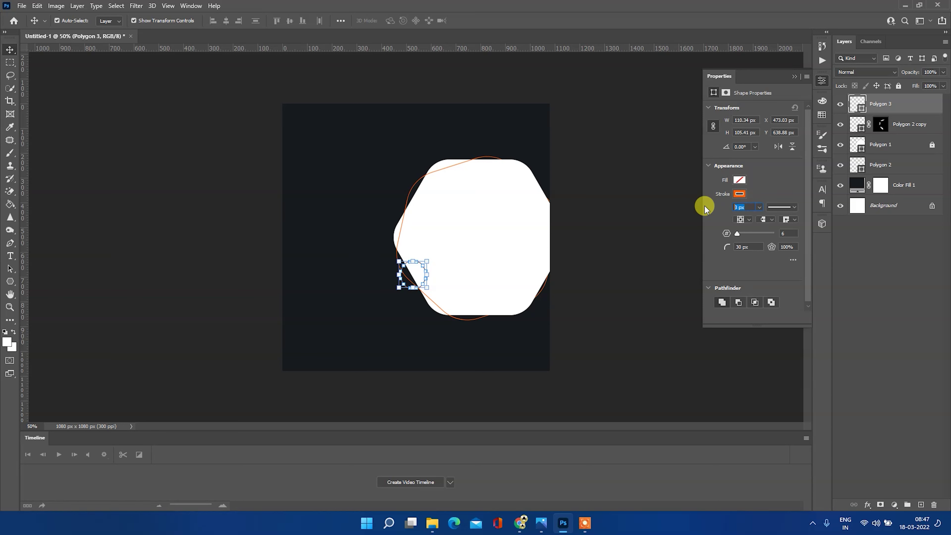
pyautogui.write('4')
pyautogui.press('Return')
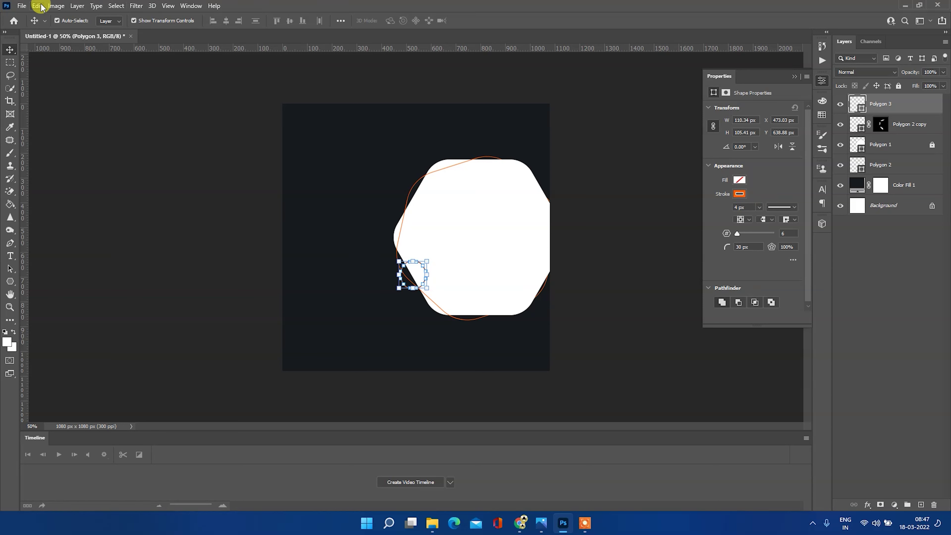
pyautogui.click(84, 116)
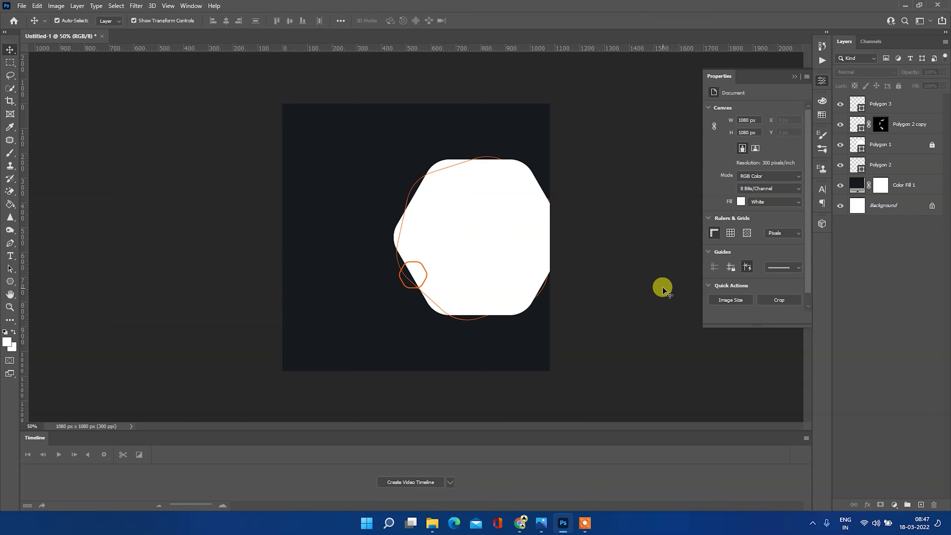
pyautogui.click(10, 287)
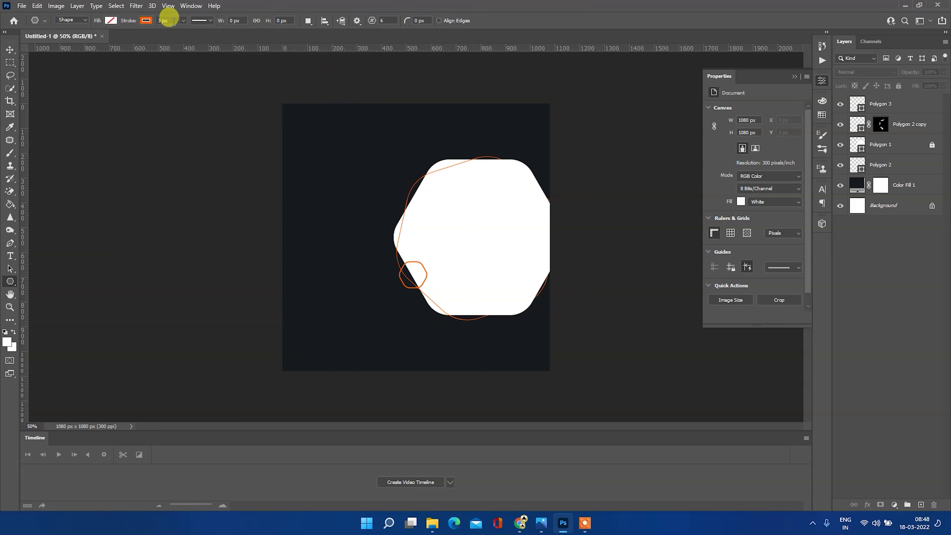
pyautogui.moveTo(168, 20); pyautogui.dragTo(116, 11)
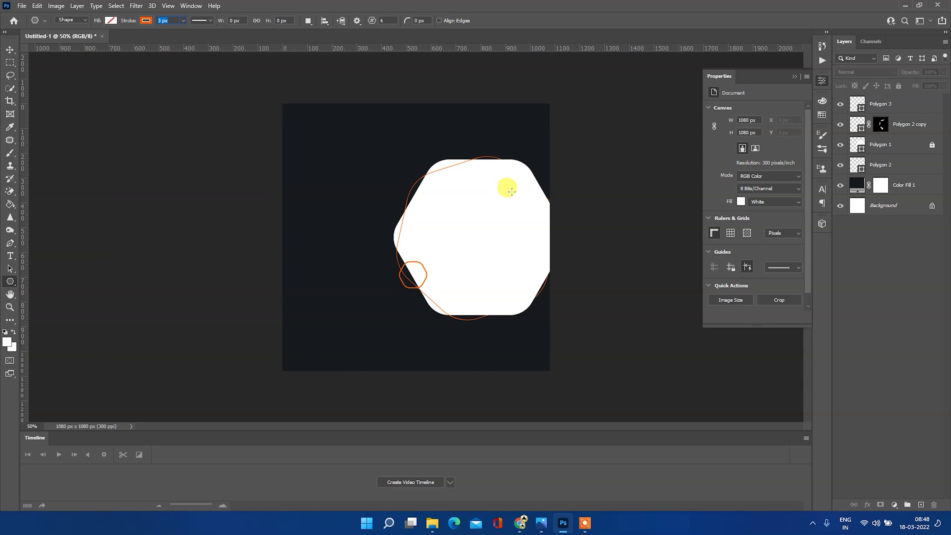
# Draw a small black-outlined hexagon near the white hexagon's upper right
pyautogui.click(147, 21)
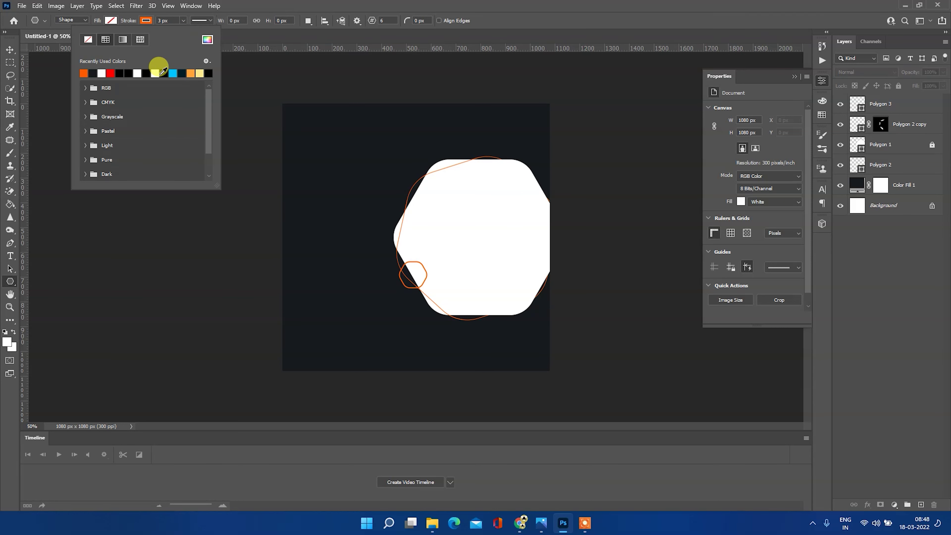
pyautogui.click(127, 72)
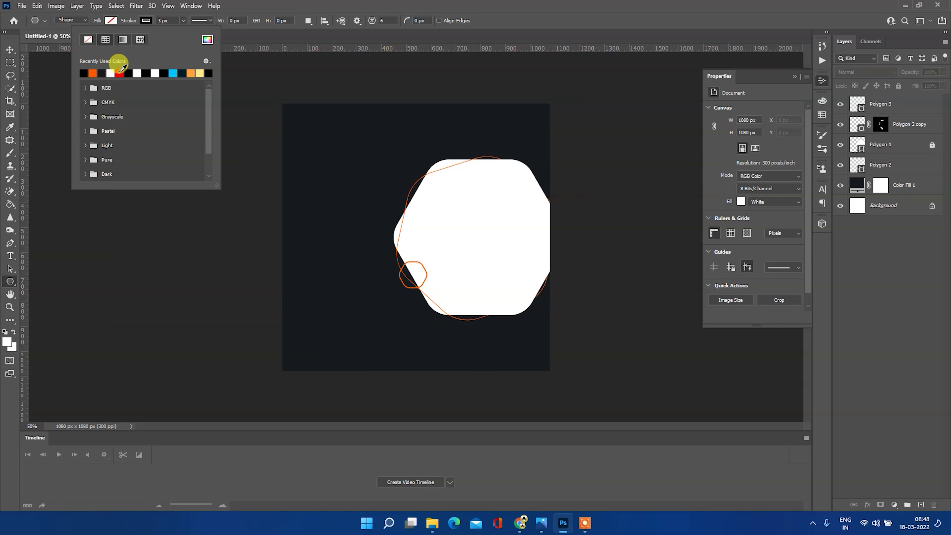
pyautogui.moveTo(518, 187); pyautogui.dragTo(535, 213)
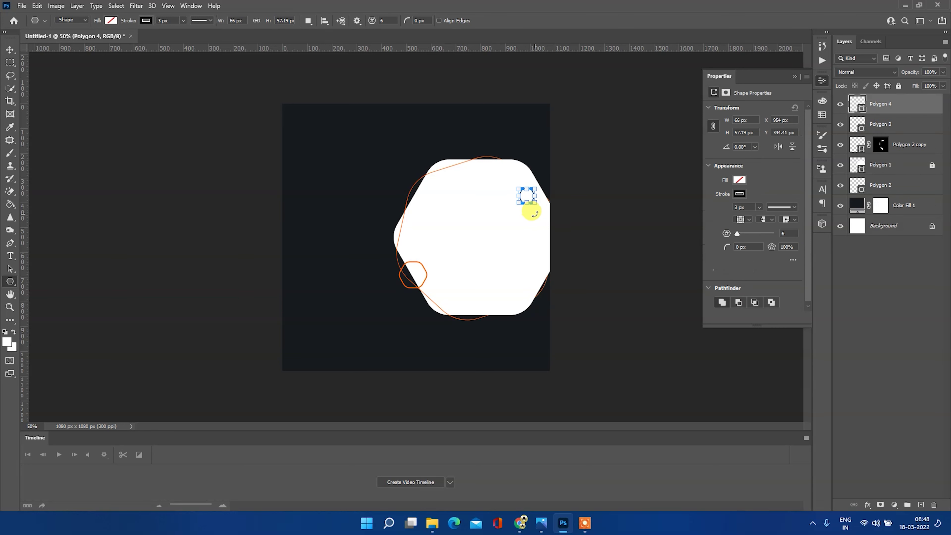
pyautogui.click(9, 53)
pyautogui.click(155, 196)
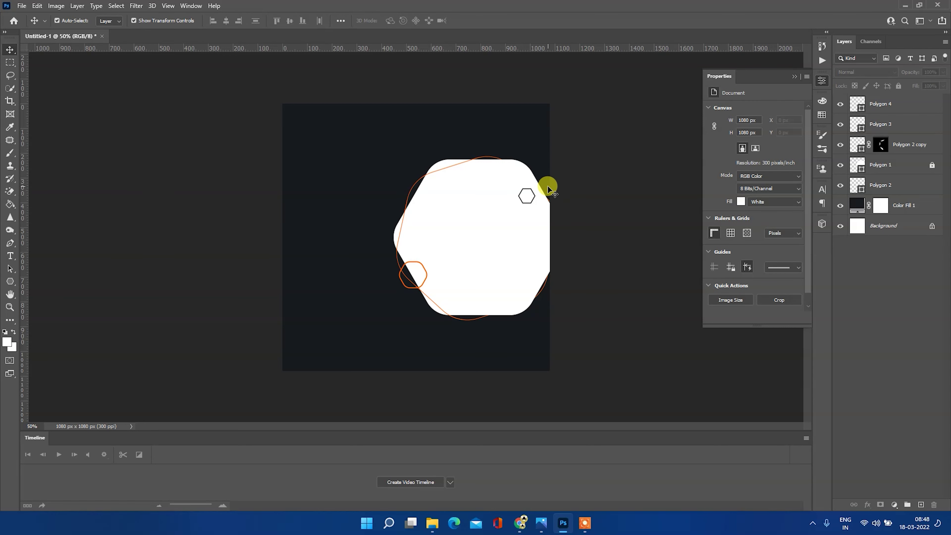
# Round the Polygon 4 hexagon's corners to a 15 px radius, then zoom back out
pyautogui.click(863, 107)
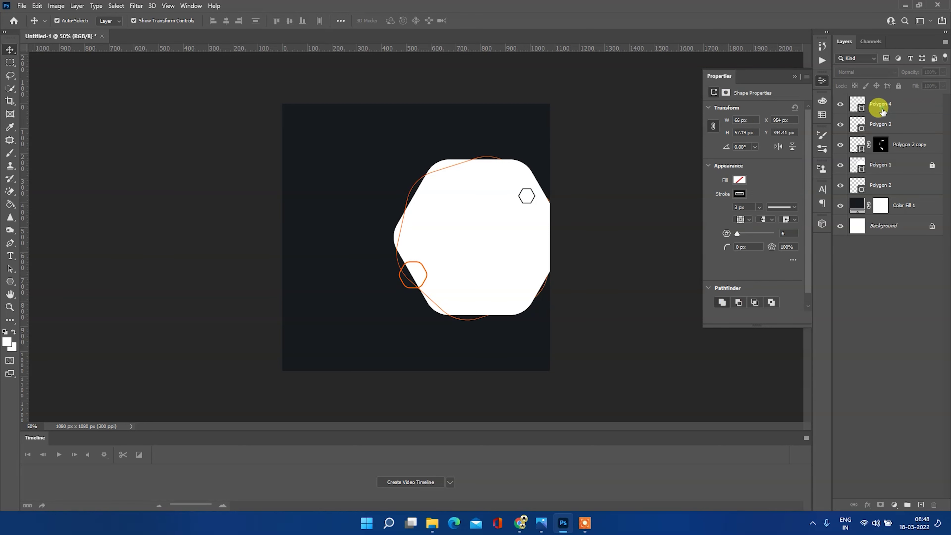
pyautogui.hotkey('ctrl', '+')
pyautogui.hotkey('ctrl', '+')
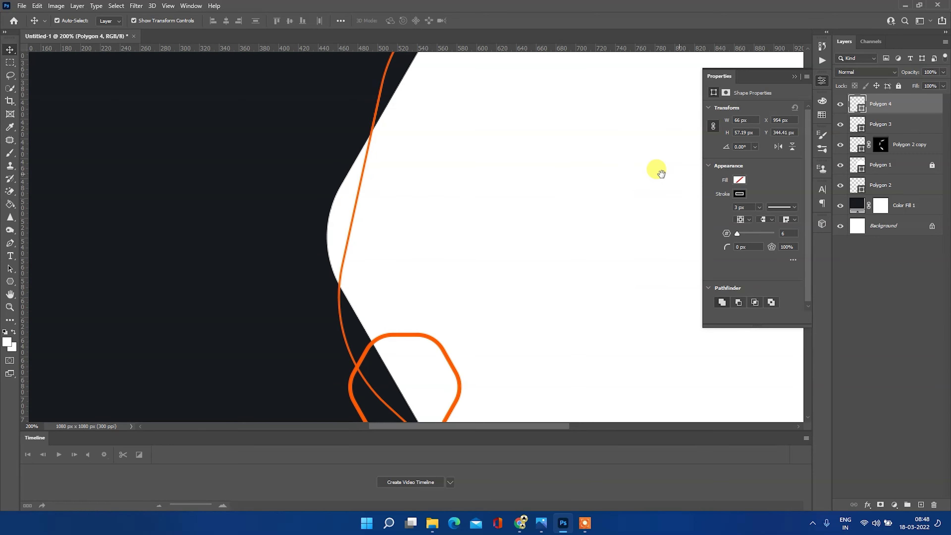
pyautogui.moveTo(628, 218); pyautogui.dragTo(543, 253)
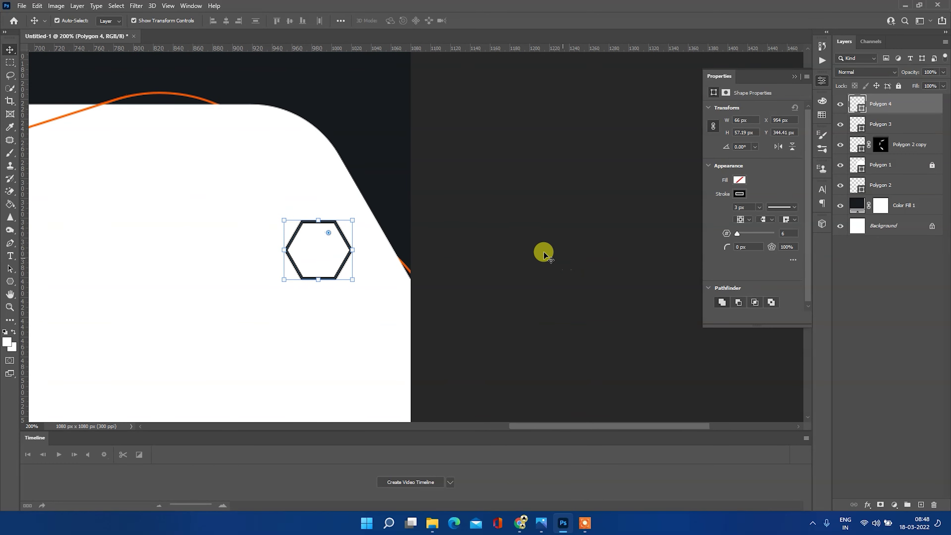
pyautogui.moveTo(327, 232); pyautogui.dragTo(323, 234)
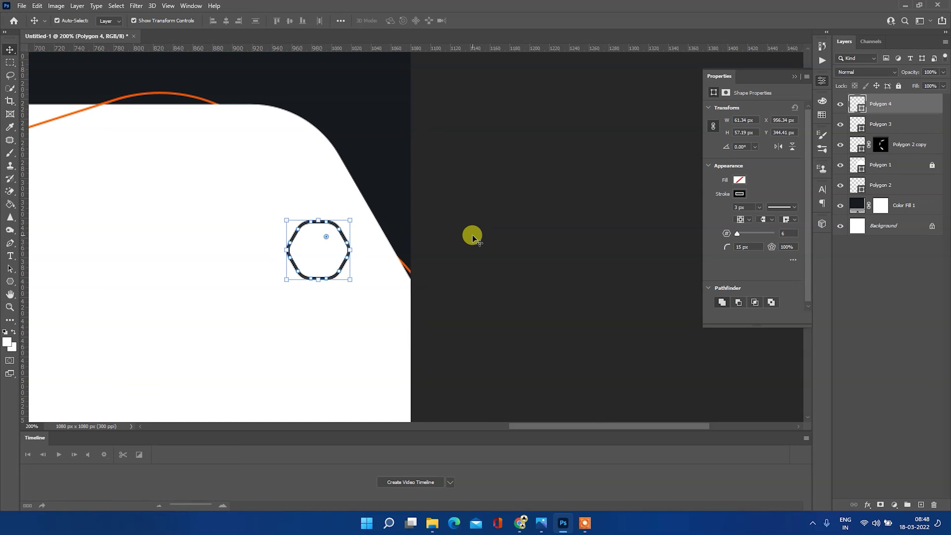
pyautogui.click(472, 236)
pyautogui.hotkey('ctrl', '-')
pyautogui.hotkey('ctrl', '-')
pyautogui.hotkey('ctrl', '-')
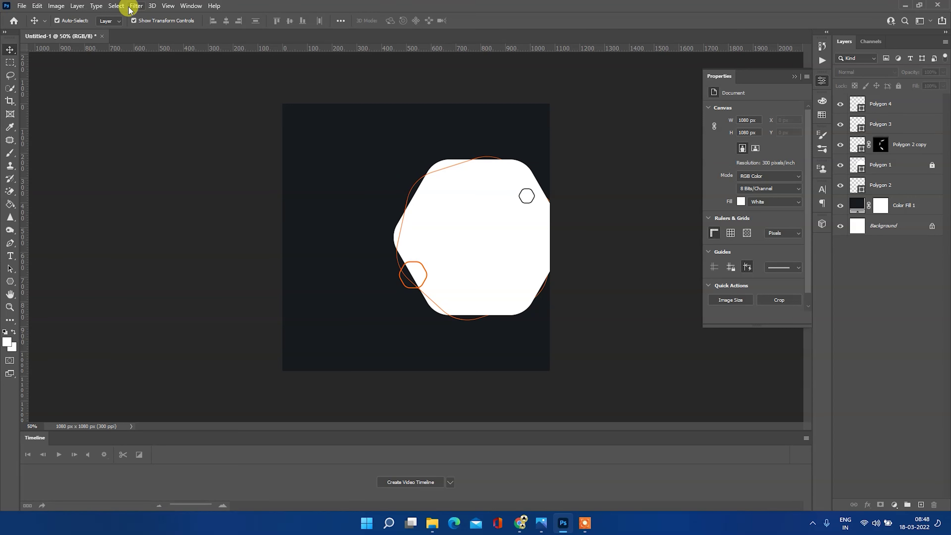
pyautogui.click(10, 281)
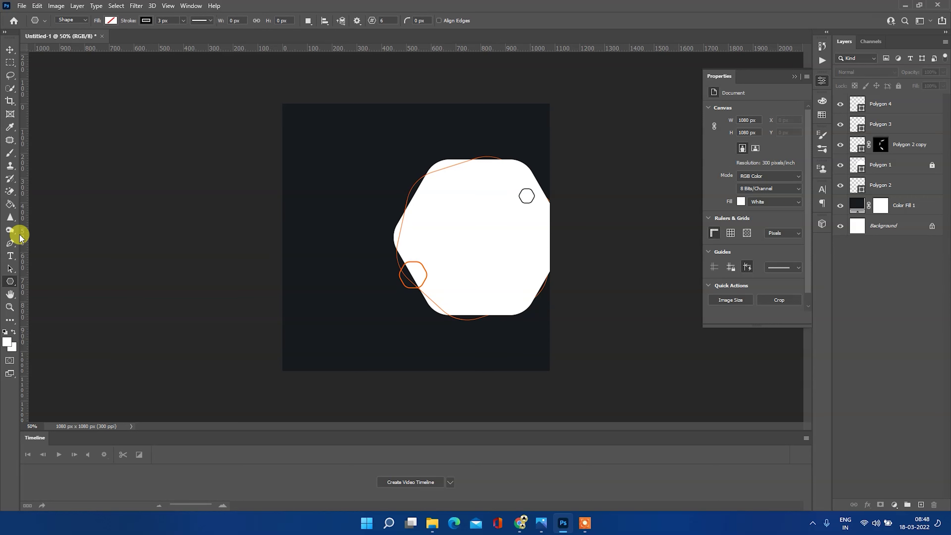
# Set new shapes to an orange fill with no stroke
pyautogui.click(145, 21)
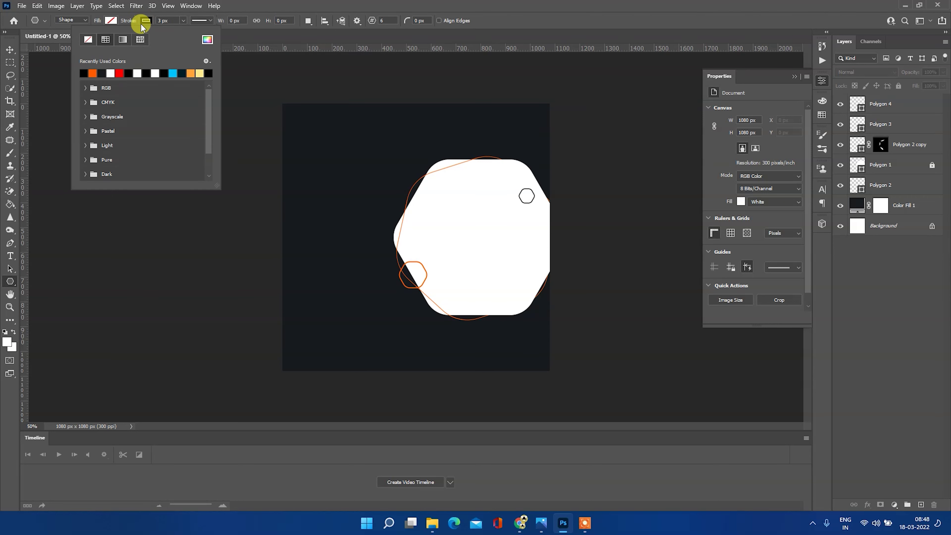
pyautogui.click(88, 39)
pyautogui.click(111, 20)
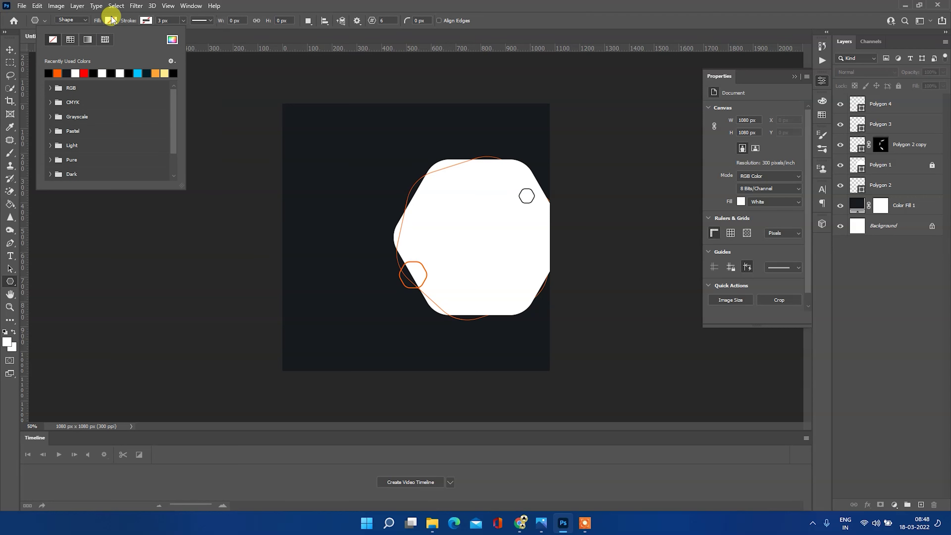
pyautogui.click(57, 75)
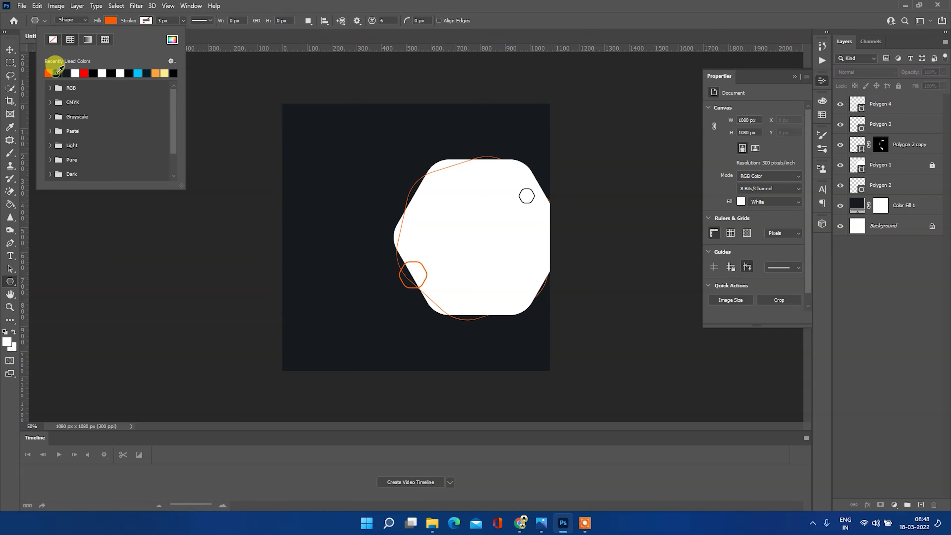
pyautogui.click(209, 35)
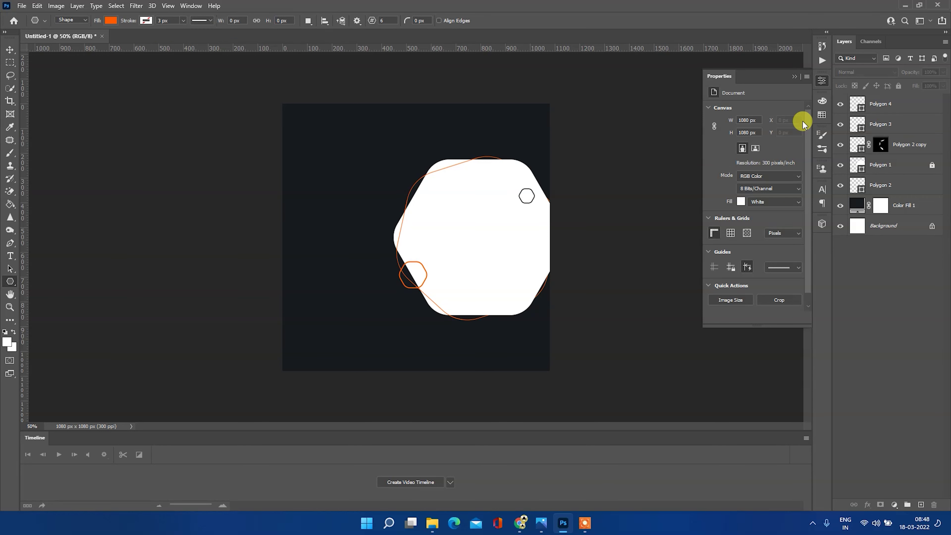
# Draw a small solid orange hexagon near the white shape's top, undoing an accidental first attempt
pyautogui.click(878, 104)
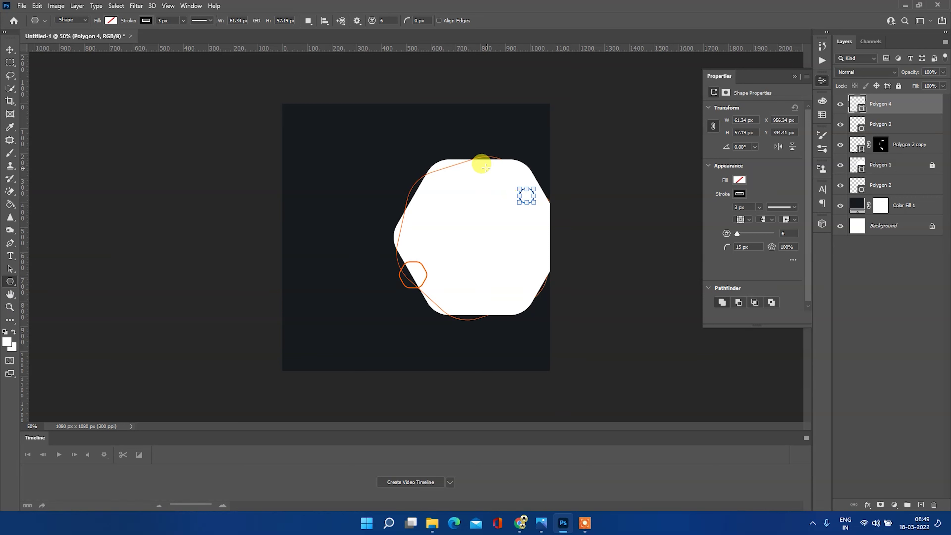
pyautogui.moveTo(477, 163); pyautogui.dragTo(502, 190)
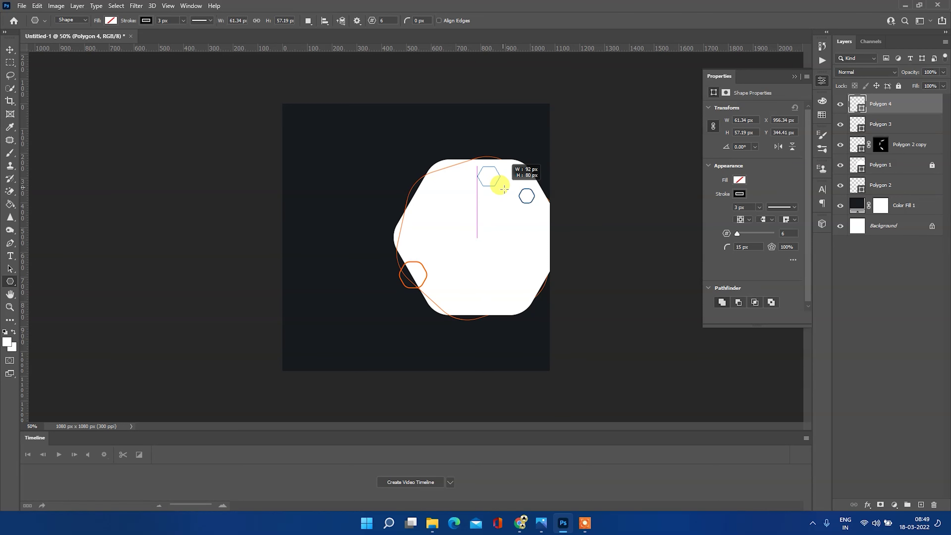
pyautogui.moveTo(502, 189); pyautogui.dragTo(504, 189)
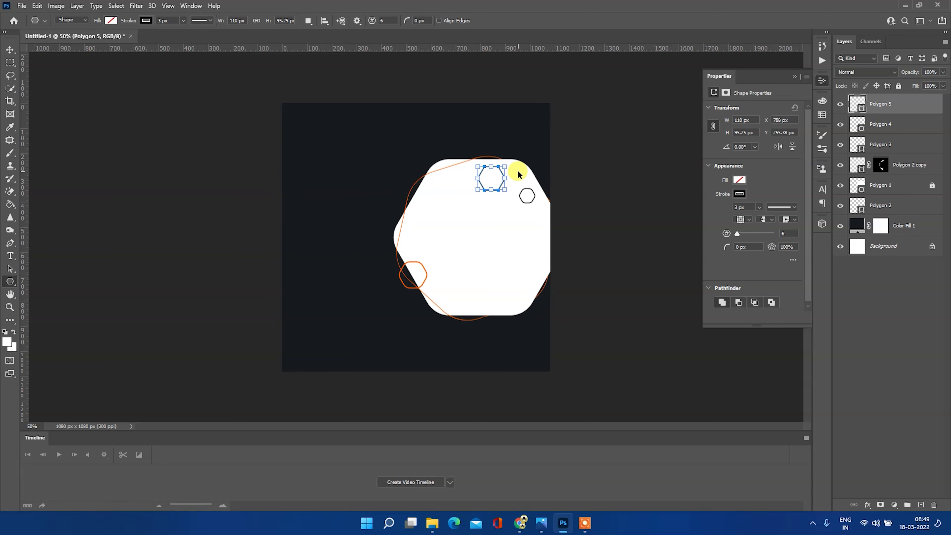
pyautogui.hotkey('ctrl', '+')
pyautogui.hotkey('ctrl', '+')
pyautogui.hotkey('ctrl', 'z')
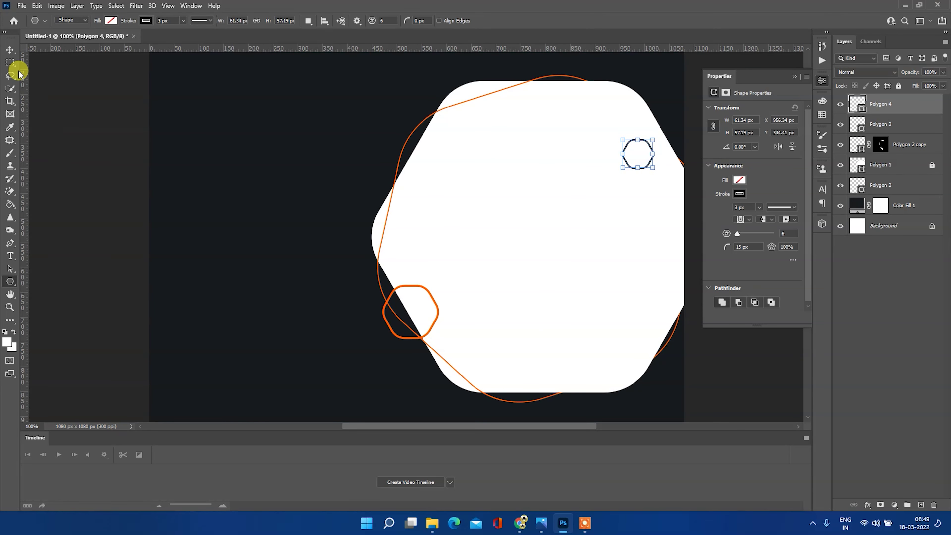
pyautogui.press('v')
pyautogui.click(64, 100)
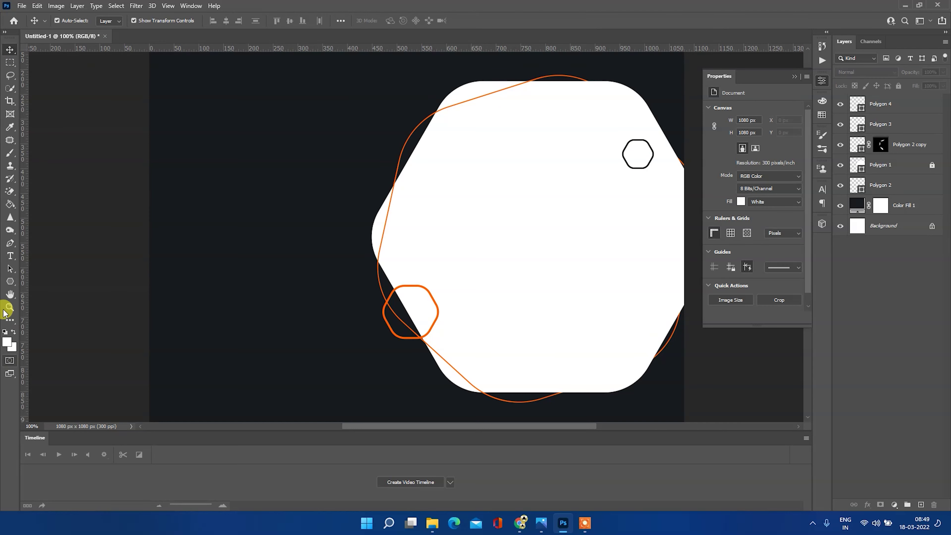
pyautogui.click(10, 281)
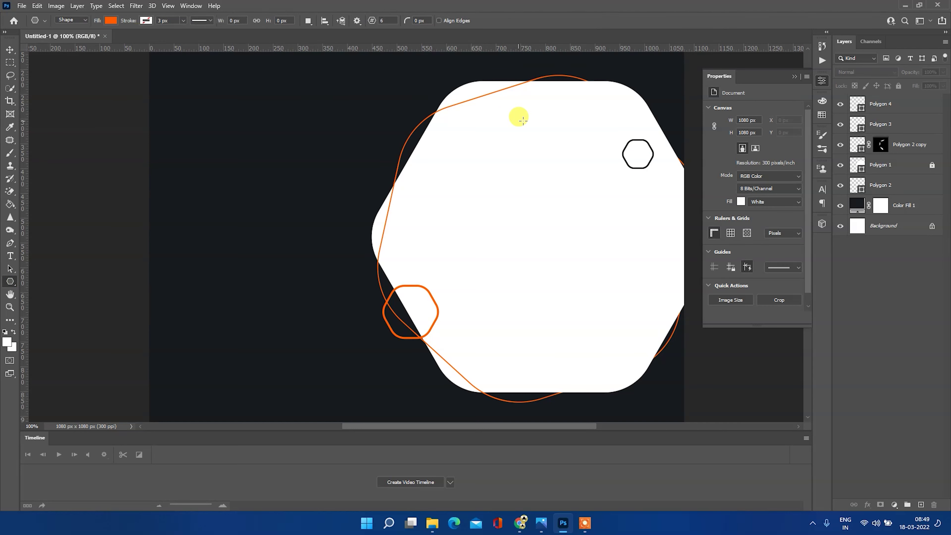
pyautogui.moveTo(557, 103); pyautogui.dragTo(597, 149)
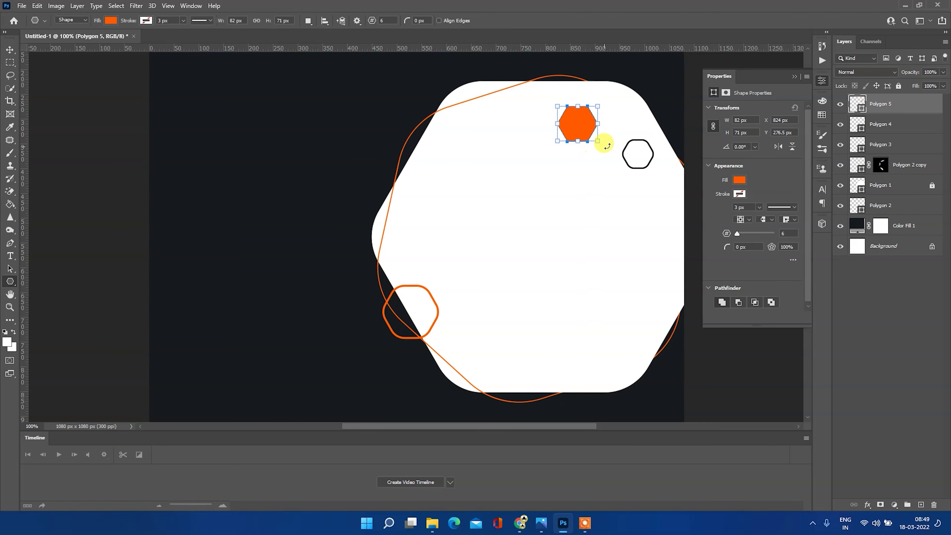
# Heavily round the orange Polygon 5 hexagon's corners until it looks almost circular
pyautogui.hotkey('ctrl', '+')
pyautogui.hotkey('ctrl', '+')
pyautogui.moveTo(636, 142); pyautogui.dragTo(414, 318)
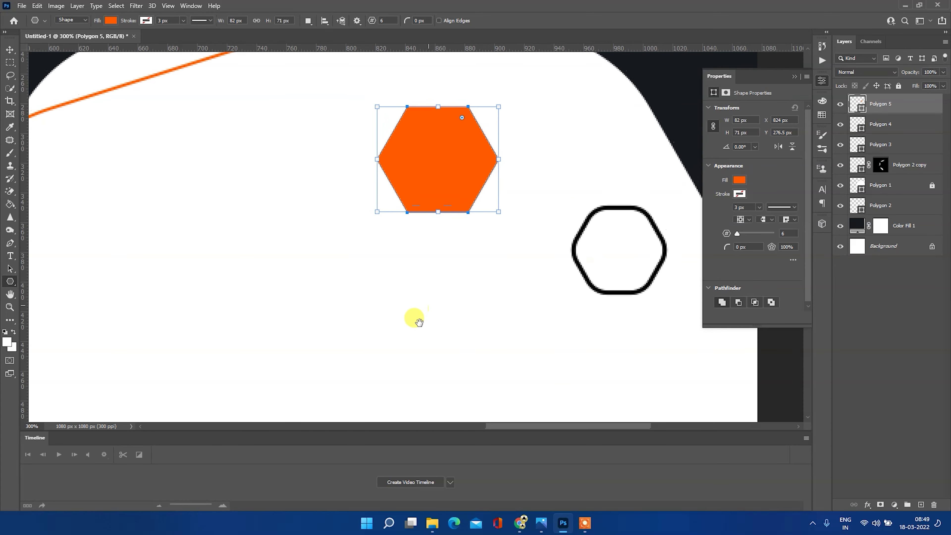
pyautogui.moveTo(449, 124)
pyautogui.mouseDown()
pyautogui.moveTo(443, 145)
pyautogui.moveTo(456, 129)
pyautogui.moveTo(436, 147)
pyautogui.mouseUp()
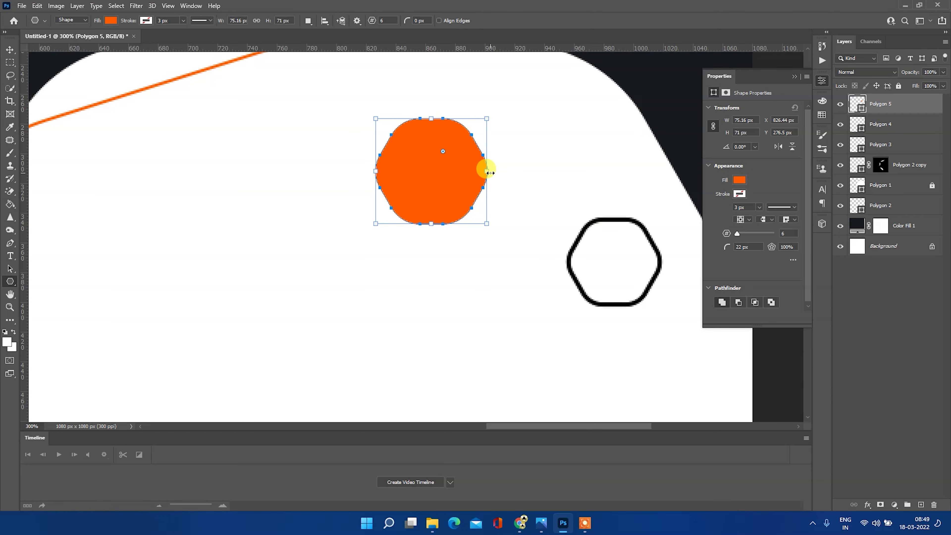
pyautogui.hotkey('ctrl', '-')
pyautogui.hotkey('ctrl', '-')
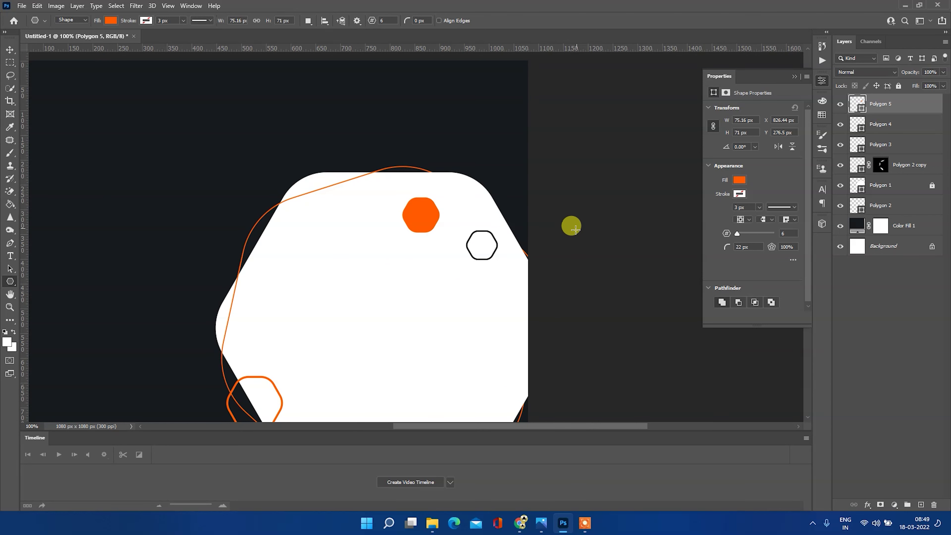
pyautogui.hotkey('ctrl', '-')
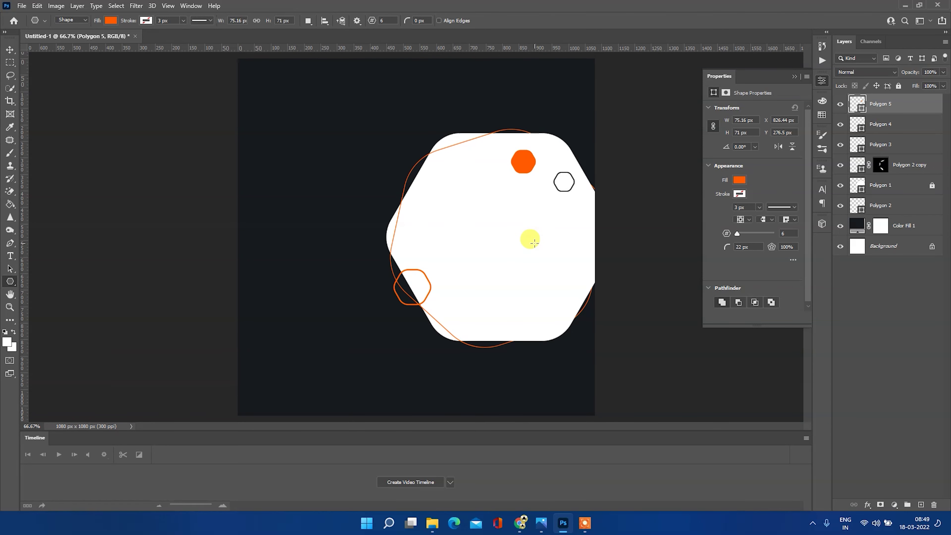
# Nudge the orange hexagon up and right above the black hexagon, then deselect and zoom out
pyautogui.click(525, 167)
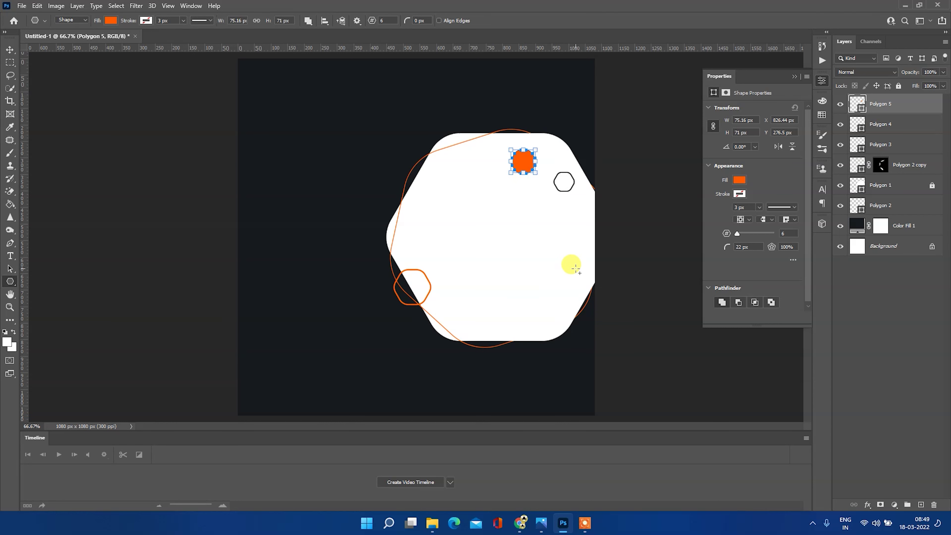
pyautogui.click(10, 50)
pyautogui.hotkey('shift', 'Right')
pyautogui.hotkey('shift', 'Right')
pyautogui.hotkey('shift', 'Right')
pyautogui.hotkey('shift', 'Right')
pyautogui.hotkey('shift', 'Right')
pyautogui.hotkey('shift', 'Right')
pyautogui.hotkey('shift', 'Up')
pyautogui.hotkey('shift', 'Up')
pyautogui.hotkey('shift', 'Right')
pyautogui.hotkey('shift', 'Right')
pyautogui.hotkey('shift', 'Right')
pyautogui.hotkey('shift', 'Up')
pyautogui.hotkey('shift', 'Right')
pyautogui.hotkey('shift', 'Right')
pyautogui.hotkey('shift', 'Right')
pyautogui.hotkey('shift', 'Left')
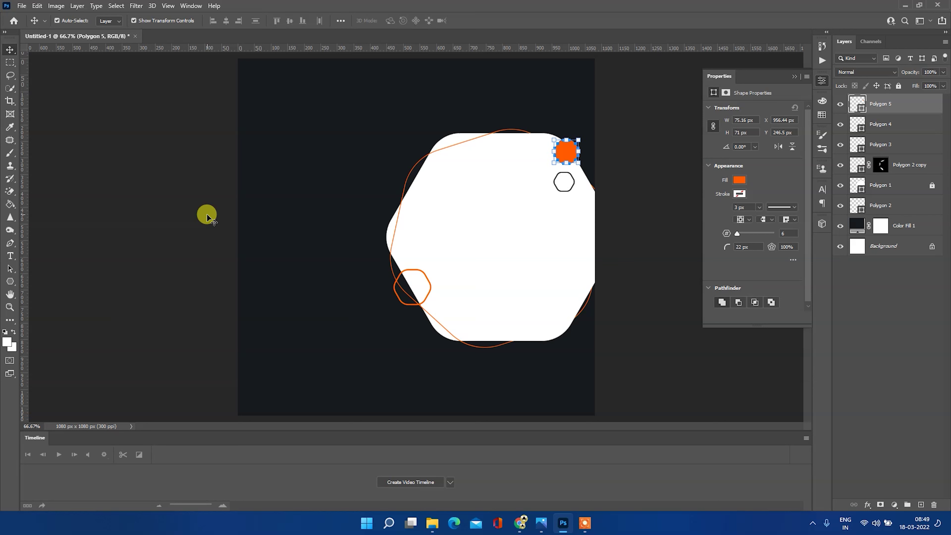
pyautogui.hotkey('shift', 'Up')
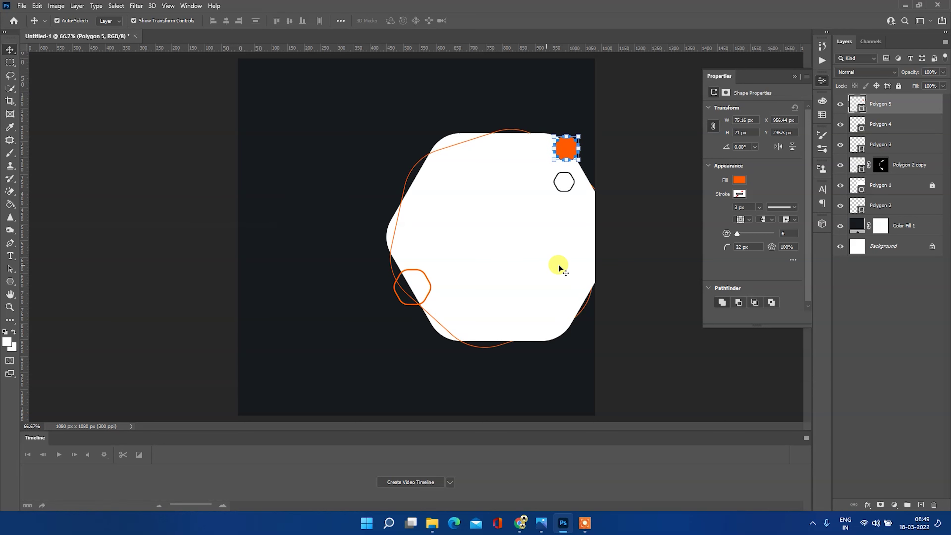
pyautogui.click(657, 263)
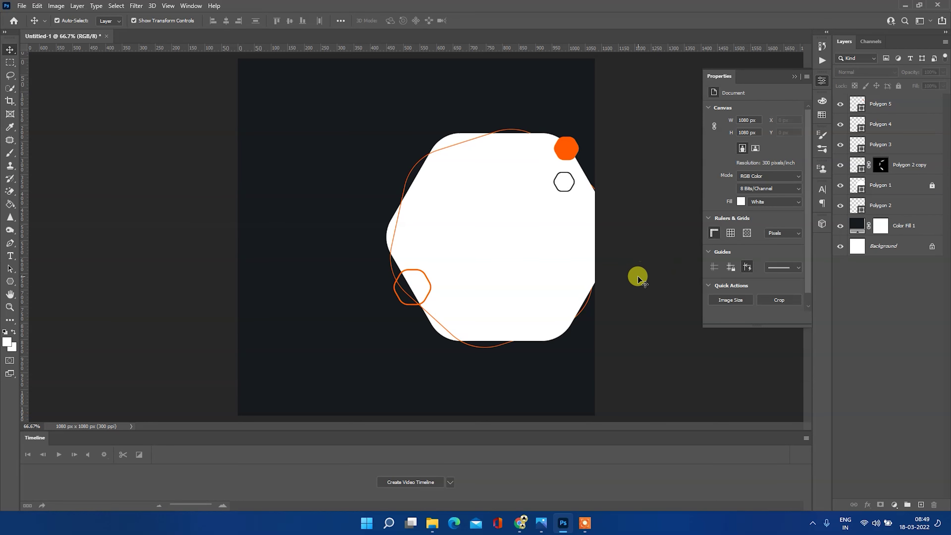
pyautogui.hotkey('ctrl', '-')
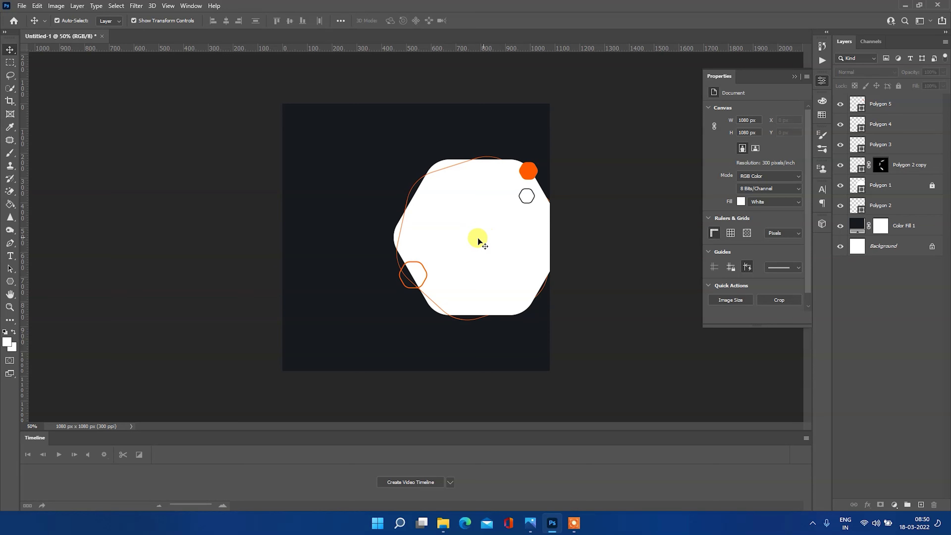
pyautogui.click(506, 260)
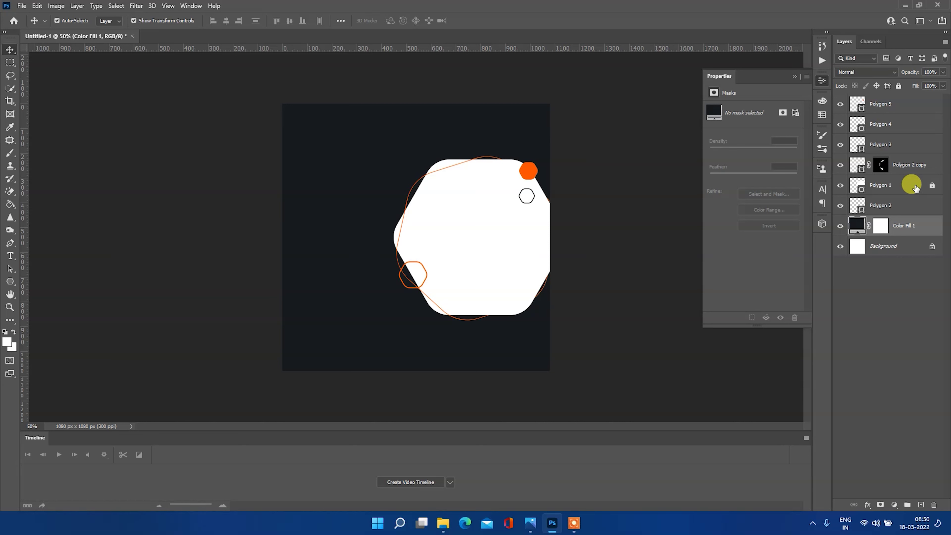
# Unlock the Polygon 1 white hexagon layer
pyautogui.click(876, 186)
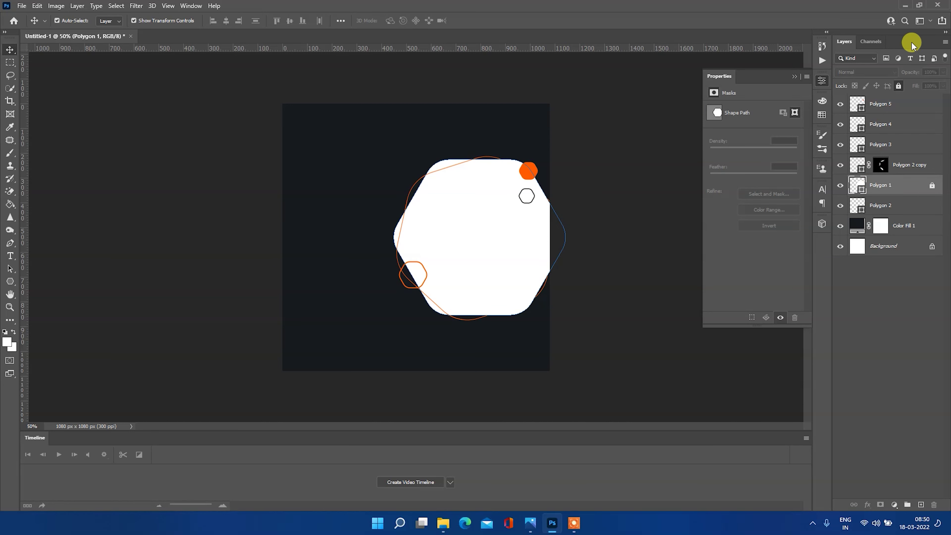
pyautogui.click(898, 86)
pyautogui.click(898, 86)
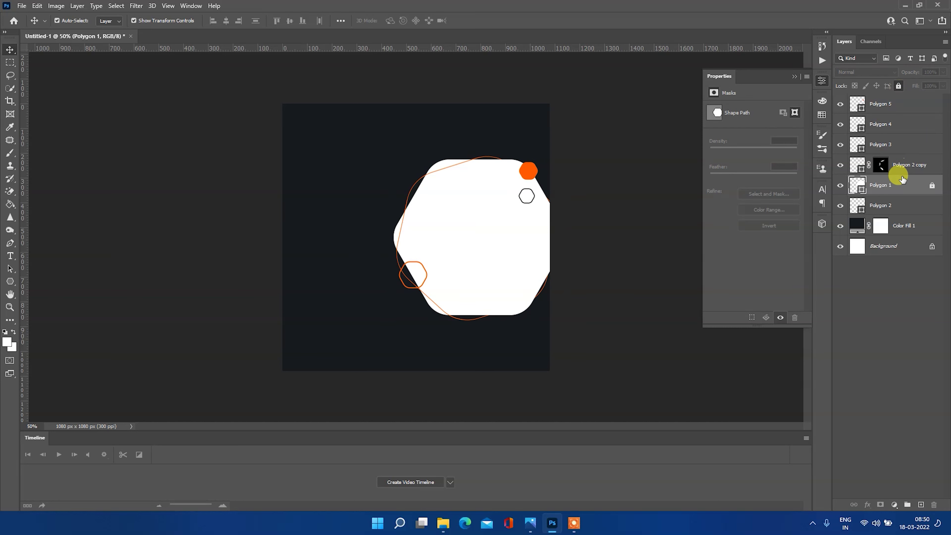
pyautogui.click(897, 86)
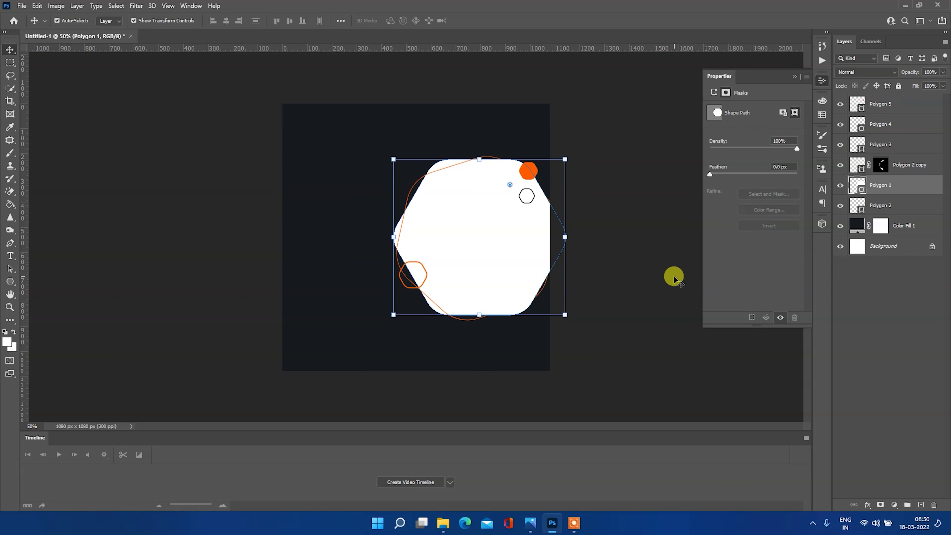
# Duplicate the white hexagon and place the copy at the top-left, partly off the canvas
pyautogui.hotkey('ctrl', 'j')
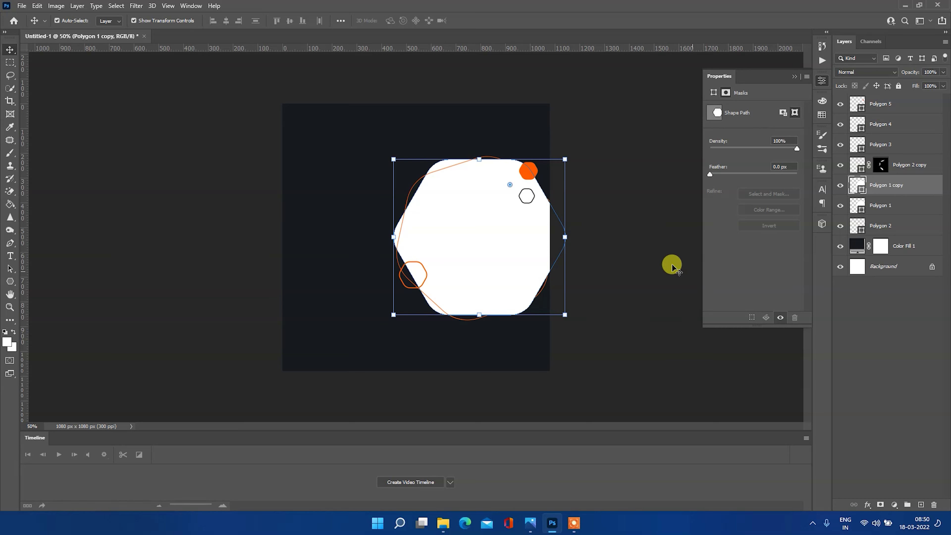
pyautogui.moveTo(484, 251); pyautogui.dragTo(486, 251)
pyautogui.moveTo(353, 195)
pyautogui.mouseDown()
pyautogui.moveTo(309, 207)
pyautogui.moveTo(325, 209)
pyautogui.mouseUp()
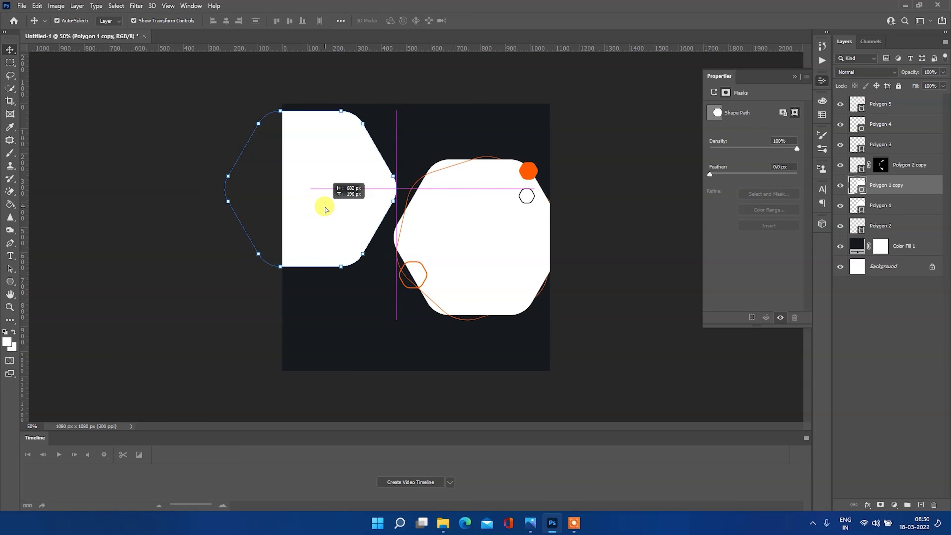
pyautogui.moveTo(326, 210); pyautogui.dragTo(325, 216)
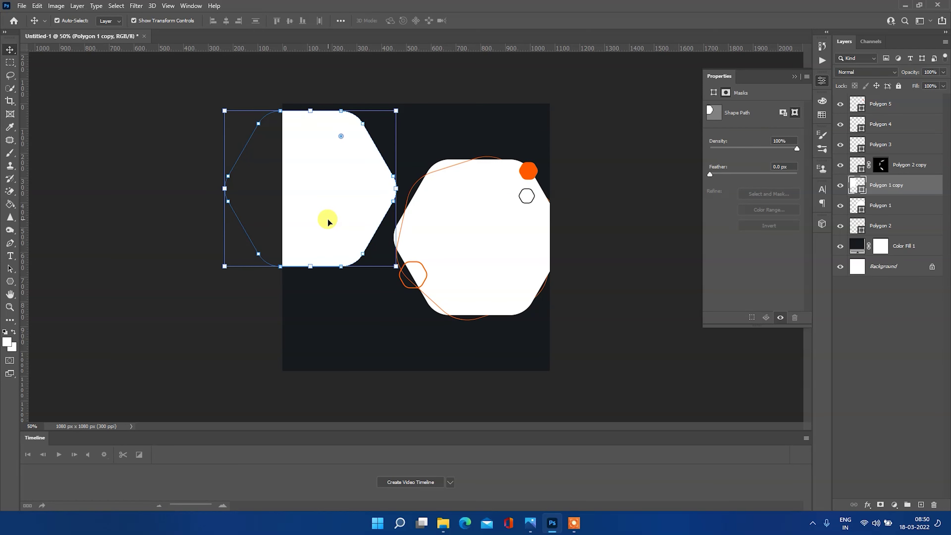
pyautogui.doubleClick(854, 186)
# Fill the Polygon 1 copy with dark blue-violet #23202d in the Color Picker
pyautogui.moveTo(565, 307); pyautogui.dragTo(527, 336)
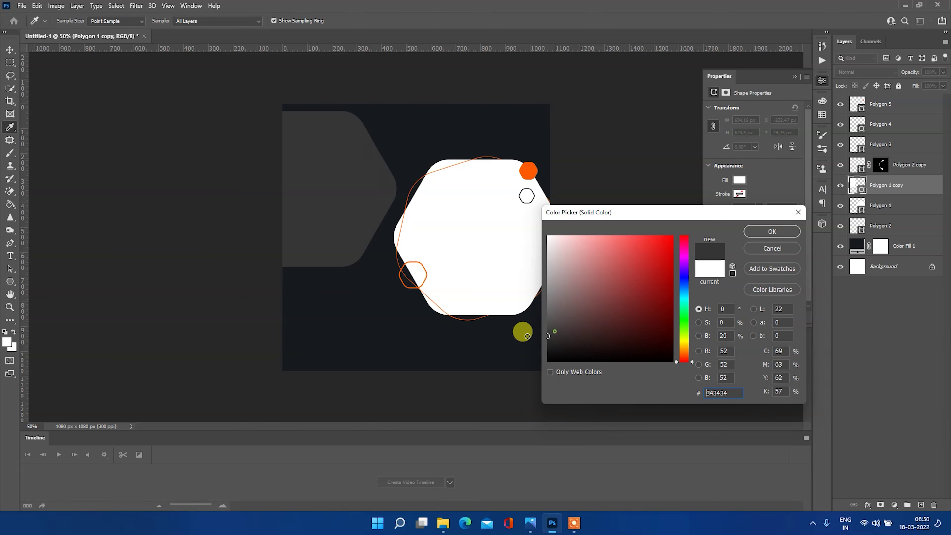
pyautogui.moveTo(550, 339); pyautogui.dragTo(545, 345)
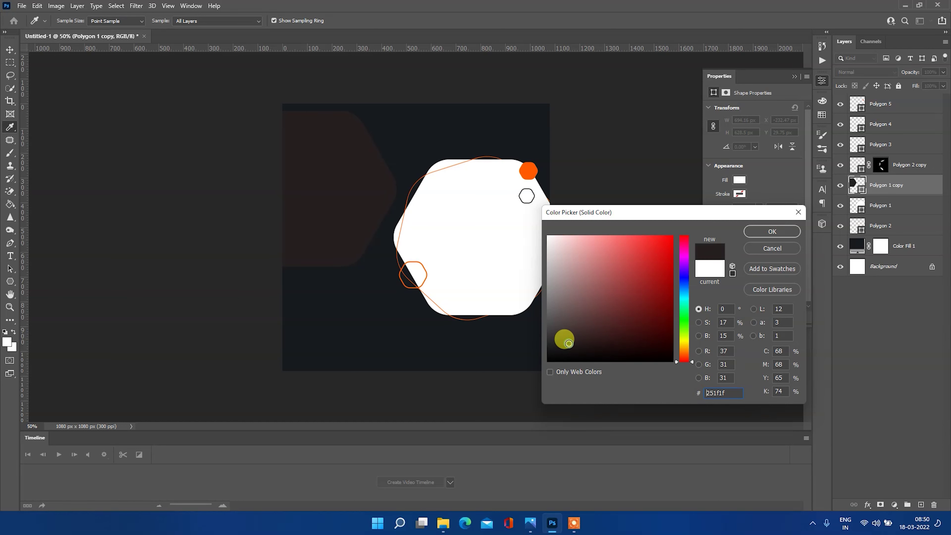
pyautogui.moveTo(683, 309); pyautogui.dragTo(678, 277)
pyautogui.moveTo(576, 341); pyautogui.dragTo(581, 349)
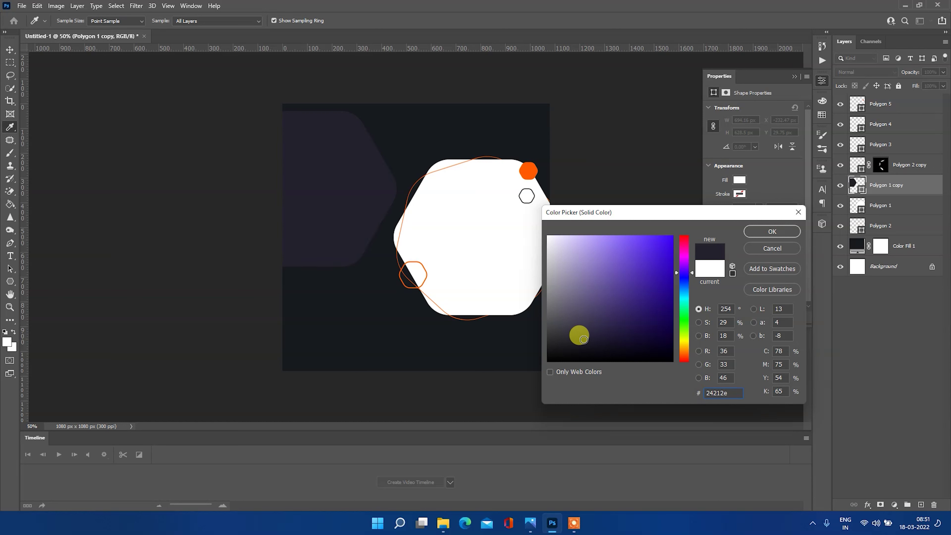
pyautogui.click(765, 234)
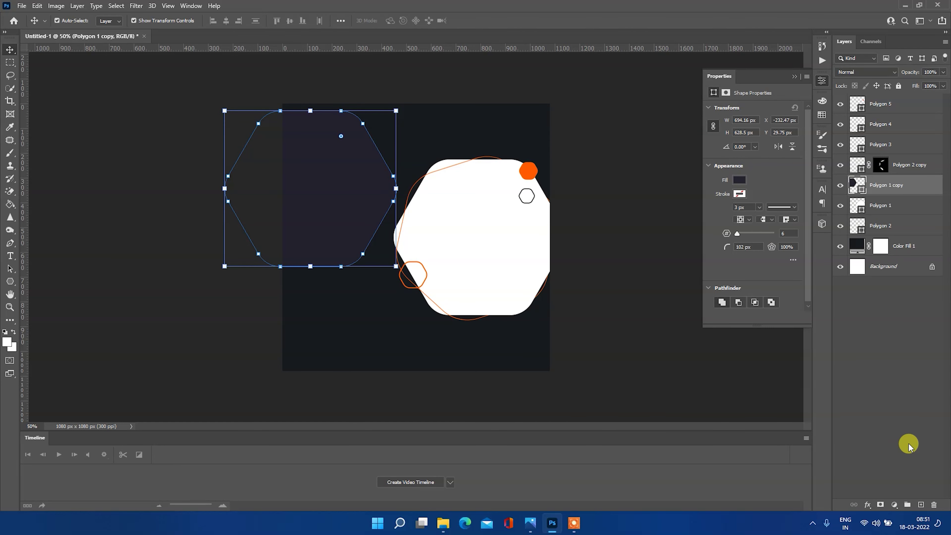
# Add a Drop Shadow to Polygon 1 copy: 4% opacity, 75 px distance, 42 px size
pyautogui.click(867, 506)
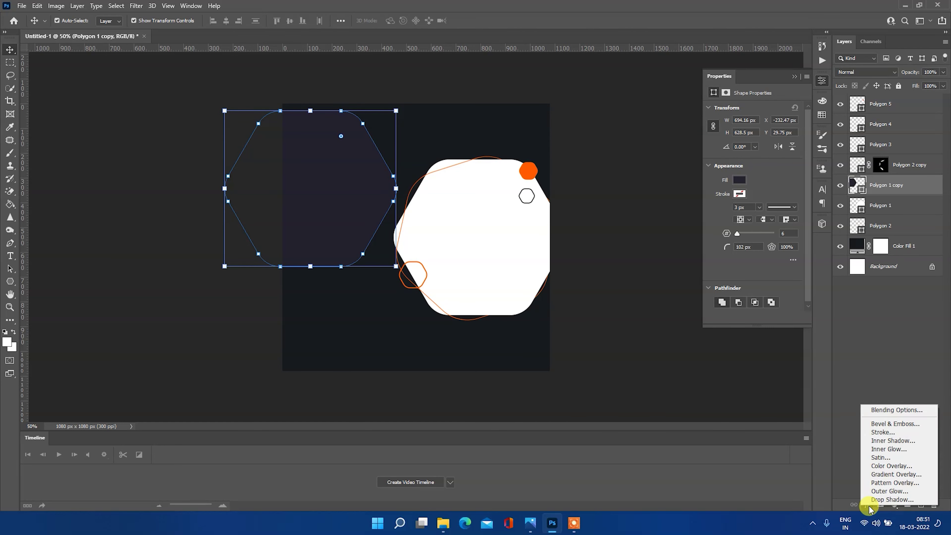
pyautogui.click(876, 499)
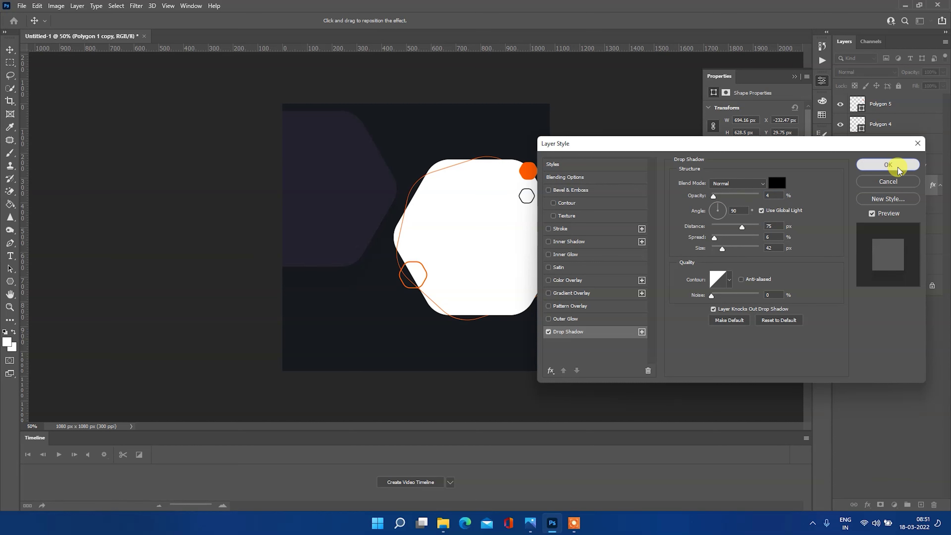
pyautogui.click(888, 164)
pyautogui.click(122, 242)
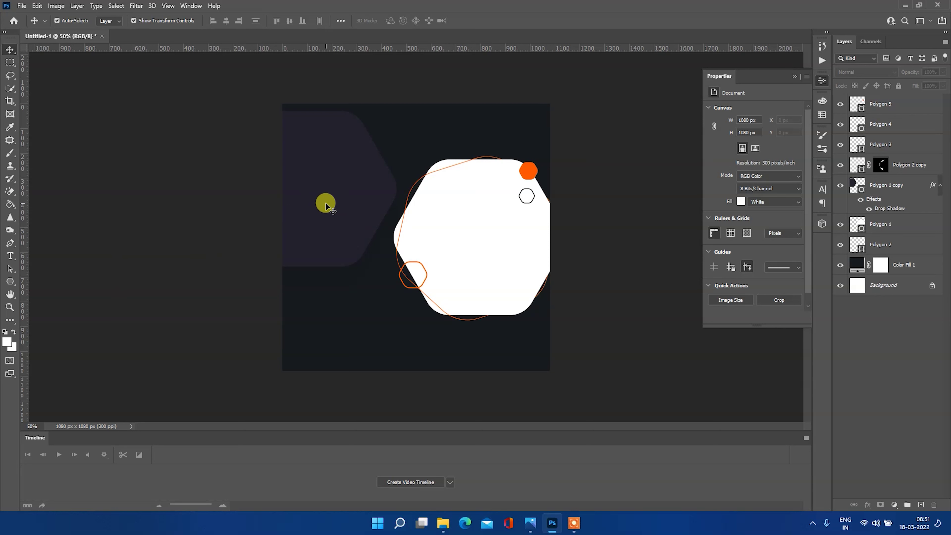
# Duplicate the dark hexagon and place the copy lower down on the left
pyautogui.click(326, 204)
pyautogui.moveTo(329, 176)
pyautogui.mouseDown()
pyautogui.moveTo(329, 350)
pyautogui.moveTo(378, 332)
pyautogui.mouseUp()
pyautogui.click(618, 306)
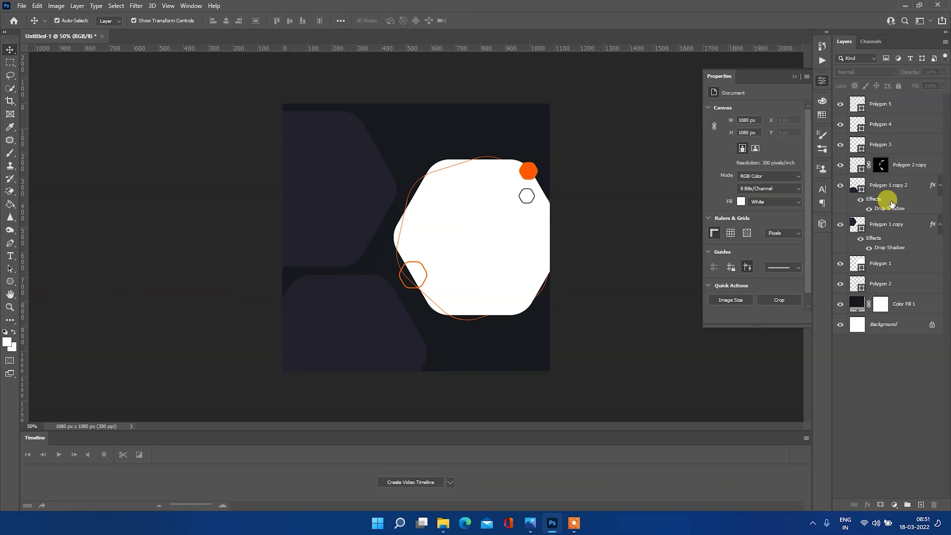
# Fade both dark hexagon layers to 32% opacity
pyautogui.click(887, 186)
pyautogui.keyDown('shift'); pyautogui.click(887, 224); pyautogui.keyUp('shift')
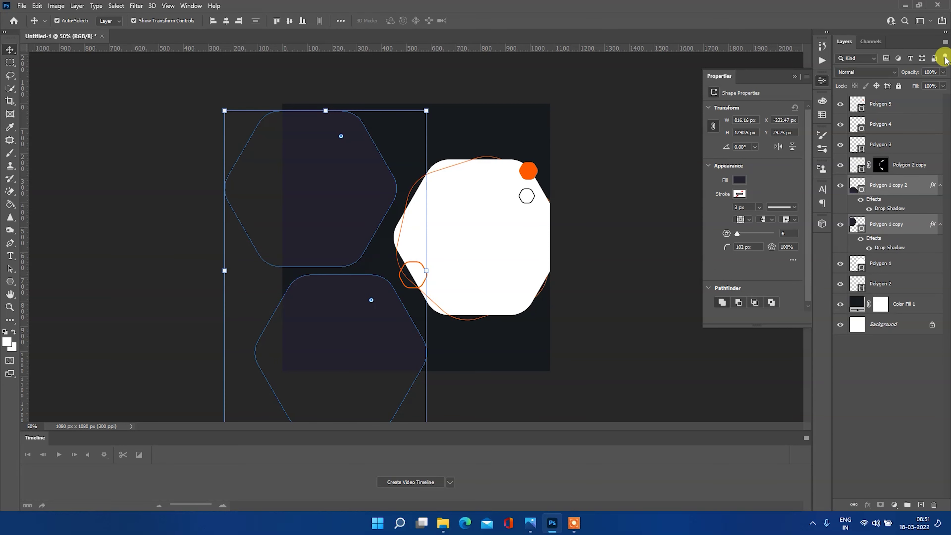
pyautogui.click(942, 72)
pyautogui.moveTo(942, 85); pyautogui.dragTo(929, 86)
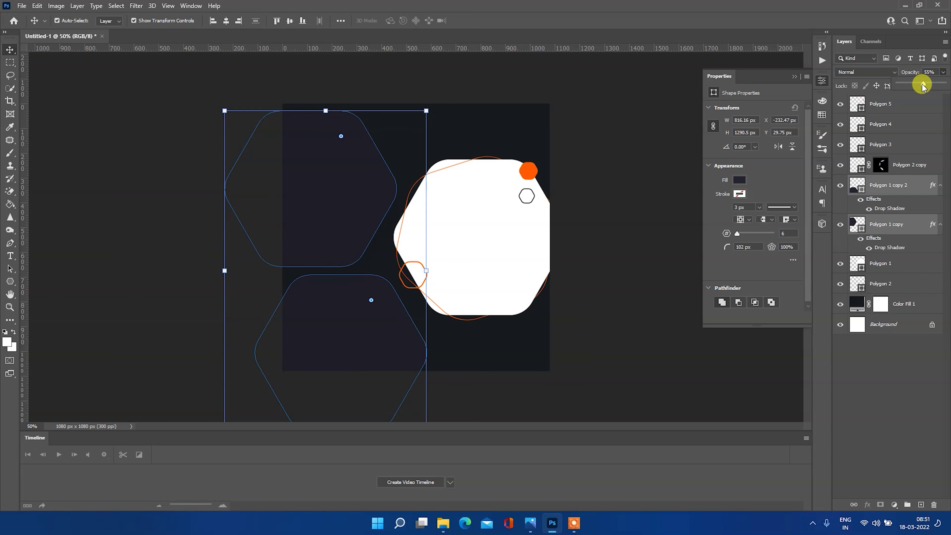
pyautogui.click(649, 275)
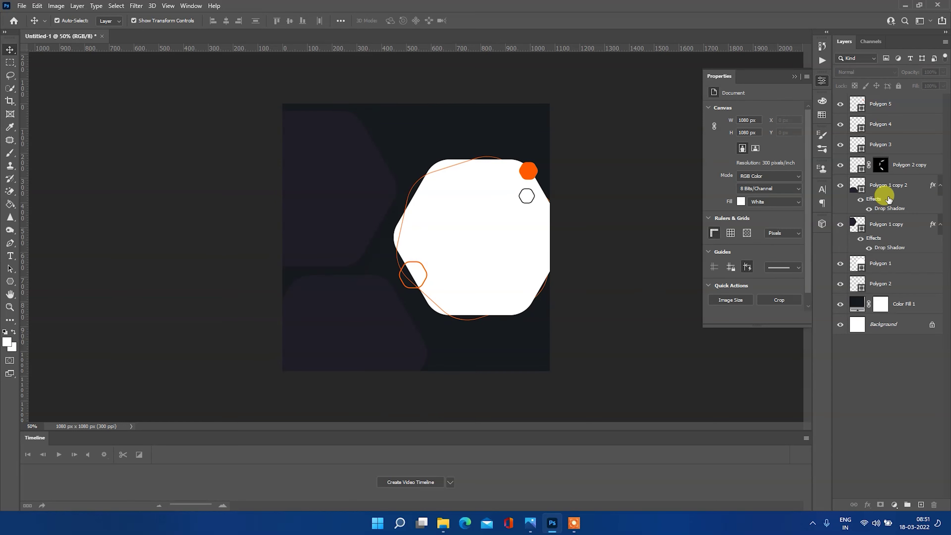
pyautogui.click(889, 186)
pyautogui.keyDown('shift'); pyautogui.click(889, 224); pyautogui.keyUp('shift')
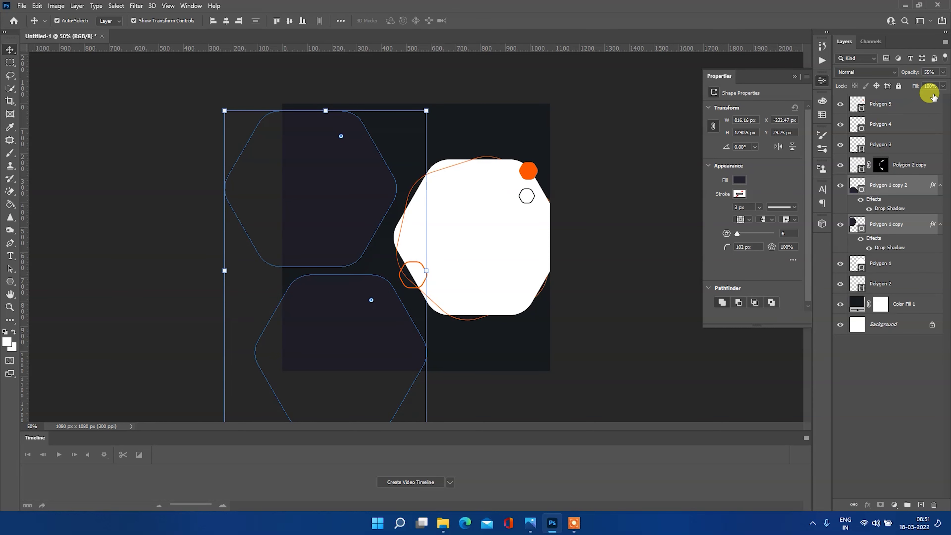
pyautogui.click(942, 72)
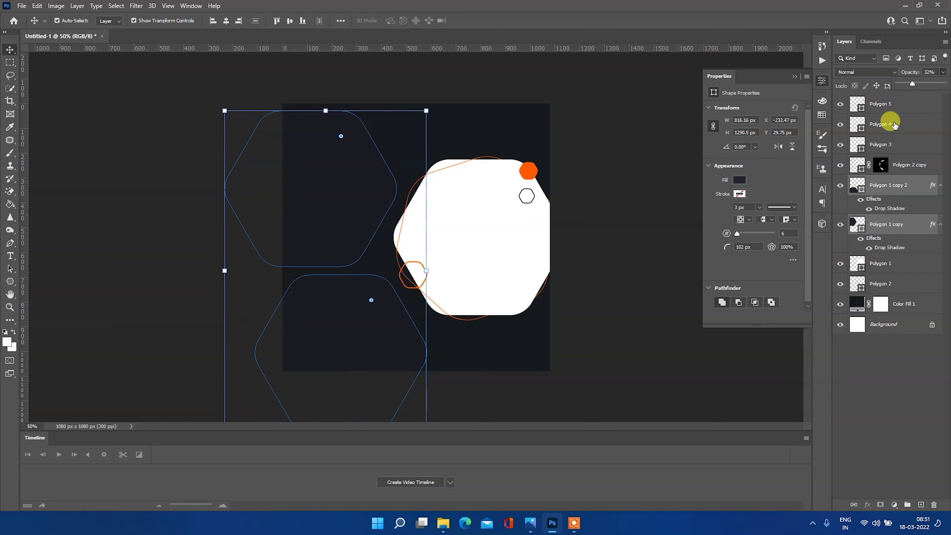
pyautogui.click(596, 274)
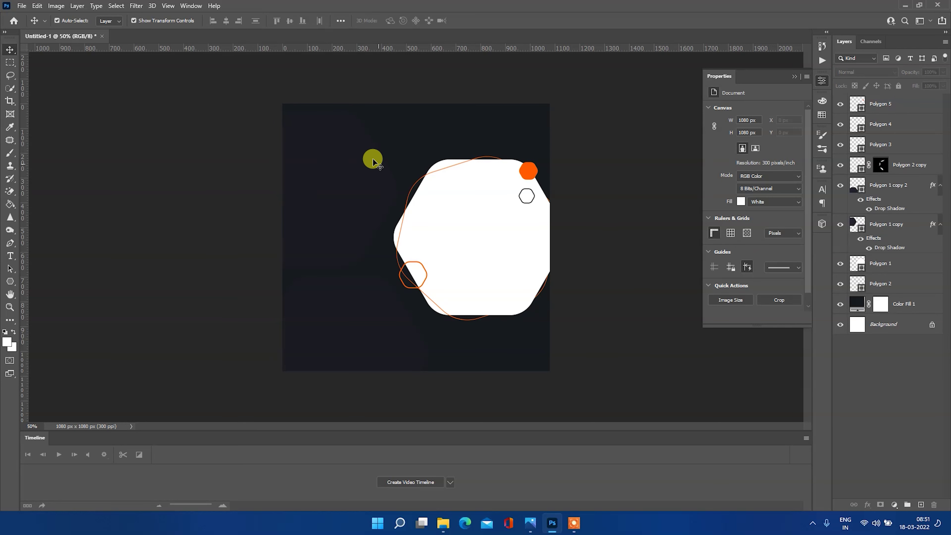
pyautogui.click(340, 217)
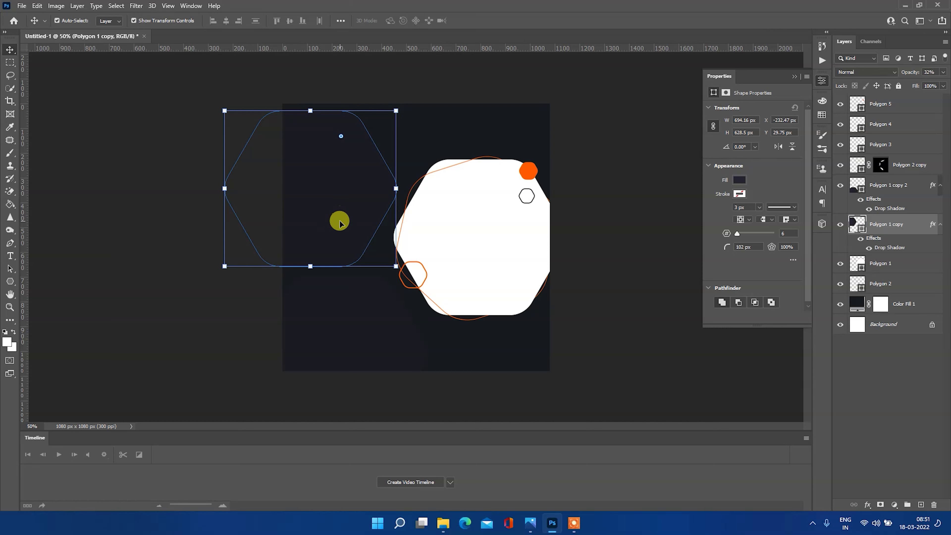
# Copy the dark hexagon to the top-right, scaled to about 55% and rotated about 19°
pyautogui.moveTo(338, 225)
pyautogui.mouseDown()
pyautogui.moveTo(350, 147)
pyautogui.moveTo(591, 160)
pyautogui.mouseUp()
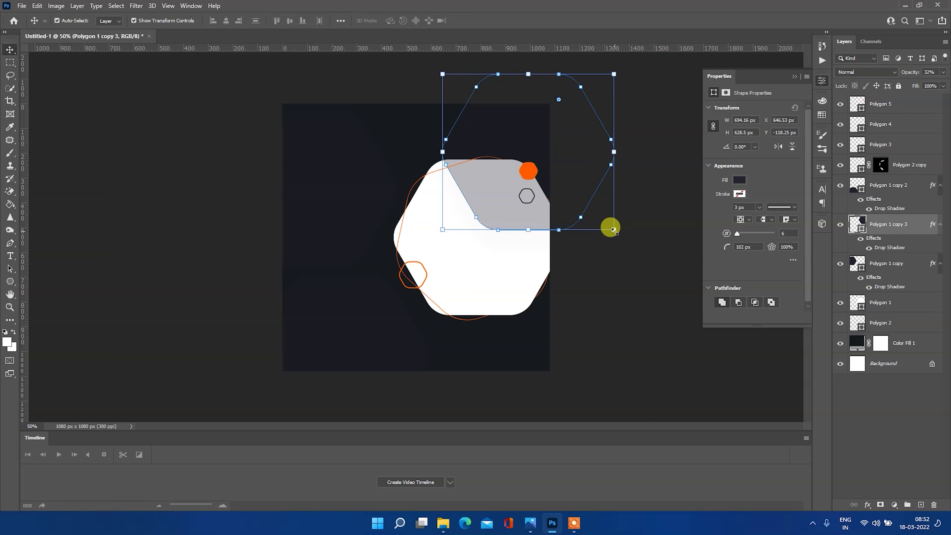
pyautogui.moveTo(612, 229); pyautogui.dragTo(528, 156)
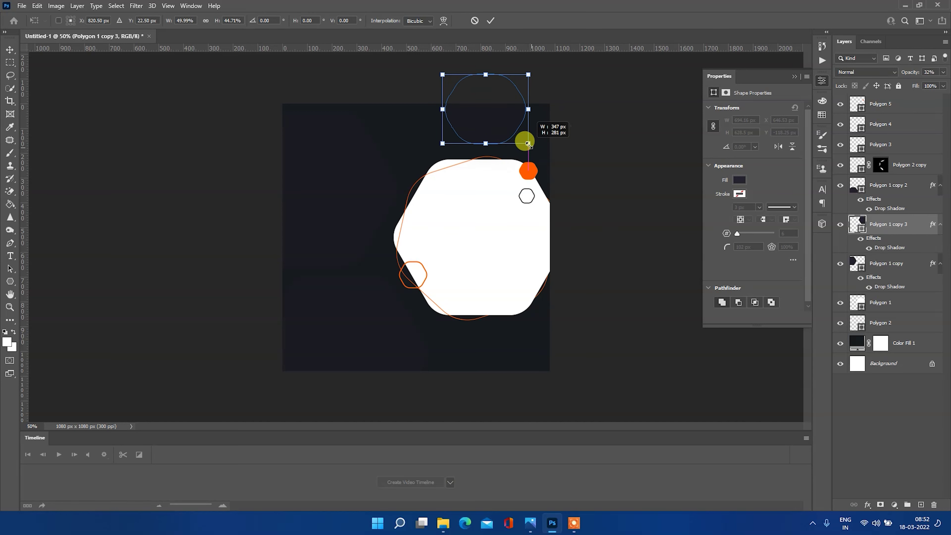
pyautogui.moveTo(528, 155)
pyautogui.mouseDown()
pyautogui.moveTo(607, 229)
pyautogui.moveTo(515, 156)
pyautogui.moveTo(525, 165)
pyautogui.mouseUp()
pyautogui.moveTo(492, 134); pyautogui.dragTo(542, 114)
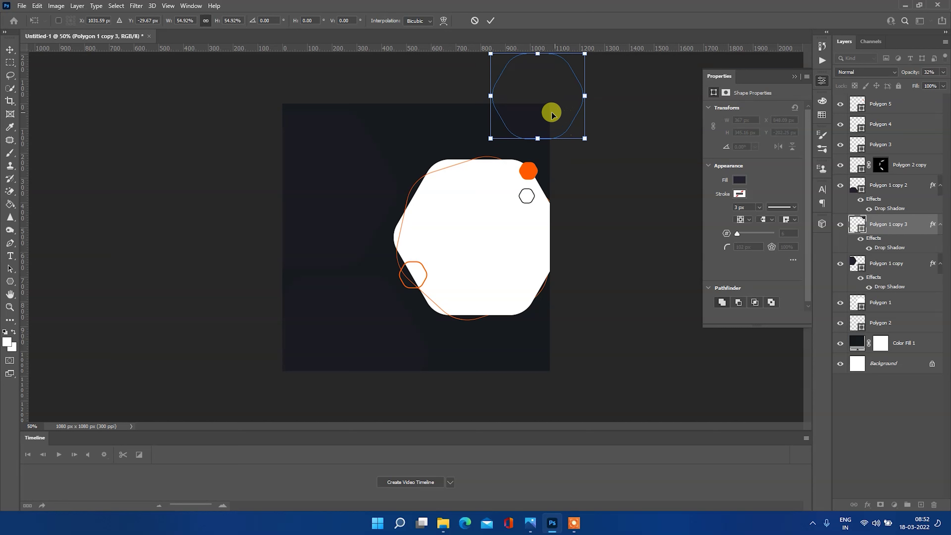
pyautogui.moveTo(532, 119); pyautogui.dragTo(503, 134)
pyautogui.moveTo(569, 62); pyautogui.dragTo(591, 84)
pyautogui.moveTo(508, 147); pyautogui.dragTo(523, 137)
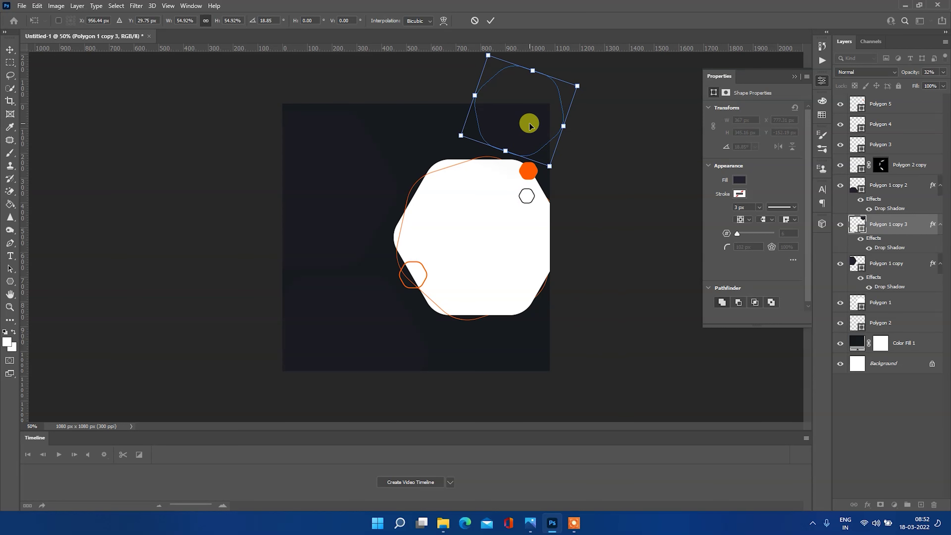
pyautogui.doubleClick(526, 121)
# Set the small tilted Polygon 1 copy 3 hexagon to 50% opacity
pyautogui.click(620, 201)
pyautogui.click(536, 128)
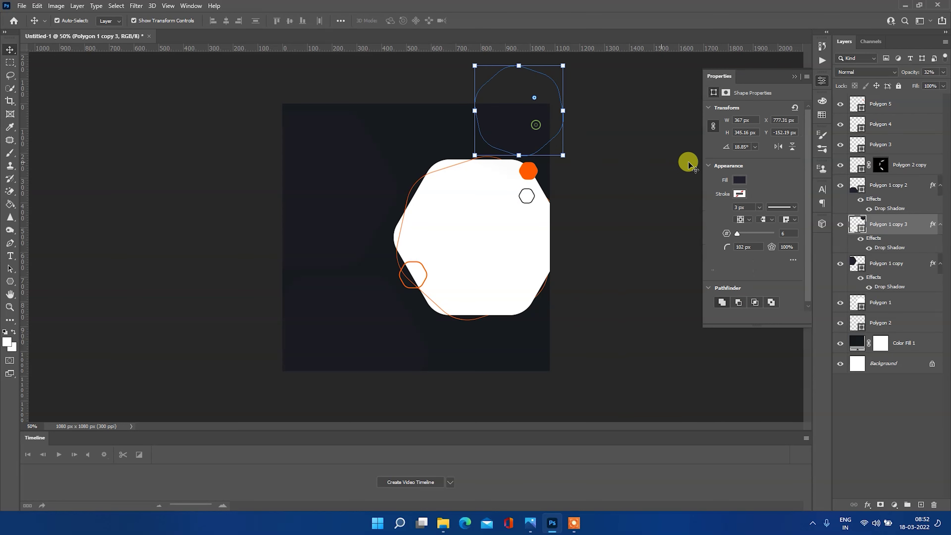
pyautogui.click(932, 71)
pyautogui.write('50')
pyautogui.press('Return')
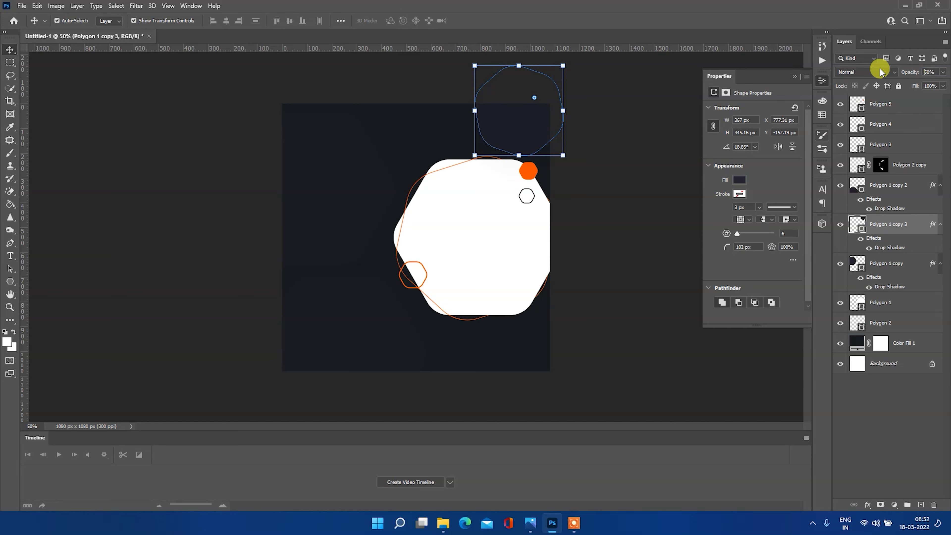
pyautogui.click(232, 220)
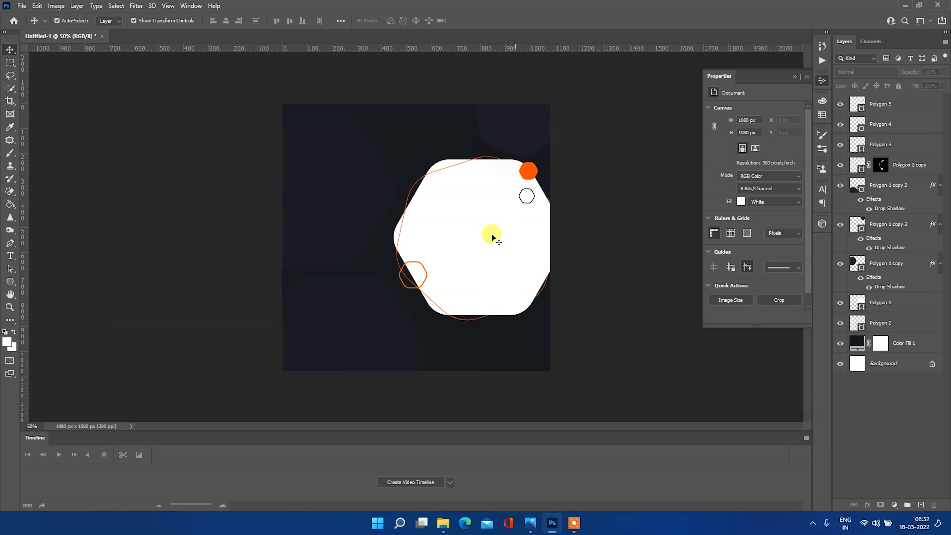
# Add an empty Layer 1 above Polygon 5 and pick the Gradient Tool, undoing a trial gradient
pyautogui.click(876, 104)
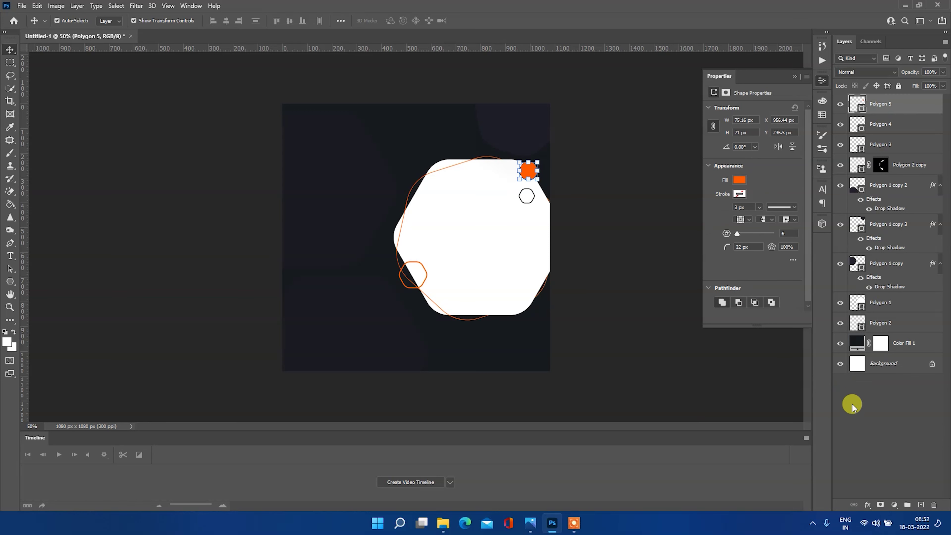
pyautogui.click(919, 504)
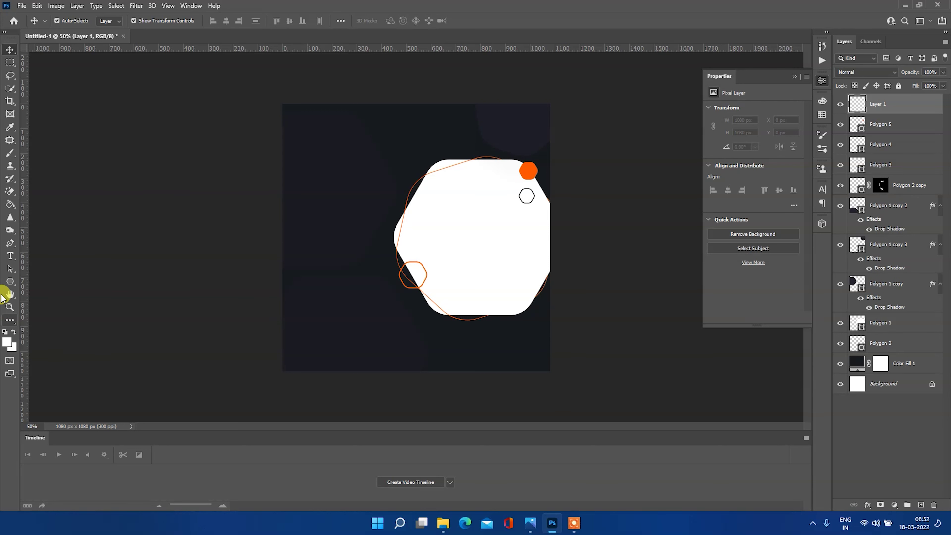
pyautogui.click(9, 206)
pyautogui.rightClick(9, 206)
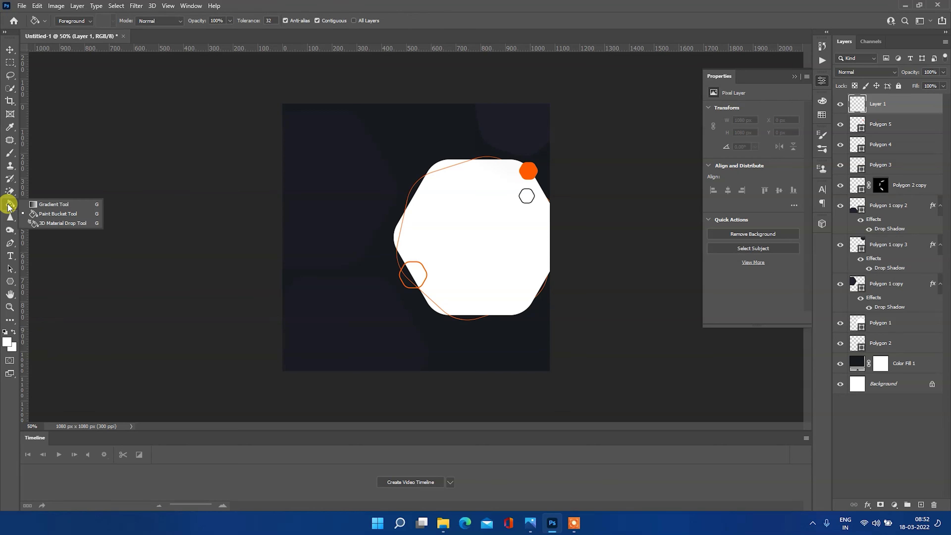
pyautogui.click(55, 206)
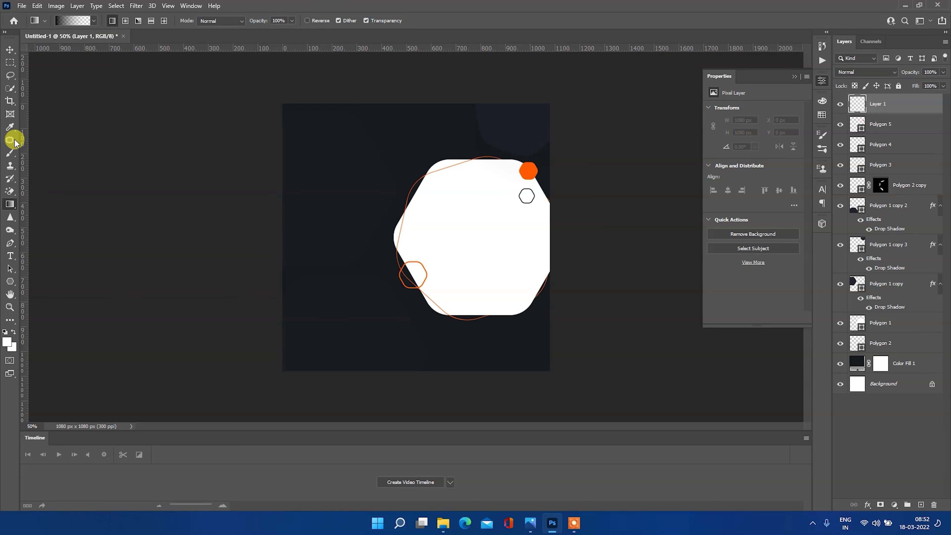
pyautogui.moveTo(232, 225)
pyautogui.mouseDown()
pyautogui.moveTo(496, 206)
pyautogui.moveTo(519, 225)
pyautogui.mouseUp()
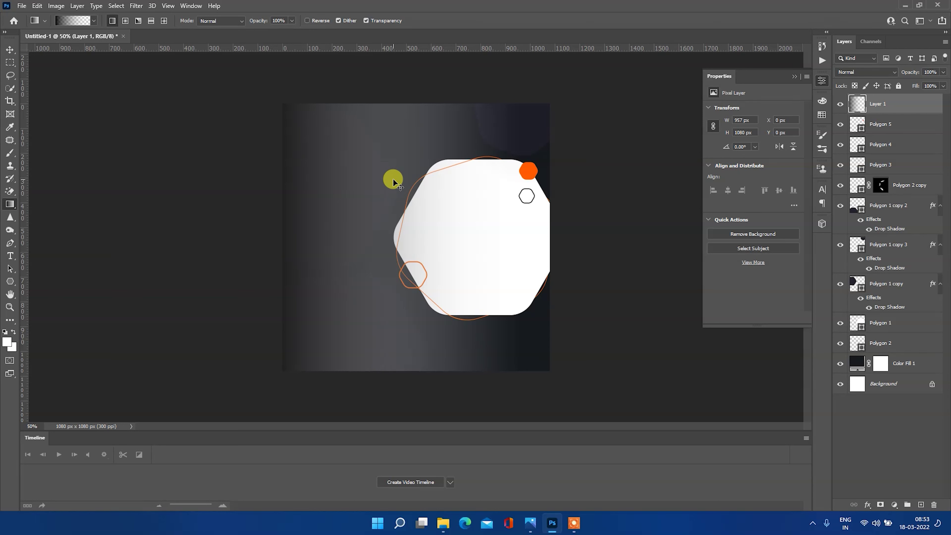
pyautogui.hotkey('ctrl', 'z')
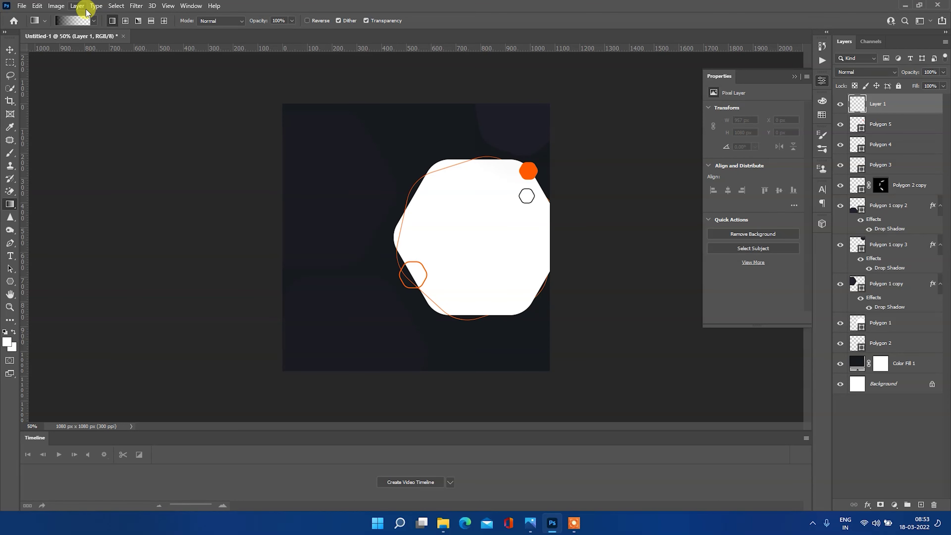
pyautogui.click(94, 20)
# Browse the gradient presets and confirm the gradient in the Gradient Editor
pyautogui.scroll(-2, 70, 72)
pyautogui.scroll(-2, 73, 75)
pyautogui.scroll(2, 75, 77)
pyautogui.scroll(2, 74, 77)
pyautogui.scroll(2, 74, 77)
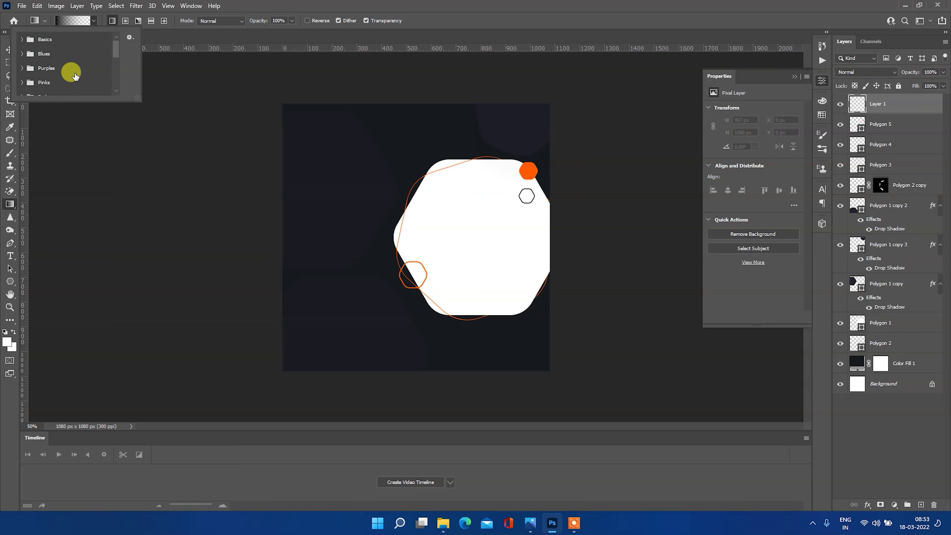
pyautogui.click(70, 20)
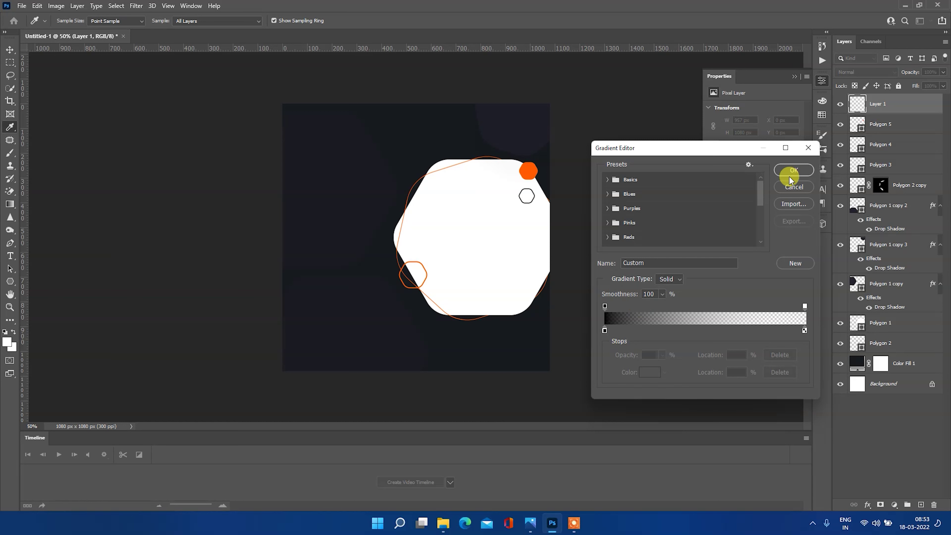
pyautogui.click(791, 186)
# Drag a dark-to-light horizontal gradient across the whole canvas on Layer 1
pyautogui.moveTo(186, 235); pyautogui.dragTo(333, 232)
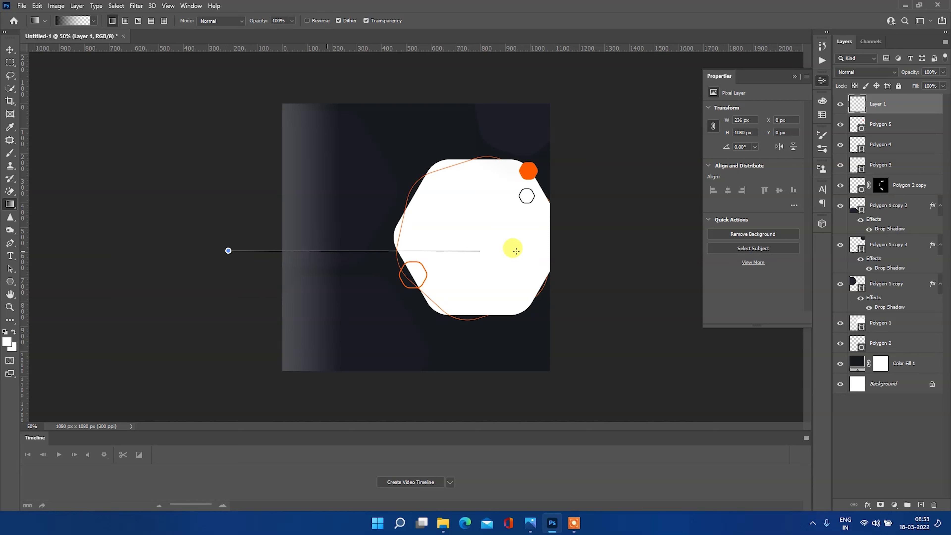
pyautogui.moveTo(229, 250); pyautogui.dragTo(562, 261)
pyautogui.moveTo(205, 246); pyautogui.dragTo(779, 243)
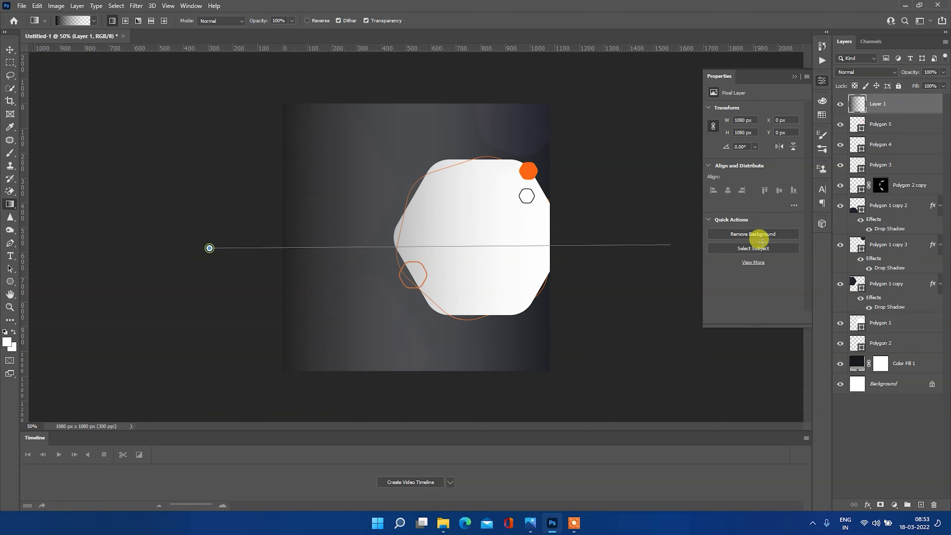
pyautogui.moveTo(215, 212); pyautogui.dragTo(643, 217)
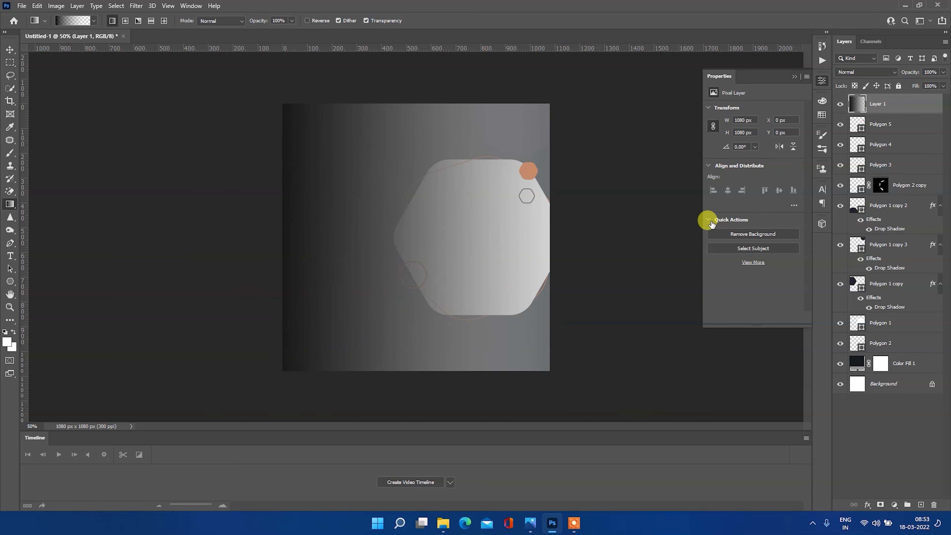
pyautogui.moveTo(257, 226); pyautogui.dragTo(784, 231)
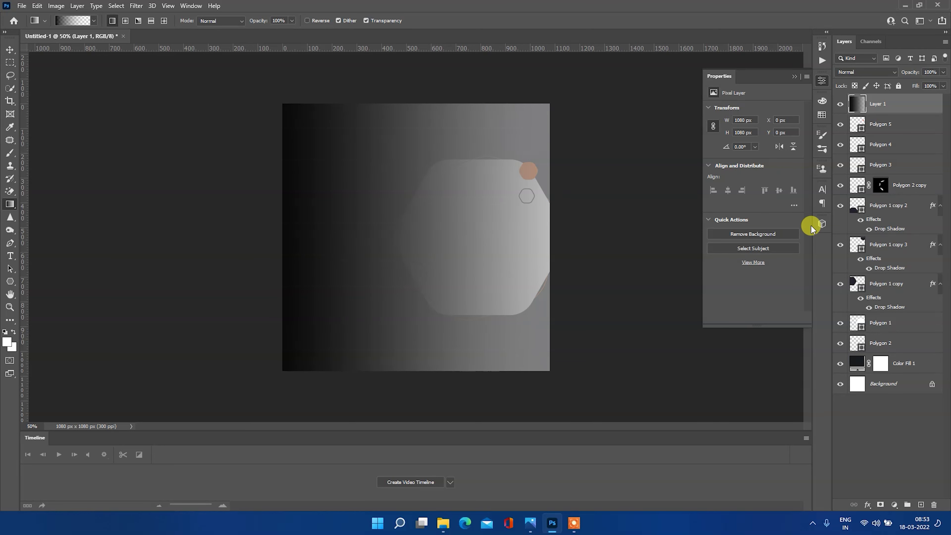
pyautogui.click(848, 73)
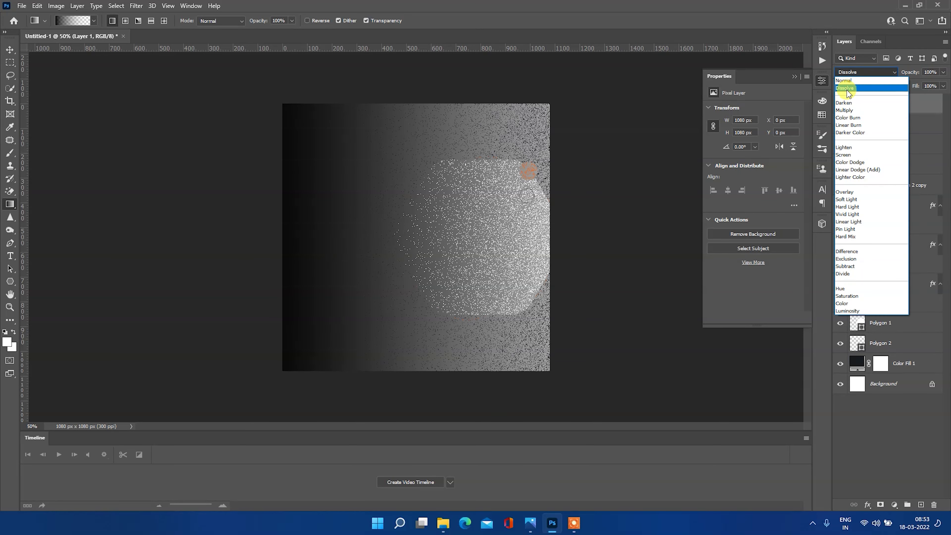
# Set Layer 1 to Multiply at 20% opacity and move it just above Color Fill 1
pyautogui.click(846, 110)
pyautogui.moveTo(872, 102); pyautogui.dragTo(904, 352)
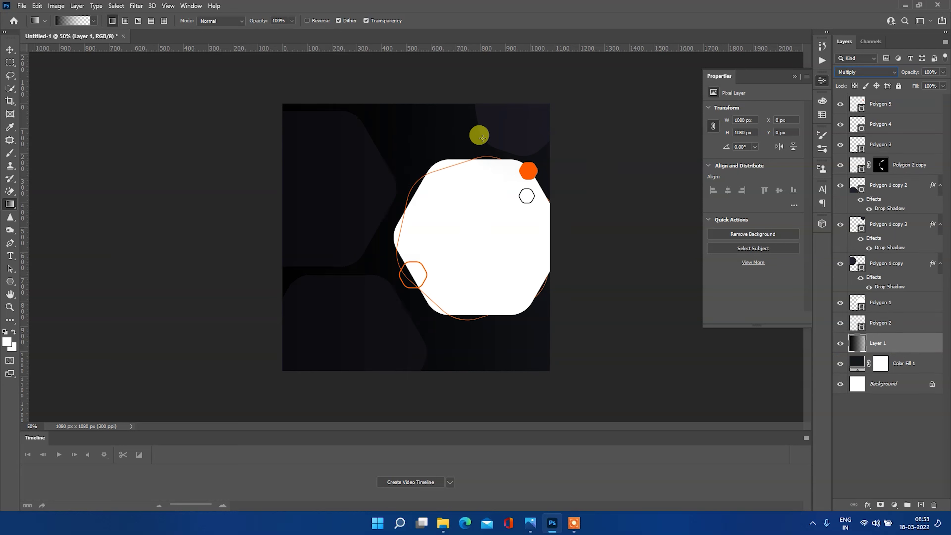
pyautogui.click(944, 74)
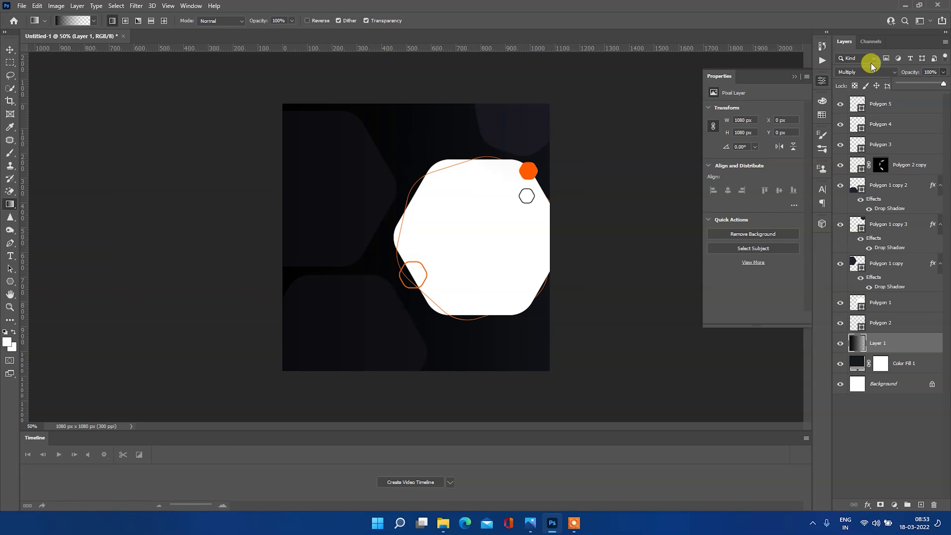
pyautogui.moveTo(943, 86); pyautogui.dragTo(916, 83)
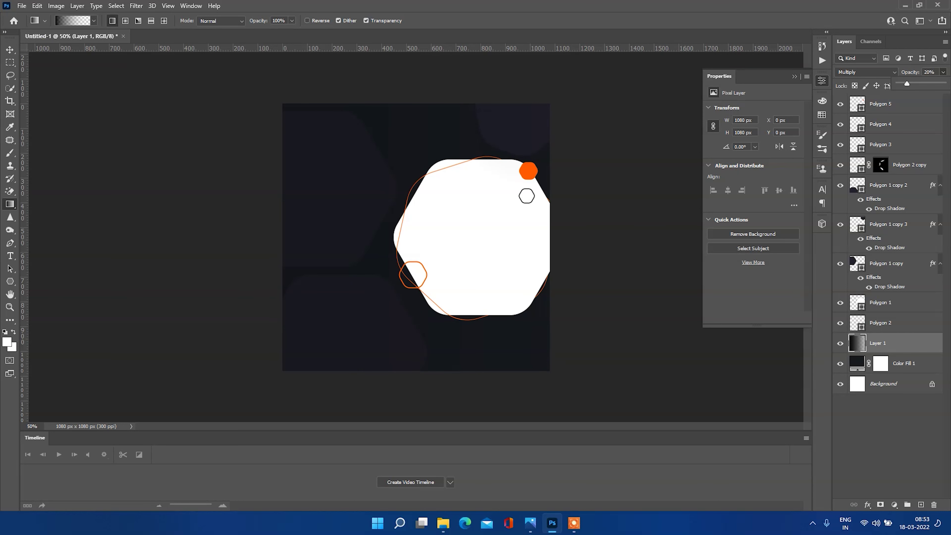
pyautogui.click(9, 50)
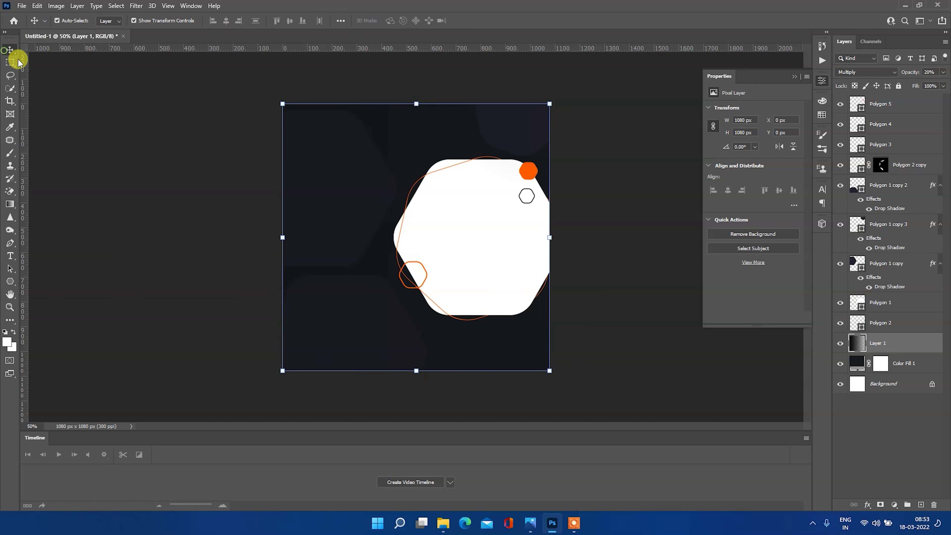
pyautogui.click(620, 211)
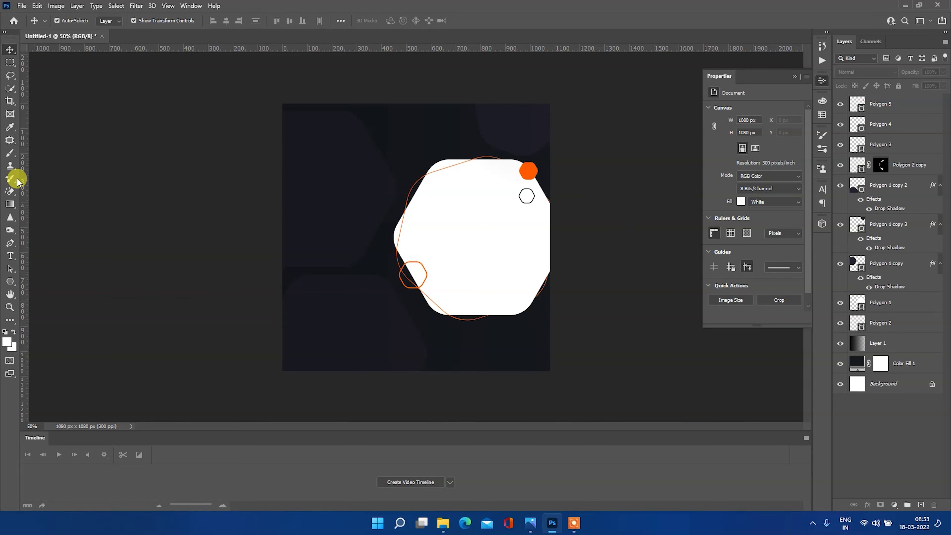
pyautogui.click(10, 152)
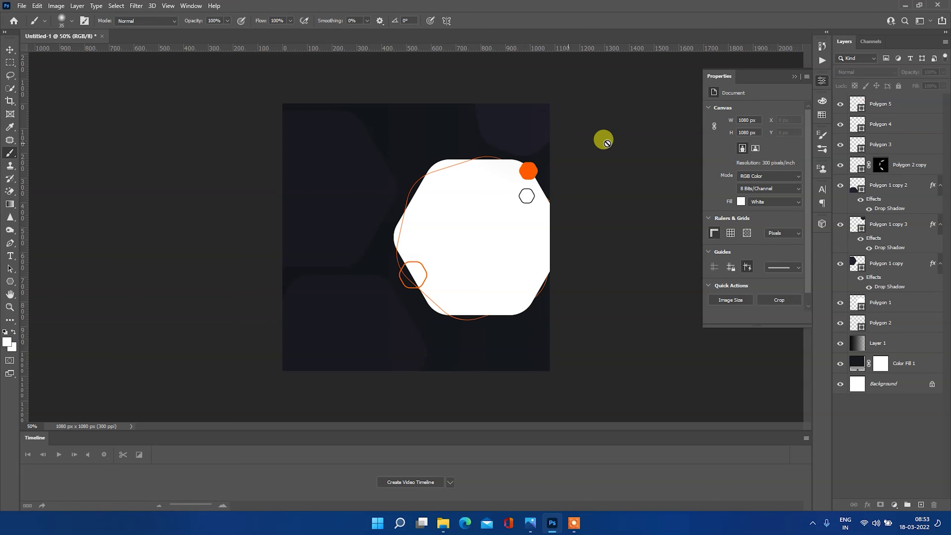
# Create a new Layer 2 and enlarge the brush to about 600 px
pyautogui.click(895, 104)
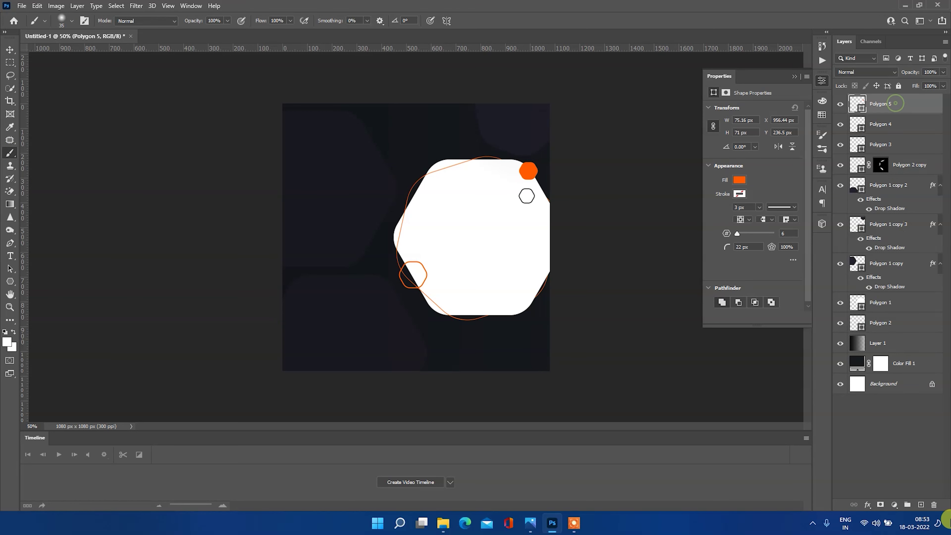
pyautogui.click(920, 505)
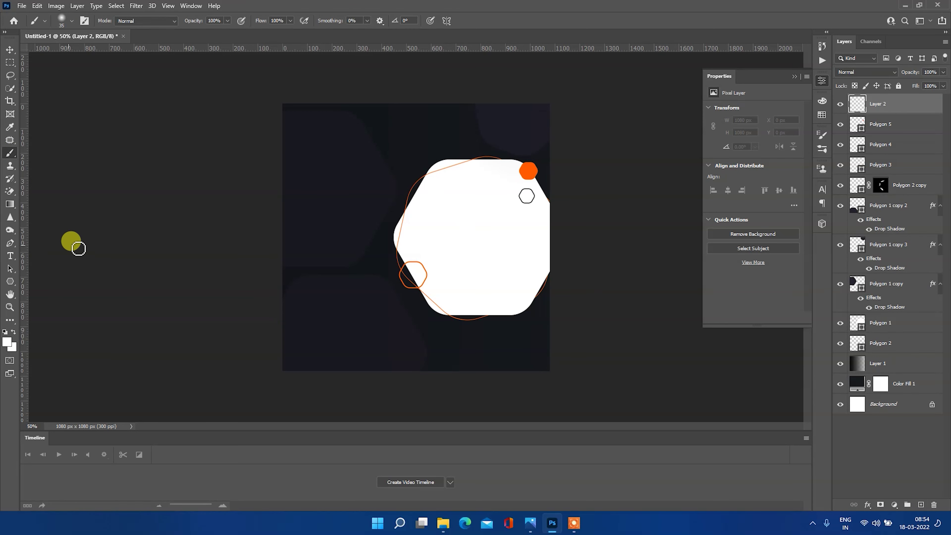
pyautogui.press(']')
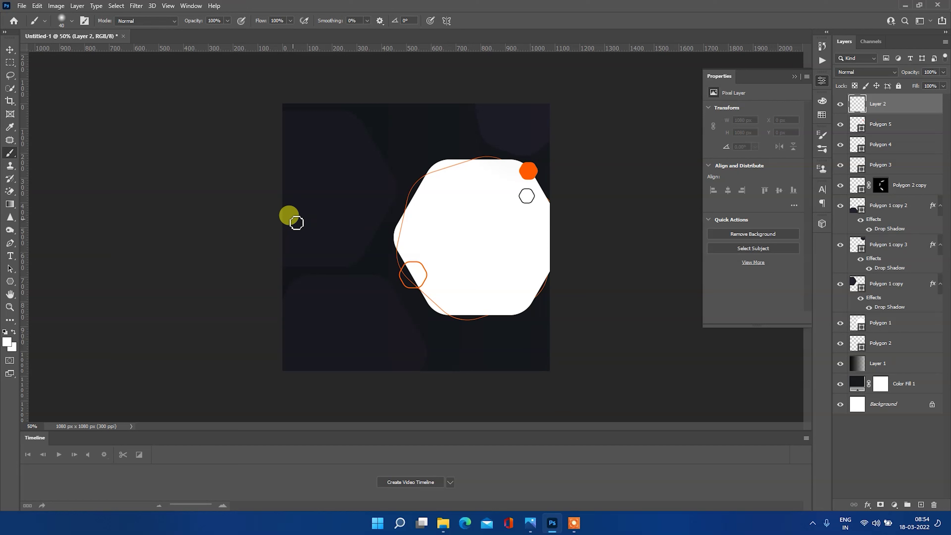
pyautogui.moveTo(294, 221); pyautogui.dragTo(223, 149)
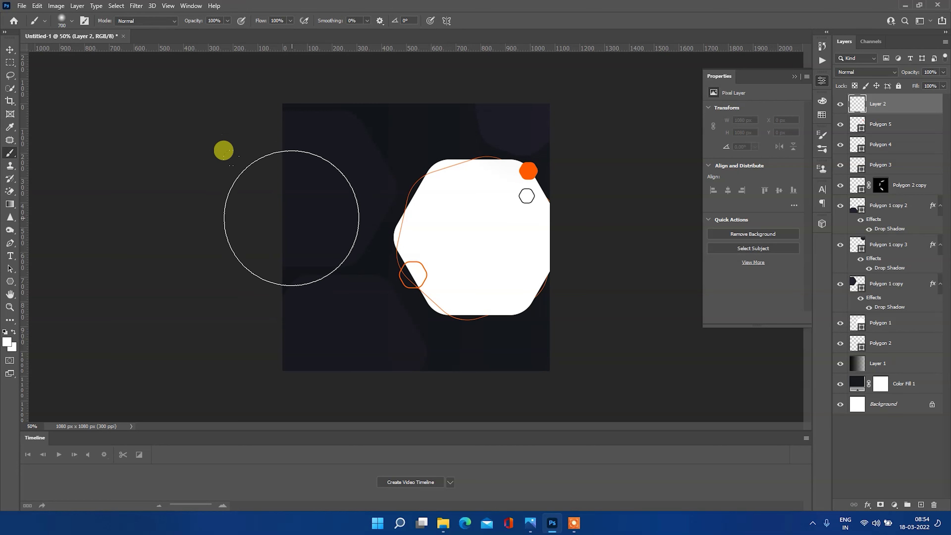
pyautogui.moveTo(498, 49); pyautogui.dragTo(217, 43)
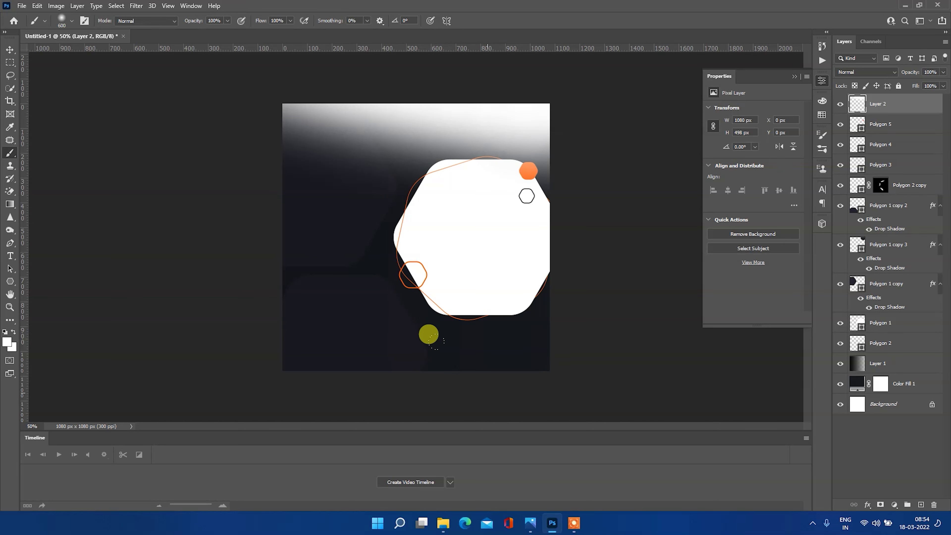
pyautogui.hotkey('ctrl', 'z')
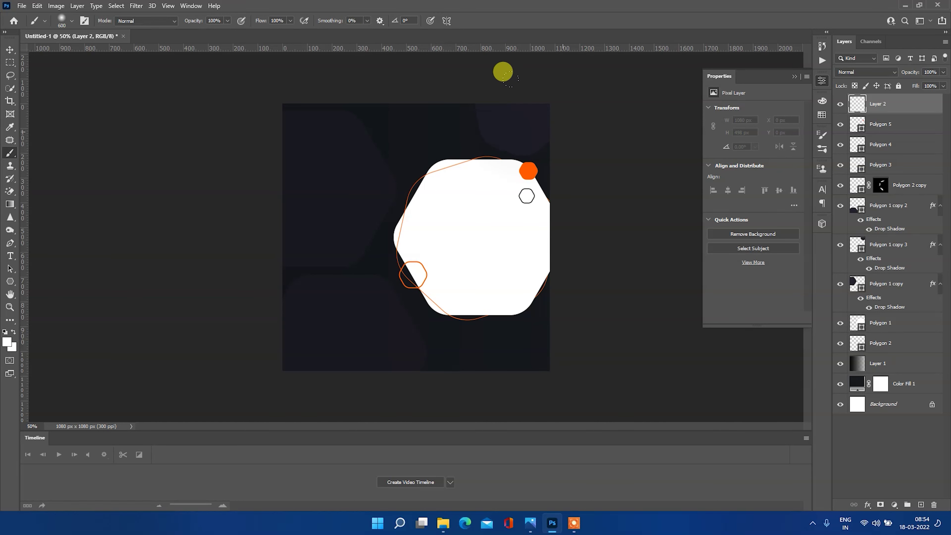
# Paint a soft white glow along the top and move Layer 2 above Color Fill 1 at 12% opacity
pyautogui.click(574, 522)
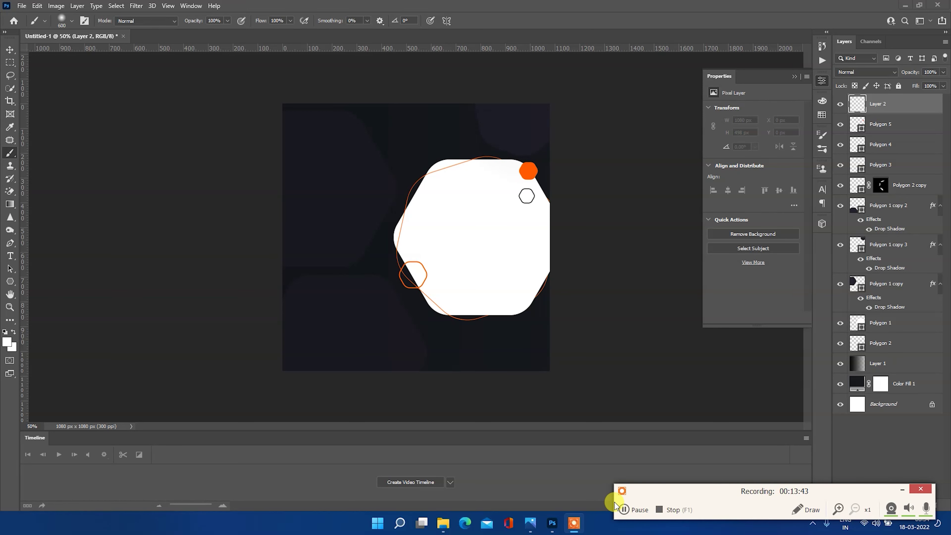
pyautogui.click(630, 510)
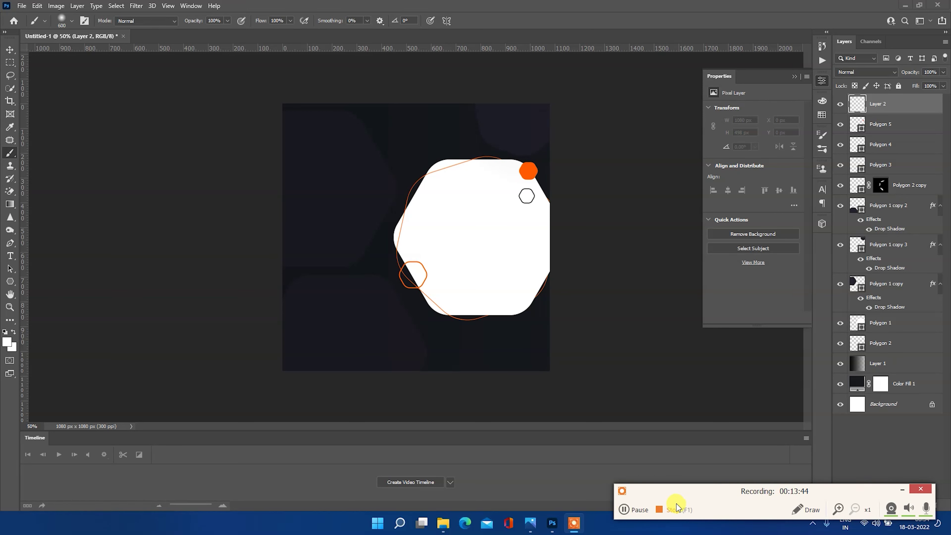
pyautogui.click(900, 491)
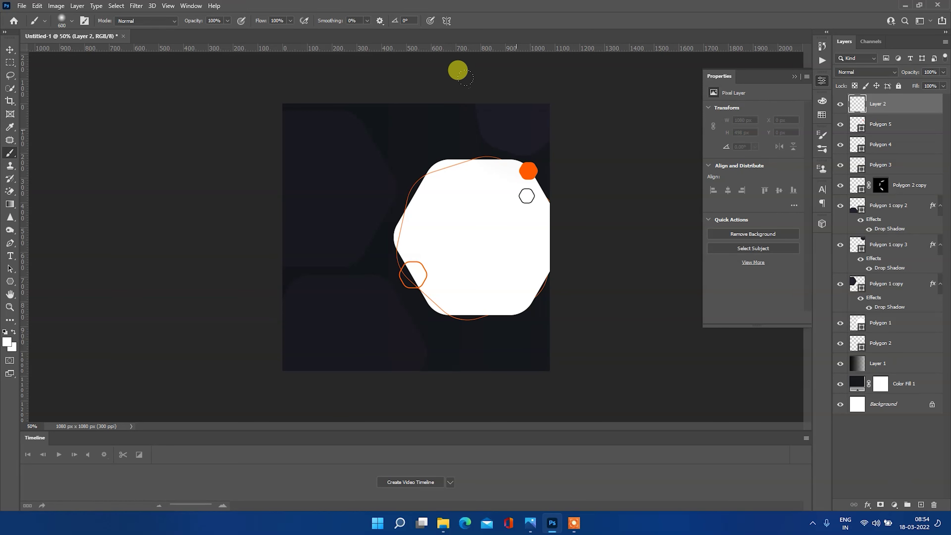
pyautogui.moveTo(511, 39); pyautogui.dragTo(341, 19)
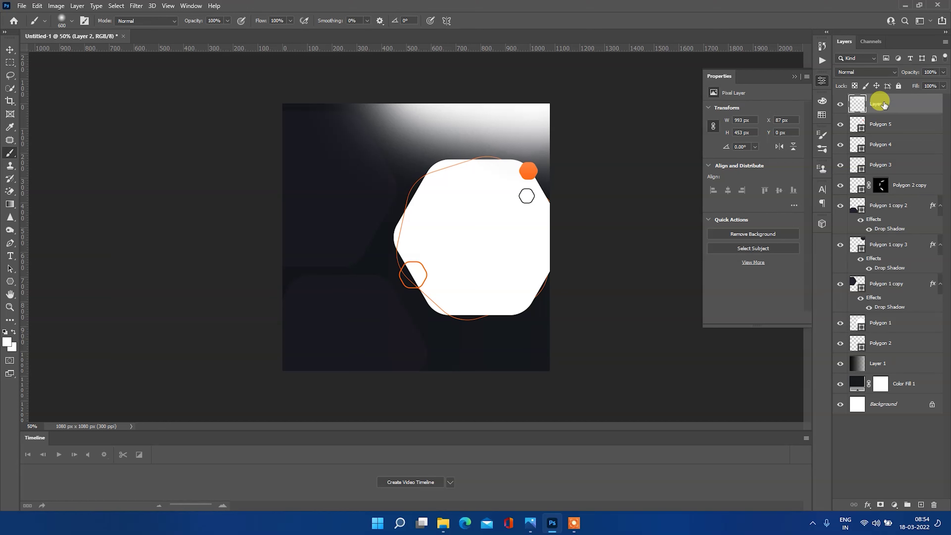
pyautogui.moveTo(883, 105); pyautogui.dragTo(904, 379)
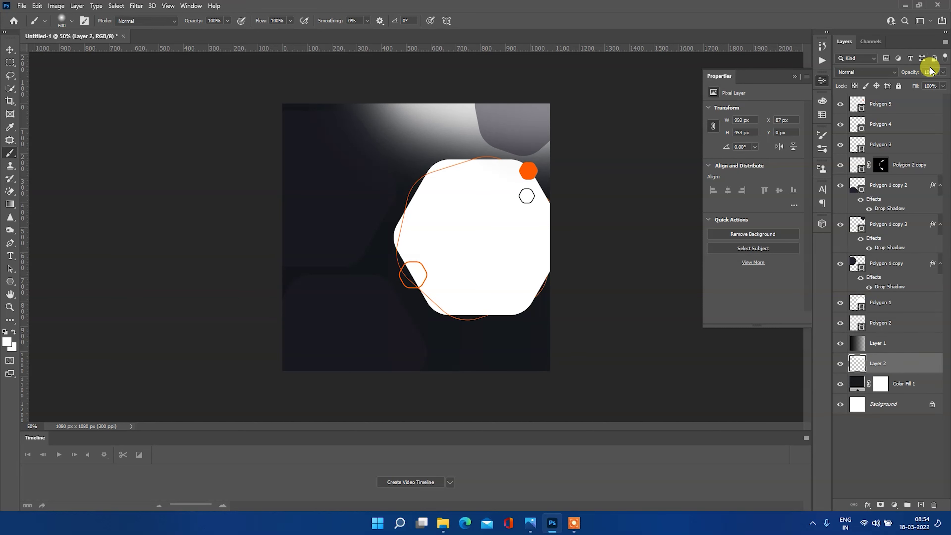
pyautogui.click(943, 72)
pyautogui.moveTo(943, 86); pyautogui.dragTo(897, 85)
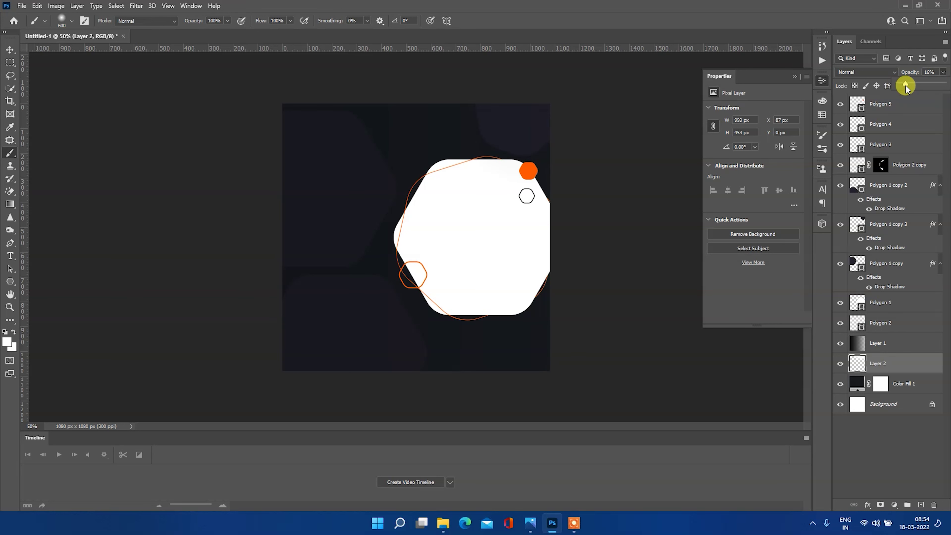
pyautogui.moveTo(904, 85); pyautogui.dragTo(903, 85)
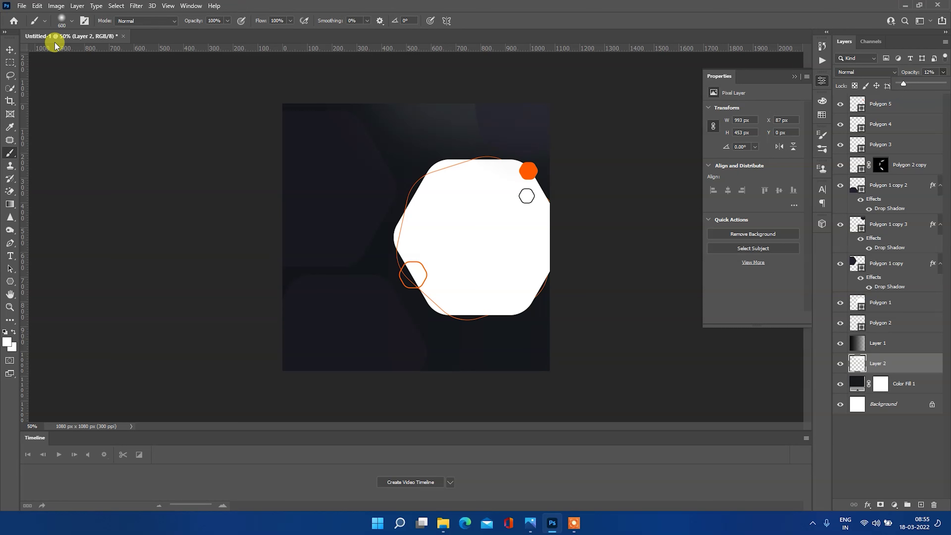
# Nudge the glow layer upward and scale it slightly larger
pyautogui.click(9, 49)
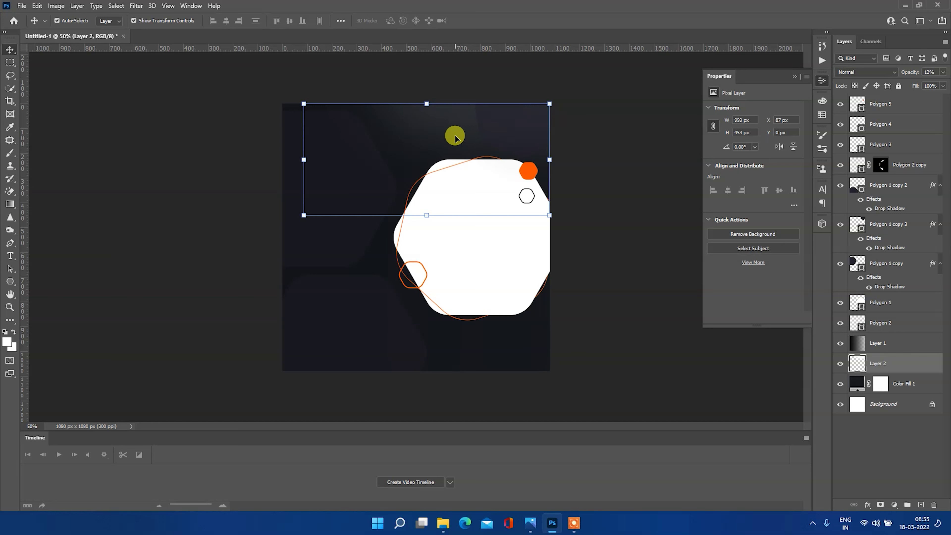
pyautogui.press('Up')
pyautogui.press('Up')
pyautogui.press('Up')
pyautogui.press('Up')
pyautogui.press('Up')
pyautogui.press('Up')
pyautogui.press('Up')
pyautogui.press('Up')
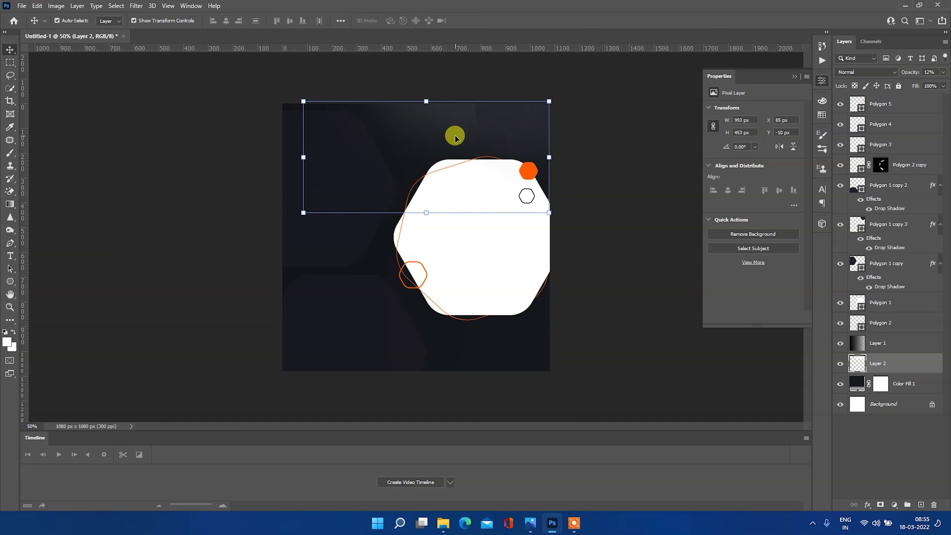
pyautogui.press('Left')
pyautogui.press('Left')
pyautogui.press('Up')
pyautogui.press('Up')
pyautogui.press('Up')
pyautogui.press('Up')
pyautogui.press('Up')
pyautogui.press('Up')
pyautogui.press('Up')
pyautogui.press('Up')
pyautogui.press('Up')
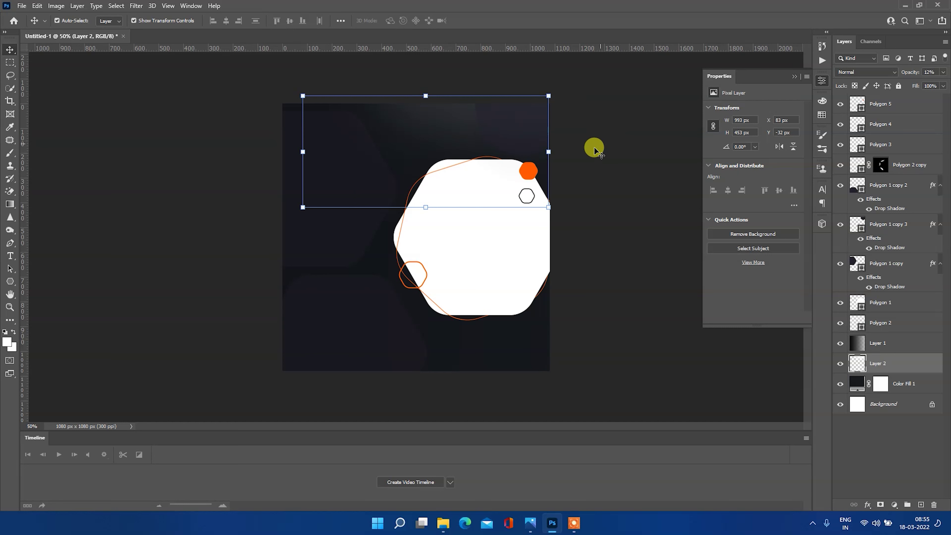
pyautogui.click(548, 151)
pyautogui.moveTo(548, 151); pyautogui.dragTo(558, 151)
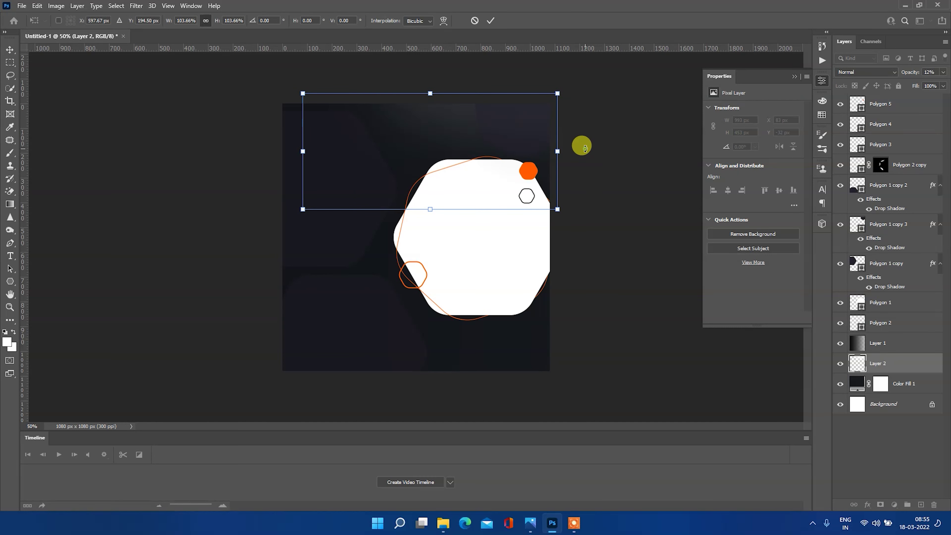
pyautogui.press('Return')
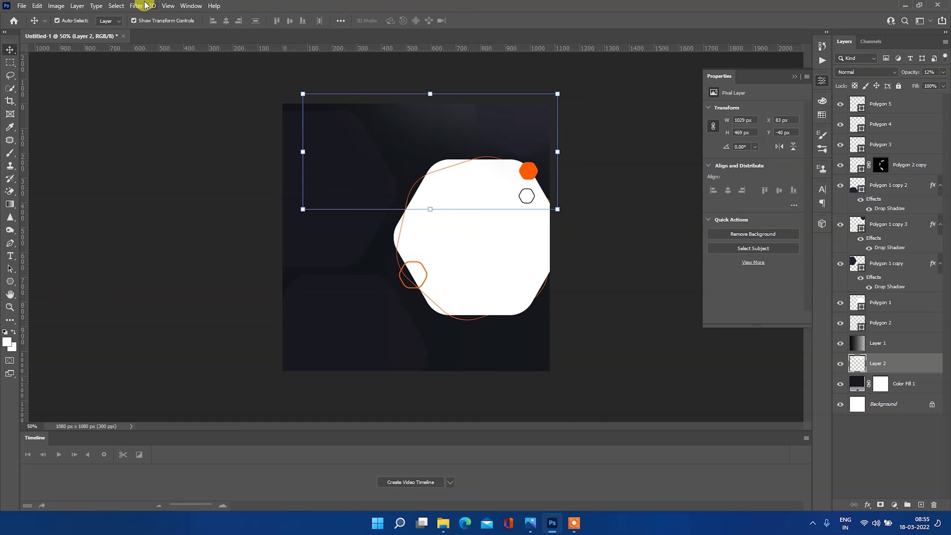
# Apply a Gaussian Blur of 176.2 px to the glow layer
pyautogui.click(142, 7)
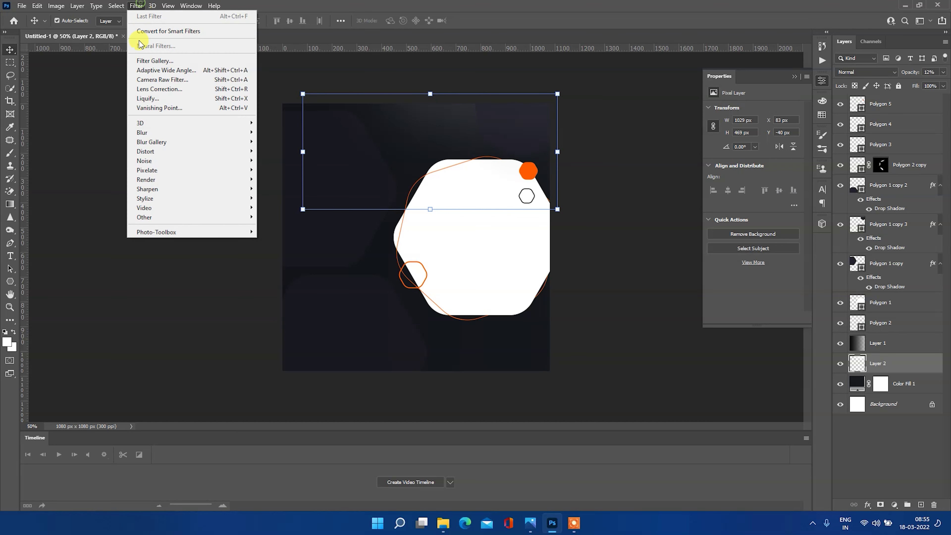
pyautogui.moveTo(143, 133)
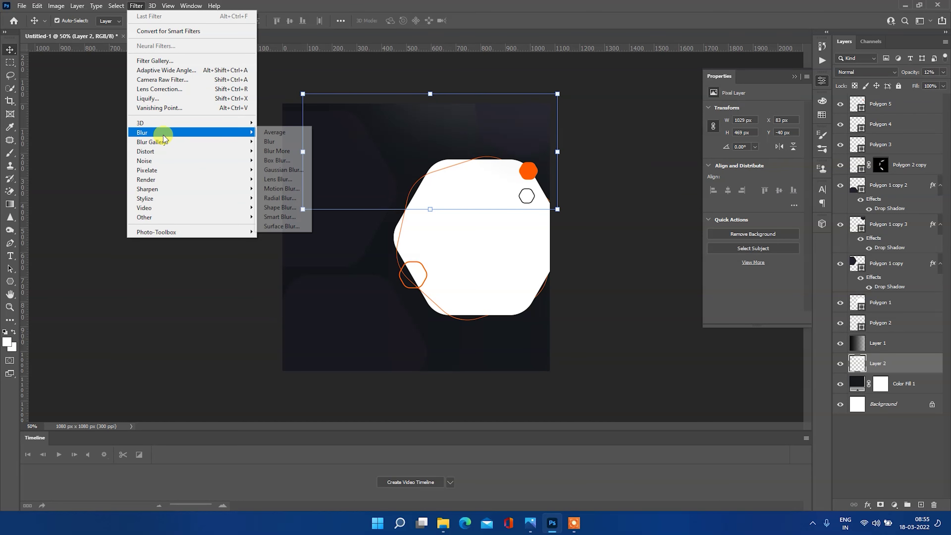
pyautogui.click(283, 171)
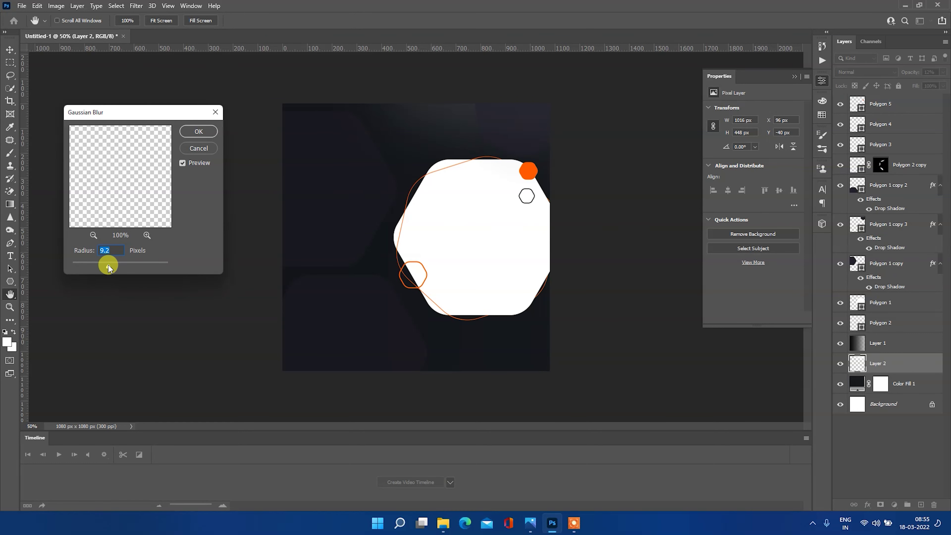
pyautogui.moveTo(109, 267); pyautogui.dragTo(147, 268)
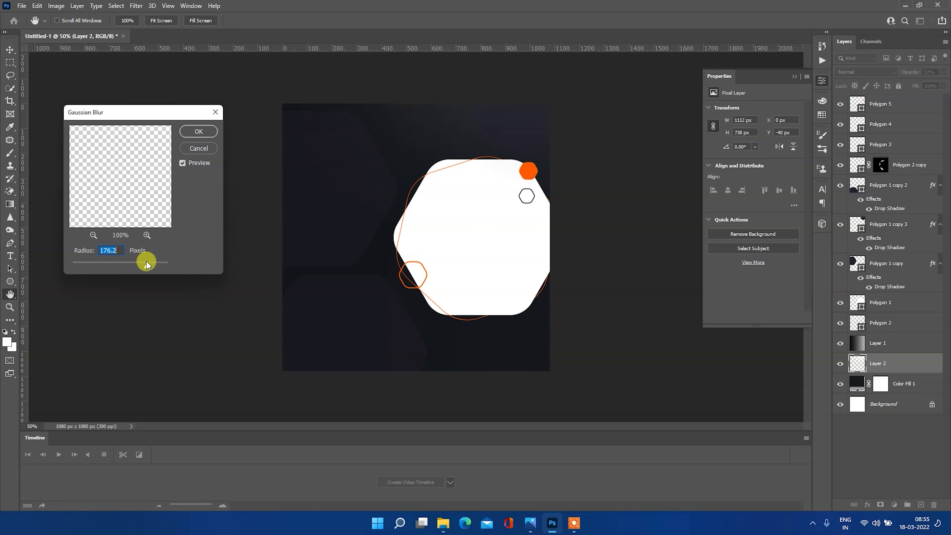
pyautogui.click(198, 131)
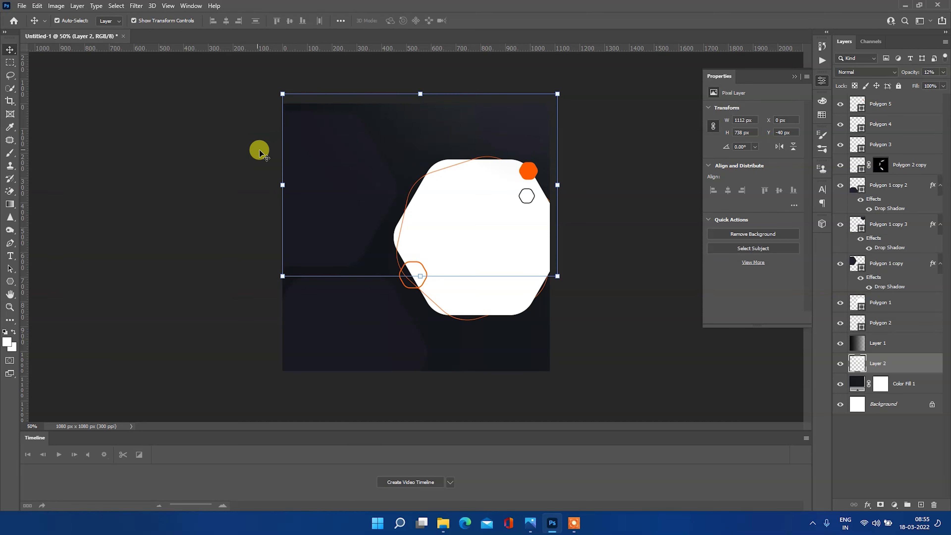
# Raise the top-edge polygon, Polygon 1 copy 3, to 70% opacity
pyautogui.click(583, 172)
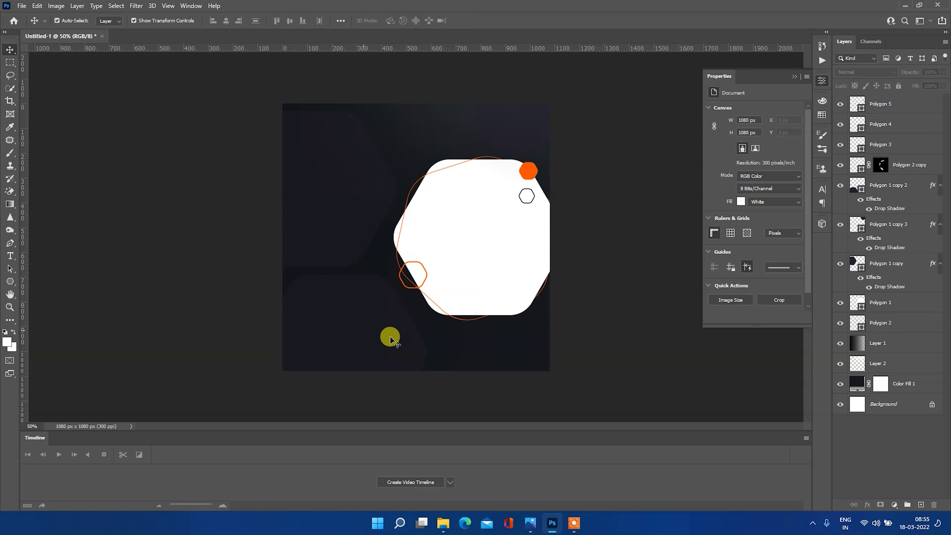
pyautogui.click(534, 132)
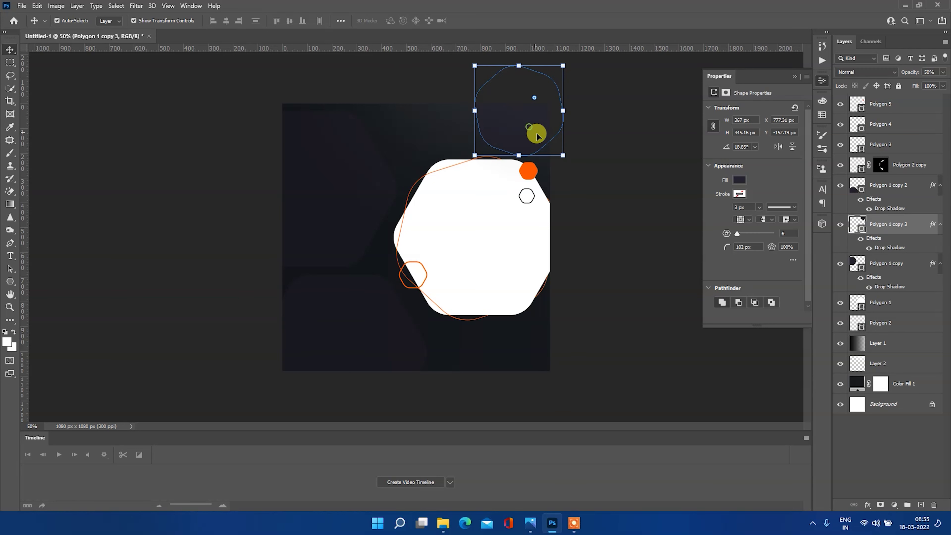
pyautogui.click(931, 71)
pyautogui.write('70')
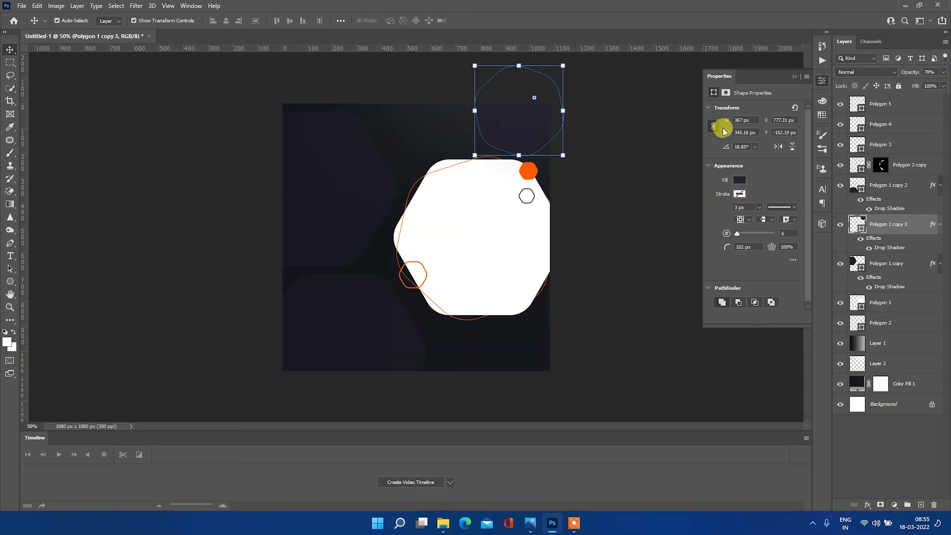
pyautogui.click(664, 212)
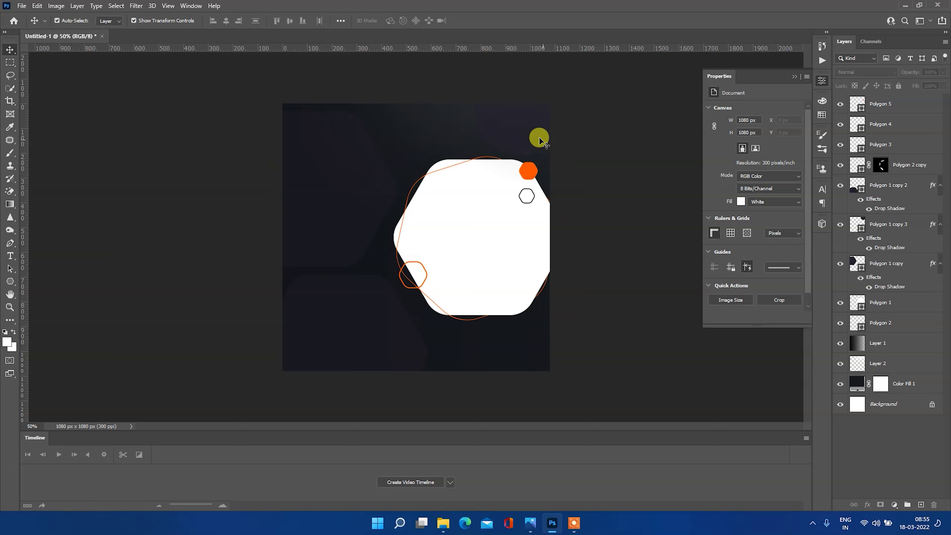
# Nudge Polygon 1 copy 3 slightly higher, to about Y -163 px
pyautogui.click(547, 142)
pyautogui.hotkey('ctrl', '+')
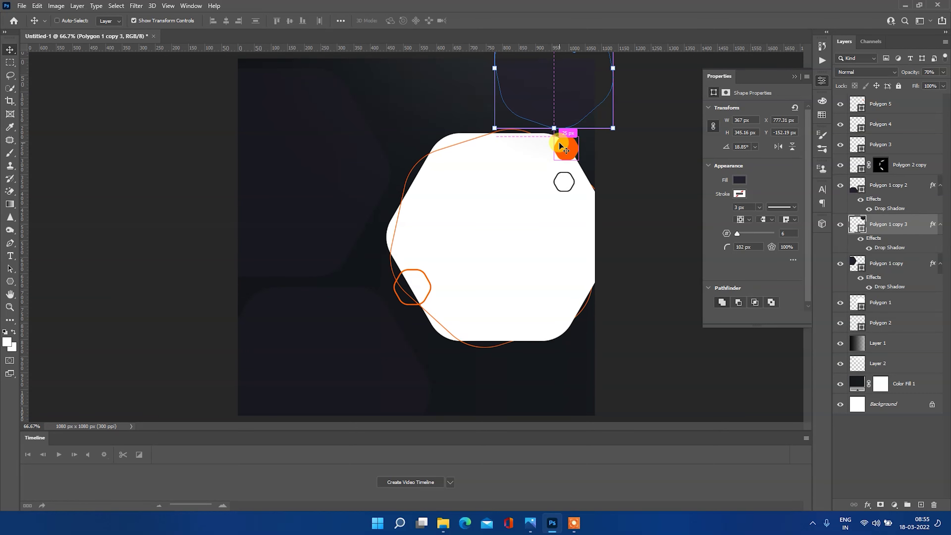
pyautogui.hotkey('ctrl', '+')
pyautogui.moveTo(626, 15); pyautogui.dragTo(389, 253)
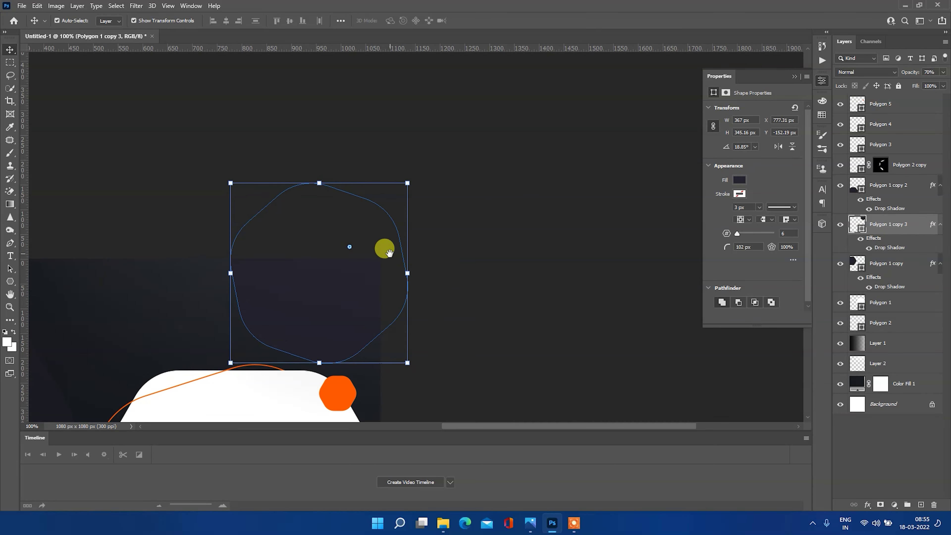
pyautogui.press('Up')
pyautogui.press('Up')
pyautogui.press('Up')
pyautogui.press('Up')
pyautogui.press('Up')
pyautogui.press('Up')
pyautogui.press('Up')
pyautogui.press('Up')
pyautogui.press('Up')
pyautogui.hotkey('ctrl', '-')
pyautogui.hotkey('ctrl', '-')
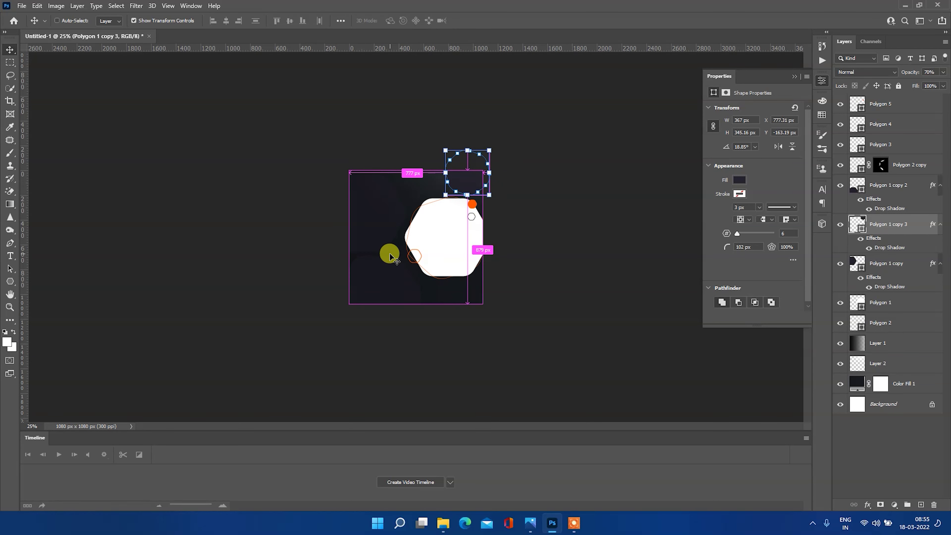
pyautogui.keyDown('ctrl'); pyautogui.click(645, 208); pyautogui.keyUp('ctrl')
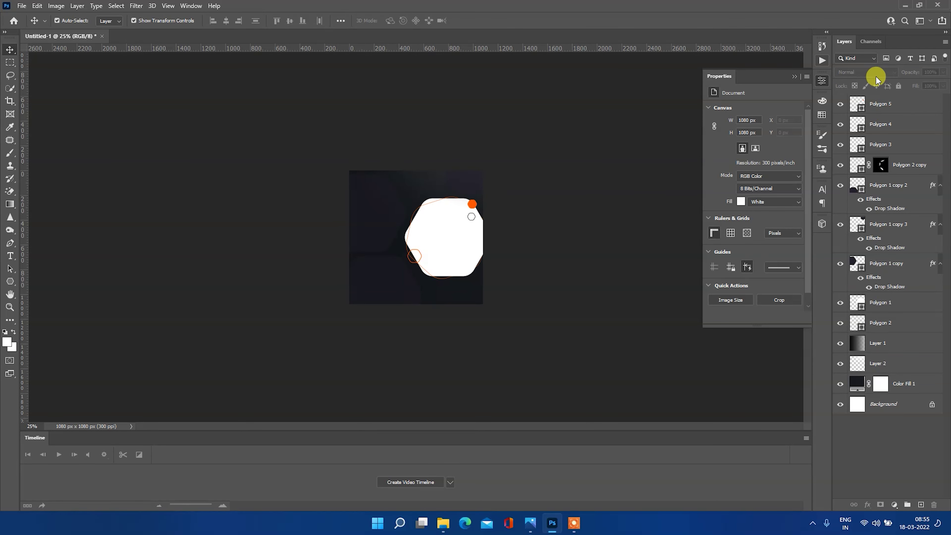
pyautogui.hotkey('ctrl', '+')
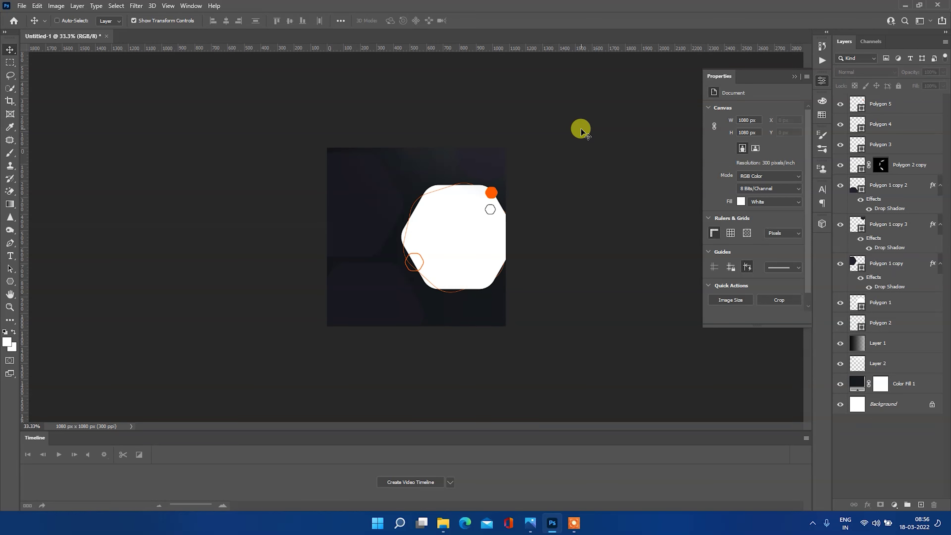
pyautogui.hotkey('ctrl', '+')
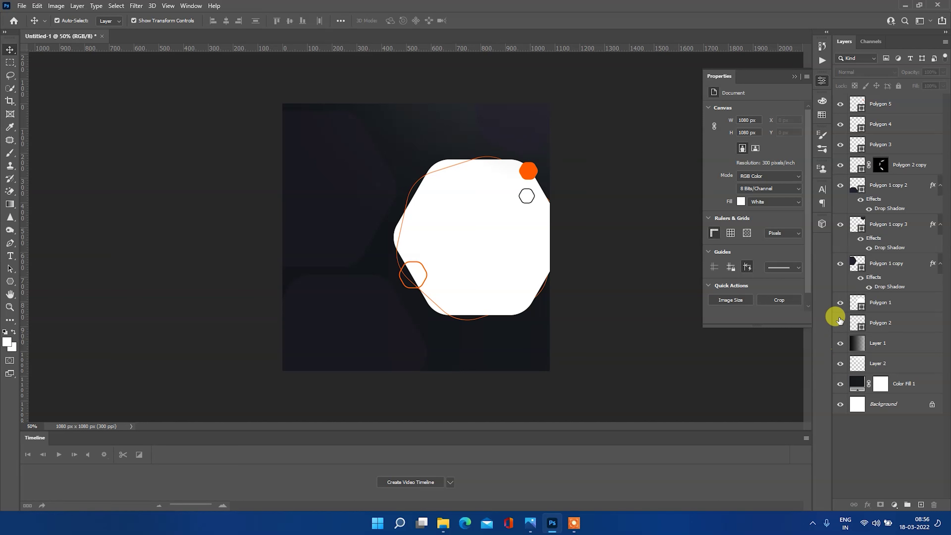
# Move Layer 2 above Layer 1, leaving it visible after comparing it on and off
pyautogui.click(839, 363)
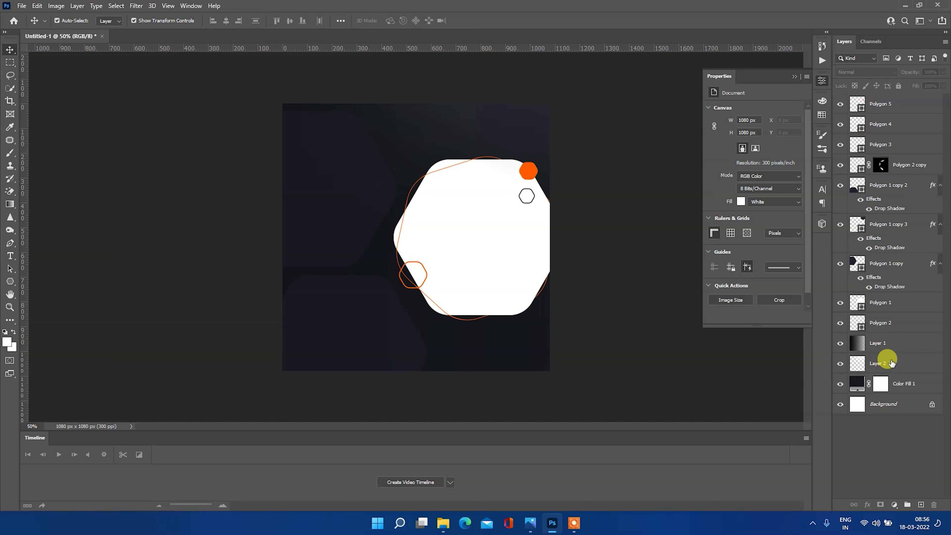
pyautogui.moveTo(889, 358); pyautogui.dragTo(890, 336)
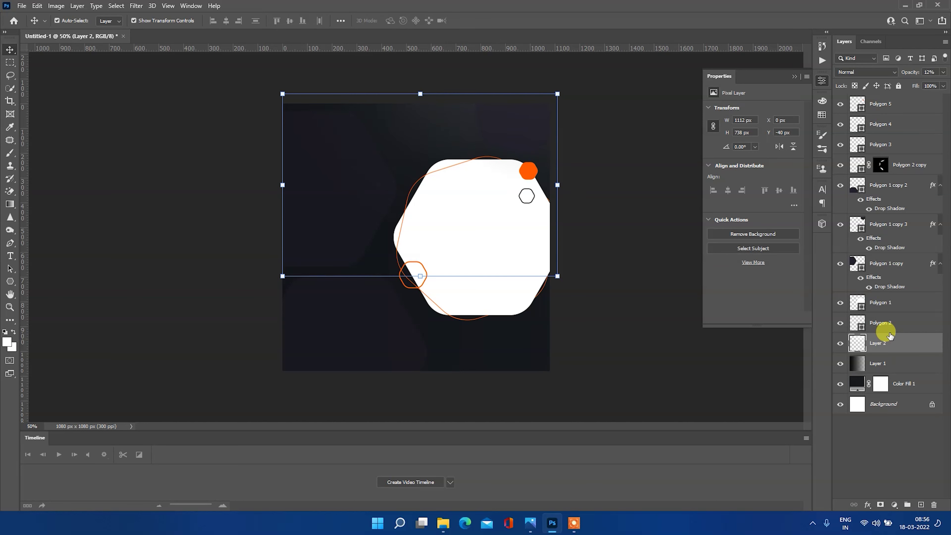
pyautogui.click(840, 343)
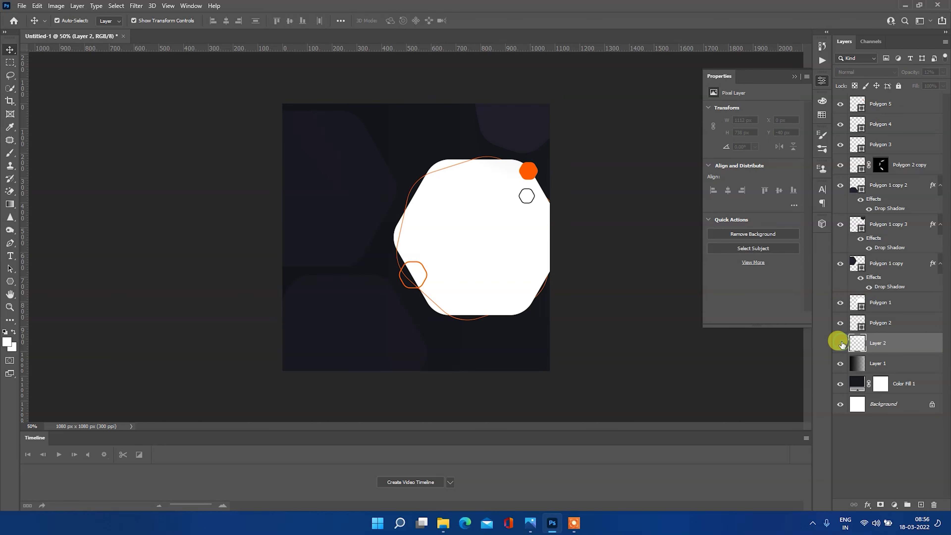
pyautogui.click(839, 343)
pyautogui.click(840, 344)
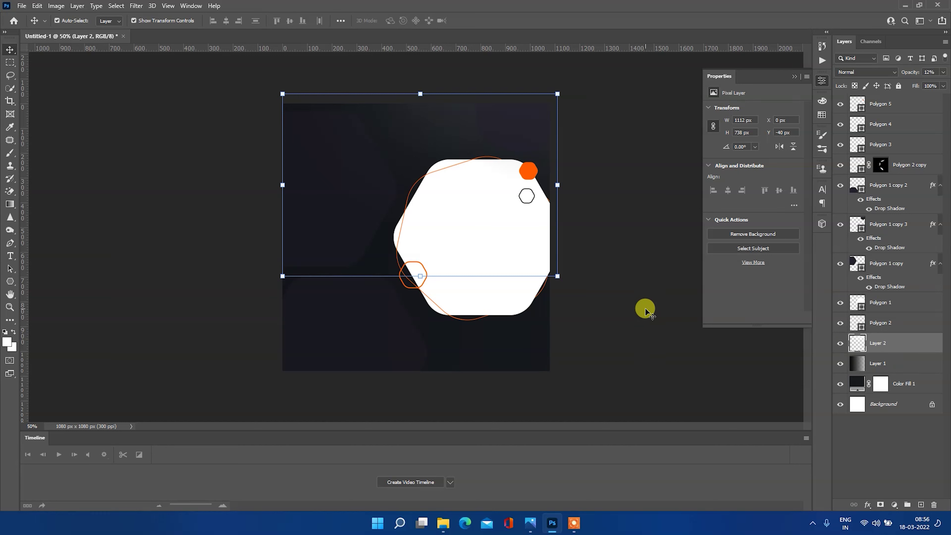
pyautogui.click(646, 308)
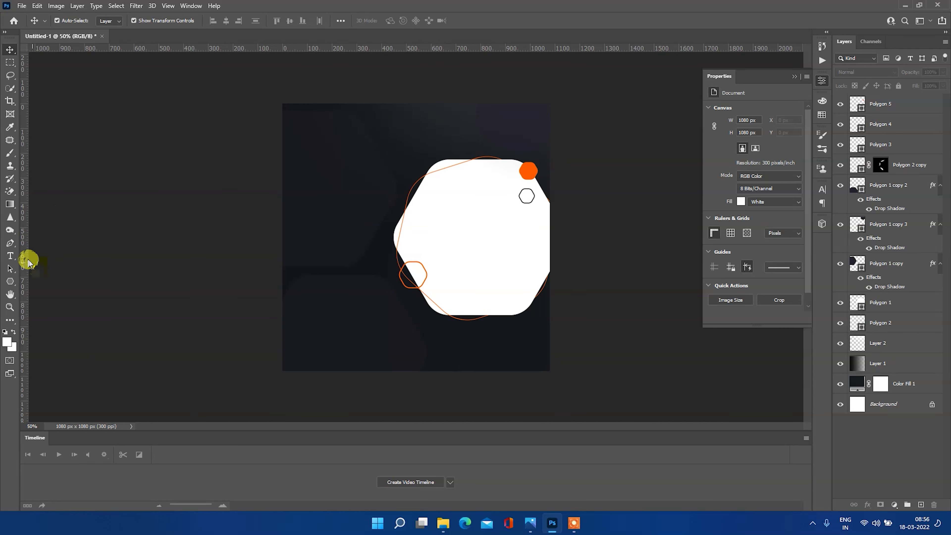
# Add white 'NEW' text at the top-left in Nirmala UI Regular, 70.07 pt
pyautogui.click(10, 255)
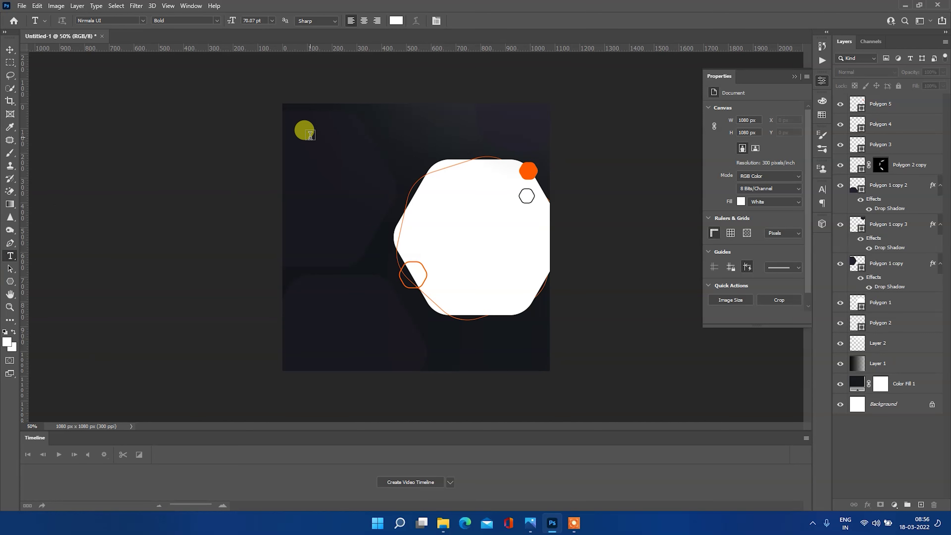
pyautogui.click(305, 129)
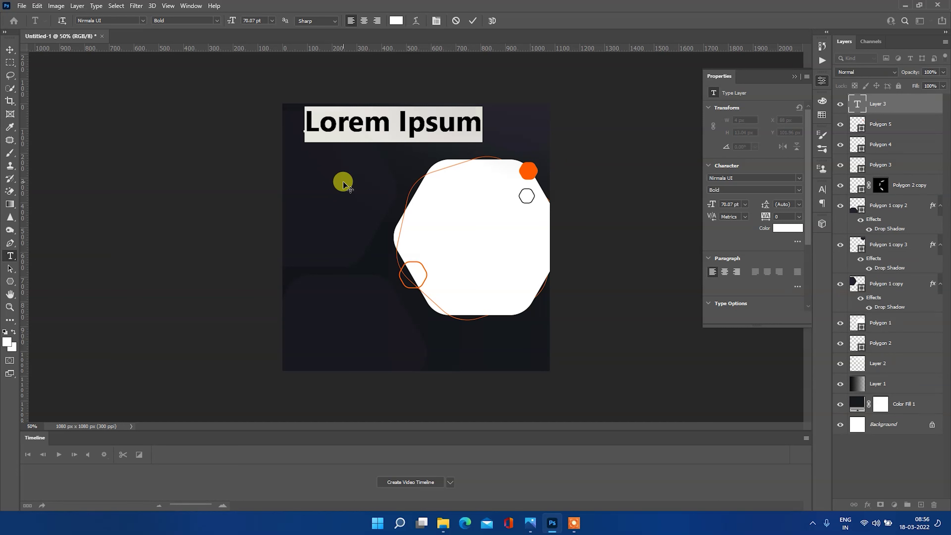
pyautogui.write('NEW')
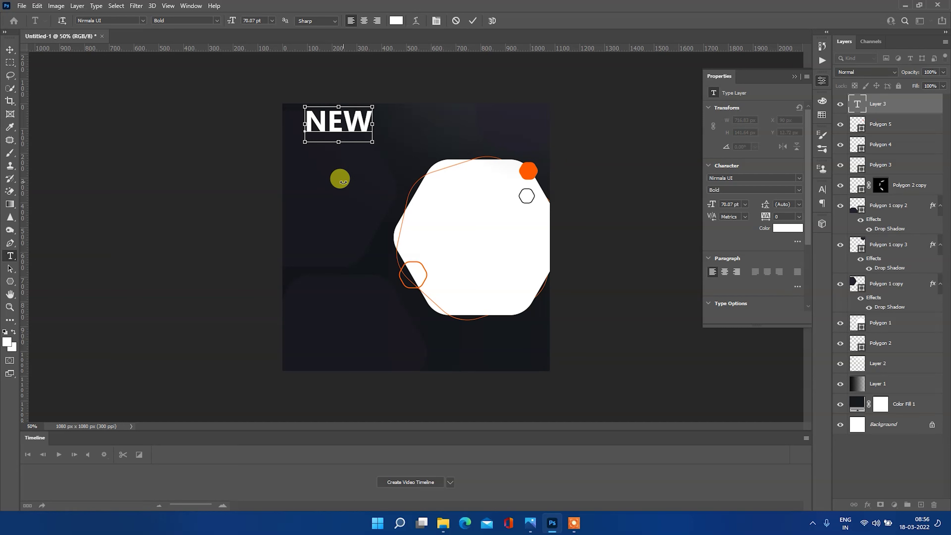
pyautogui.hotkey('ctrl', 'a')
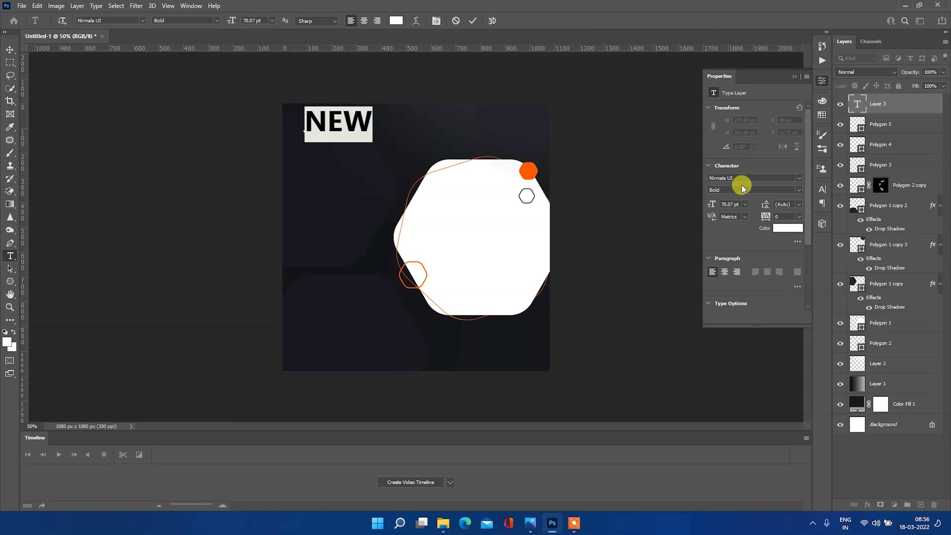
pyautogui.click(799, 190)
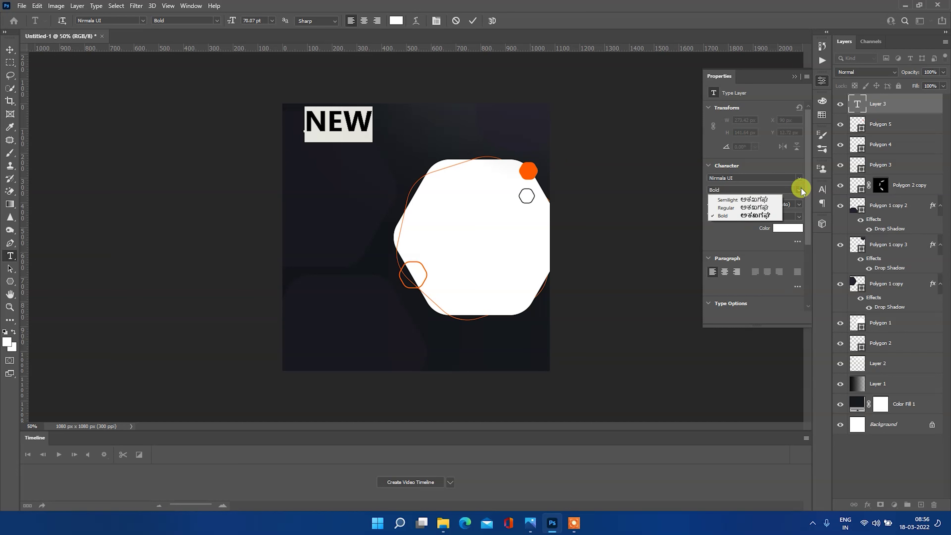
pyautogui.click(748, 208)
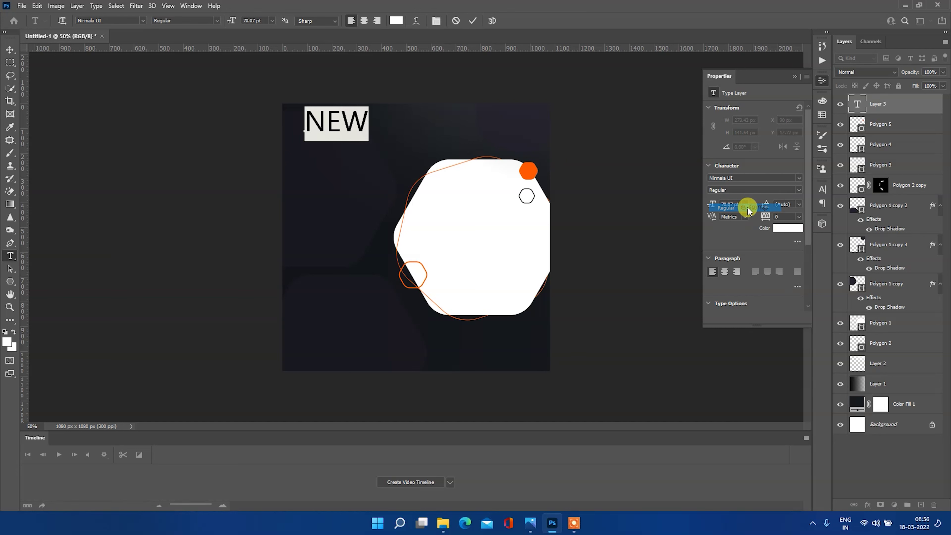
pyautogui.click(10, 50)
pyautogui.click(403, 134)
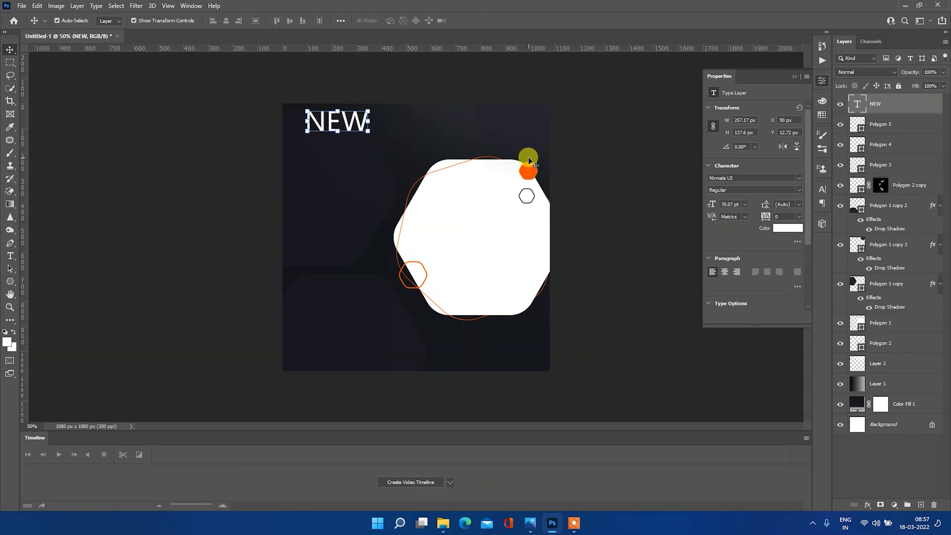
# Nudge NEW toward the corner, duplicate it below, and retype the copy as FASHION
pyautogui.hotkey('shift', 'Left')
pyautogui.hotkey('shift', 'Left')
pyautogui.hotkey('shift', 'Left')
pyautogui.hotkey('shift', 'Down')
pyautogui.hotkey('shift', 'Down')
pyautogui.hotkey('shift', 'Left')
pyautogui.hotkey('shift', 'Left')
pyautogui.hotkey('shift', 'Left')
pyautogui.hotkey('shift', 'Left')
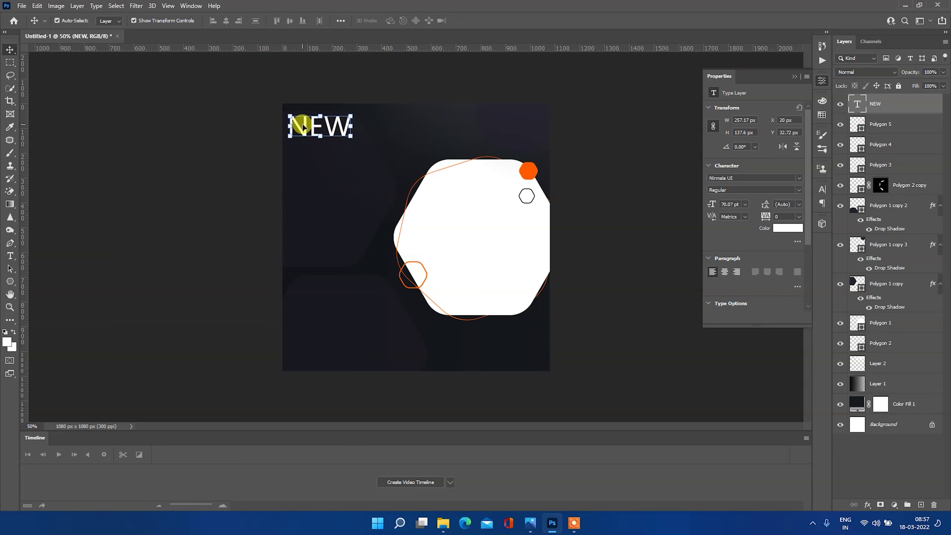
pyautogui.moveTo(305, 127); pyautogui.dragTo(299, 169)
pyautogui.doubleClick(305, 139)
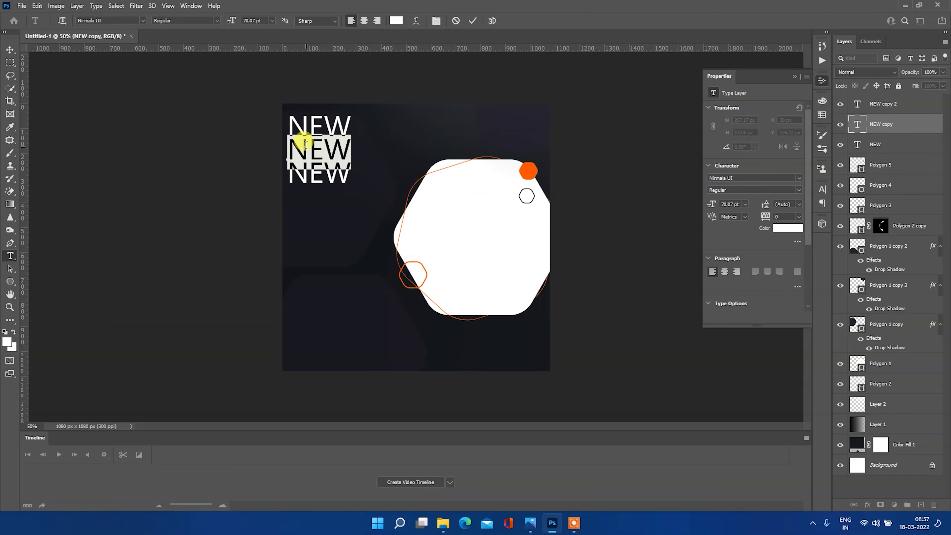
pyautogui.write('FA')
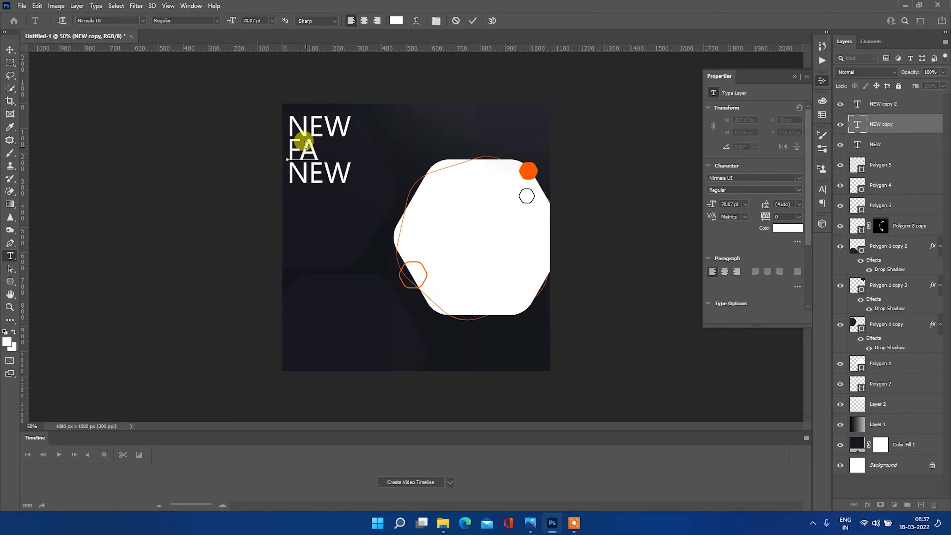
pyautogui.write('SHION')
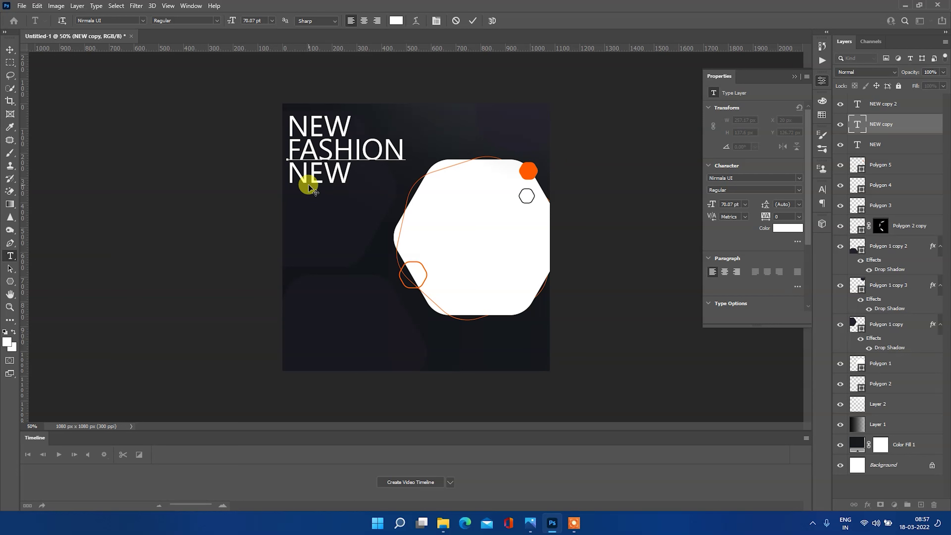
pyautogui.press('Escape')
pyautogui.press('v')
# Retype the lowest copy as SALE and make FASHION Bold
pyautogui.click(321, 177)
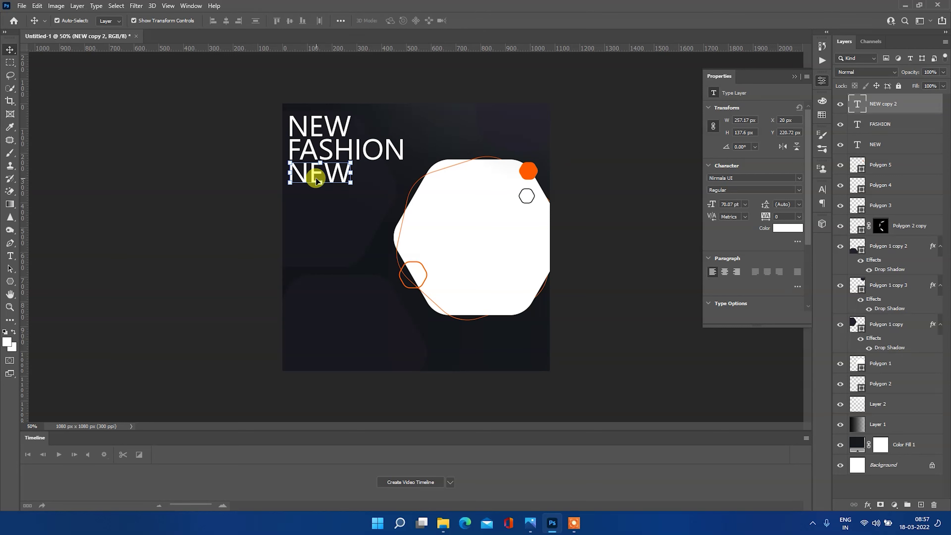
pyautogui.doubleClick(314, 179)
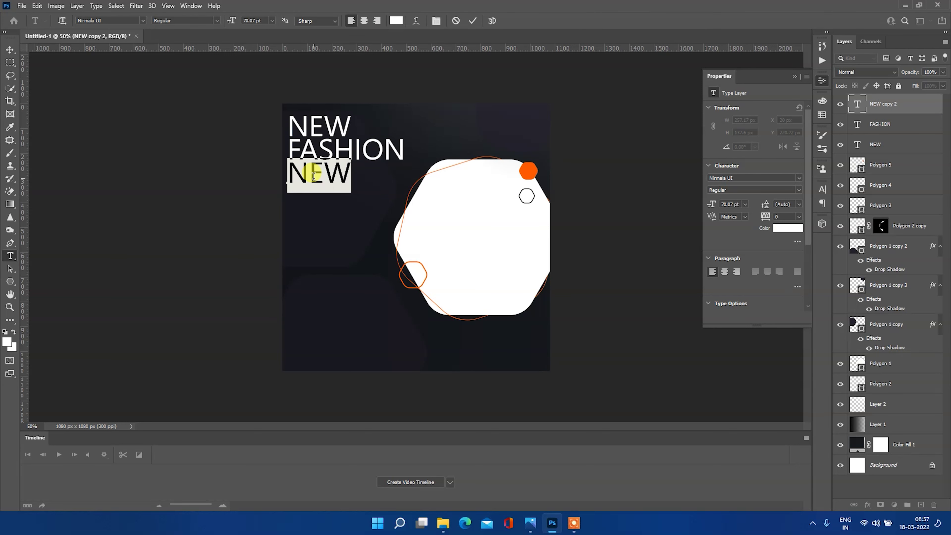
pyautogui.write('SALE')
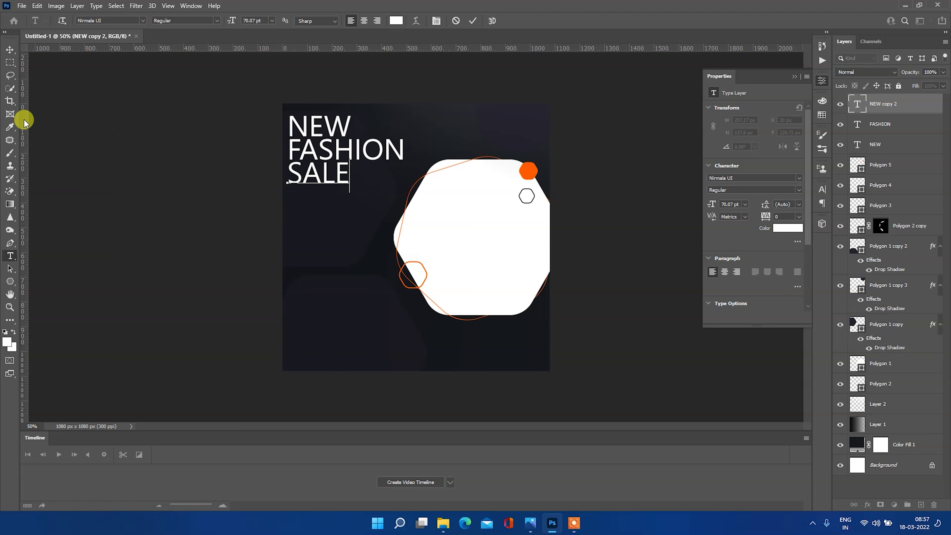
pyautogui.click(11, 50)
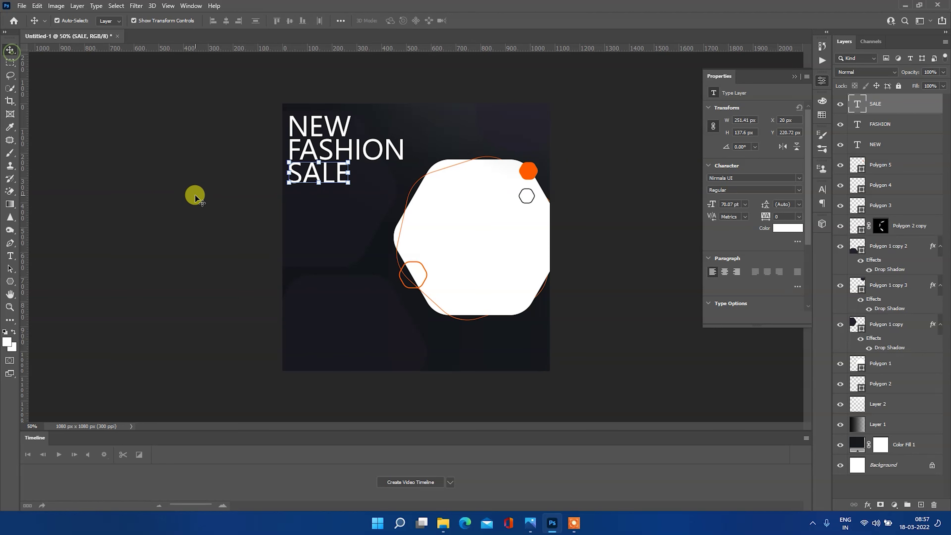
pyautogui.click(287, 206)
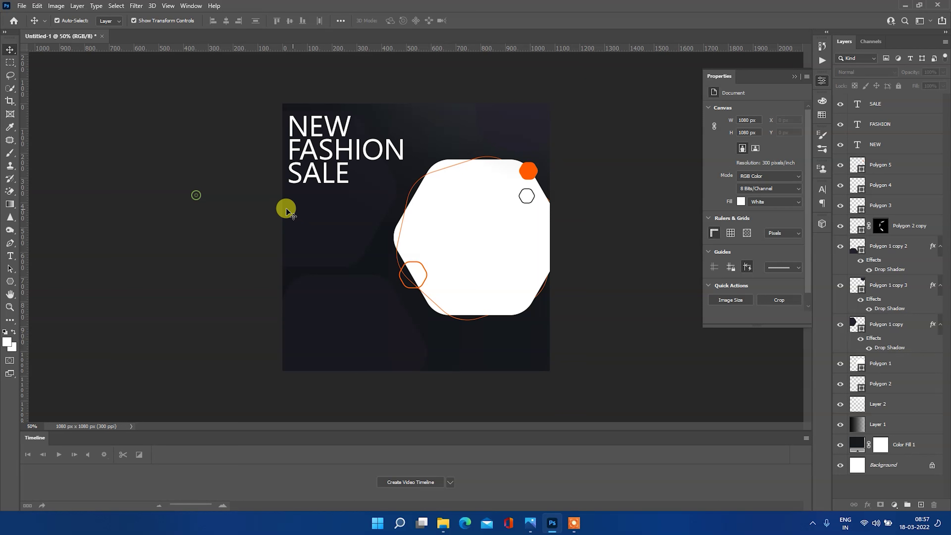
pyautogui.doubleClick(336, 147)
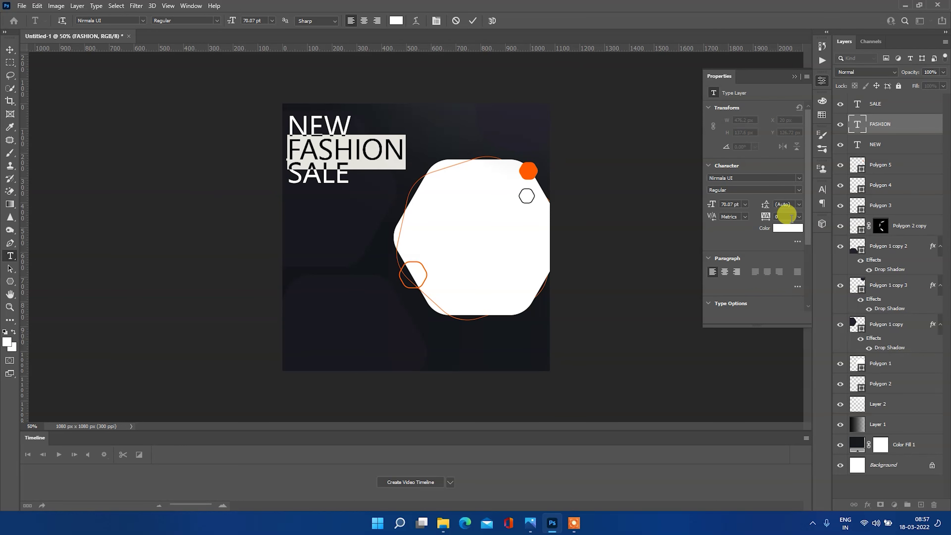
pyautogui.click(796, 189)
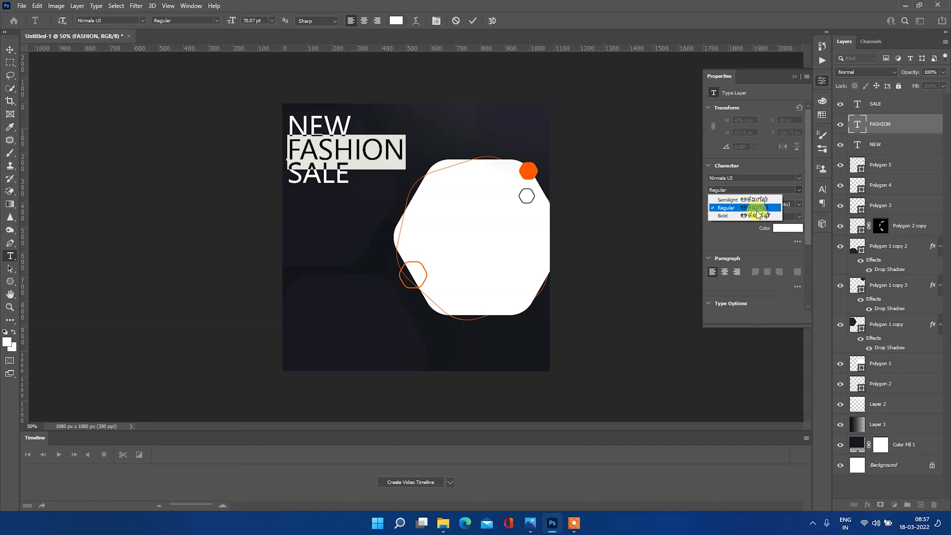
pyautogui.click(725, 215)
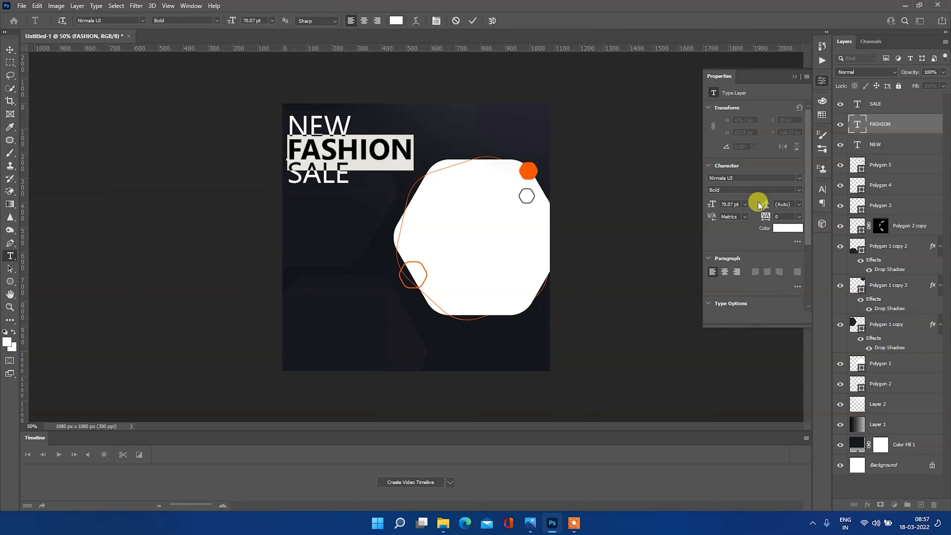
pyautogui.click(778, 229)
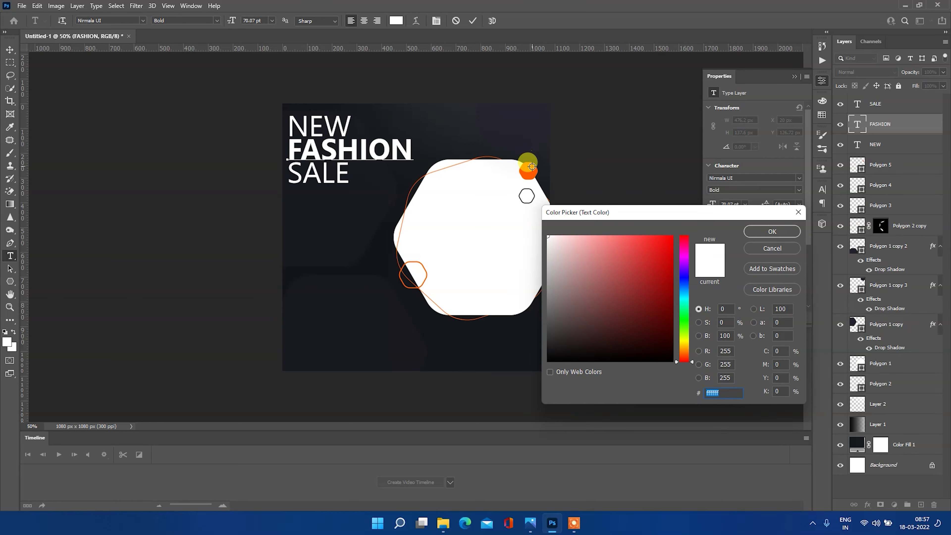
# Colour FASHION with the orange sampled from the accent circle
pyautogui.click(528, 169)
pyautogui.click(759, 231)
pyautogui.click(10, 49)
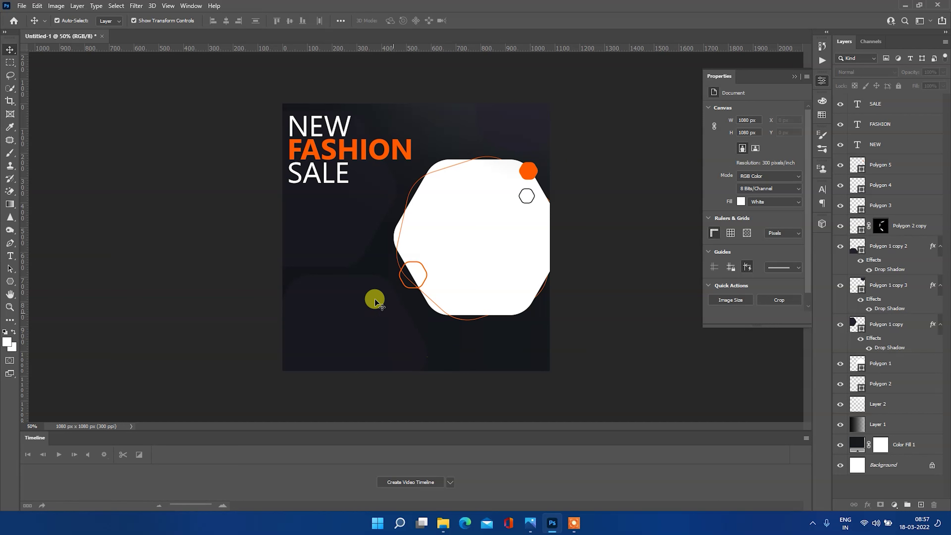
# Nudge SALE down 20 px and distribute NEW, FASHION and SALE by vertical centers
pyautogui.click(311, 173)
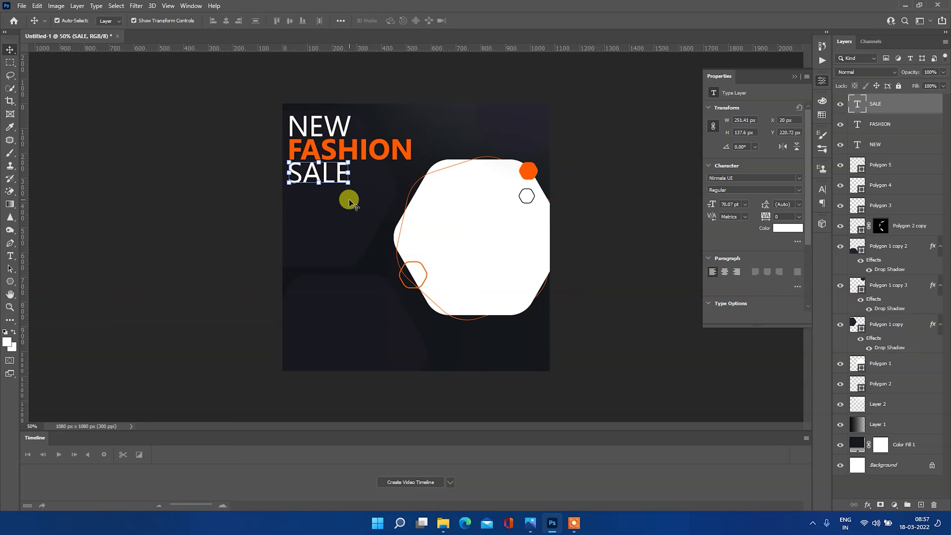
pyautogui.hotkey('shift', 'Down')
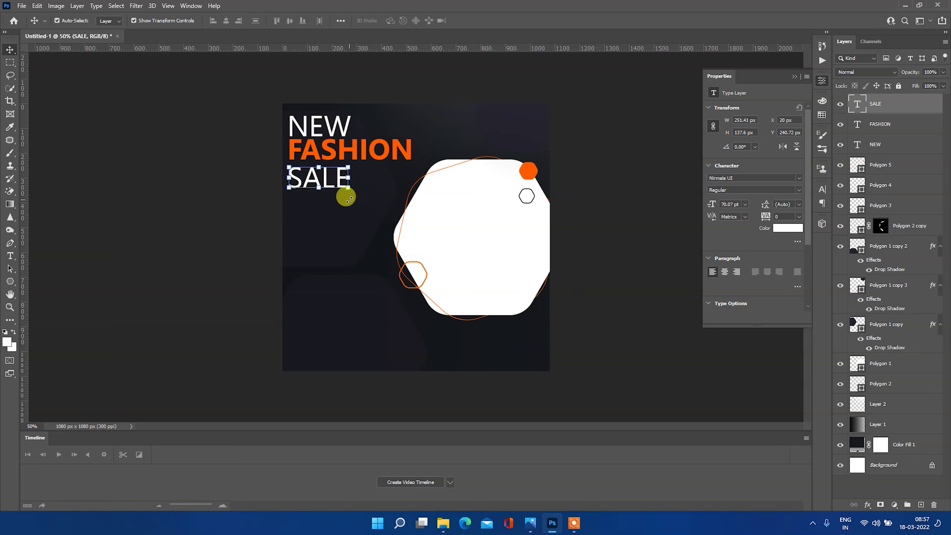
pyautogui.hotkey('shift', 'Down')
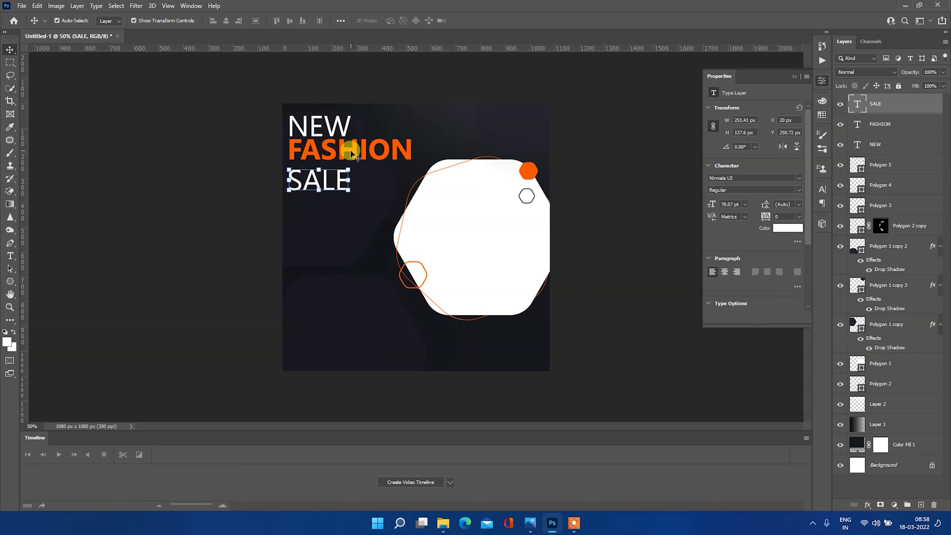
pyautogui.keyDown('ctrl'); pyautogui.click(900, 125); pyautogui.keyUp('ctrl')
pyautogui.keyDown('ctrl'); pyautogui.click(898, 149); pyautogui.keyUp('ctrl')
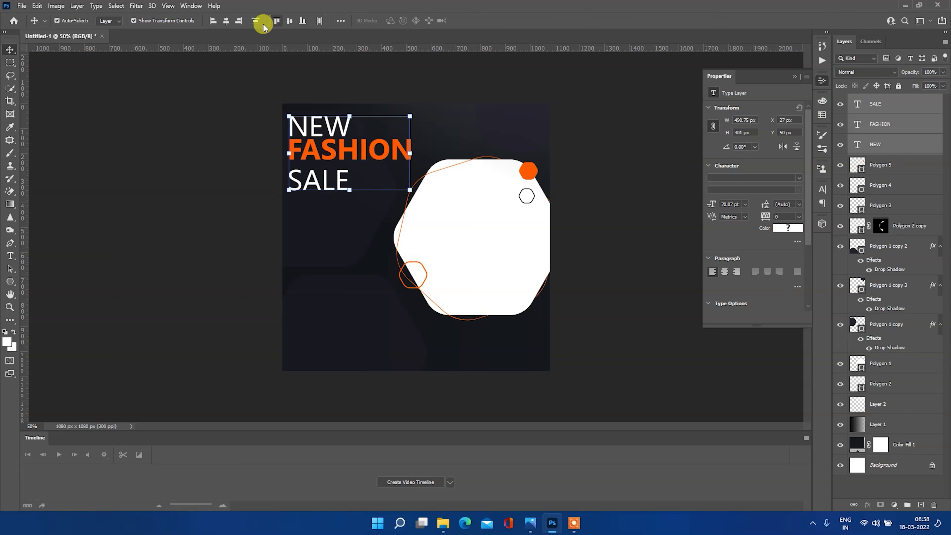
pyautogui.click(256, 21)
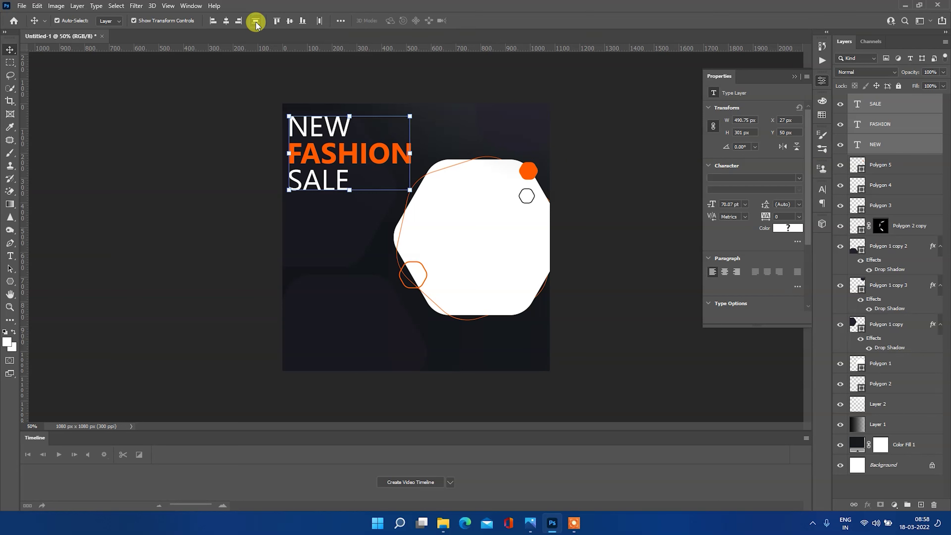
pyautogui.click(223, 169)
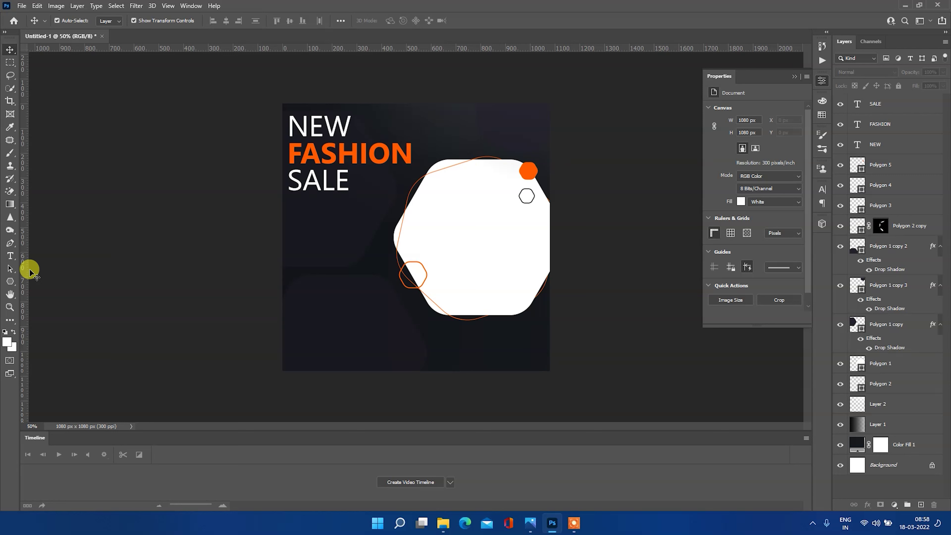
# Add a white 'UP TO' text line below SALE, sized to 40 pt
pyautogui.click(10, 255)
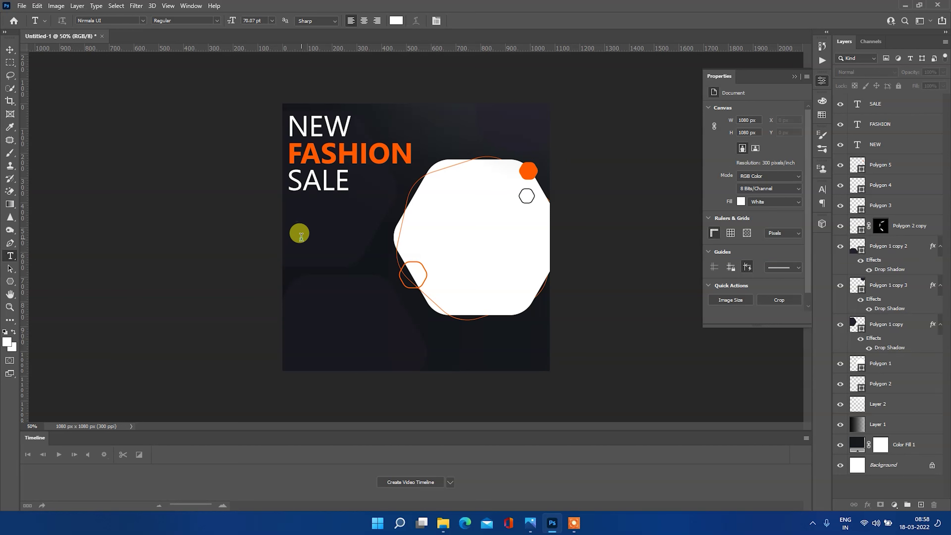
pyautogui.click(306, 235)
pyautogui.write('UP TO')
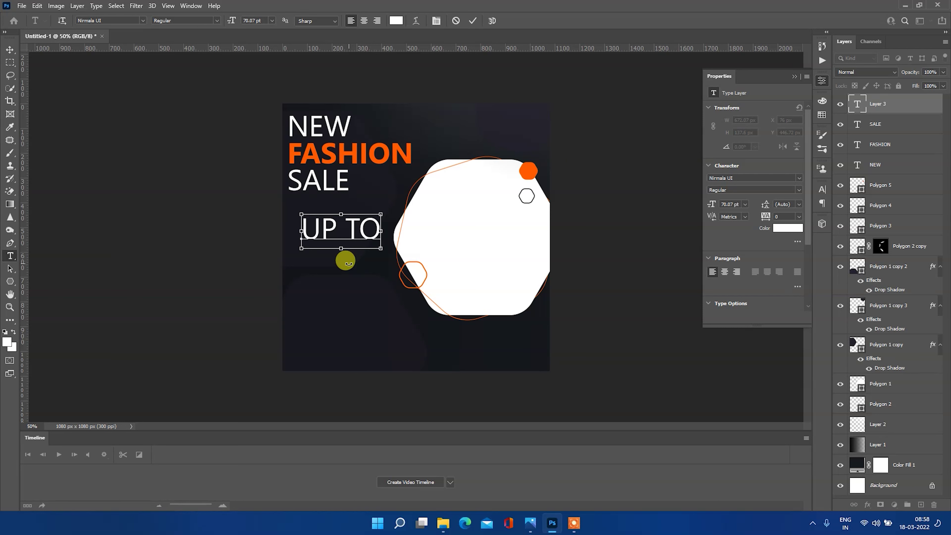
pyautogui.hotkey('ctrl', 'a')
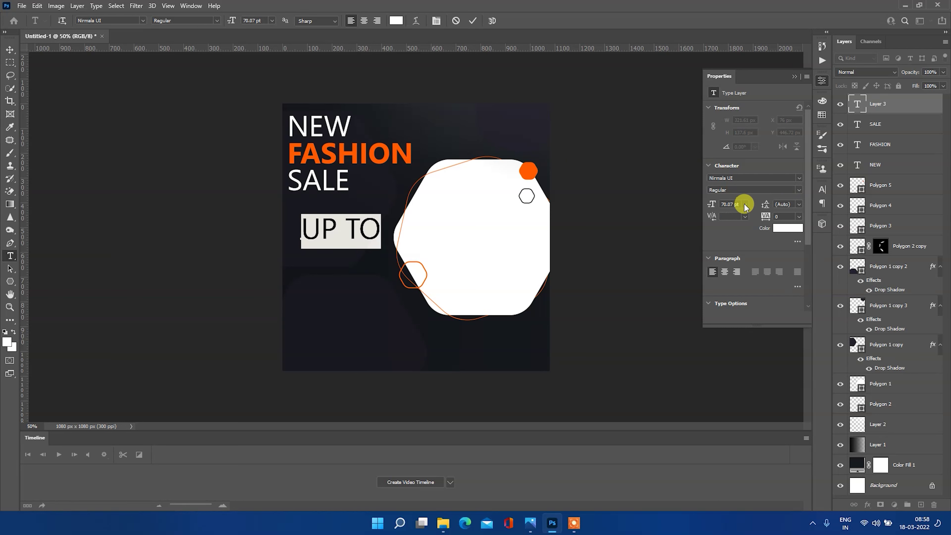
pyautogui.click(733, 204)
pyautogui.write('50')
pyautogui.press('Return')
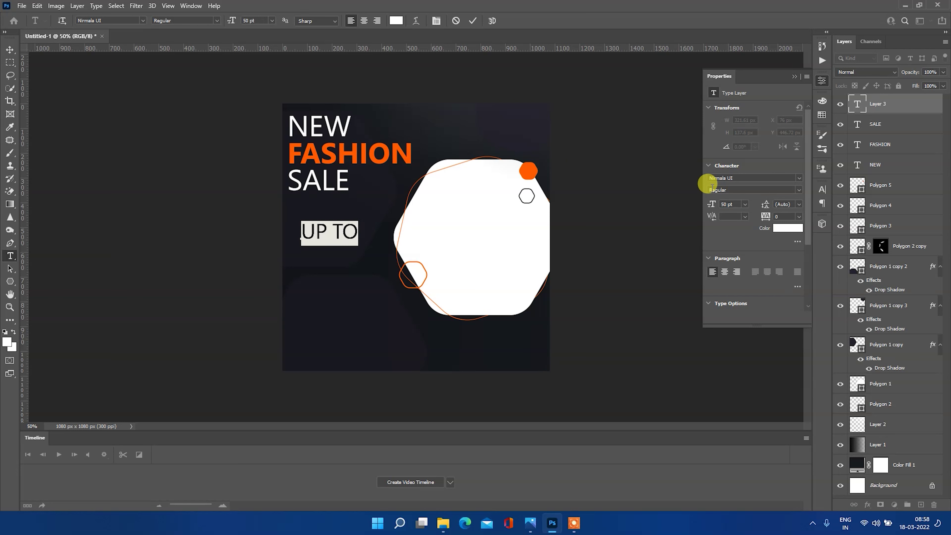
pyautogui.click(728, 203)
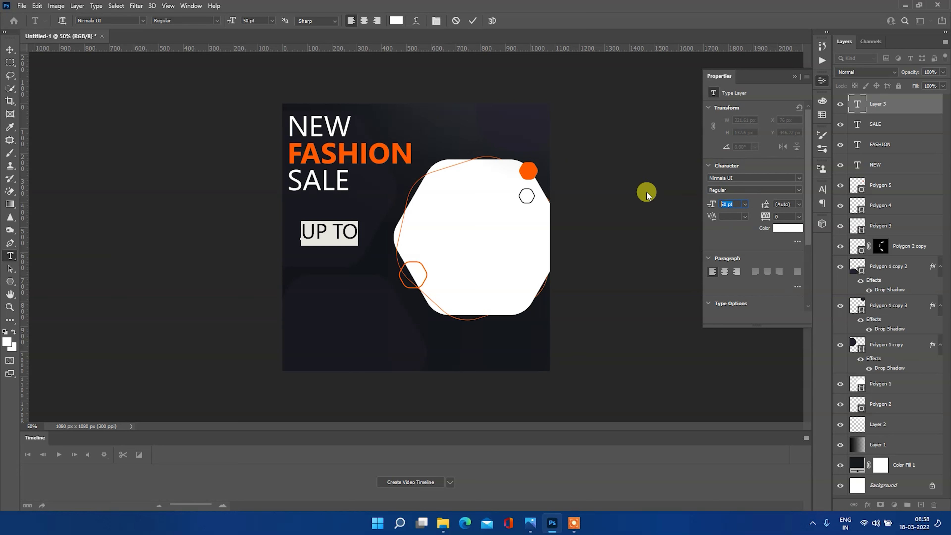
pyautogui.write('40')
pyautogui.press('Return')
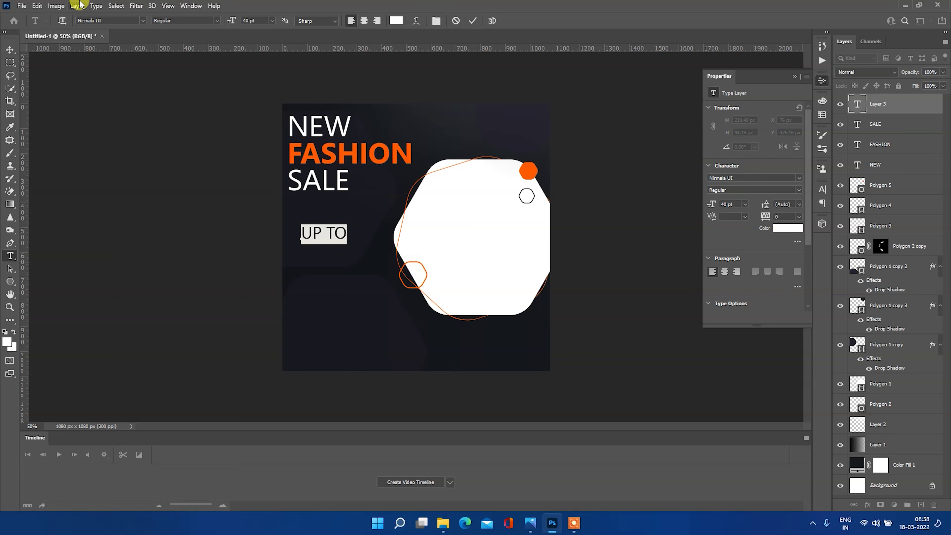
pyautogui.click(11, 49)
pyautogui.click(142, 206)
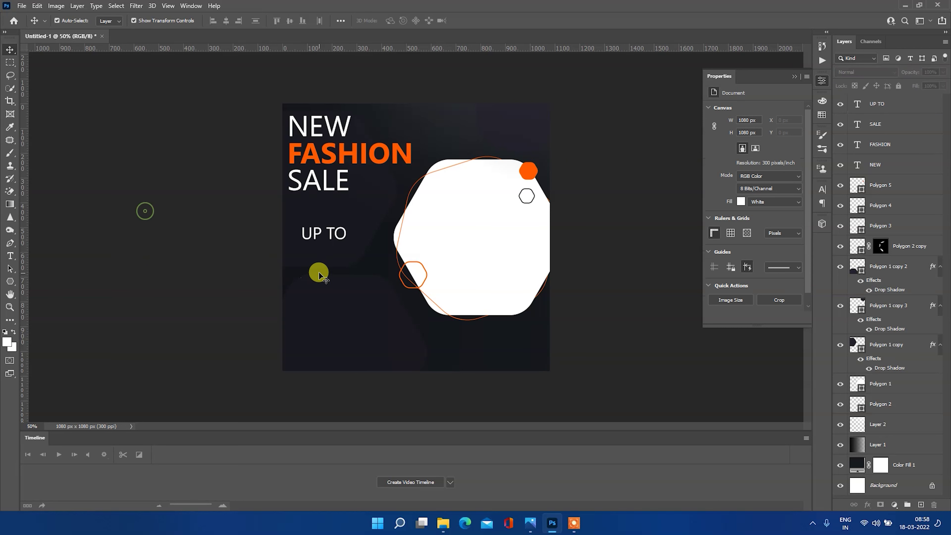
# Duplicate the UP TO line below itself and change its text to '65% OFF'
pyautogui.click(331, 232)
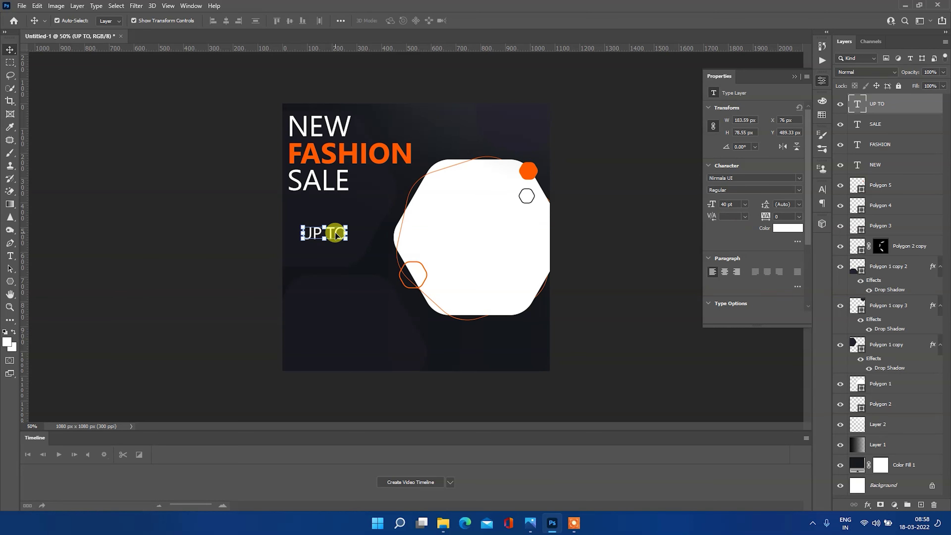
pyautogui.moveTo(336, 233); pyautogui.dragTo(336, 250)
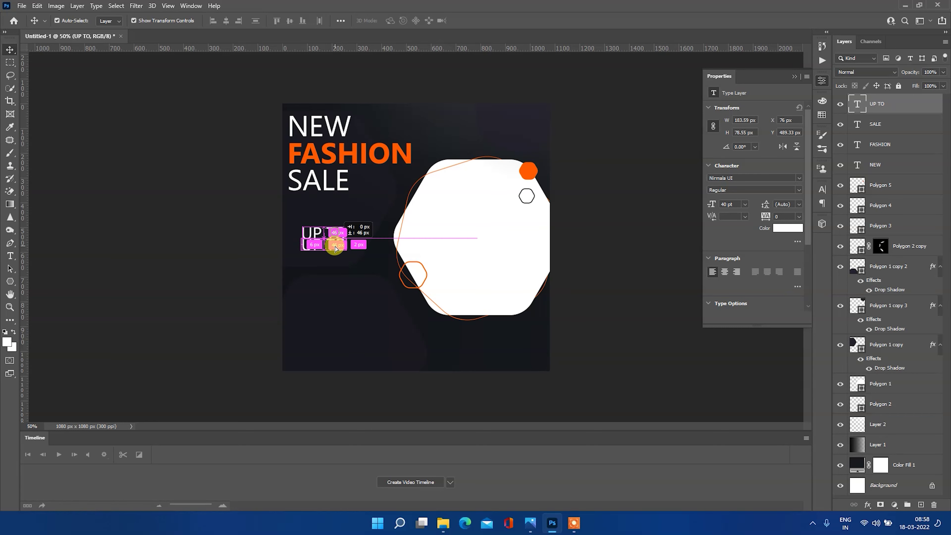
pyautogui.doubleClick(313, 249)
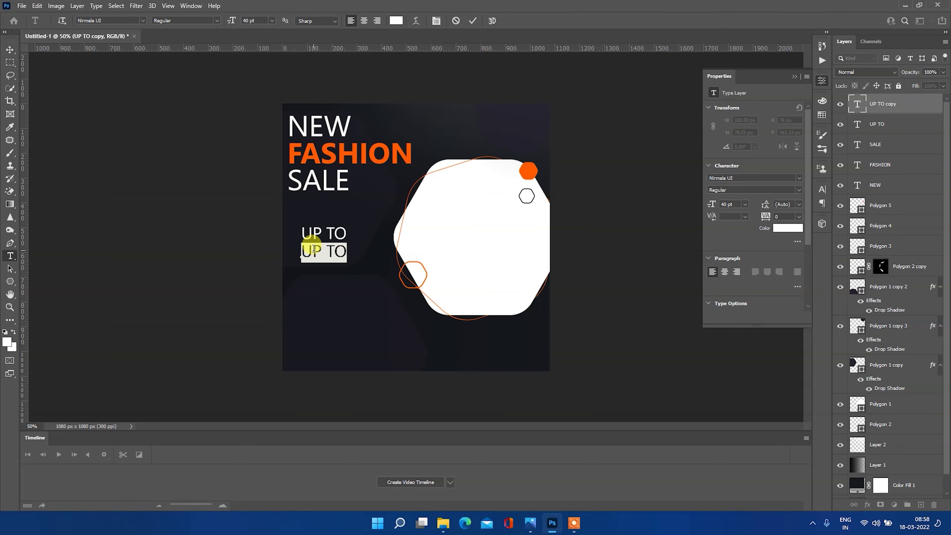
pyautogui.write('65')
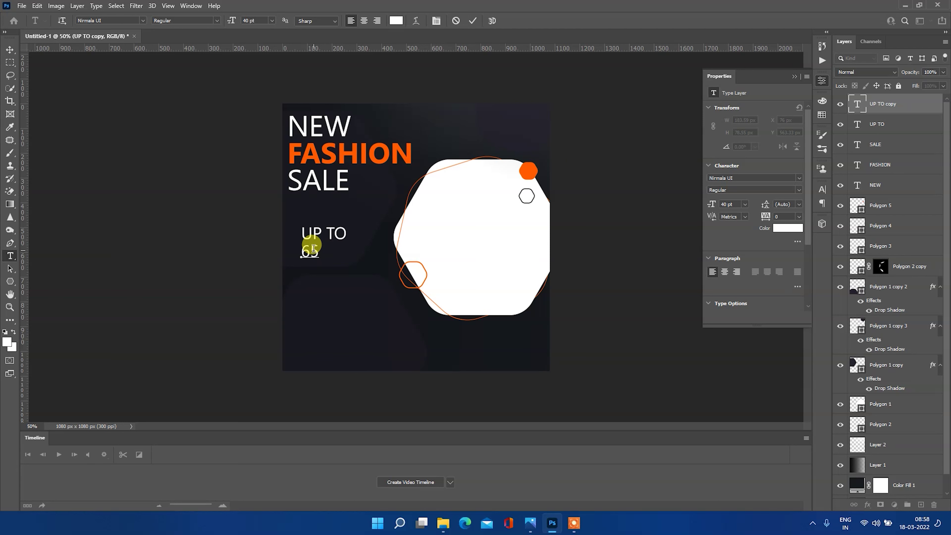
pyautogui.write('%')
pyautogui.write(' OFF')
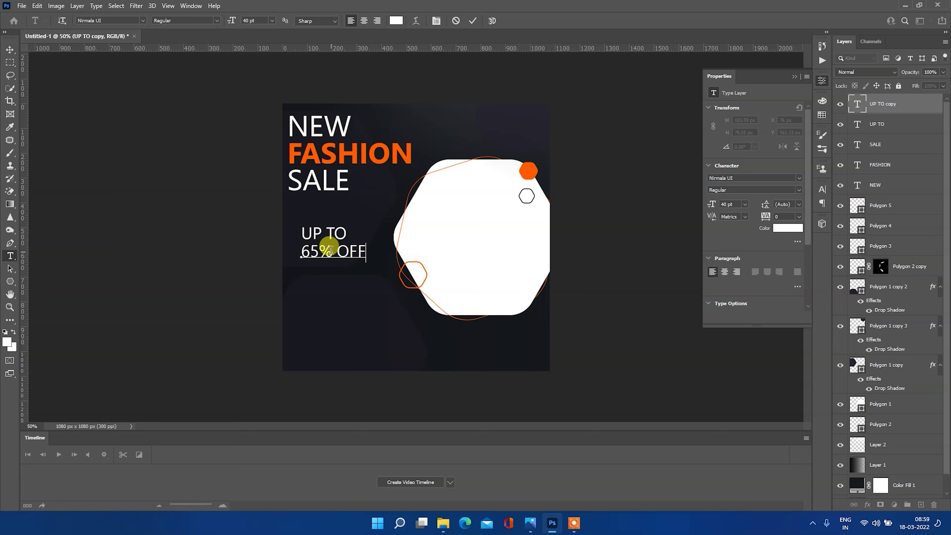
# Colour the '65%' part orange, sampled from the accent circle
pyautogui.moveTo(333, 250); pyautogui.dragTo(293, 242)
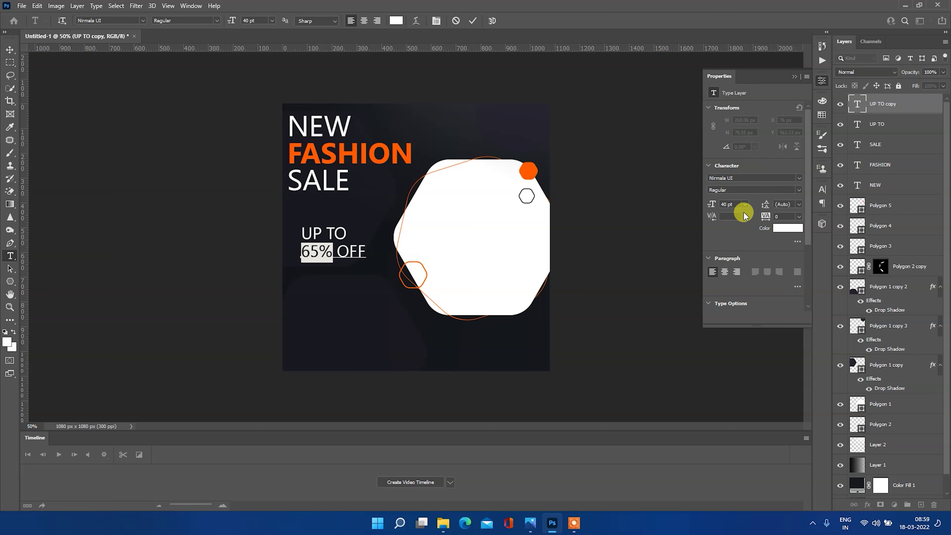
pyautogui.click(783, 228)
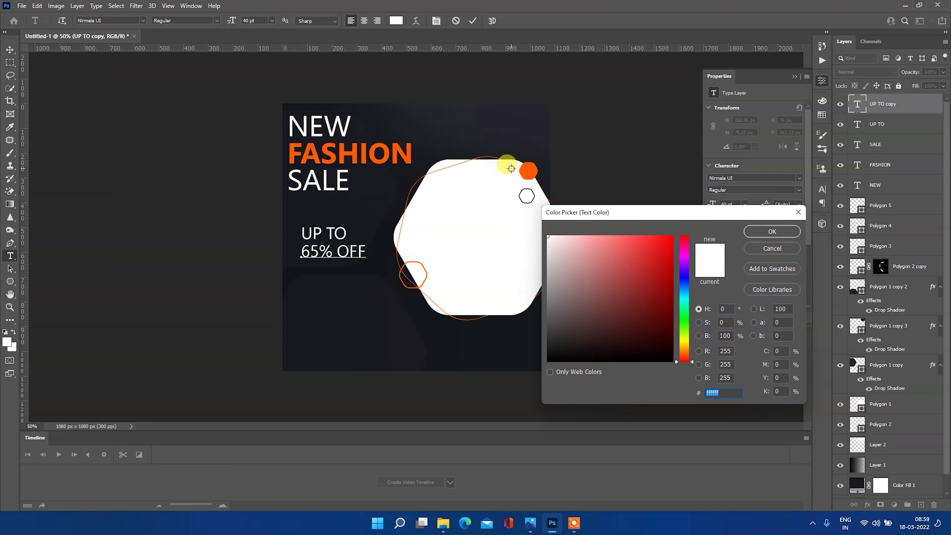
pyautogui.click(528, 170)
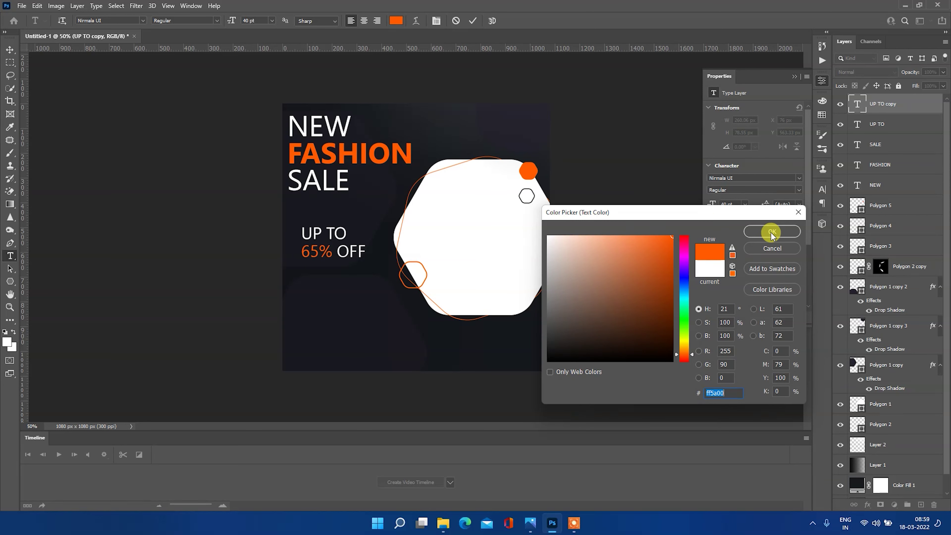
pyautogui.click(769, 233)
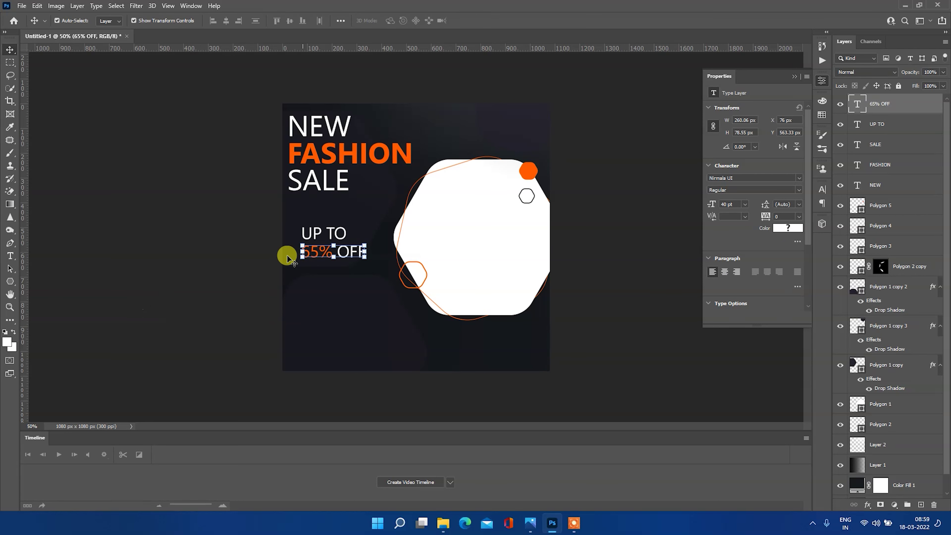
pyautogui.click(202, 332)
pyautogui.press('v')
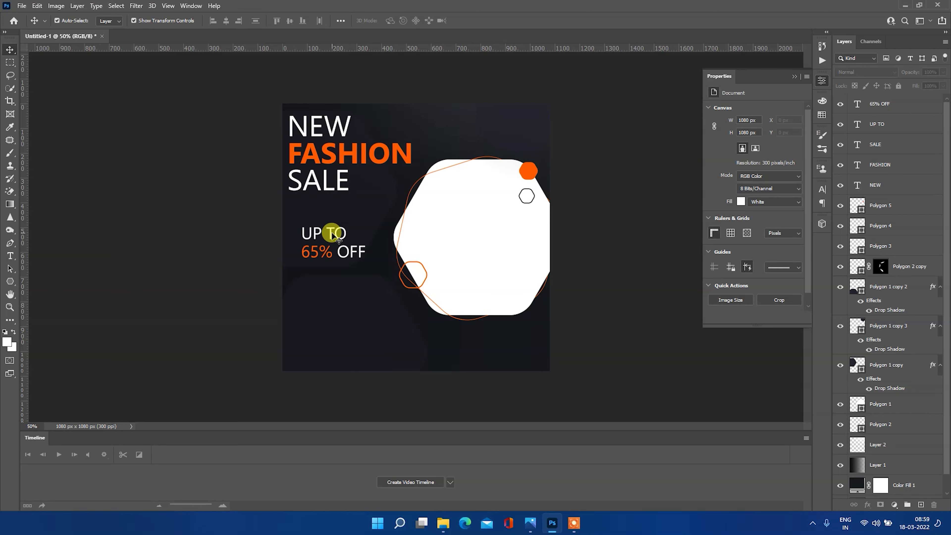
# Left-align the NEW, FASHION, SALE, UP TO and 65% OFF text layers
pyautogui.click(332, 231)
pyautogui.keyDown('shift'); pyautogui.click(324, 253); pyautogui.keyUp('shift')
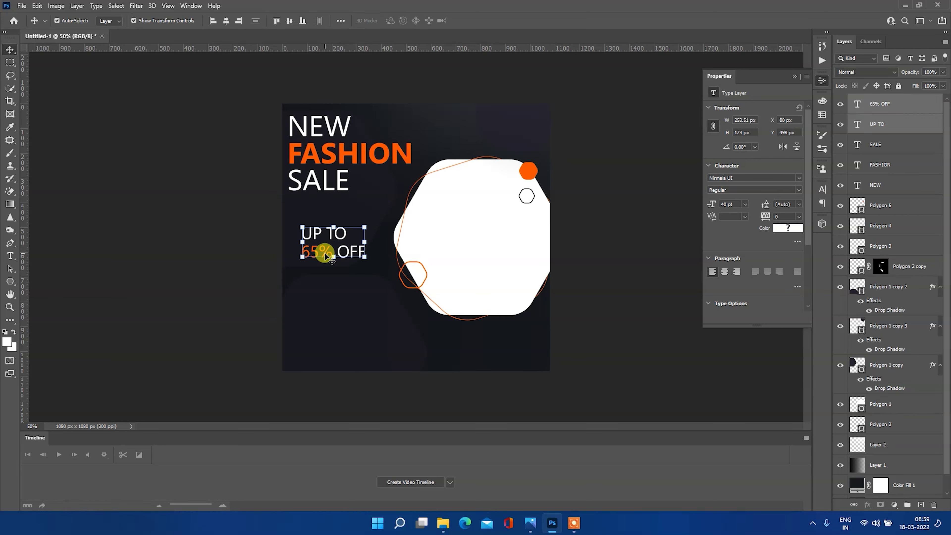
pyautogui.keyDown('shift'); pyautogui.click(322, 184); pyautogui.keyUp('shift')
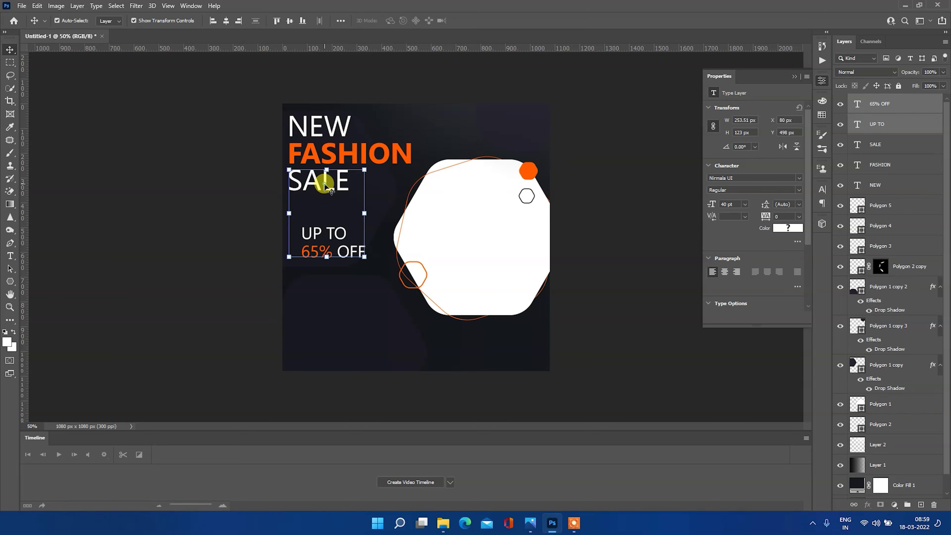
pyautogui.keyDown('shift'); pyautogui.click(331, 151); pyautogui.keyUp('shift')
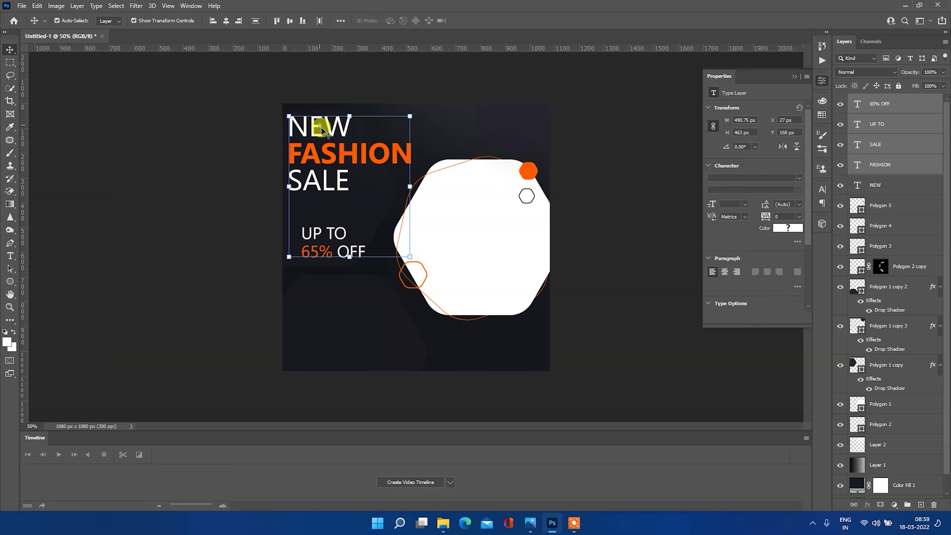
pyautogui.keyDown('shift'); pyautogui.click(319, 124); pyautogui.keyUp('shift')
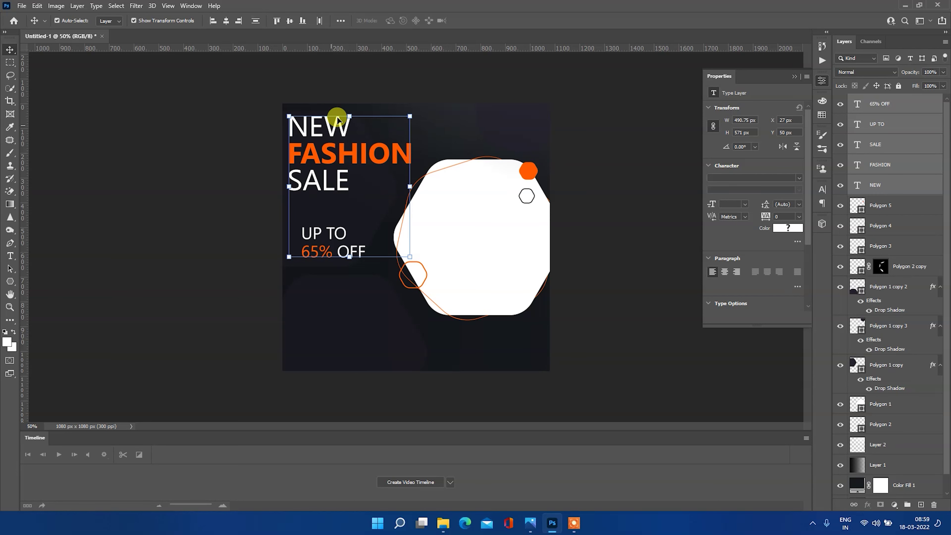
pyautogui.click(212, 21)
pyautogui.click(179, 223)
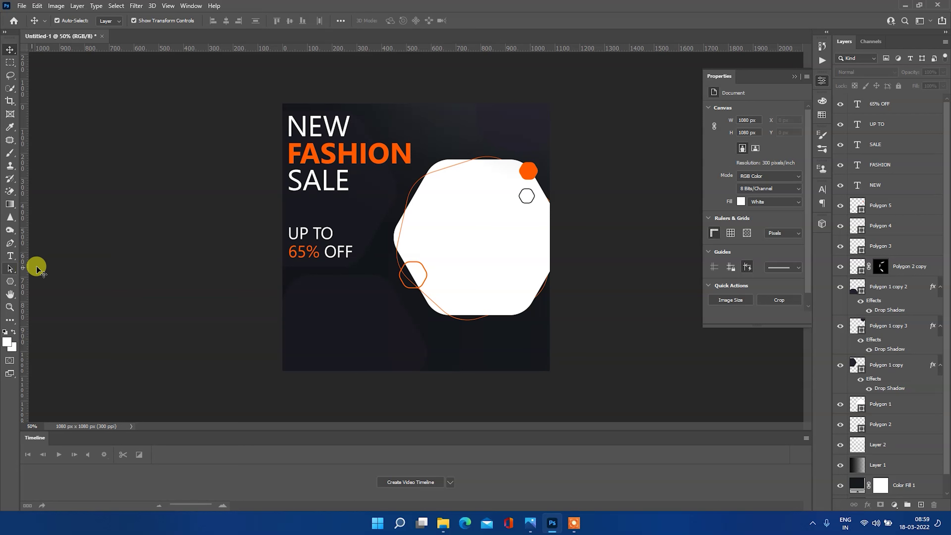
# Add a 20 pt 'MORE INFO' line near the lower left, nudged up and left
pyautogui.click(8, 257)
pyautogui.click(303, 338)
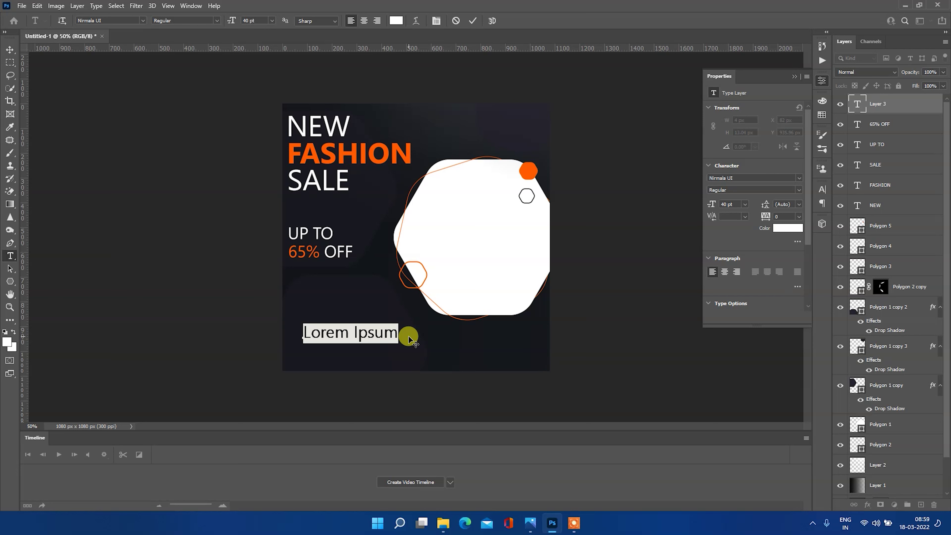
pyautogui.write('MORE ')
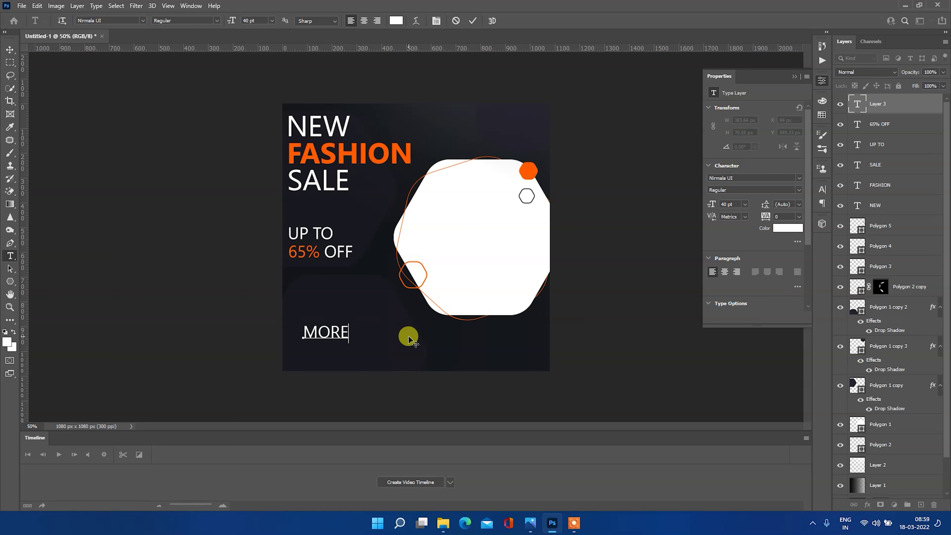
pyautogui.write('INFO')
pyautogui.hotkey('ctrl', 'a')
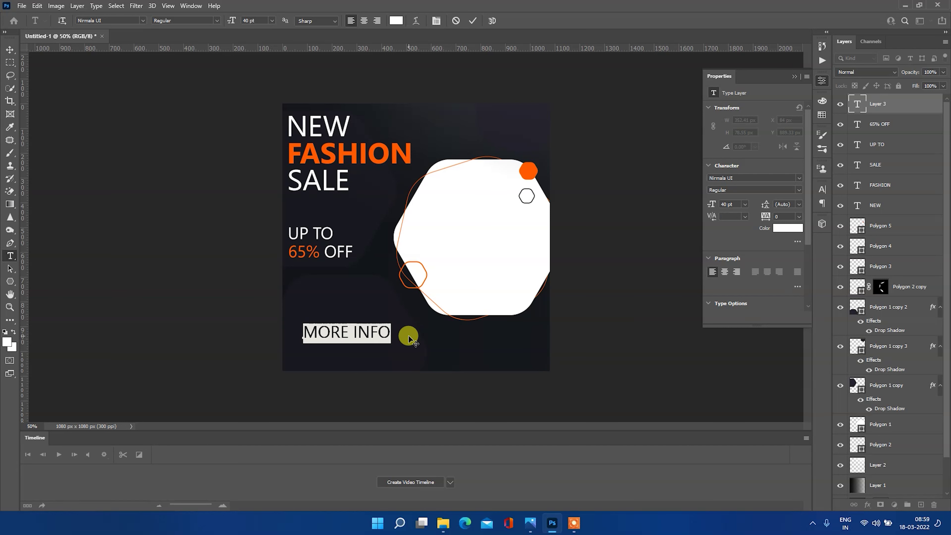
pyautogui.click(728, 204)
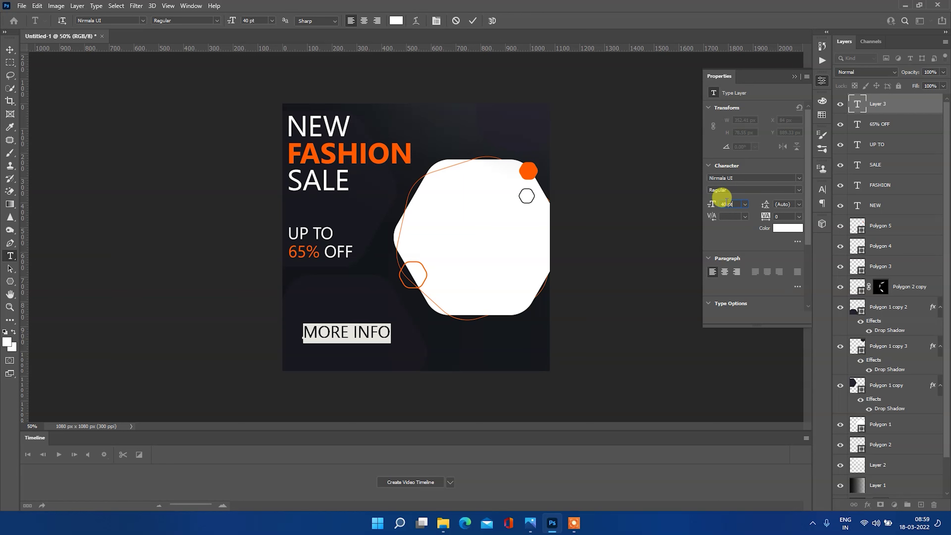
pyautogui.write('20')
pyautogui.press('Return')
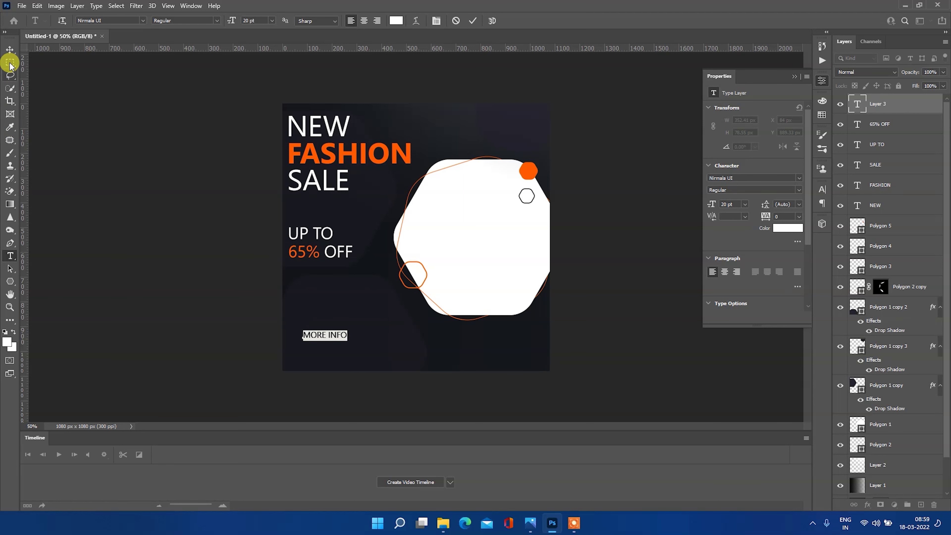
pyautogui.click(10, 49)
pyautogui.hotkey('shift', 'Up')
pyautogui.hotkey('shift', 'Up')
pyautogui.hotkey('shift', 'Up')
pyautogui.hotkey('shift', 'Up')
pyautogui.hotkey('shift', 'Left')
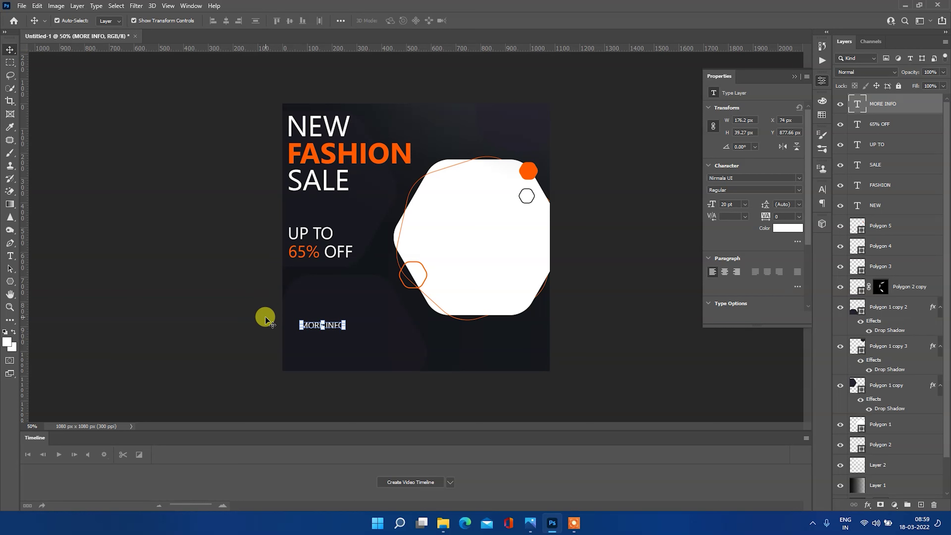
pyautogui.click(265, 319)
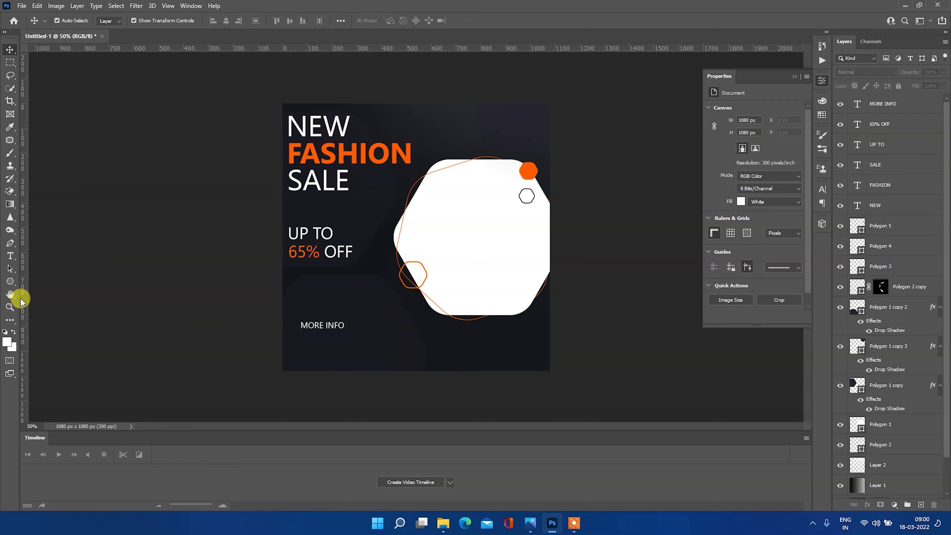
# Start a text line beneath MORE INFO and type the phone number's first digits
pyautogui.click(10, 255)
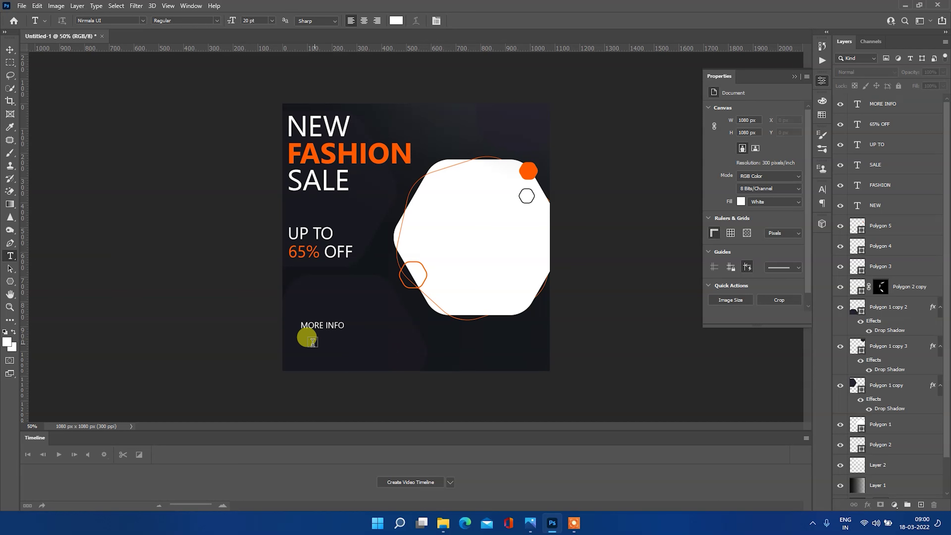
pyautogui.click(301, 344)
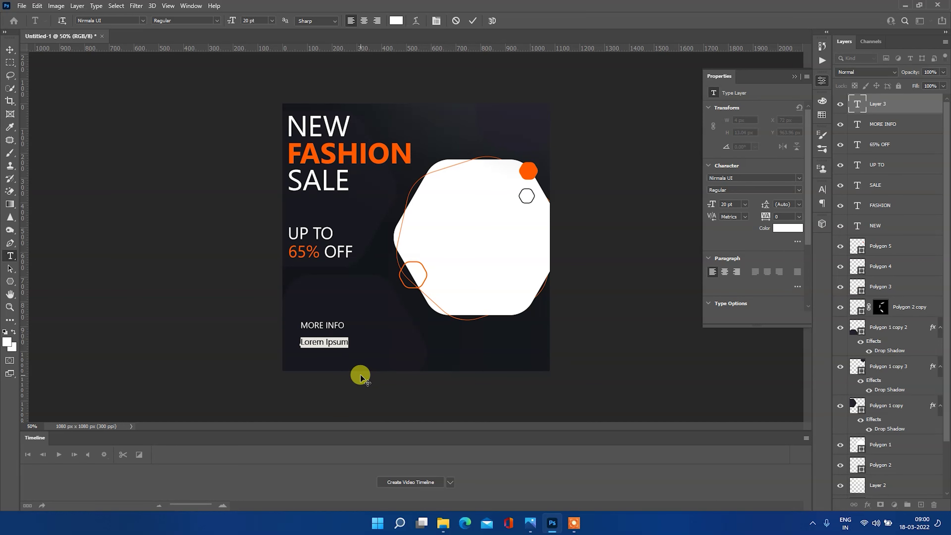
pyautogui.press('BackSpace')
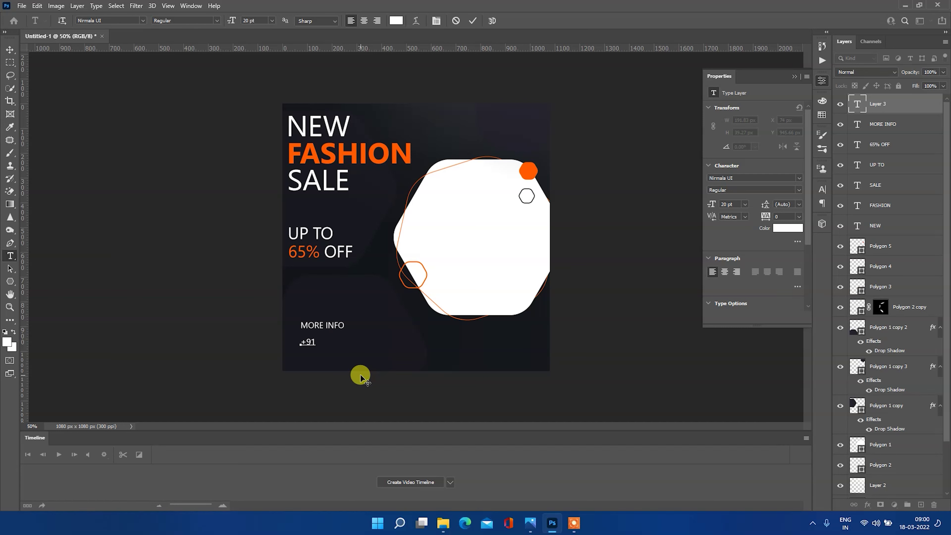
pyautogui.write('31321213')
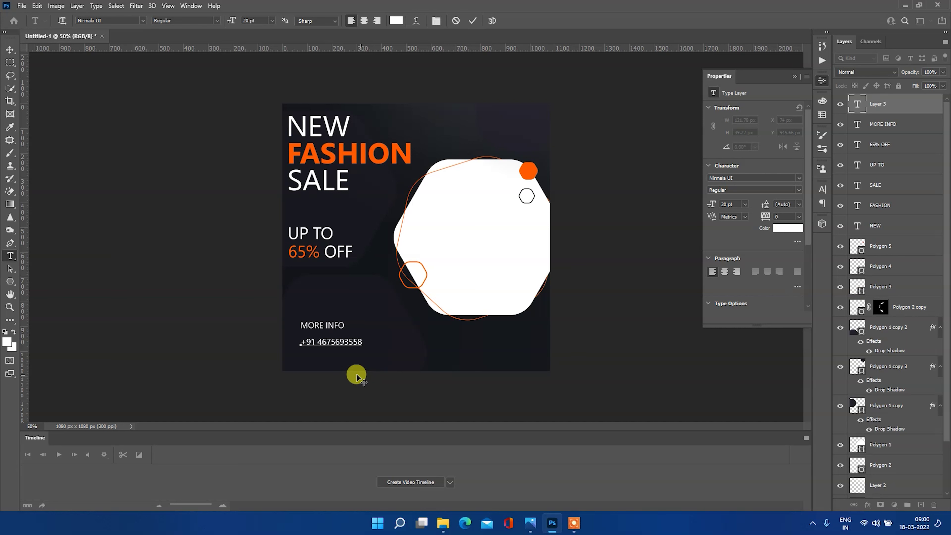
# Duplicate the phone number line and place the copy just beneath it
pyautogui.click(10, 49)
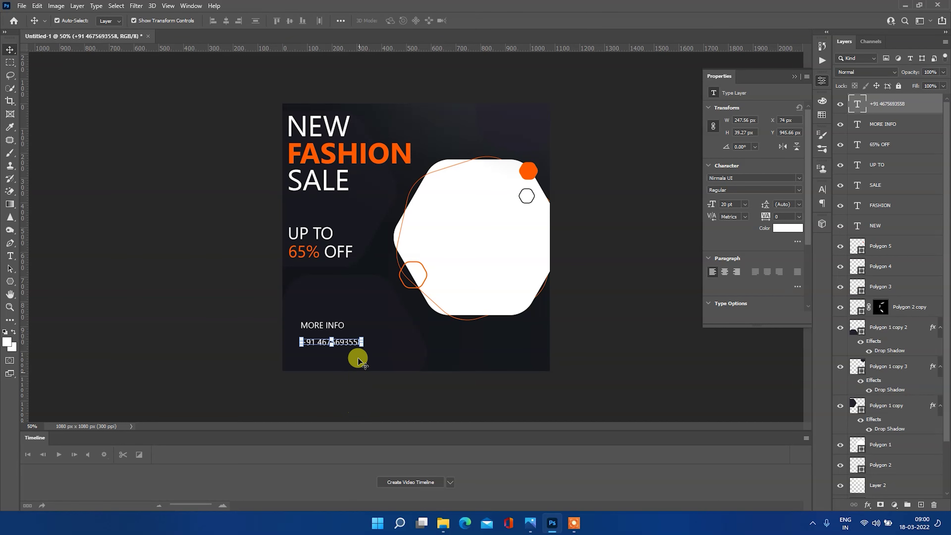
pyautogui.moveTo(349, 344); pyautogui.dragTo(351, 354)
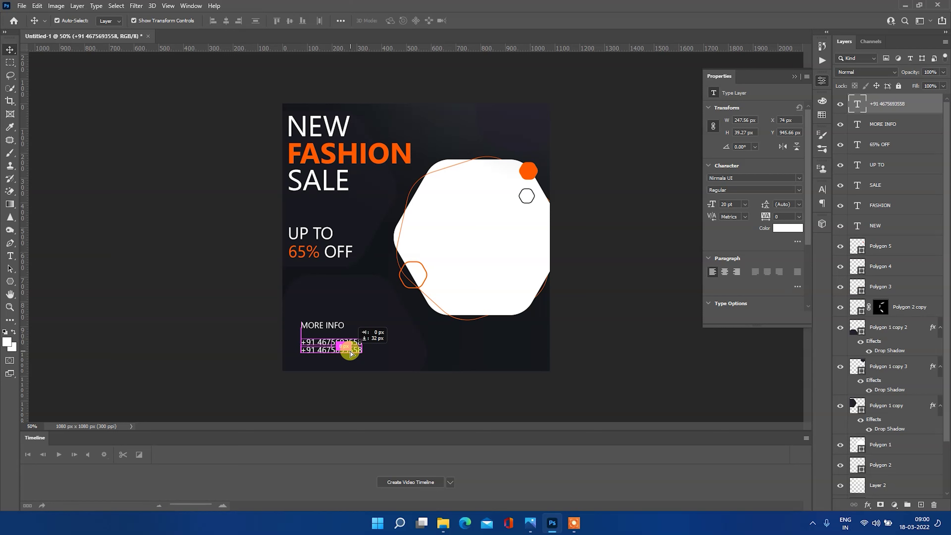
pyautogui.moveTo(351, 353); pyautogui.dragTo(349, 356)
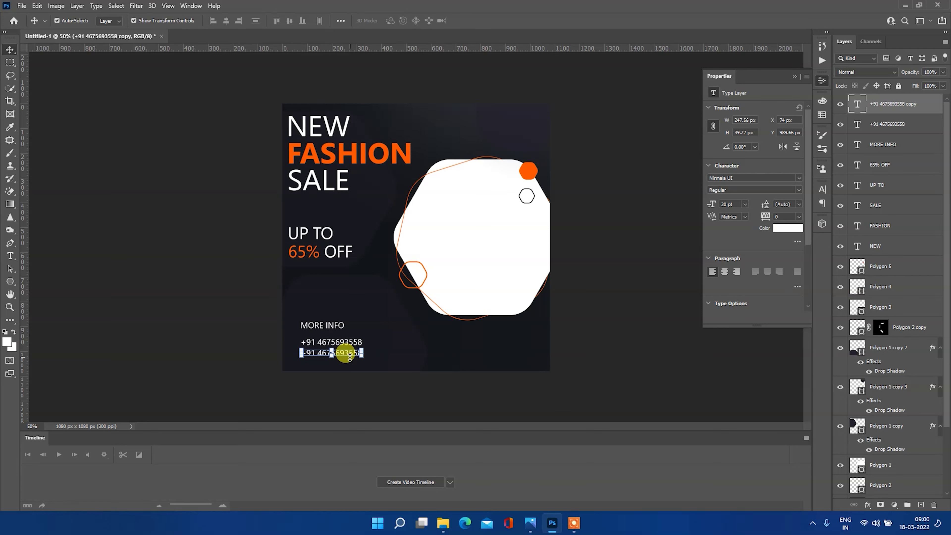
pyautogui.press('Up')
pyautogui.press('Up')
pyautogui.press('Up')
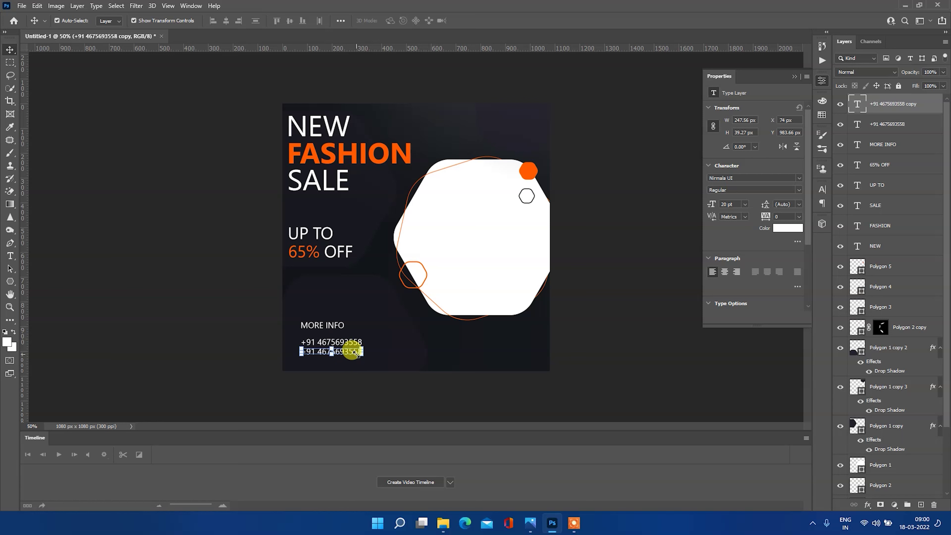
pyautogui.doubleClick(349, 353)
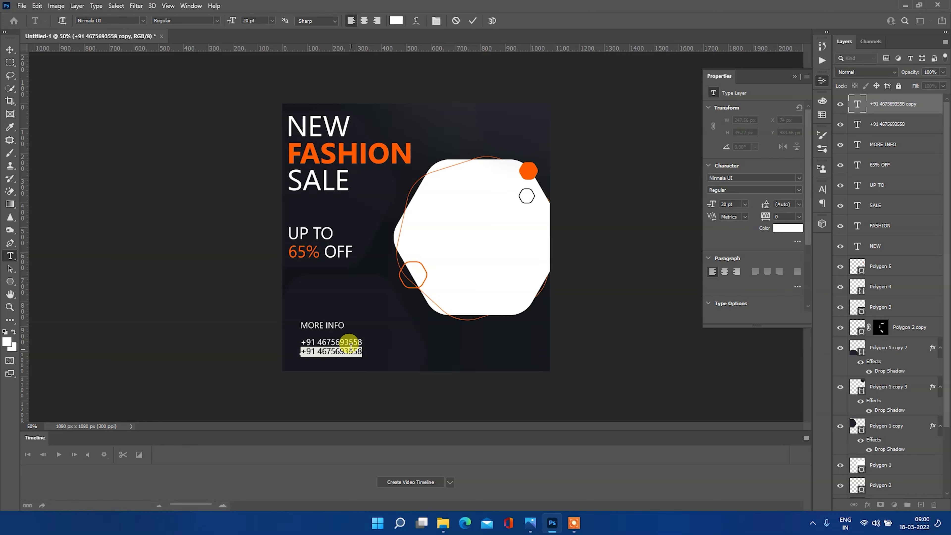
pyautogui.write('WWW.YOURSITE')
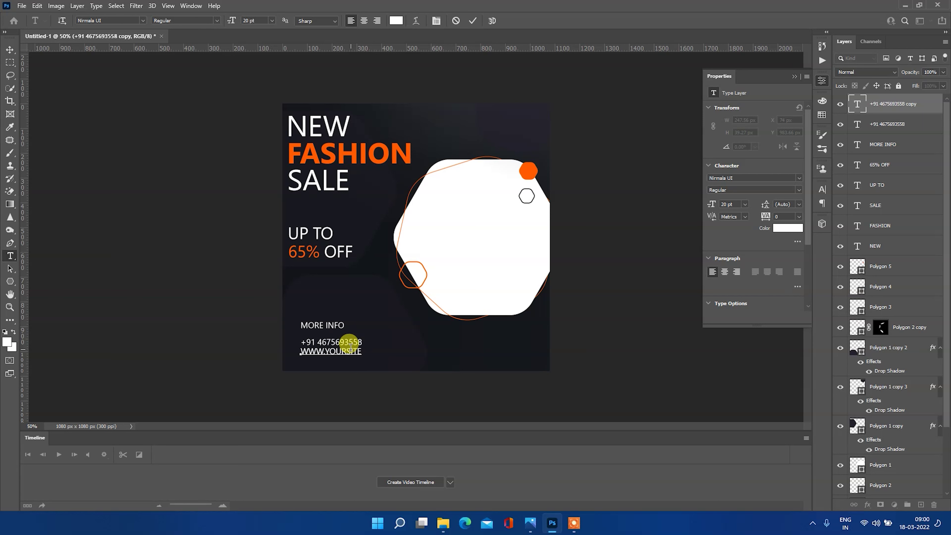
pyautogui.write('M')
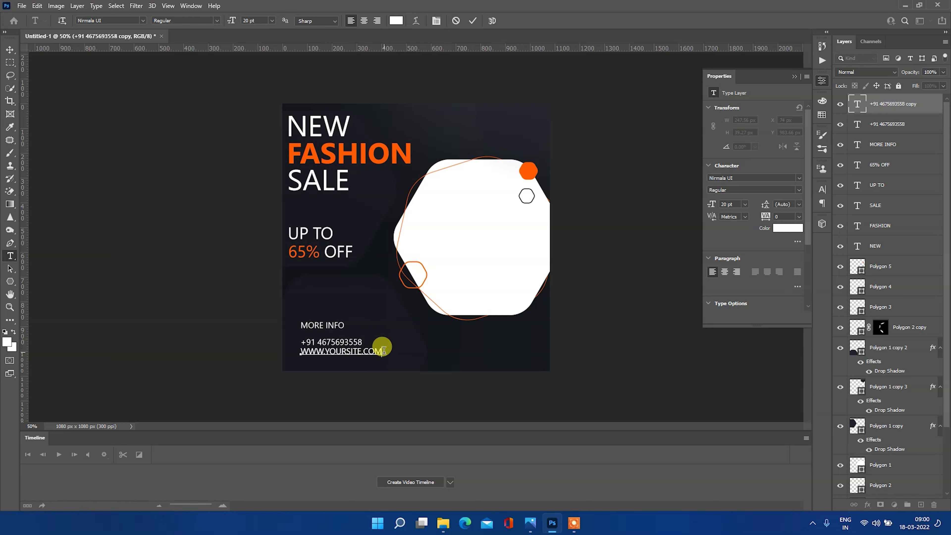
pyautogui.moveTo(384, 350); pyautogui.dragTo(299, 349)
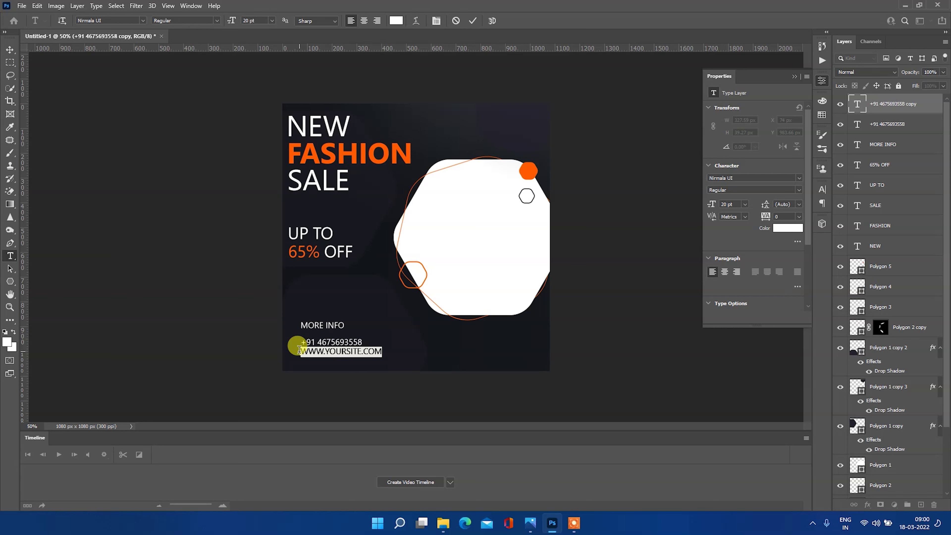
pyautogui.write('www.yoursite.com')
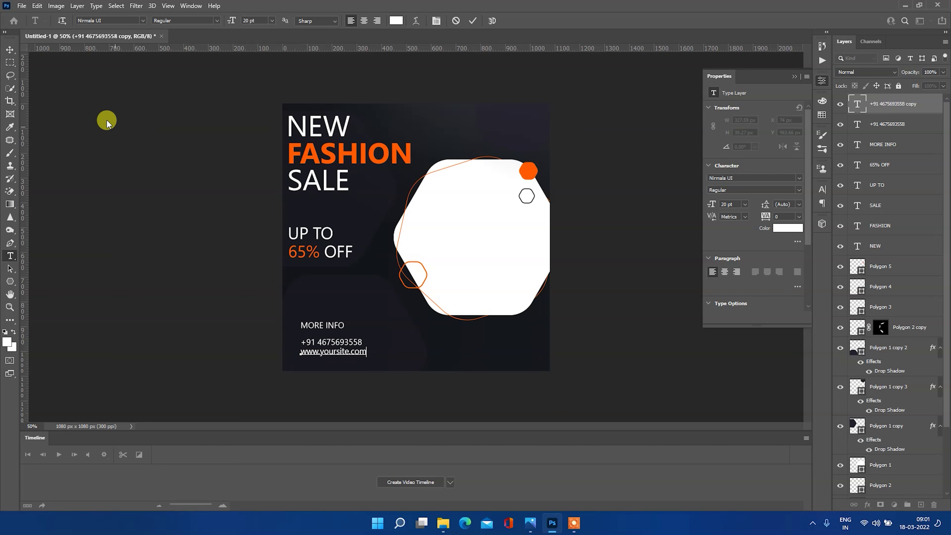
pyautogui.click(8, 51)
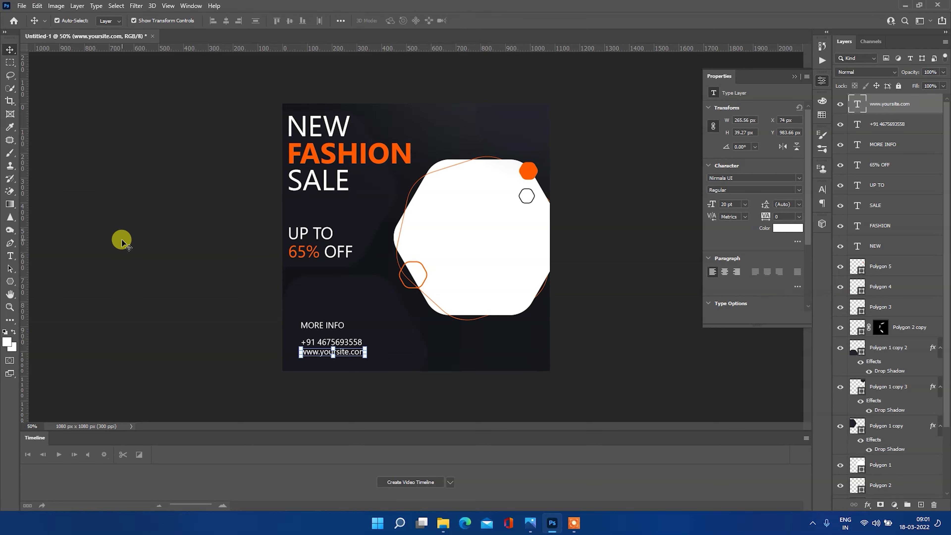
pyautogui.click(150, 265)
pyautogui.click(328, 356)
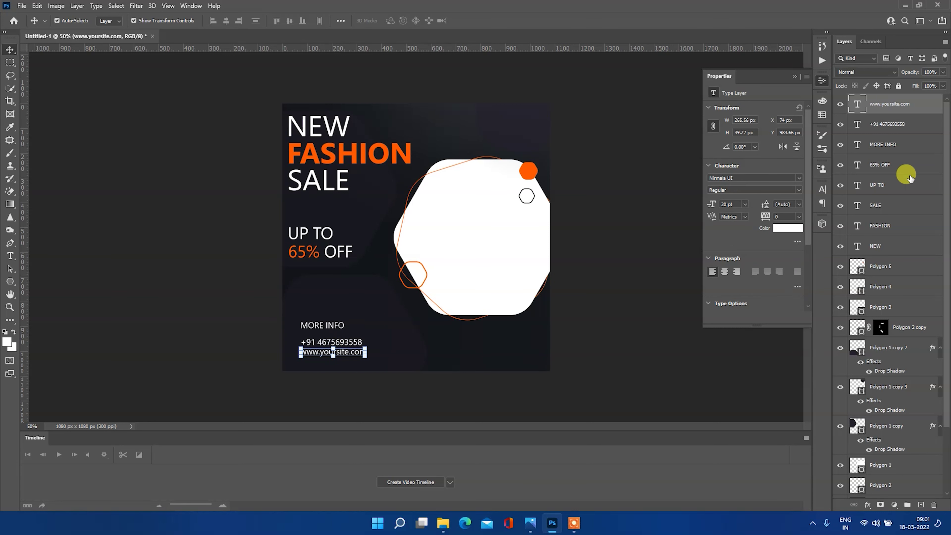
pyautogui.keyDown('ctrl'); pyautogui.click(883, 126); pyautogui.keyUp('ctrl')
pyautogui.keyDown('ctrl'); pyautogui.click(891, 148); pyautogui.keyUp('ctrl')
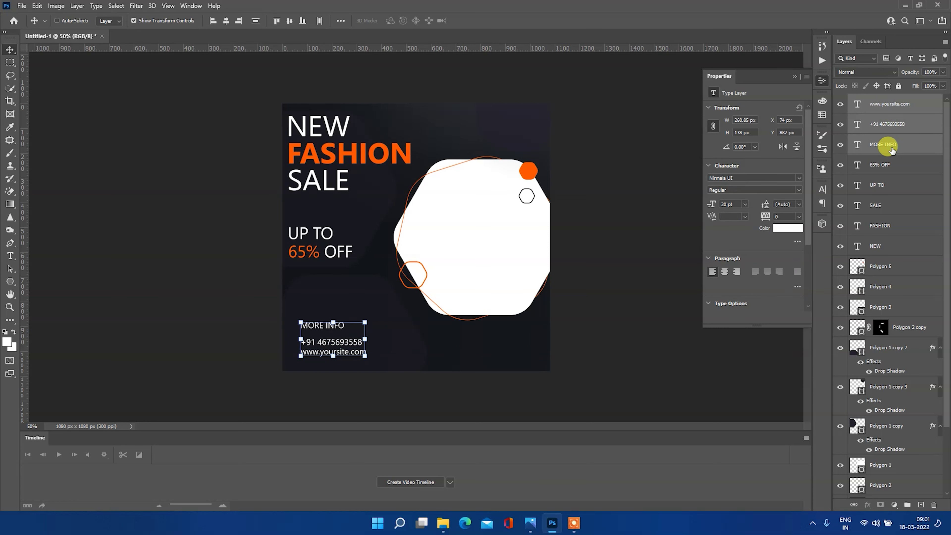
pyautogui.click(211, 22)
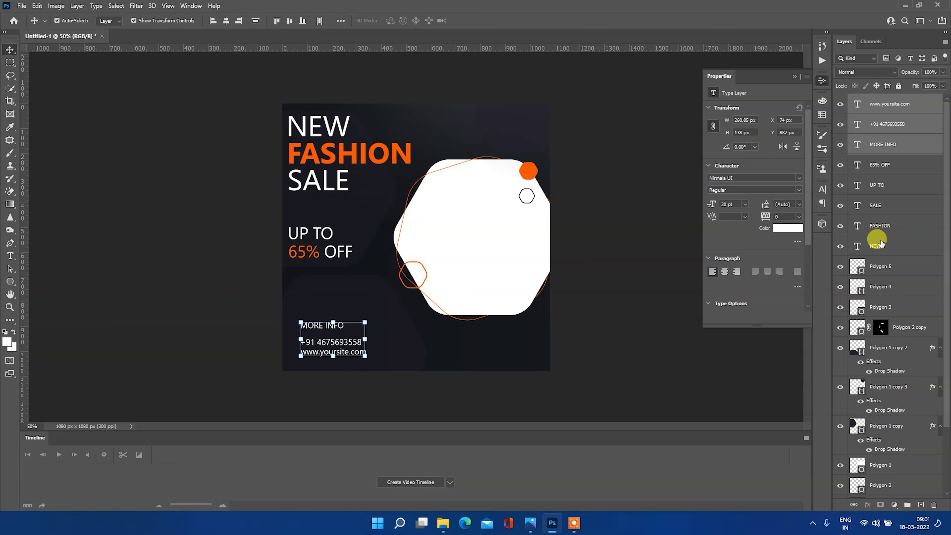
pyautogui.click(885, 103)
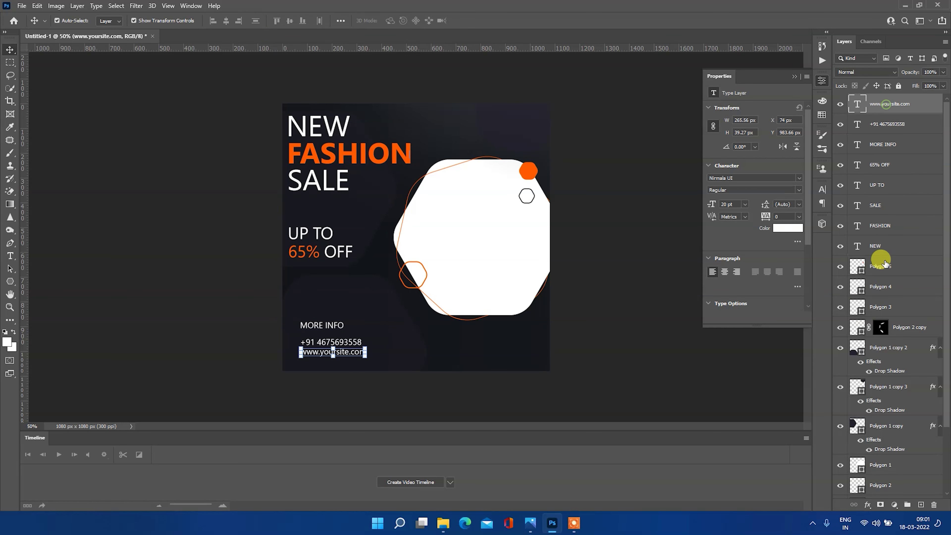
pyautogui.keyDown('shift'); pyautogui.click(872, 249); pyautogui.keyUp('shift')
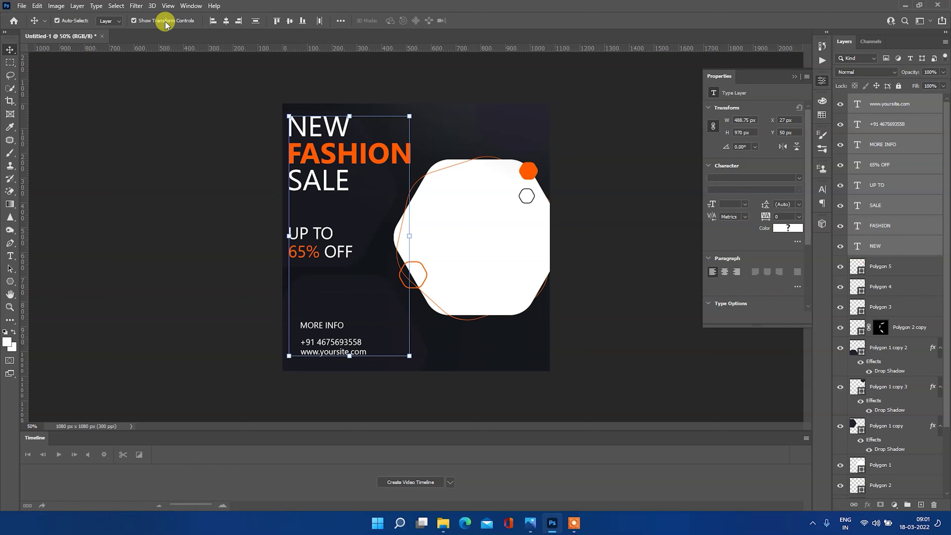
pyautogui.click(211, 21)
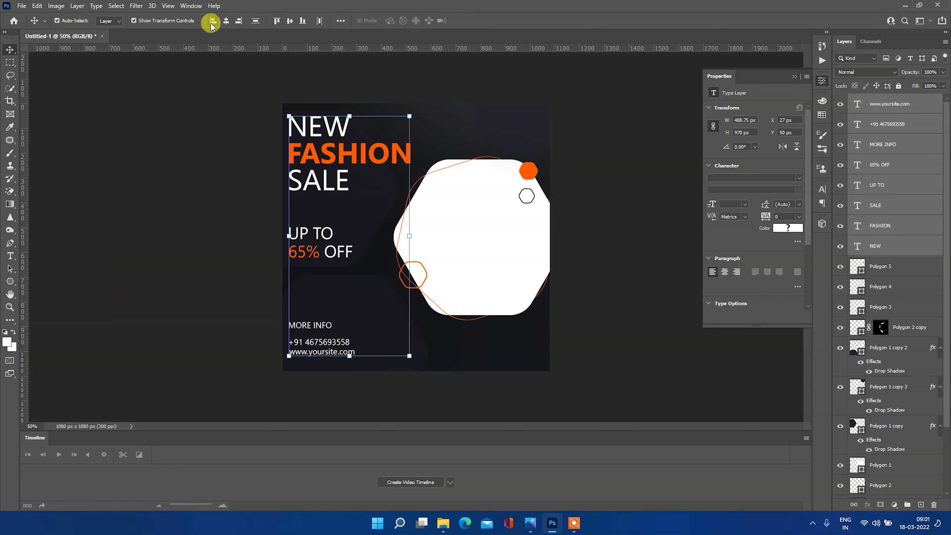
pyautogui.click(155, 279)
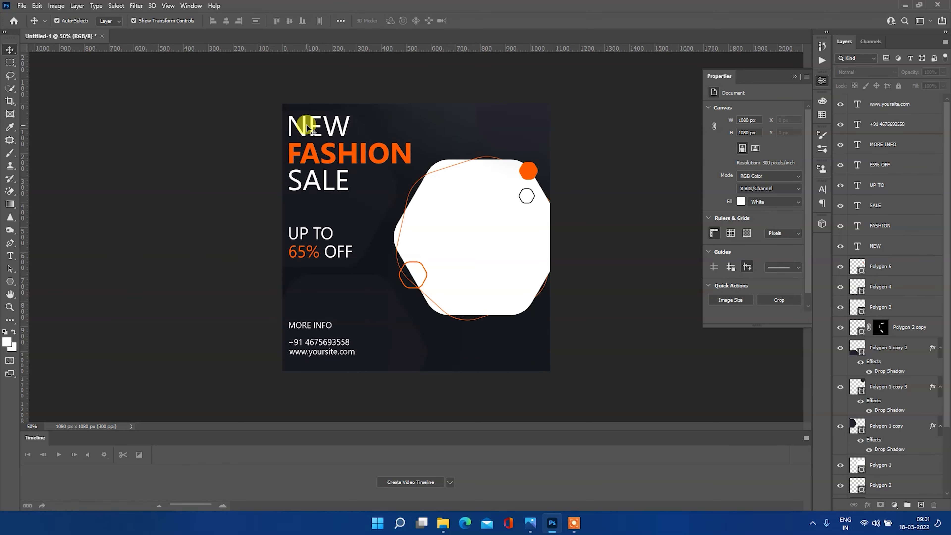
# Shift the whole text block slightly to the right
pyautogui.click(891, 104)
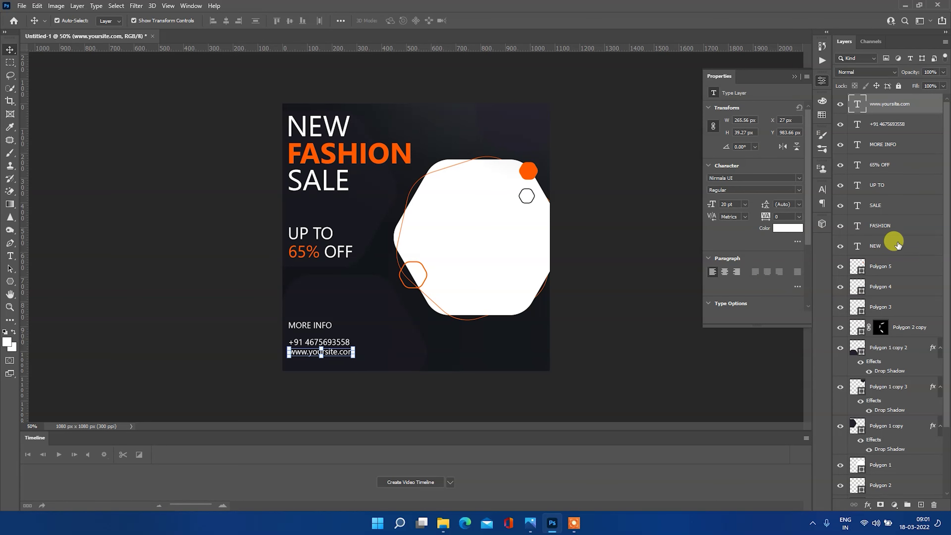
pyautogui.keyDown('shift'); pyautogui.click(881, 253); pyautogui.keyUp('shift')
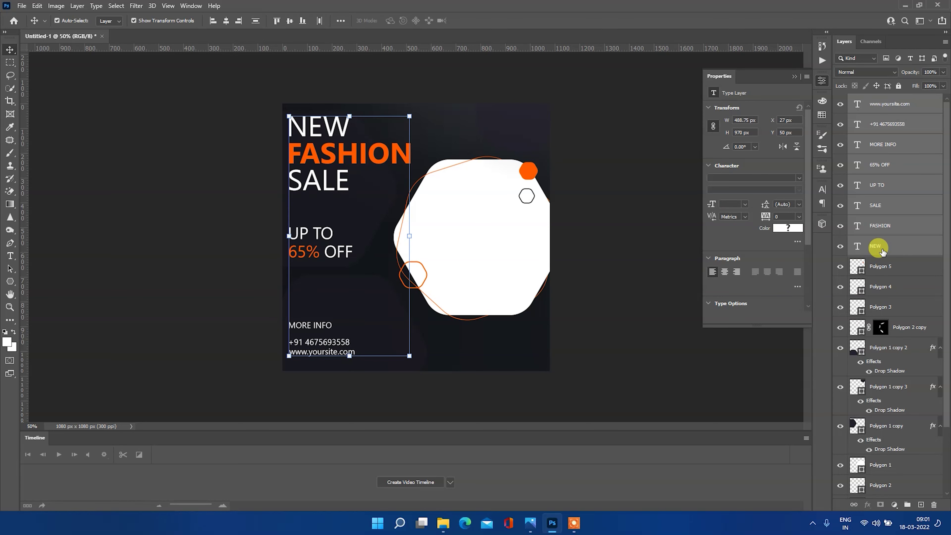
pyautogui.hotkey('shift', 'Right')
pyautogui.hotkey('shift', 'Right')
pyautogui.hotkey('shift', 'Right')
pyautogui.hotkey('shift', 'Right')
pyautogui.hotkey('shift', 'Left')
pyautogui.click(202, 270)
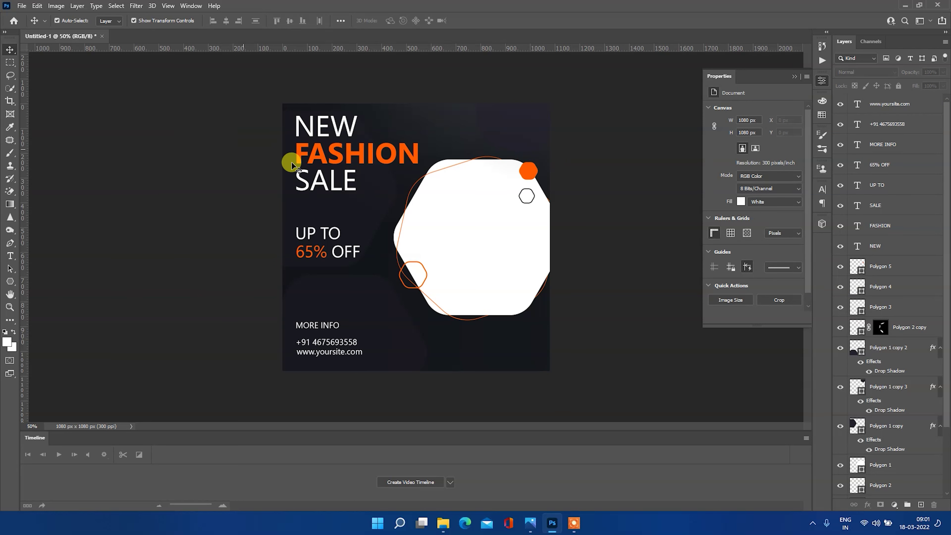
pyautogui.click(322, 325)
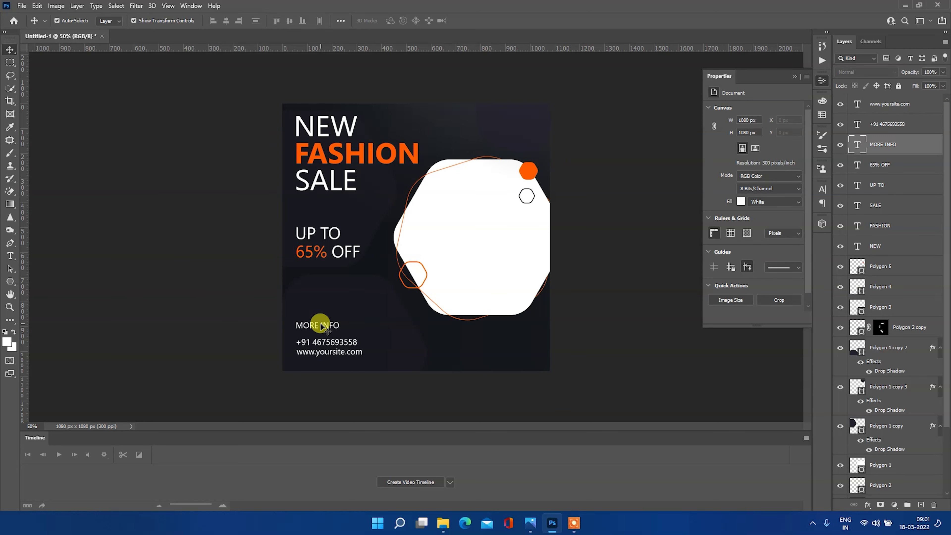
# Make MORE INFO 15 pt black (000000), then add a new layer above 65% OFF
pyautogui.click(733, 204)
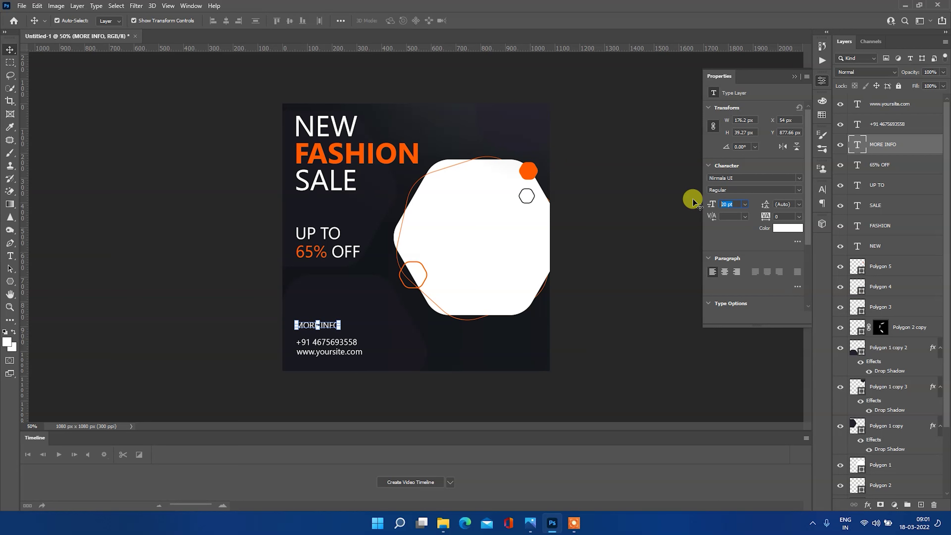
pyautogui.click(210, 369)
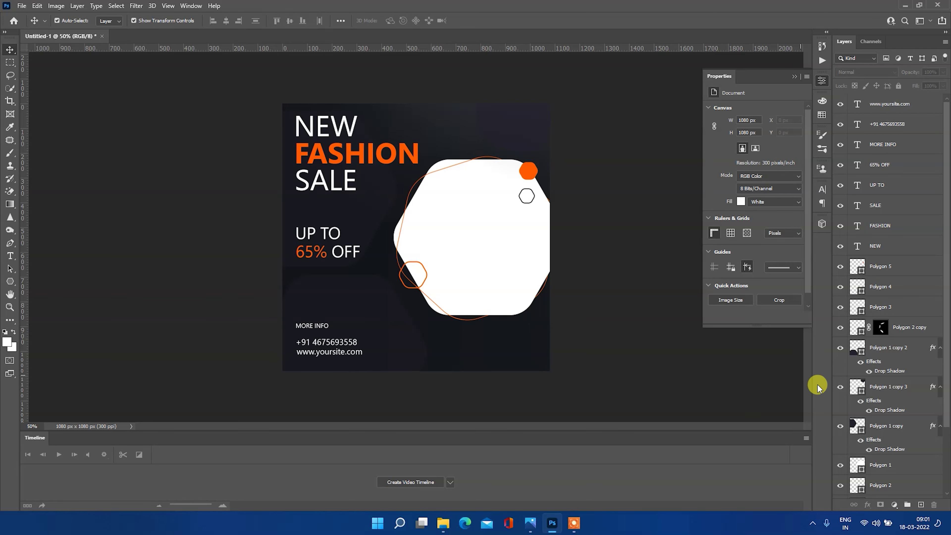
pyautogui.doubleClick(317, 327)
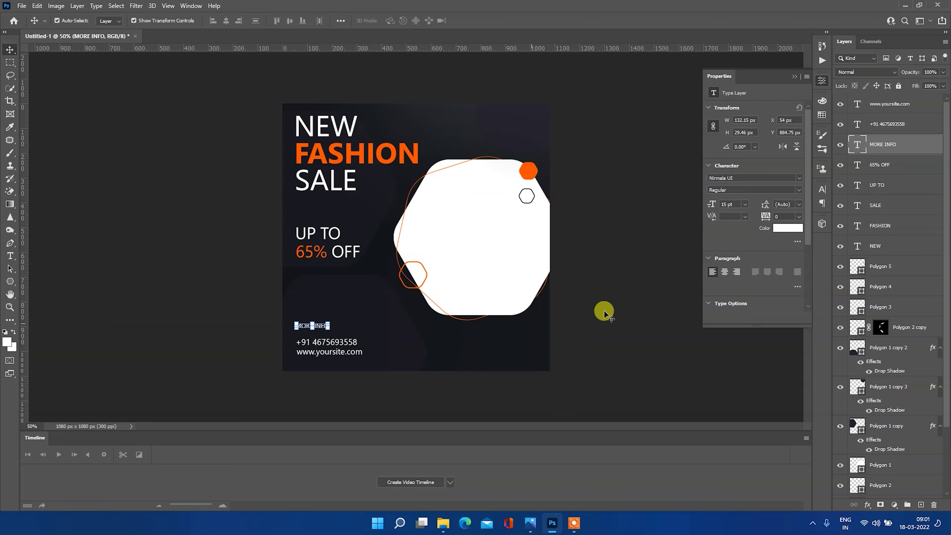
pyautogui.click(788, 228)
pyautogui.write('000000')
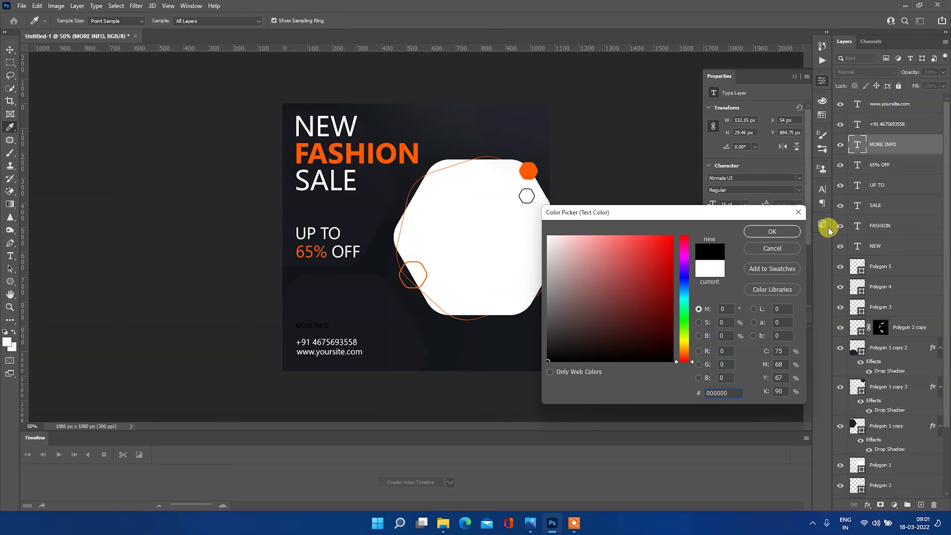
pyautogui.click(775, 233)
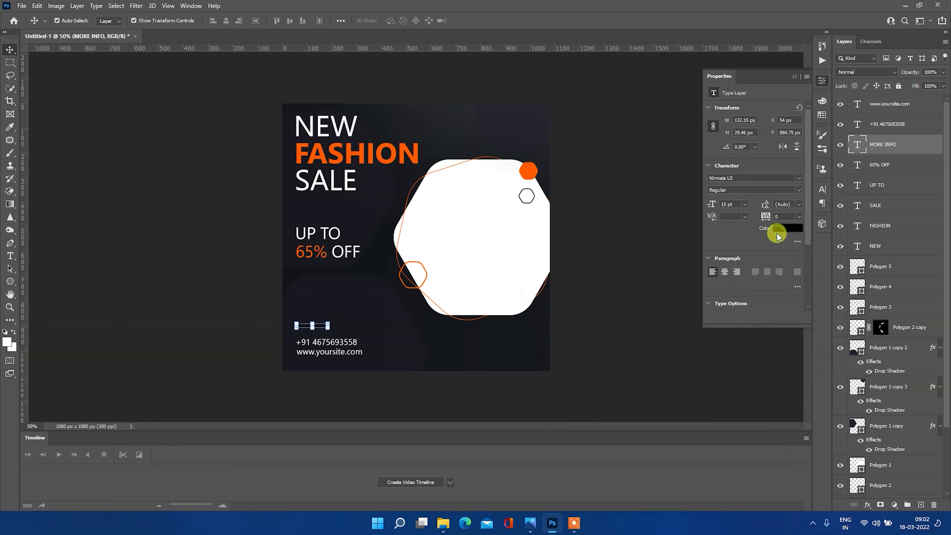
pyautogui.click(860, 167)
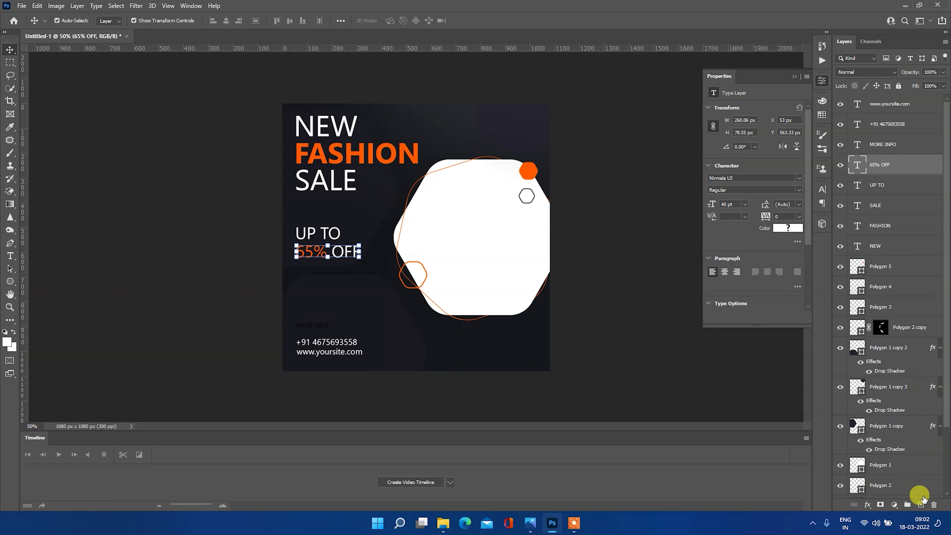
pyautogui.click(920, 504)
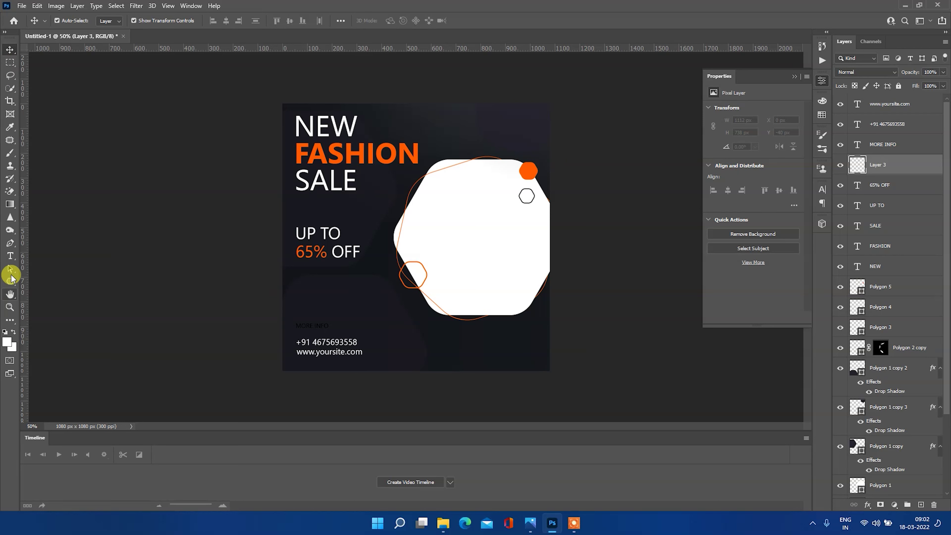
# Draw an orange rectangle around the MORE INFO text to form a button
pyautogui.click(9, 206)
pyautogui.rightClick(9, 208)
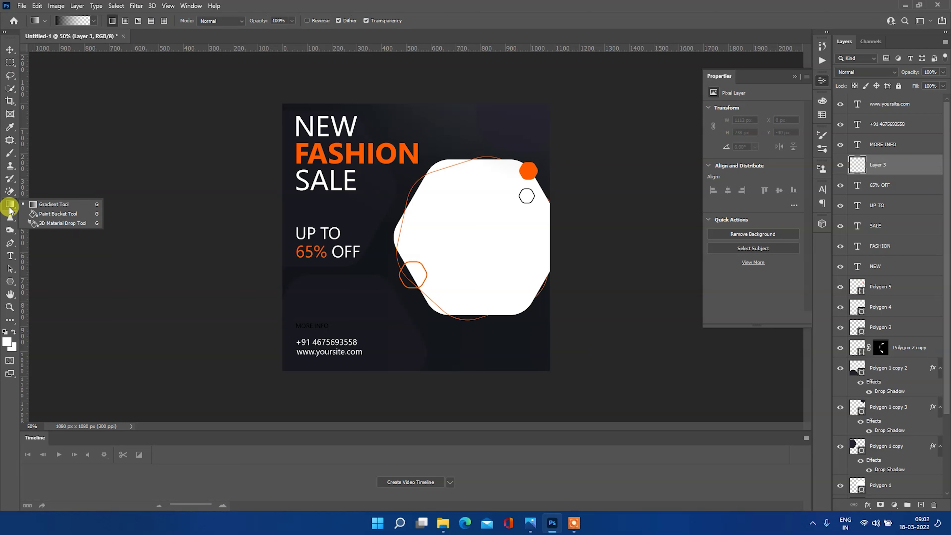
pyautogui.click(12, 280)
pyautogui.rightClick(12, 281)
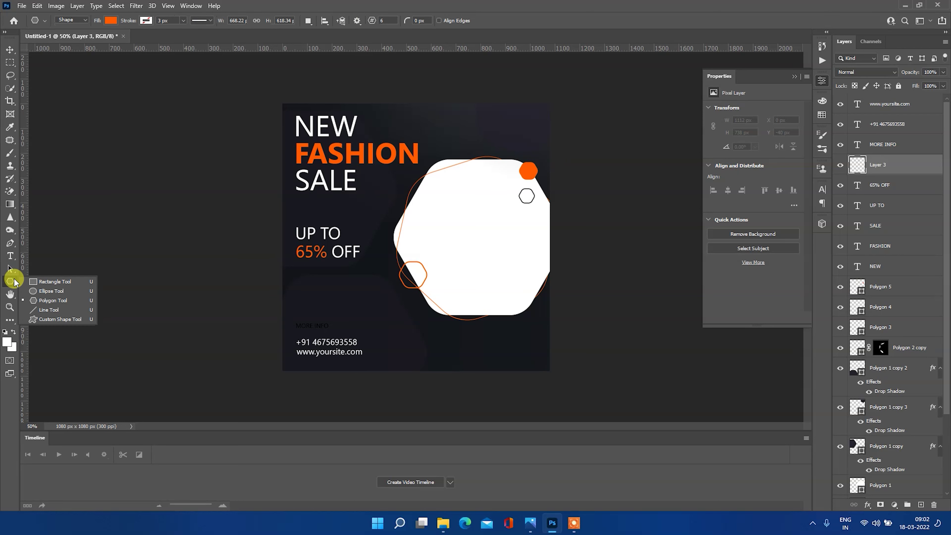
pyautogui.click(60, 281)
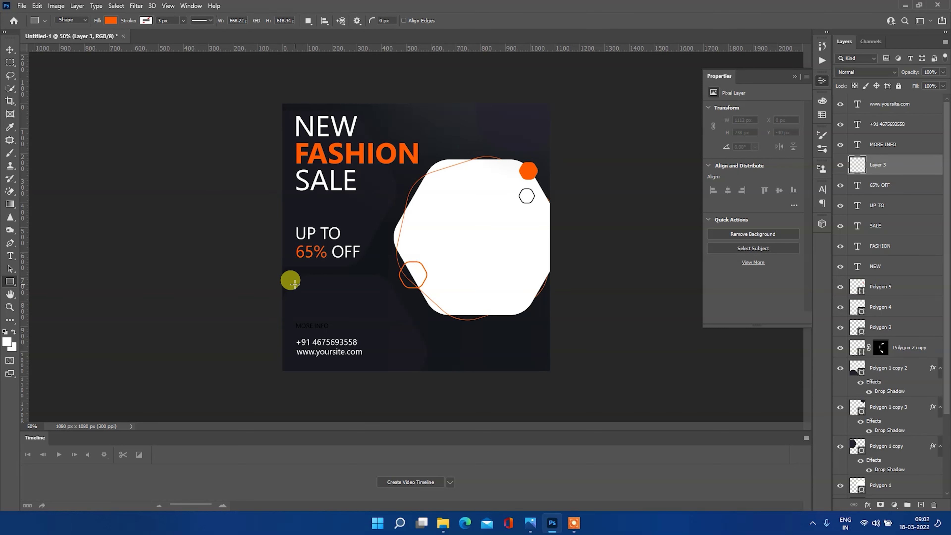
pyautogui.hotkey('ctrl', '+')
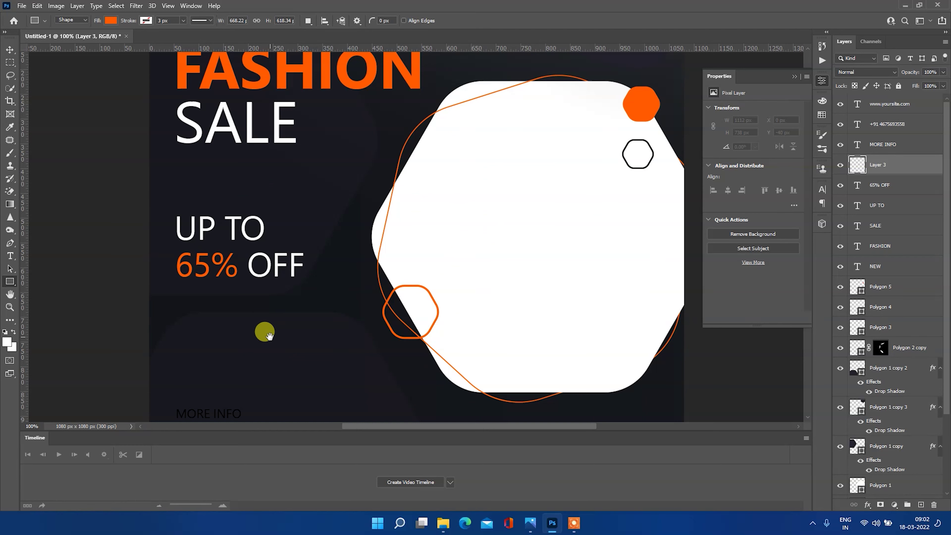
pyautogui.moveTo(265, 332); pyautogui.dragTo(284, 224)
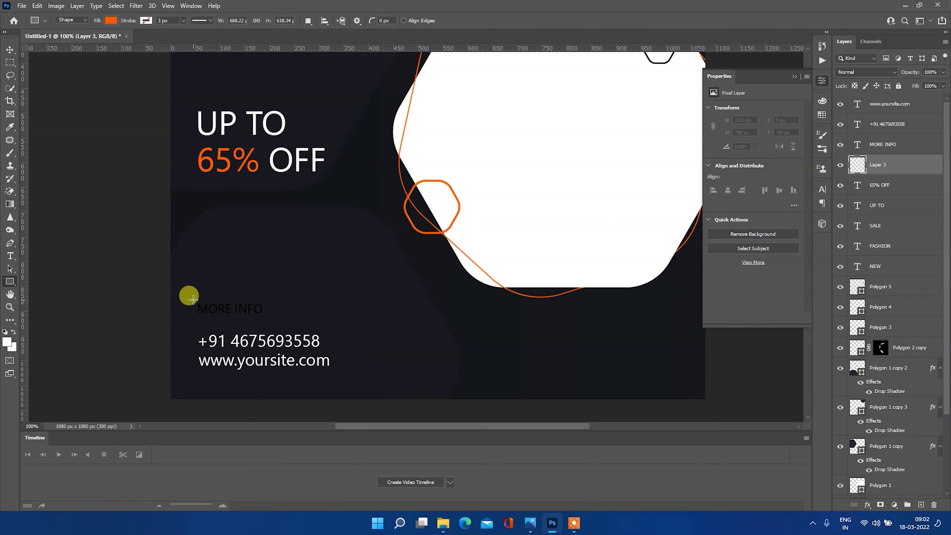
pyautogui.moveTo(195, 300); pyautogui.dragTo(274, 316)
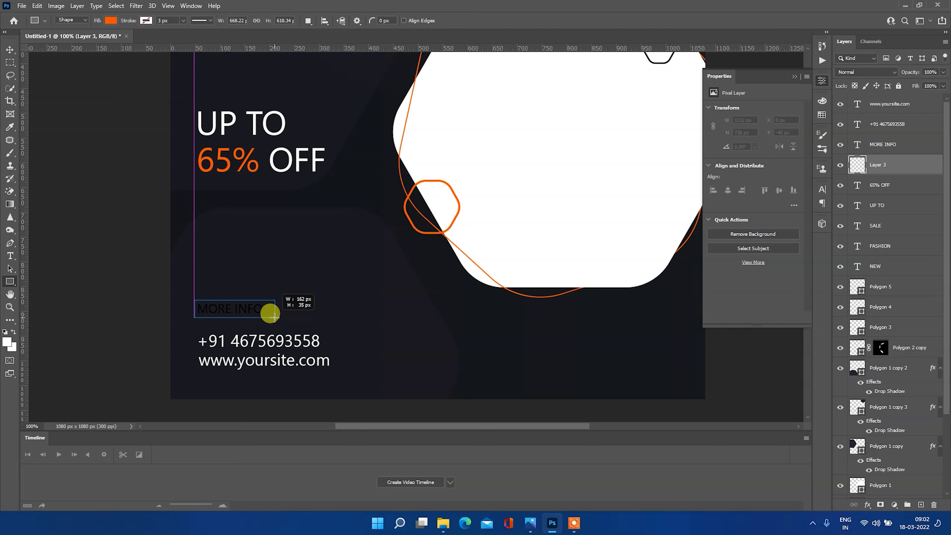
pyautogui.moveTo(274, 317); pyautogui.dragTo(274, 317)
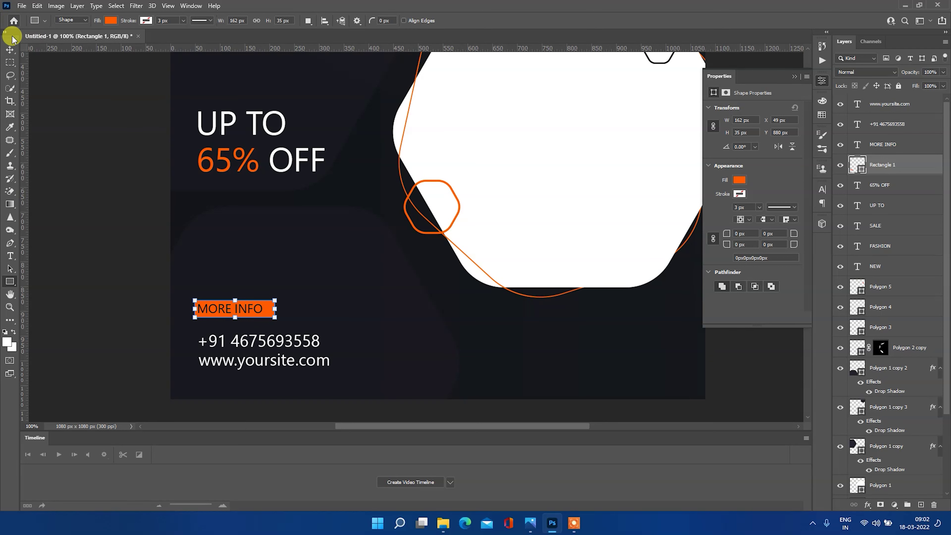
pyautogui.click(10, 50)
pyautogui.click(69, 193)
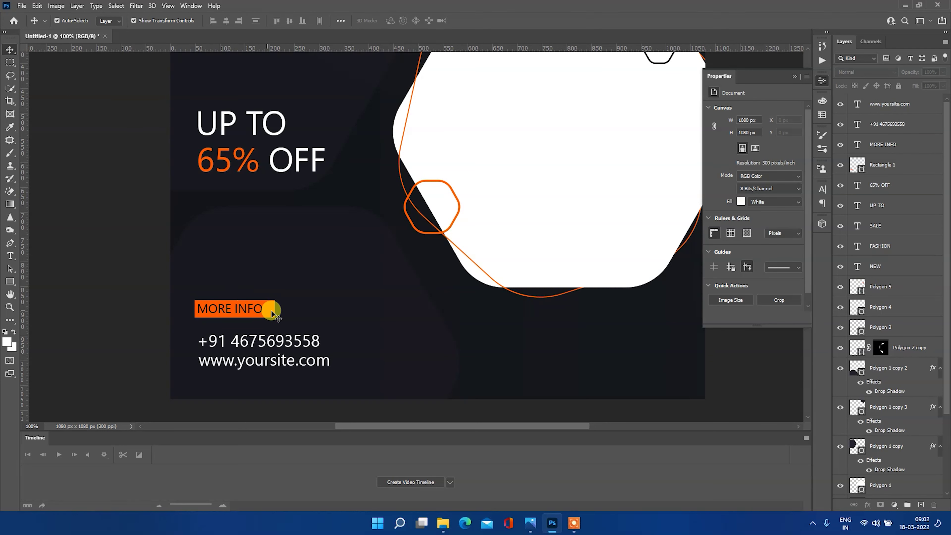
pyautogui.hotkey('ctrl', '-')
pyautogui.hotkey('ctrl', '-')
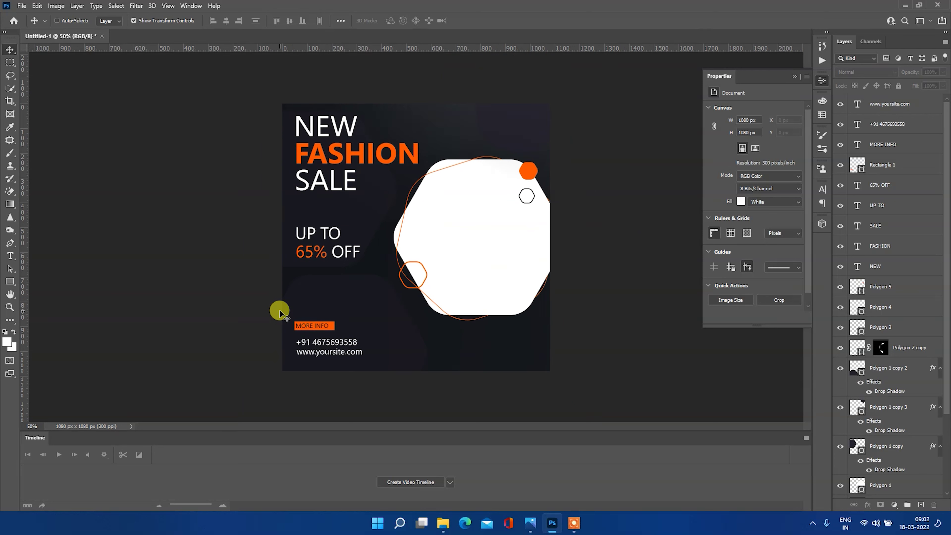
pyautogui.click(891, 271)
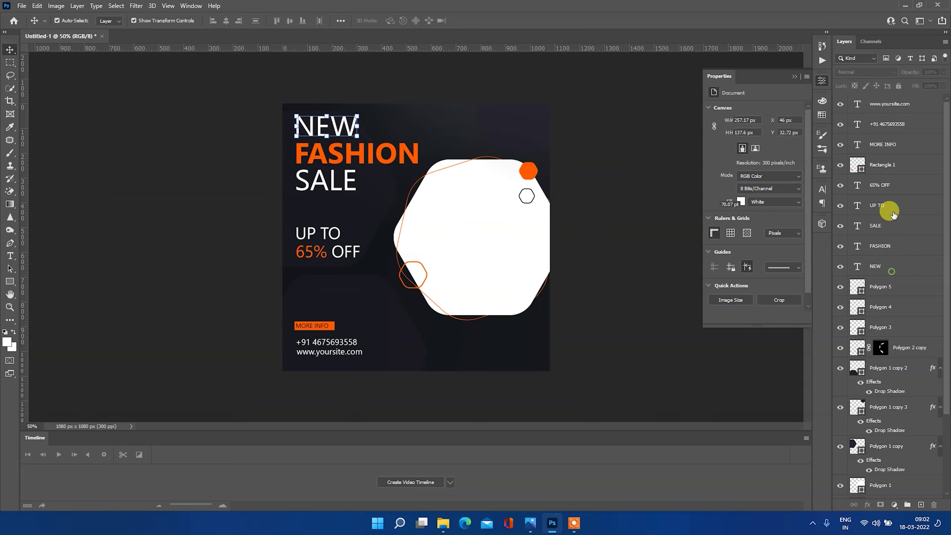
pyautogui.keyDown('shift'); pyautogui.click(889, 104); pyautogui.keyUp('shift')
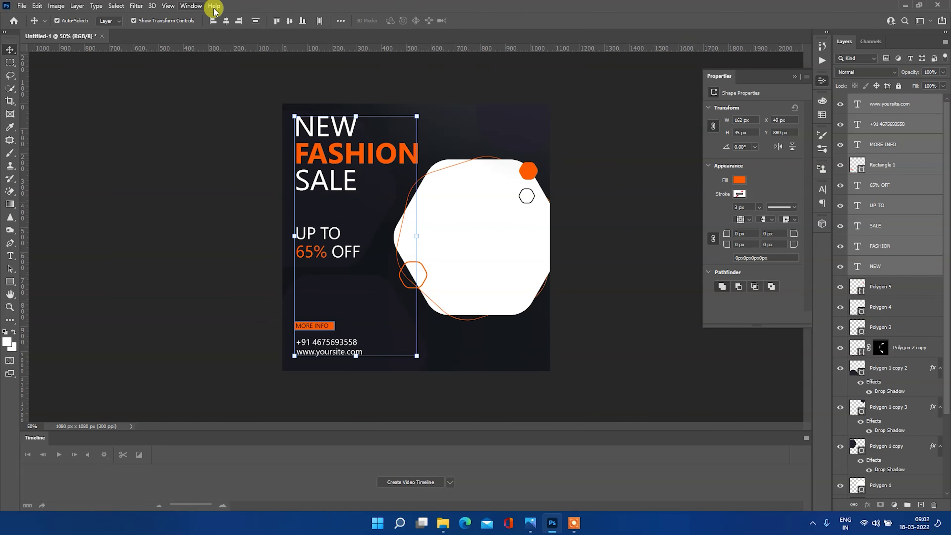
pyautogui.click(213, 20)
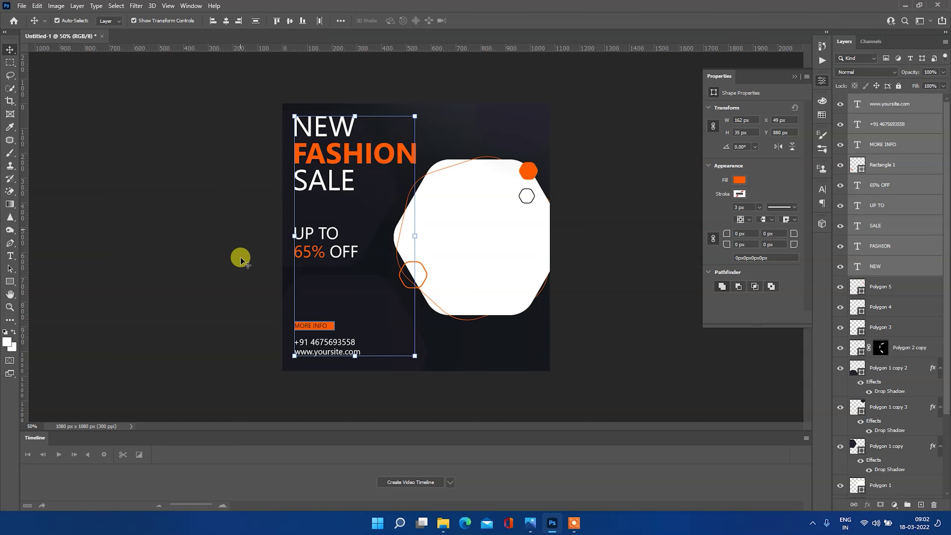
pyautogui.hotkey('shift', 'Right')
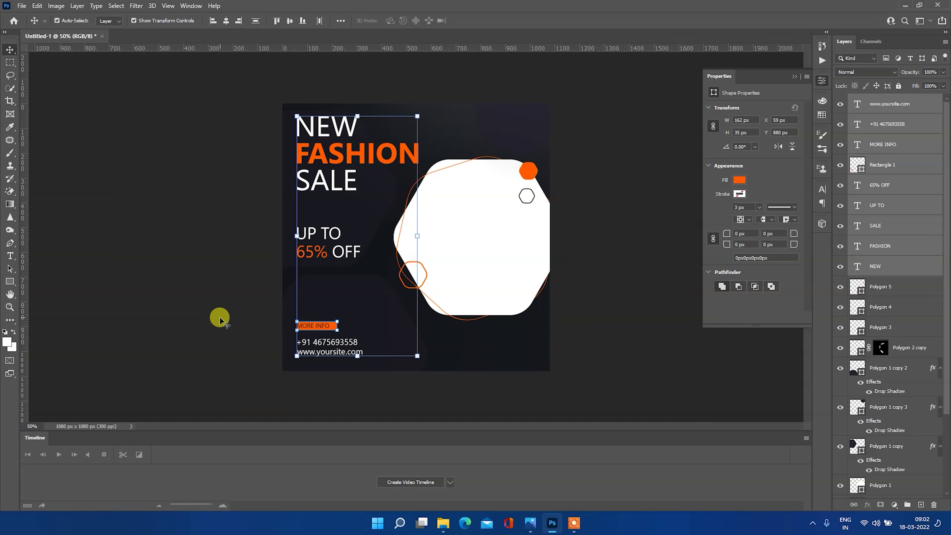
# Nudge MORE INFO right to centre it within the orange button
pyautogui.click(316, 325)
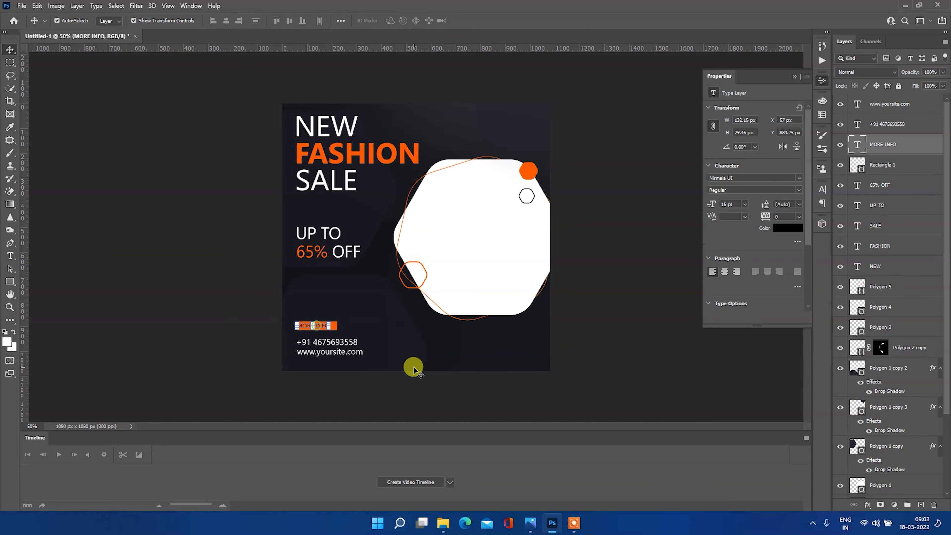
pyautogui.hotkey('shift', 'Right')
pyautogui.hotkey('shift', 'Right')
pyautogui.click(215, 340)
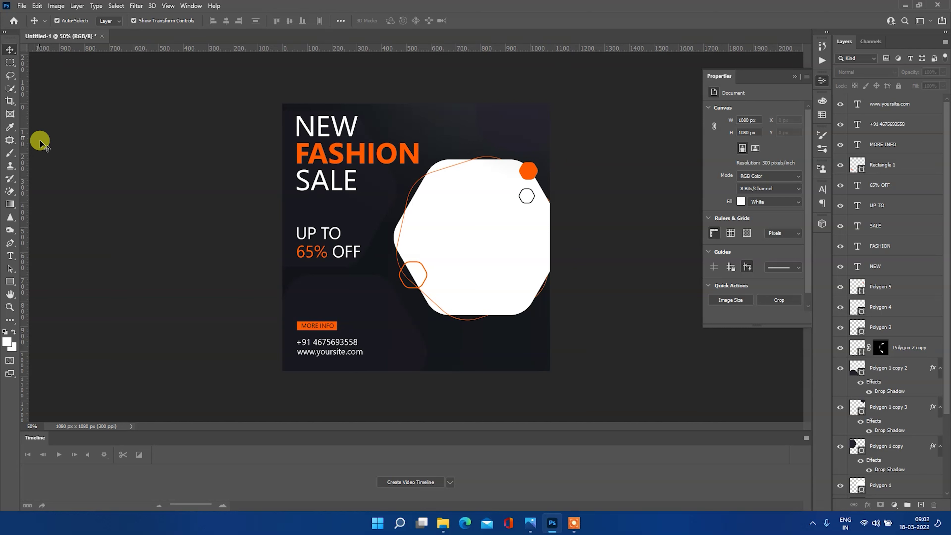
pyautogui.click(11, 255)
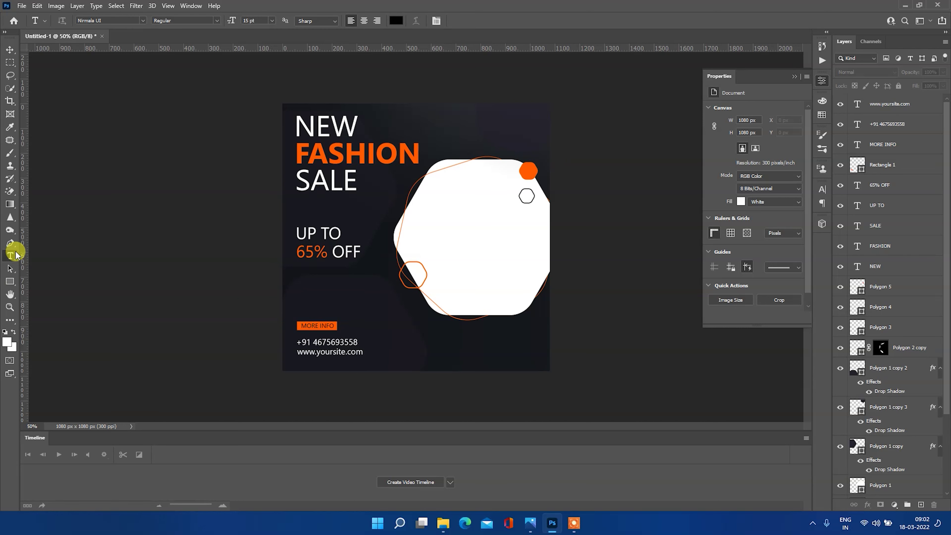
# Draw a small 33 px orange square near the poster's top edge, above the hexagon
pyautogui.click(11, 282)
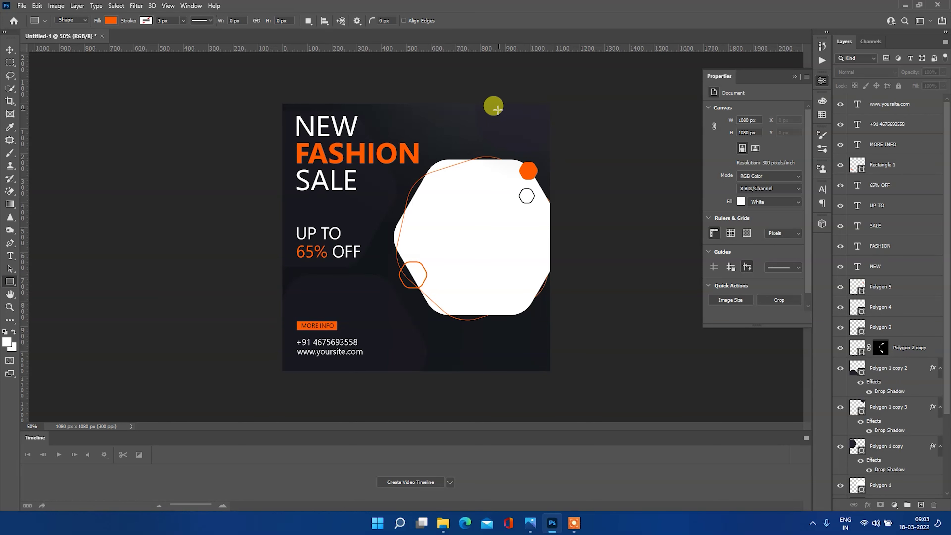
pyautogui.scroll(1, 497, 110)
pyautogui.scroll(1, 494, 106)
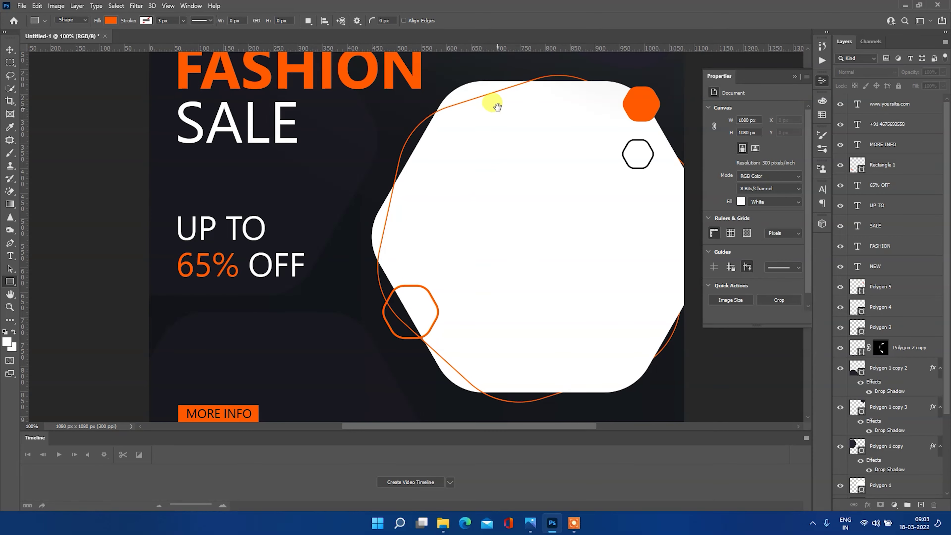
pyautogui.scroll(3, 493, 99)
pyautogui.scroll(3, 528, 144)
pyautogui.moveTo(512, 183); pyautogui.dragTo(464, 175)
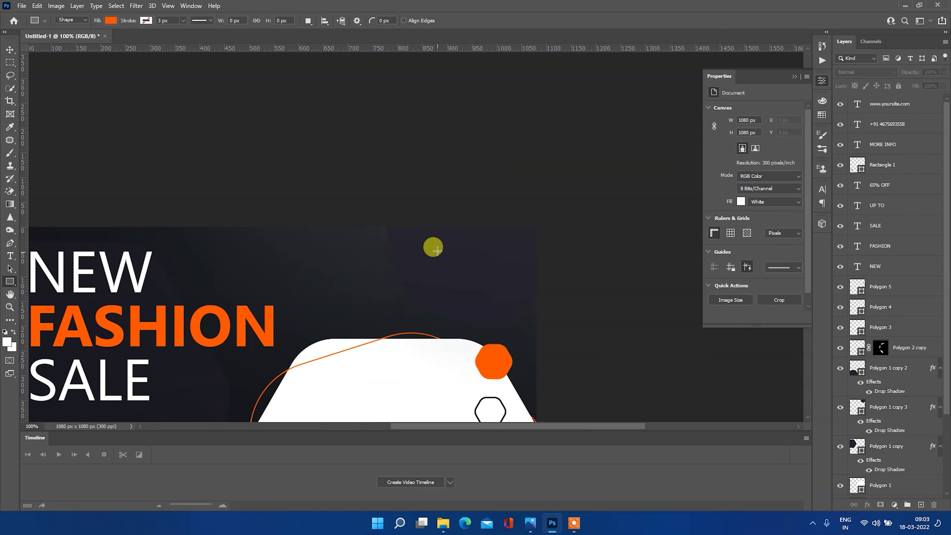
pyautogui.moveTo(406, 246); pyautogui.dragTo(422, 263)
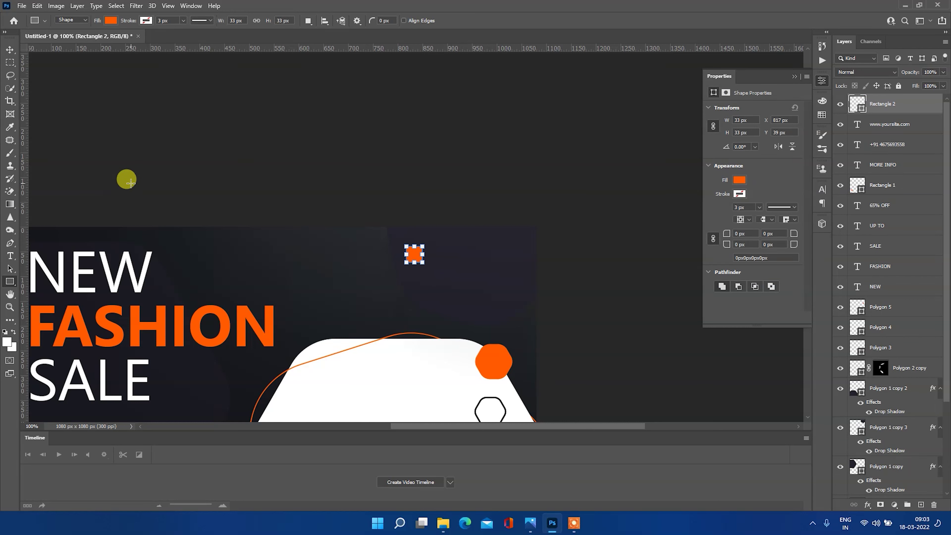
pyautogui.click(130, 183)
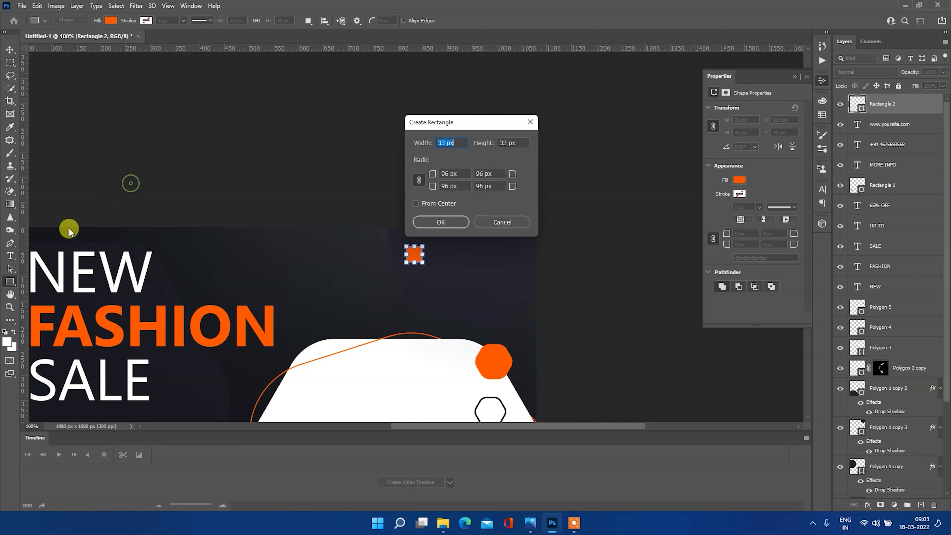
pyautogui.click(492, 219)
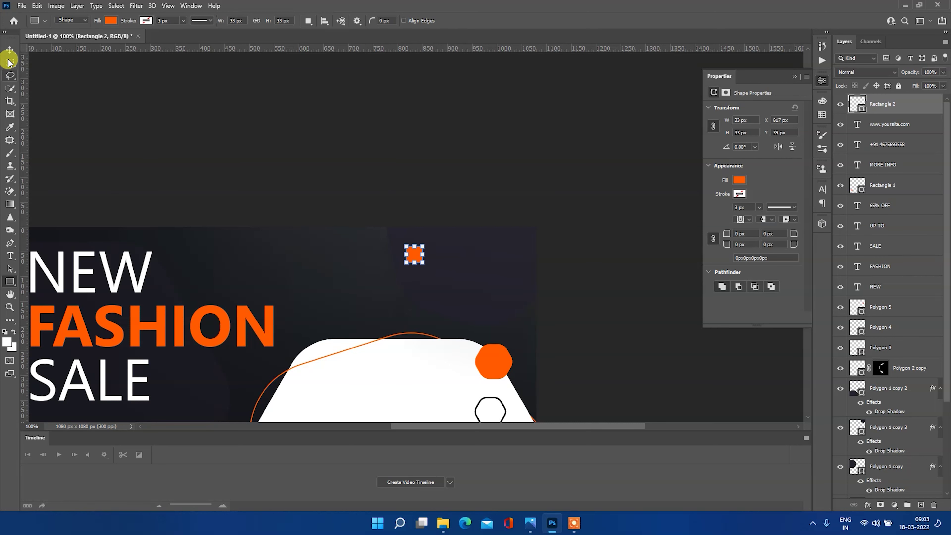
pyautogui.click(9, 51)
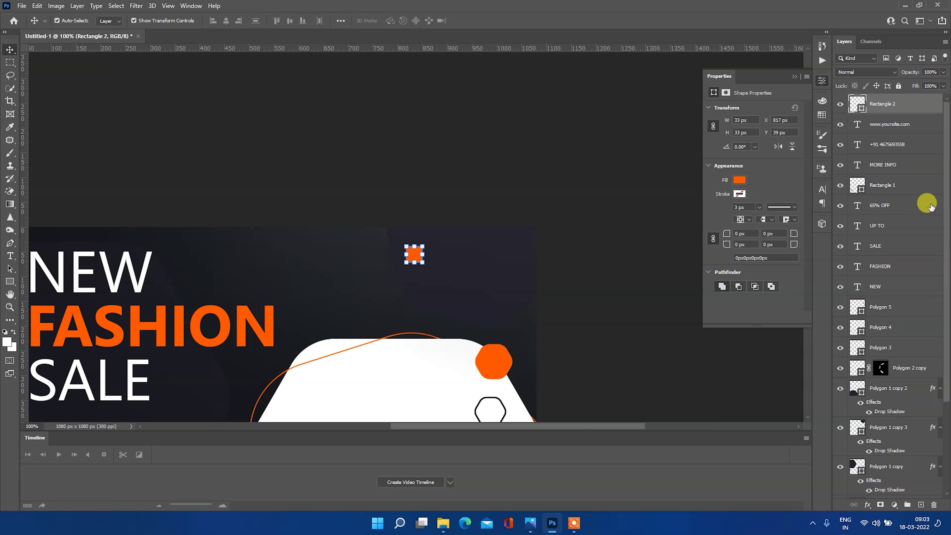
pyautogui.click(908, 128)
pyautogui.click(905, 103)
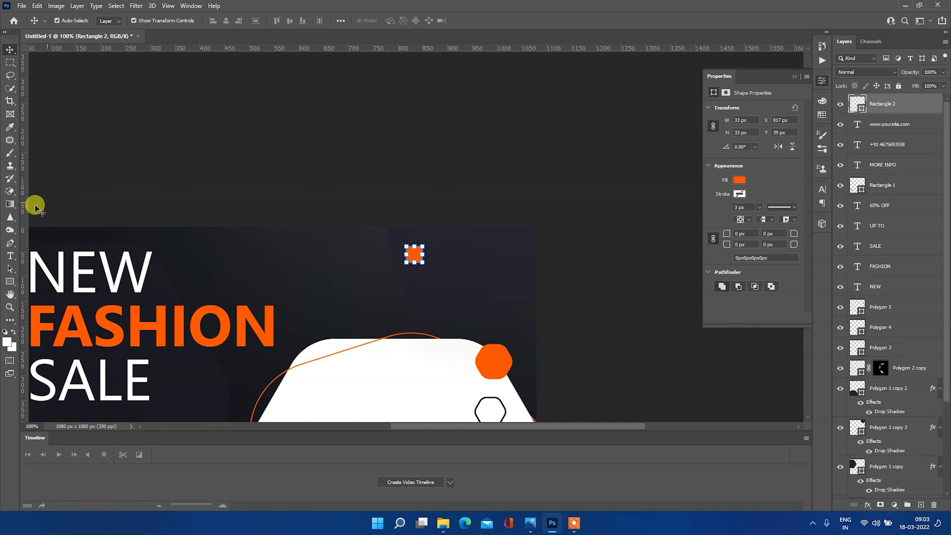
pyautogui.click(10, 285)
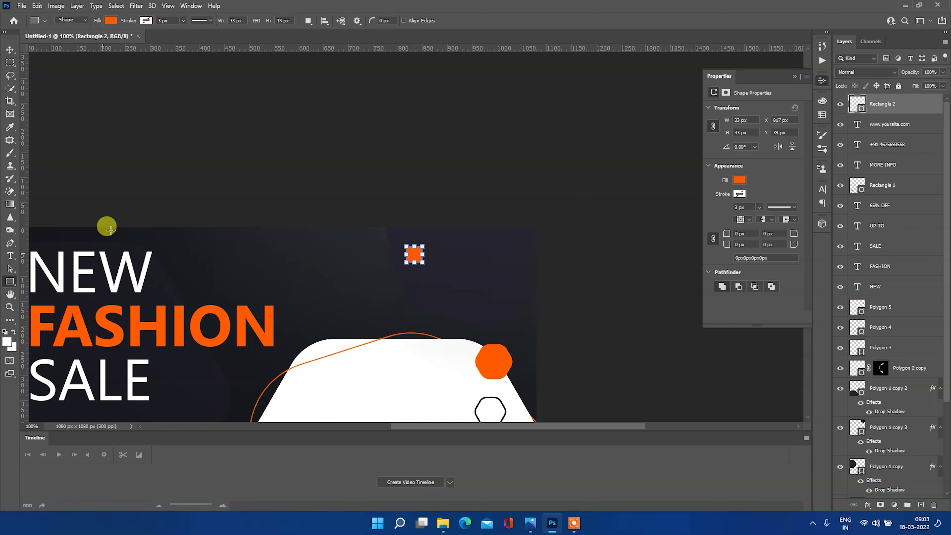
pyautogui.click(109, 21)
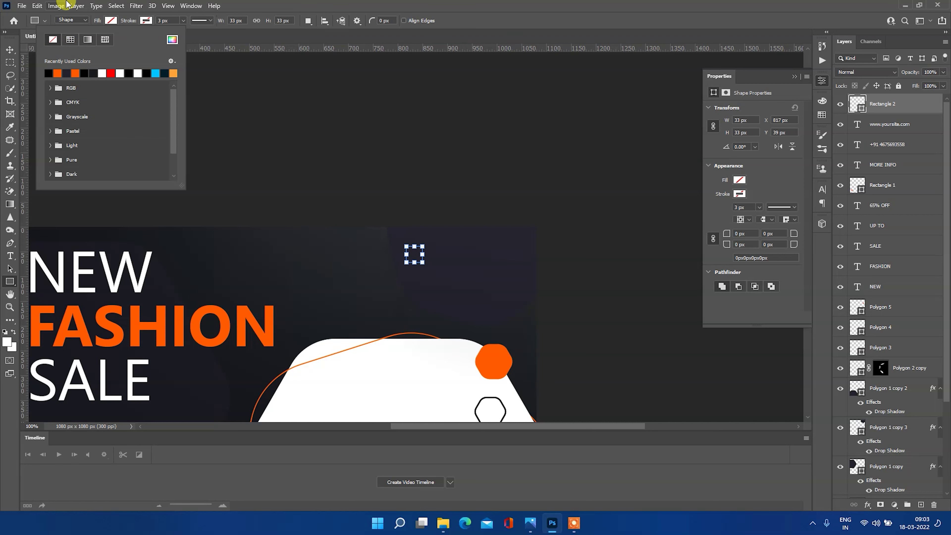
pyautogui.click(276, 71)
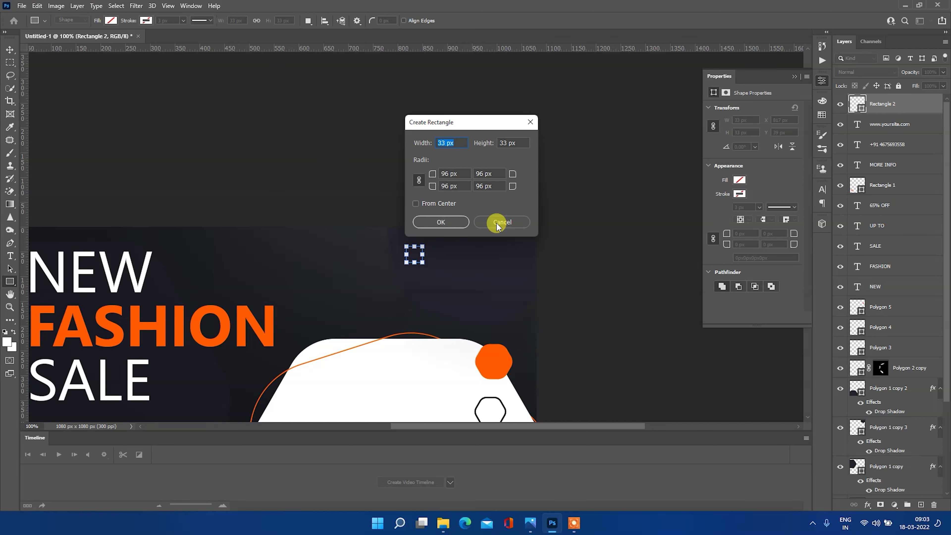
pyautogui.click(495, 222)
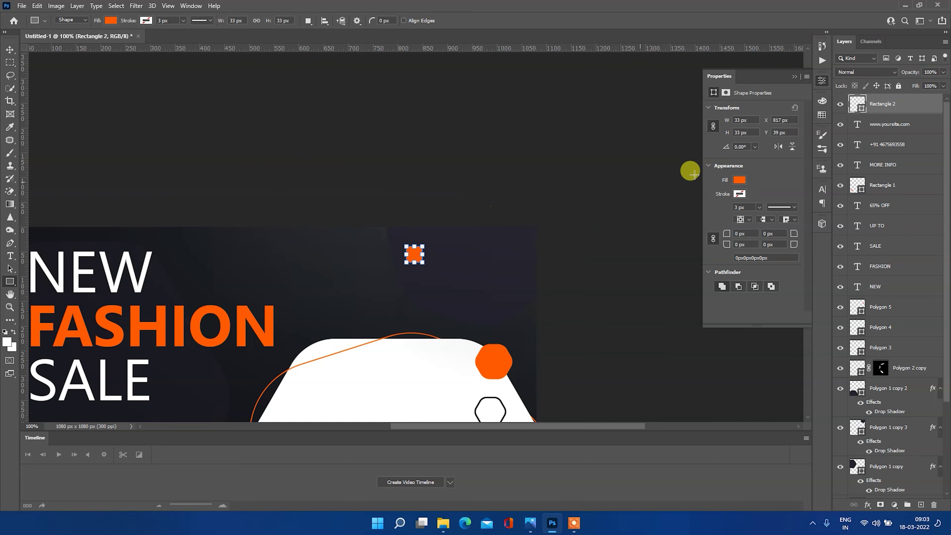
pyautogui.click(899, 127)
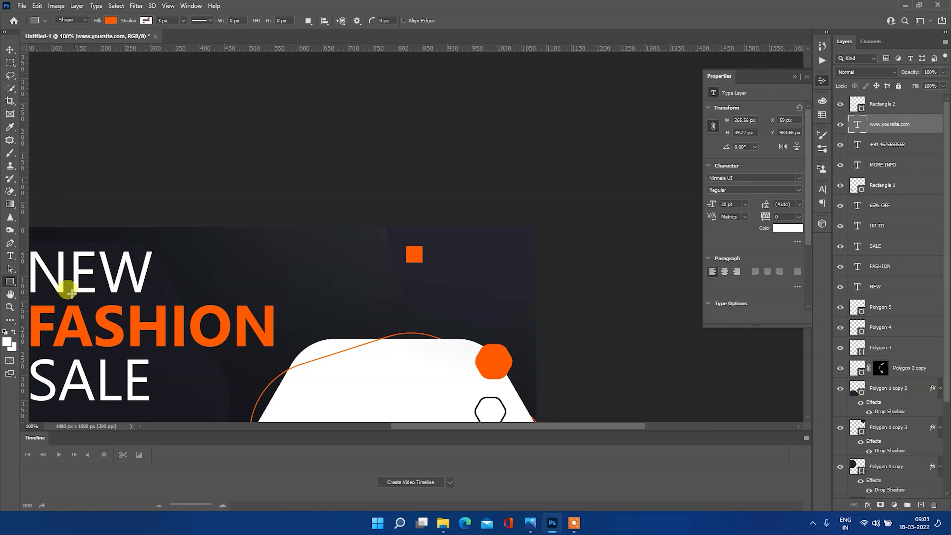
pyautogui.click(9, 49)
pyautogui.click(892, 111)
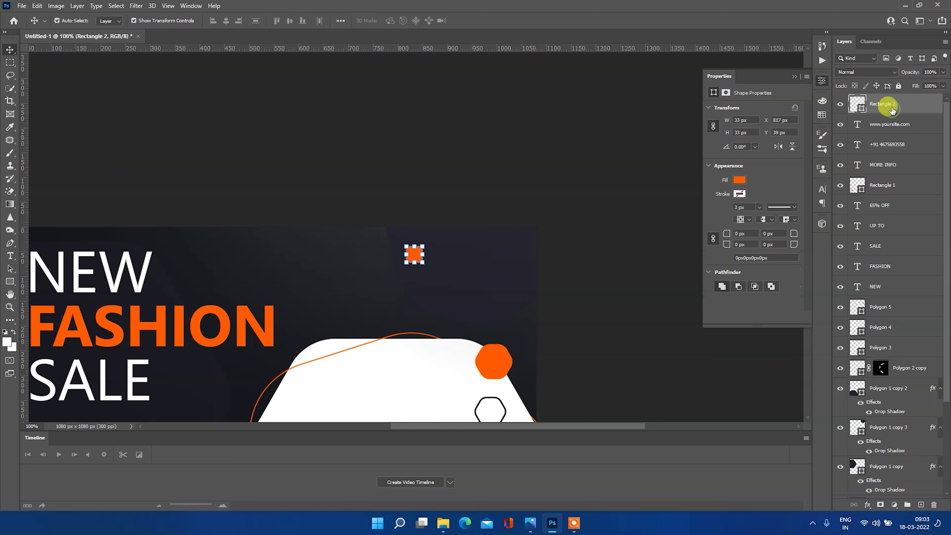
# Duplicate the small orange square and offset the copy upward
pyautogui.hotkey('ctrl', 'j')
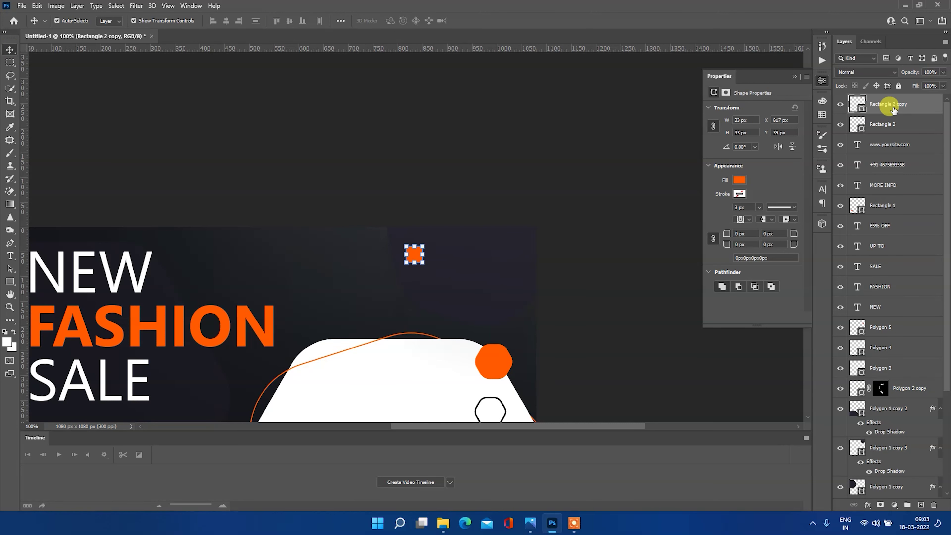
pyautogui.hotkey('shift', 'Up')
pyautogui.hotkey('shift', 'Up')
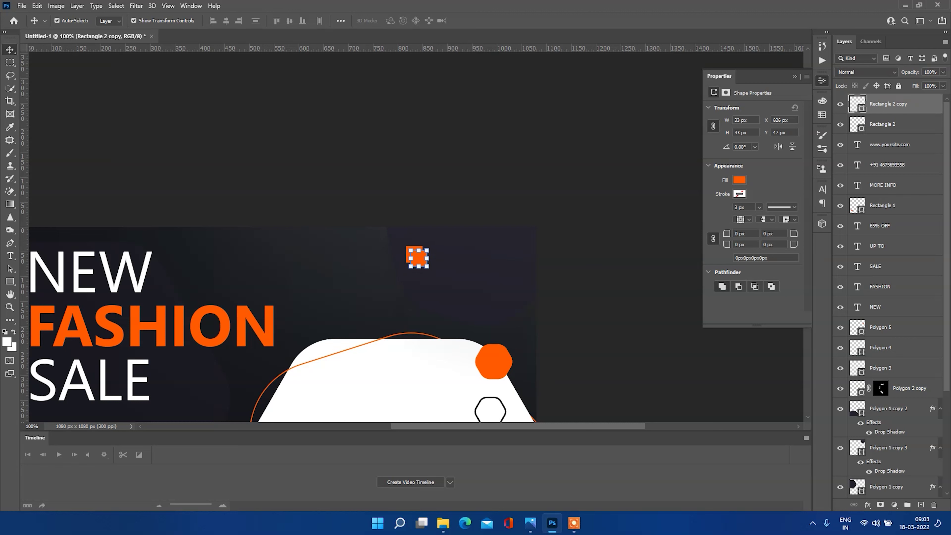
pyautogui.click(9, 280)
# Give the square copy a white stroke and no fill
pyautogui.click(144, 21)
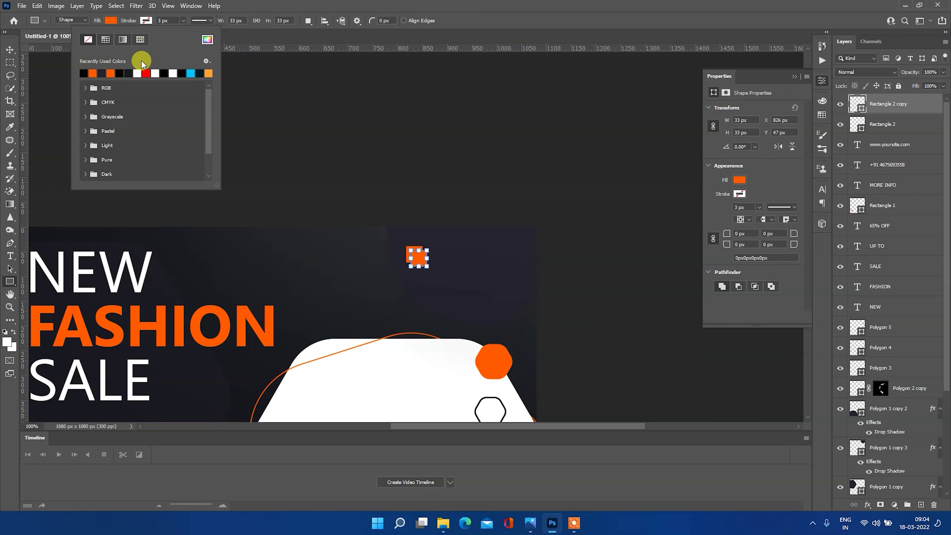
pyautogui.click(173, 73)
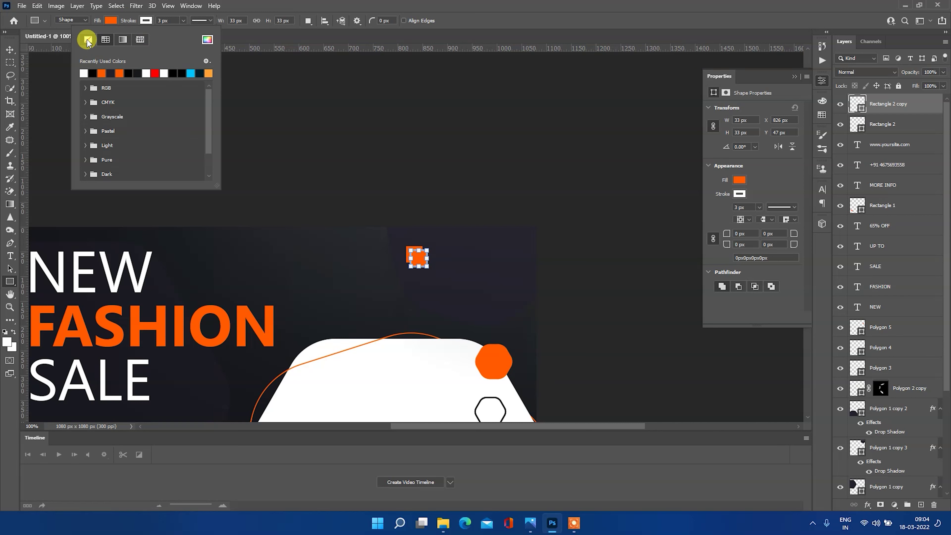
pyautogui.click(111, 20)
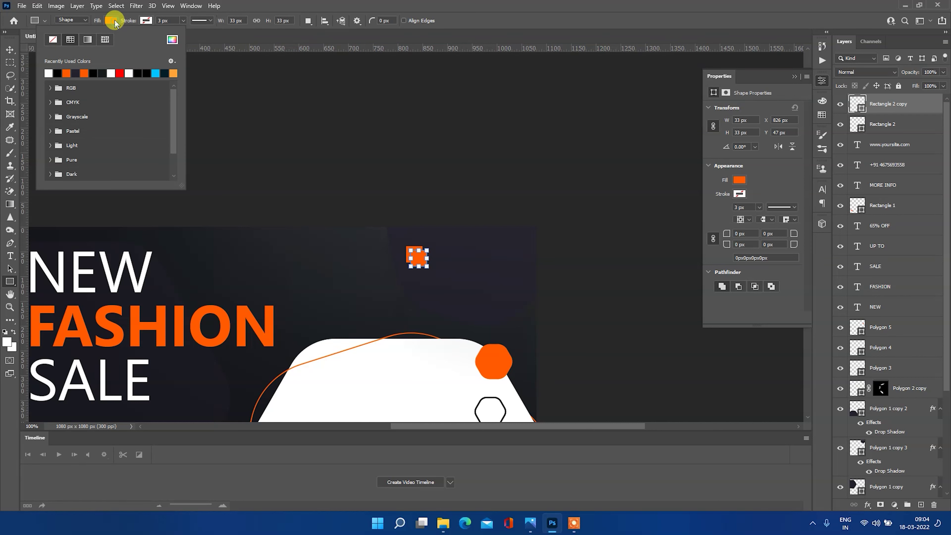
pyautogui.click(60, 41)
pyautogui.click(145, 20)
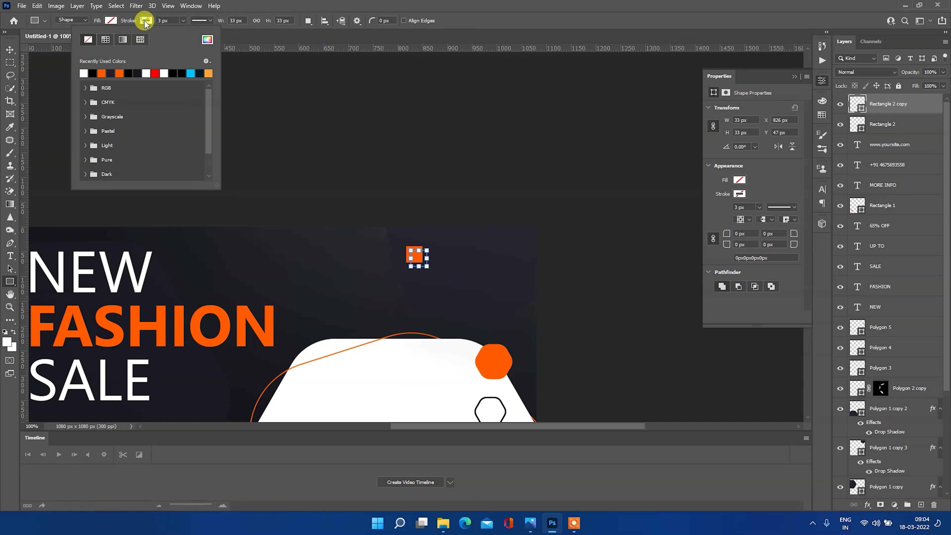
pyautogui.click(167, 71)
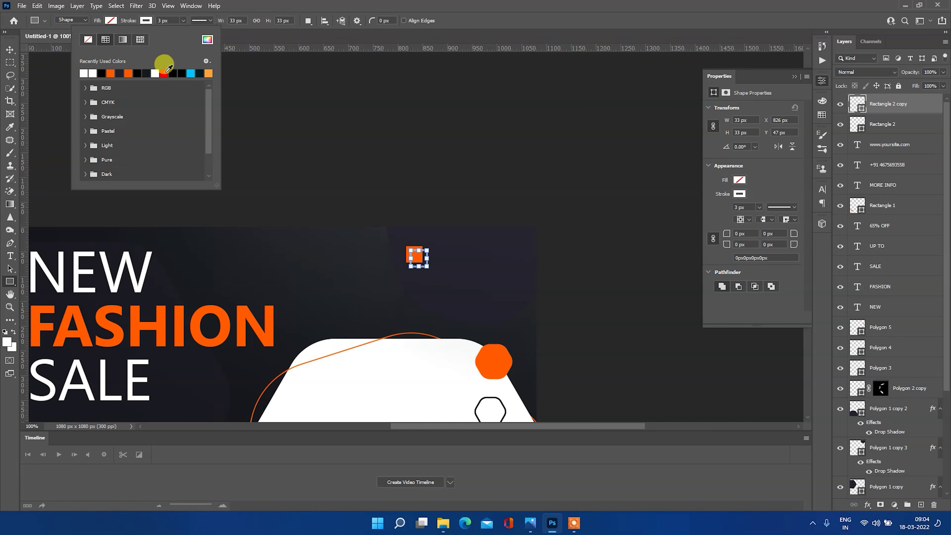
pyautogui.click(11, 49)
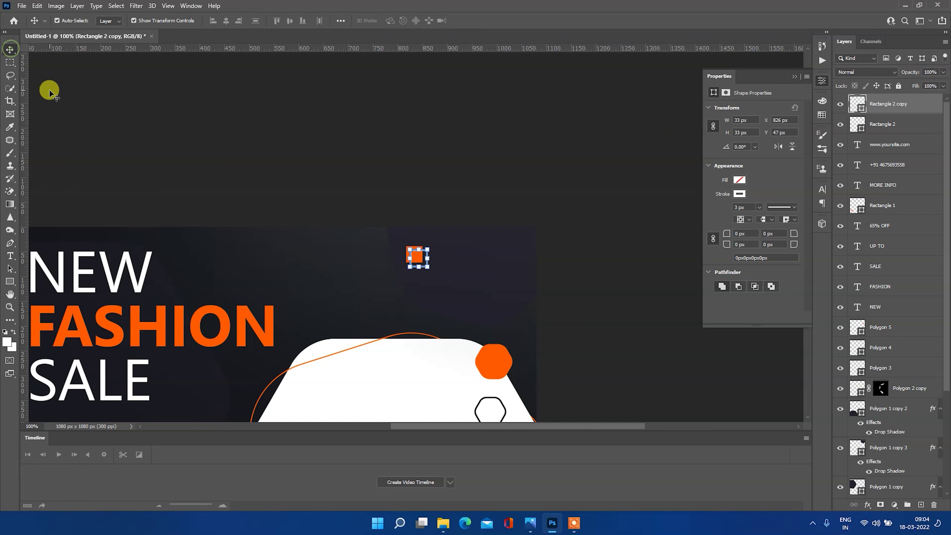
pyautogui.click(51, 91)
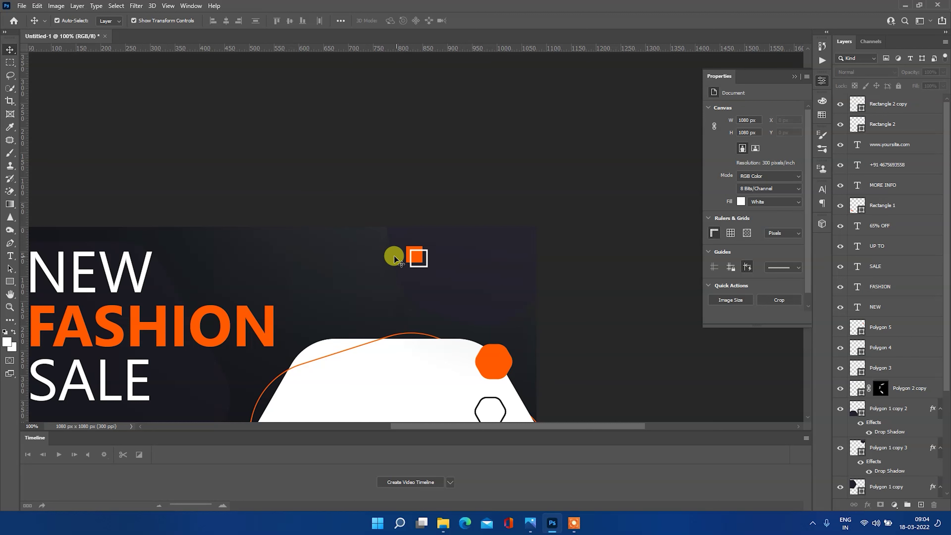
pyautogui.click(10, 256)
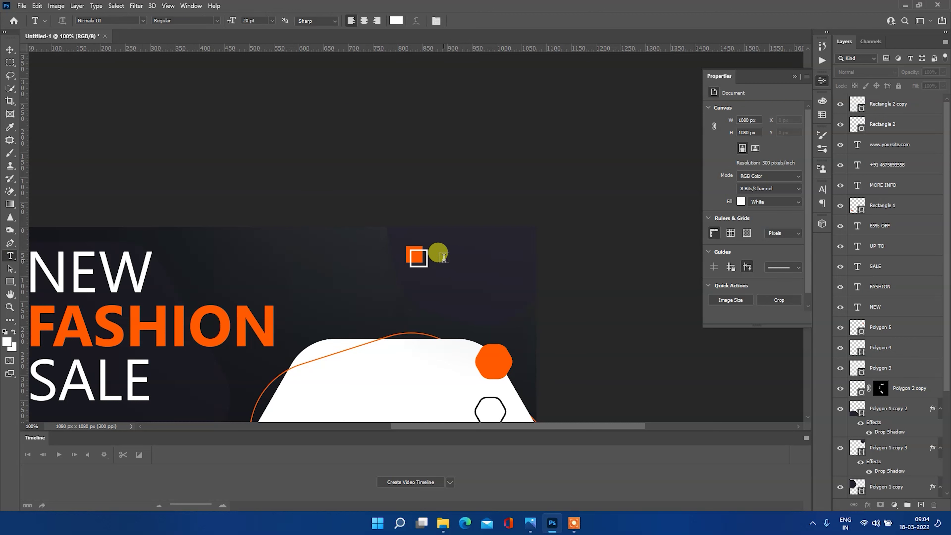
# Type LOGO beside the squares in bold white text
pyautogui.click(443, 258)
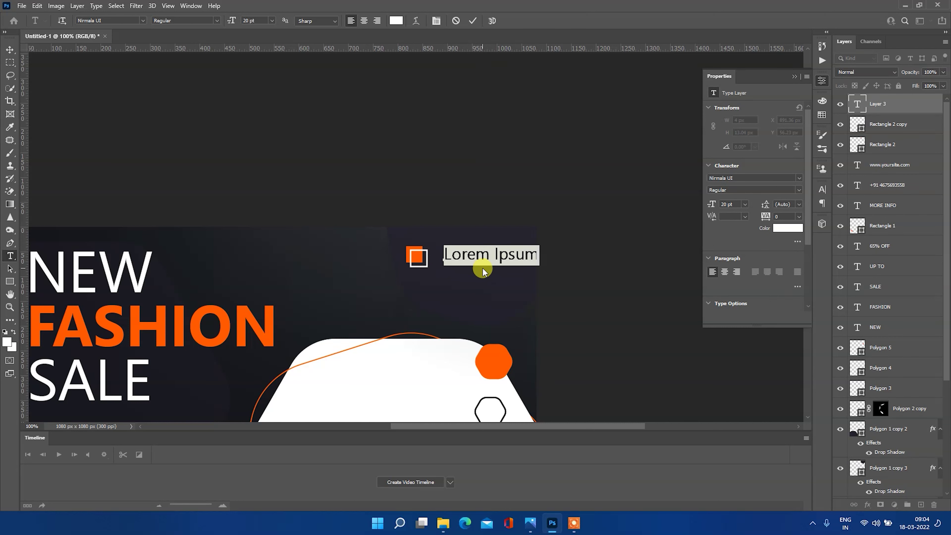
pyautogui.write('LOGO')
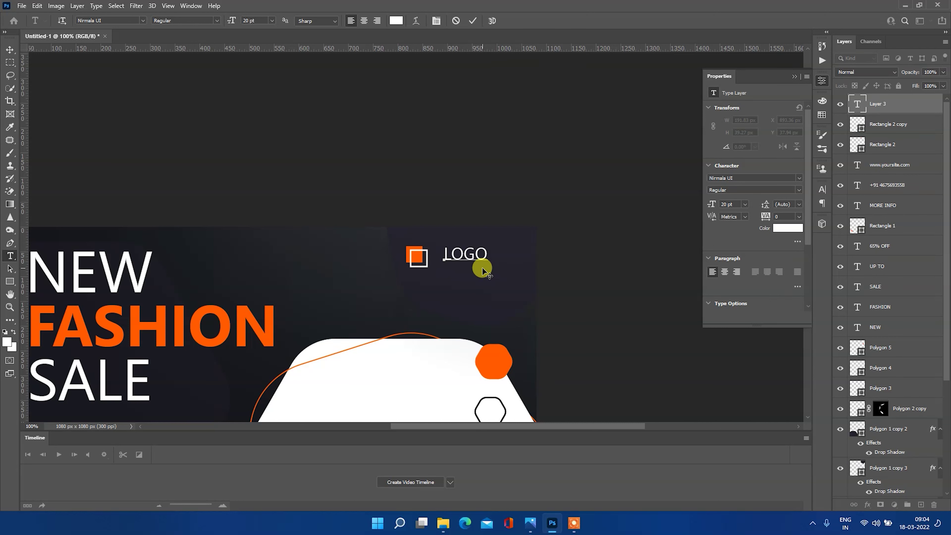
pyautogui.hotkey('ctrl', 'a')
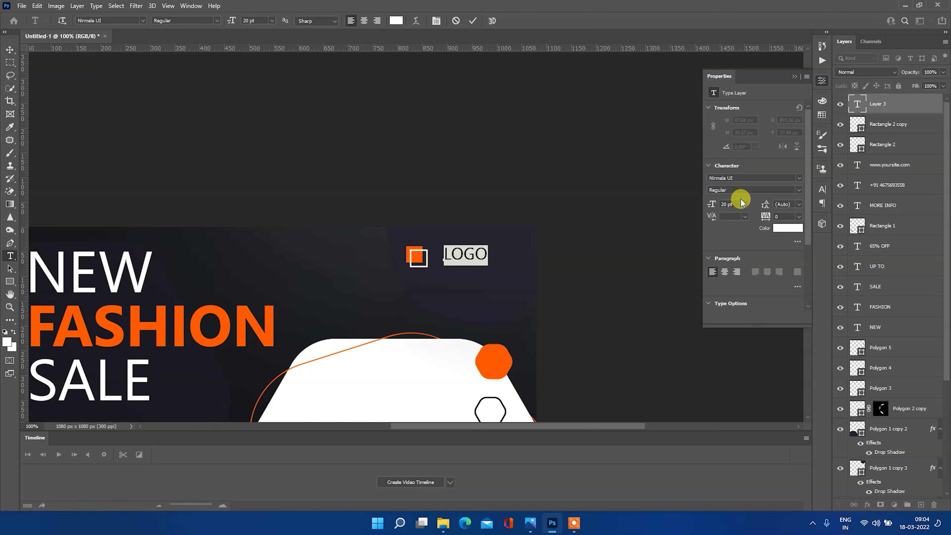
pyautogui.click(799, 190)
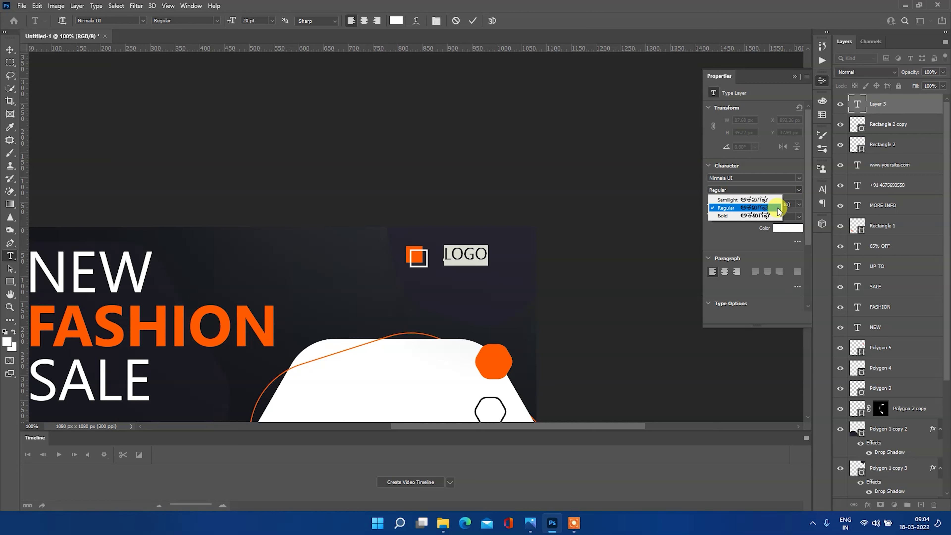
pyautogui.click(767, 215)
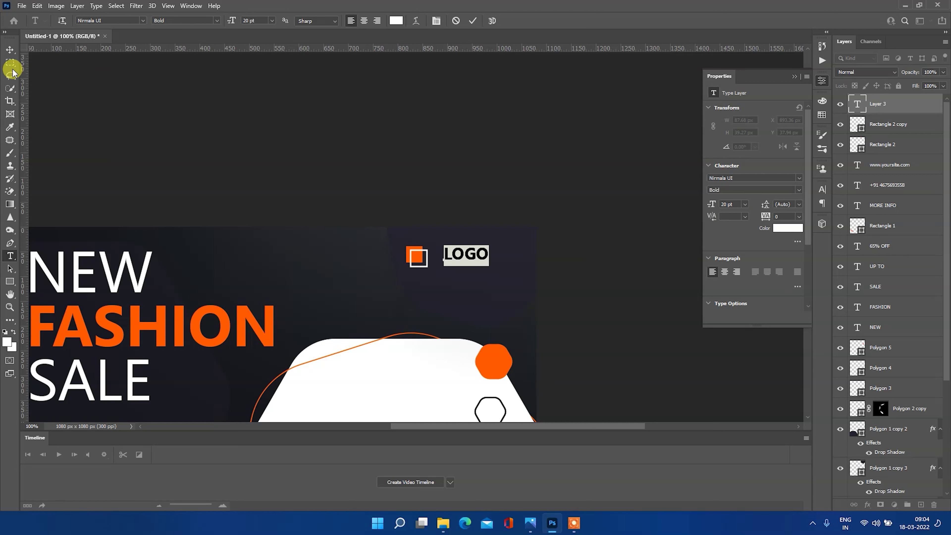
pyautogui.click(8, 49)
# Nudge the LOGO text into alignment beside the two-square mark
pyautogui.press('Down')
pyautogui.press('Down')
pyautogui.press('Down')
pyautogui.press('Down')
pyautogui.press('Down')
pyautogui.press('Down')
pyautogui.press('Down')
pyautogui.press('Down')
pyautogui.press('Down')
pyautogui.press('Down')
pyautogui.press('Left')
pyautogui.press('Left')
pyautogui.press('Left')
pyautogui.press('Left')
pyautogui.press('Down')
pyautogui.press('Up')
pyautogui.press('Up')
pyautogui.press('Up')
pyautogui.press('Left')
pyautogui.press('Left')
pyautogui.press('Left')
pyautogui.press('Left')
pyautogui.press('Left')
pyautogui.press('Left')
pyautogui.press('Left')
pyautogui.press('Left')
pyautogui.press('Left')
pyautogui.press('Down')
pyautogui.press('Down')
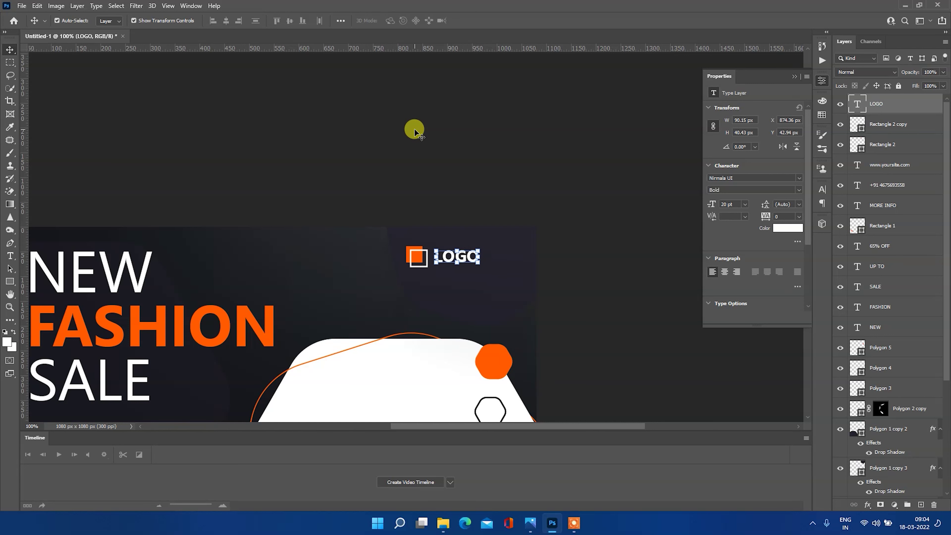
pyautogui.click(637, 267)
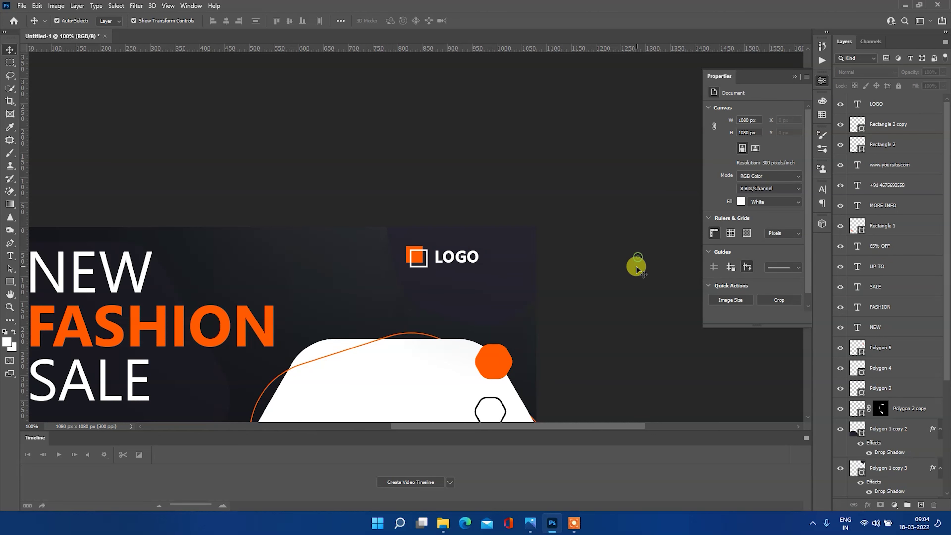
pyautogui.hotkey('ctrl', '-')
pyautogui.hotkey('ctrl', '-')
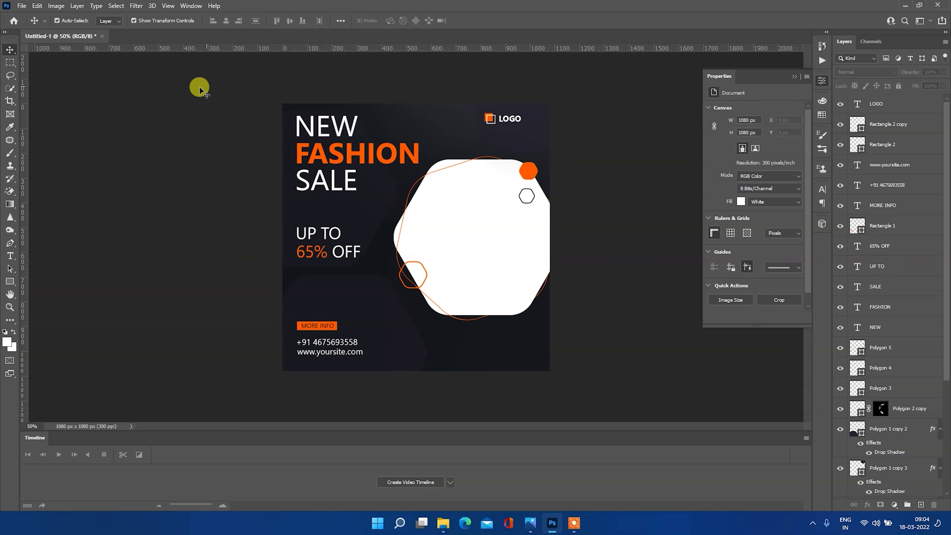
# Type a bold white 20 pt 'Best seling product' line beneath the 65% OFF text
pyautogui.click(11, 256)
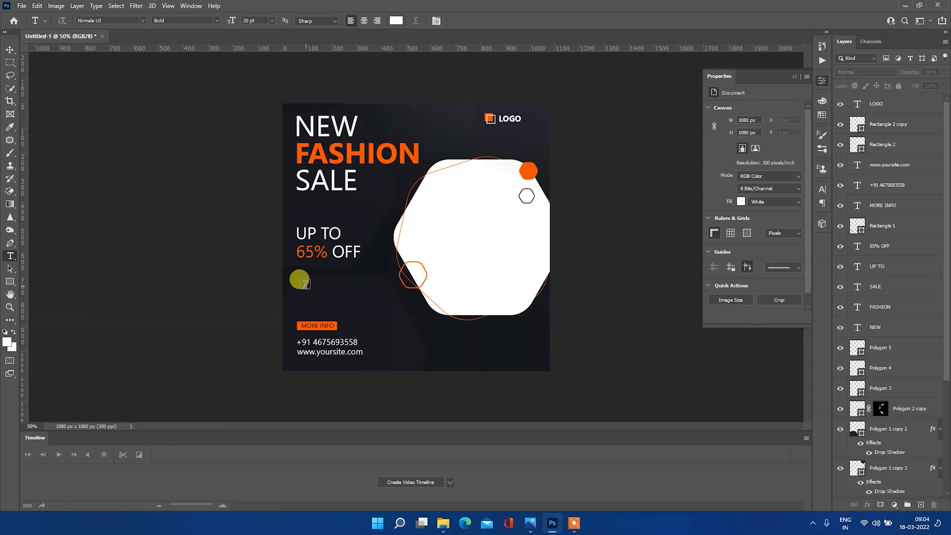
pyautogui.click(302, 287)
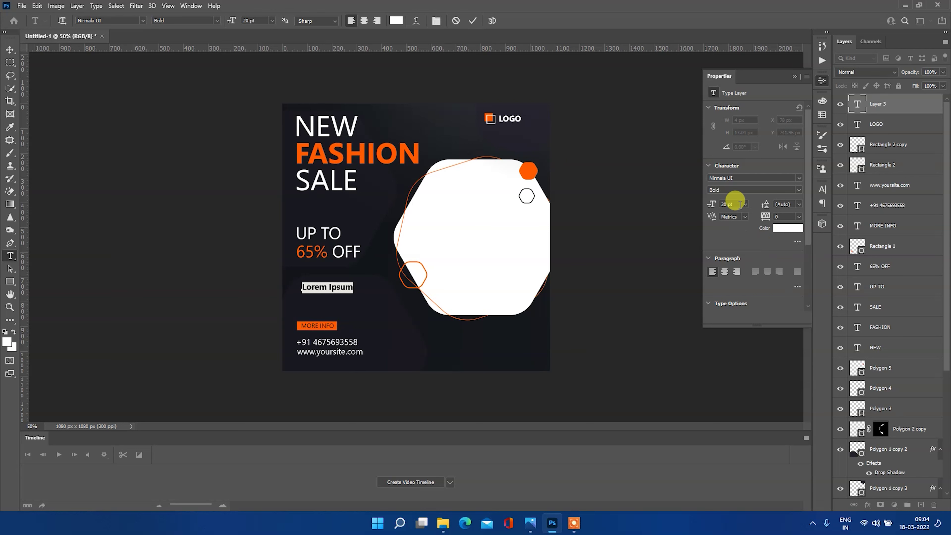
pyautogui.write('bes')
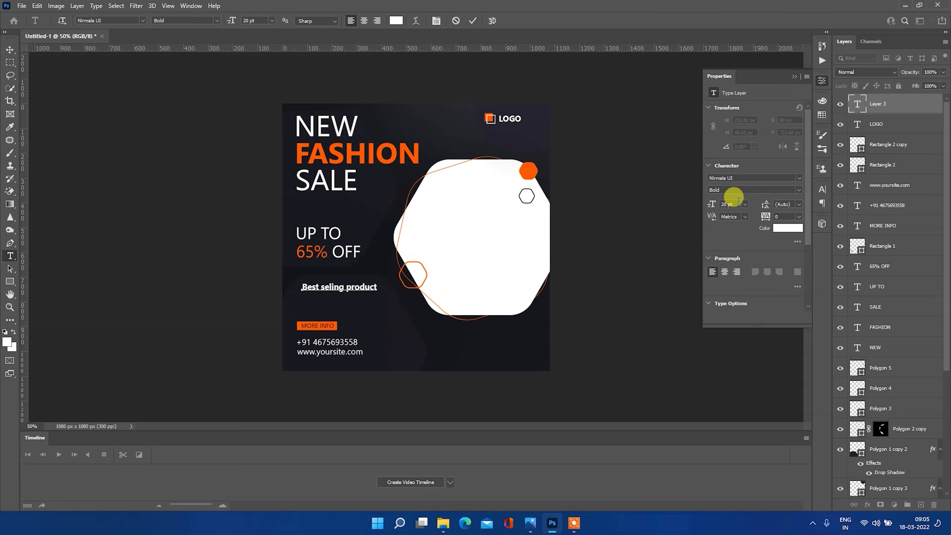
pyautogui.click(737, 202)
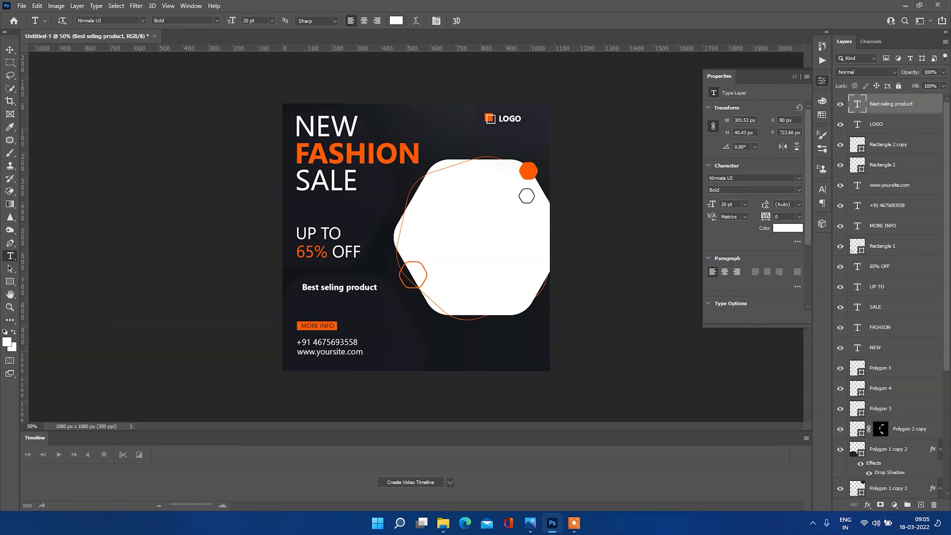
pyautogui.click(10, 50)
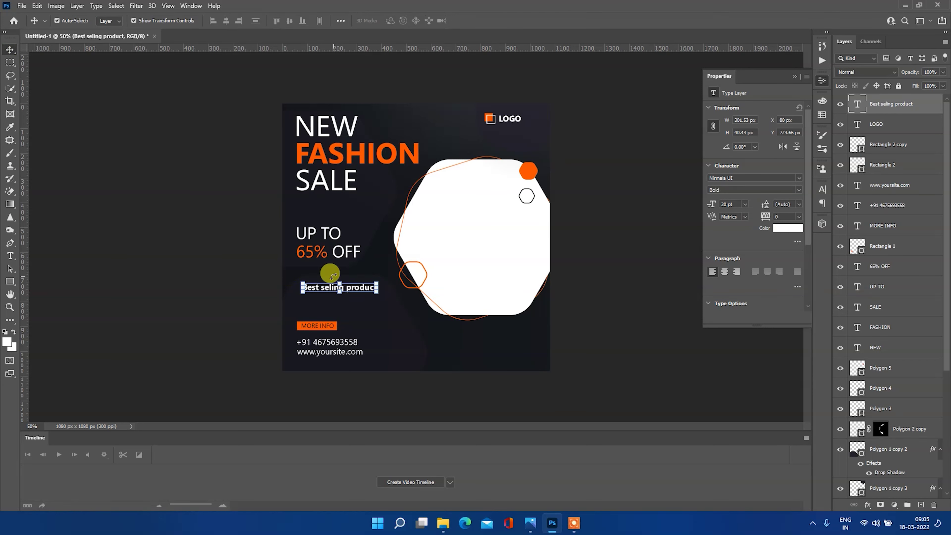
# Duplicate the 'Best seling product' line below itself and set both lines to Semilight
pyautogui.moveTo(359, 289); pyautogui.dragTo(359, 299)
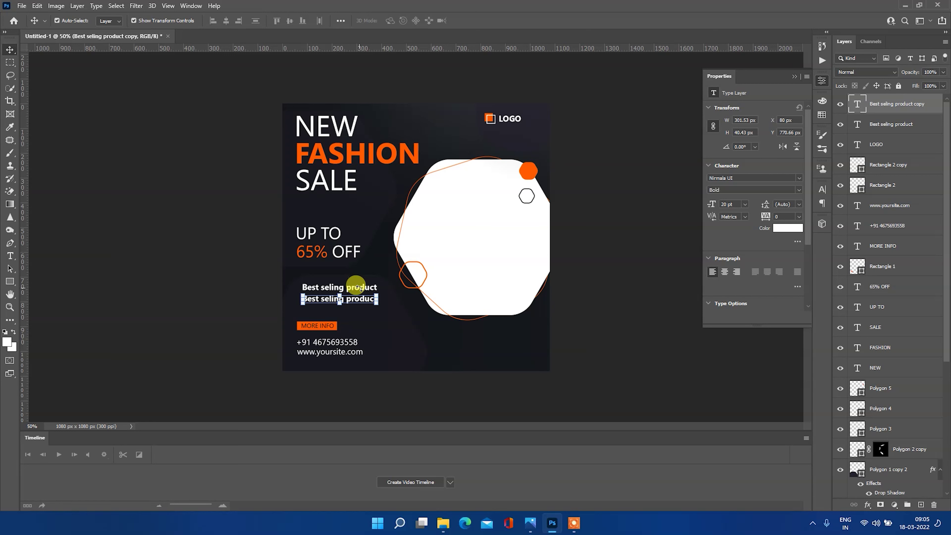
pyautogui.keyDown('shift'); pyautogui.click(863, 127); pyautogui.keyUp('shift')
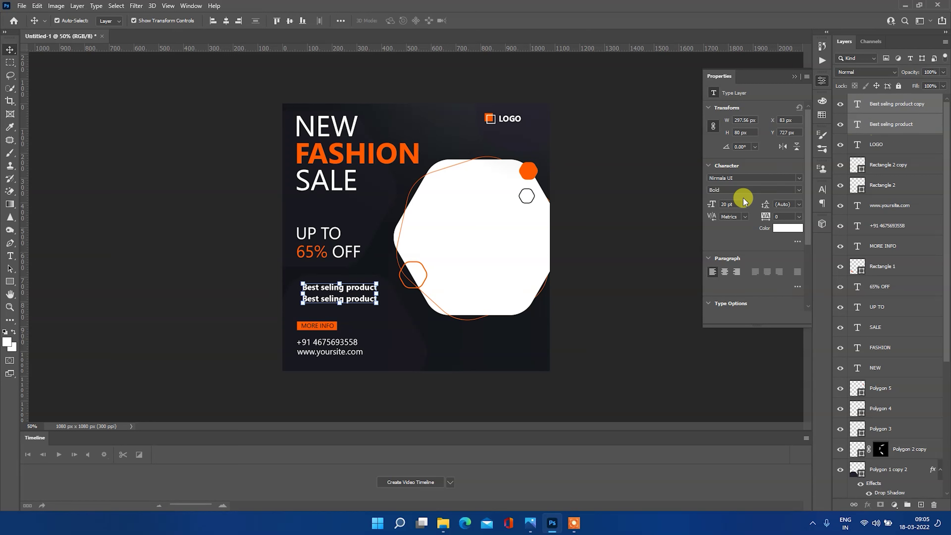
pyautogui.click(798, 190)
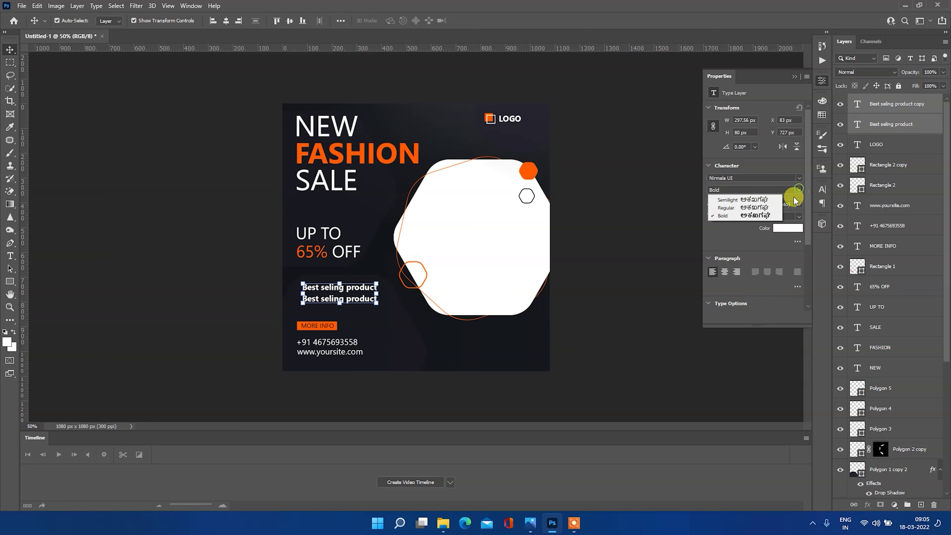
pyautogui.click(759, 200)
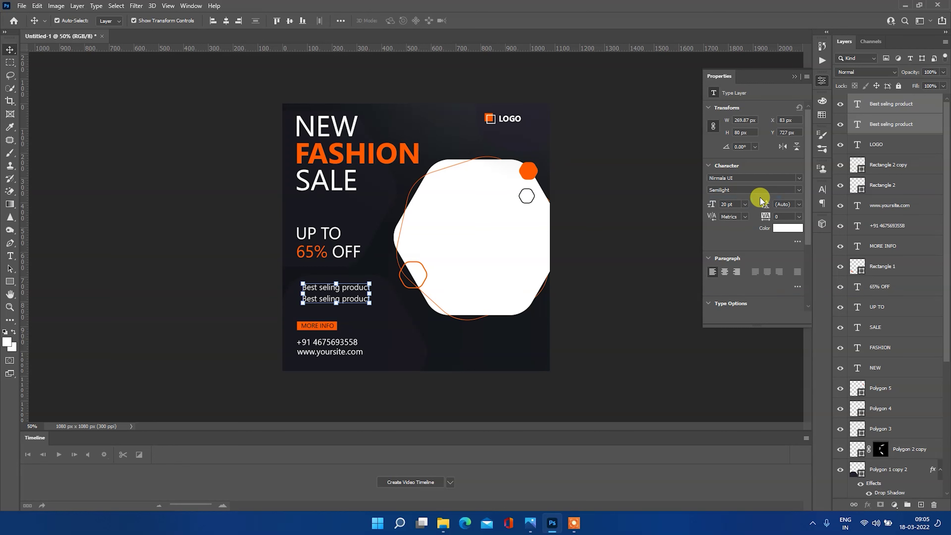
pyautogui.click(598, 350)
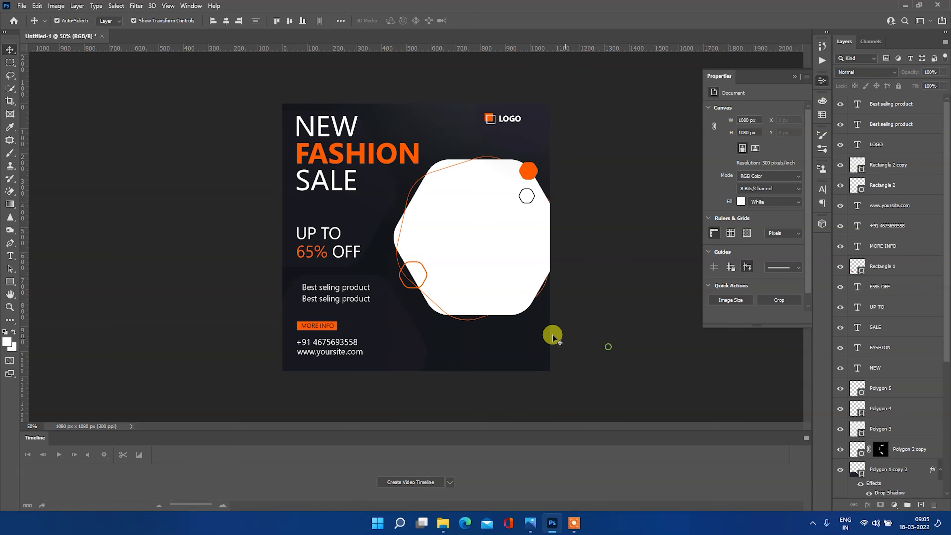
# Tuck the second line closer under the first
pyautogui.scroll(2, 384, 300)
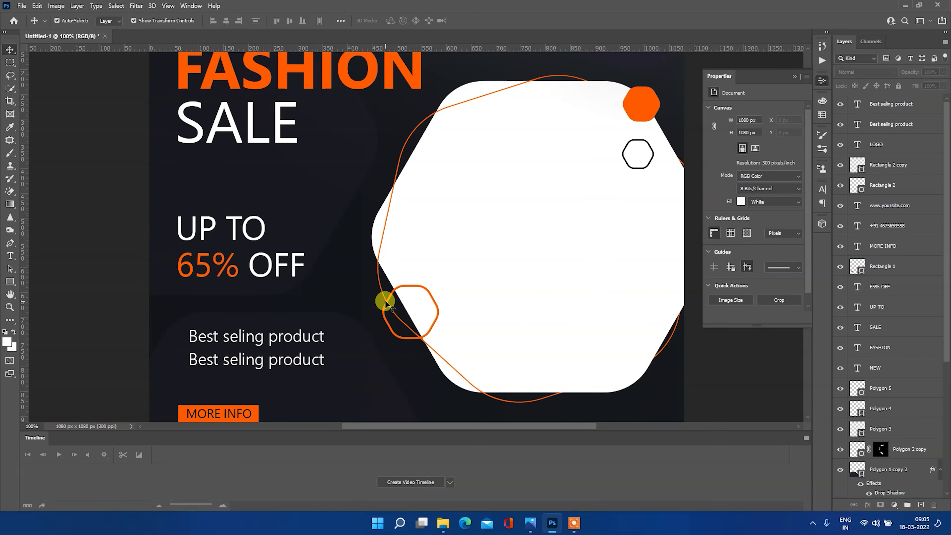
pyautogui.click(297, 359)
pyautogui.press('Up')
pyautogui.press('Up')
pyautogui.press('Up')
pyautogui.press('Up')
pyautogui.press('Up')
pyautogui.press('Up')
pyautogui.press('Down')
pyautogui.press('Down')
pyautogui.press('Down')
pyautogui.press('Up')
pyautogui.press('Up')
pyautogui.press('Up')
pyautogui.press('Up')
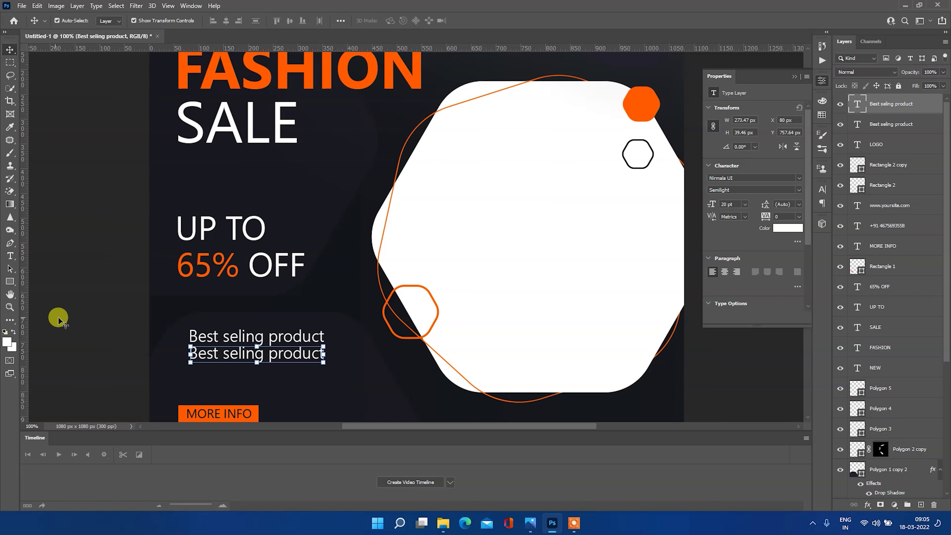
pyautogui.click(104, 318)
# Replace the second line's text with 'in best prices'
pyautogui.doubleClick(249, 352)
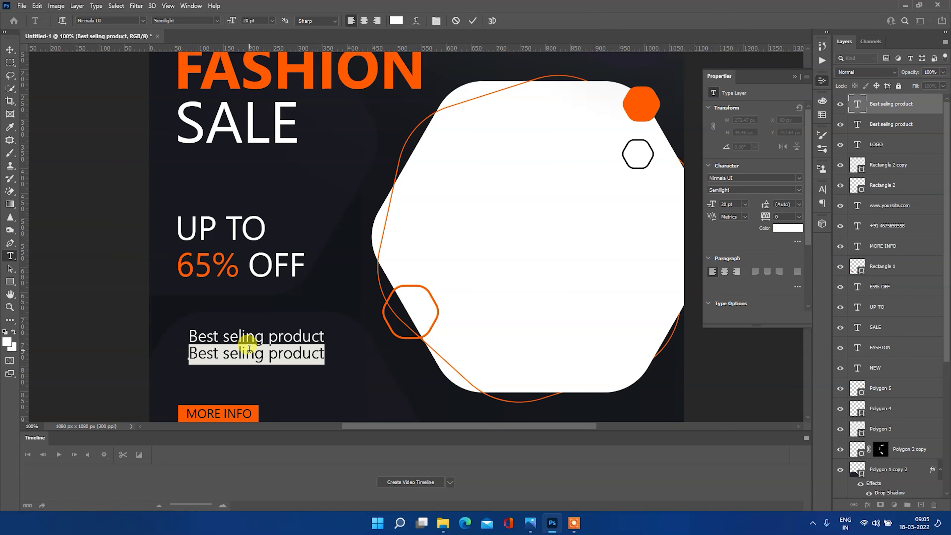
pyautogui.click(250, 348)
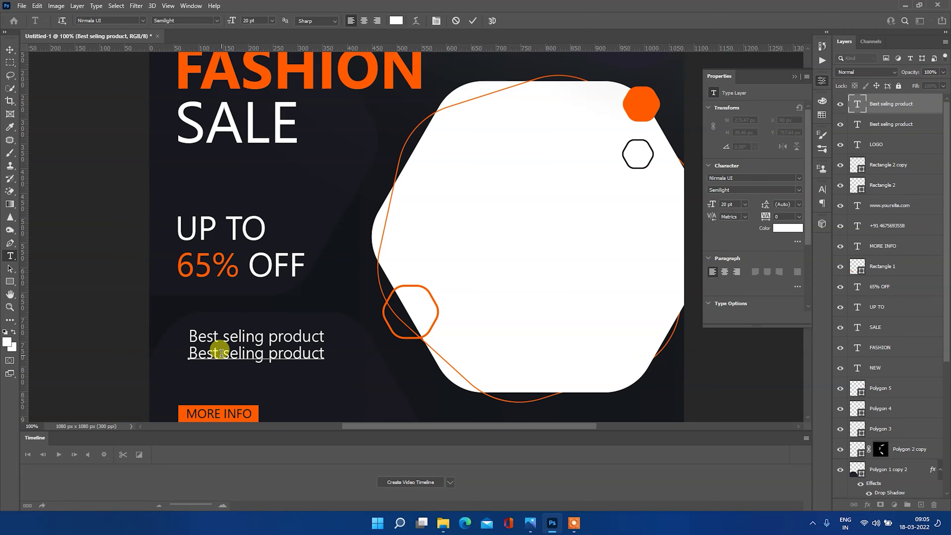
pyautogui.moveTo(223, 352); pyautogui.dragTo(348, 346)
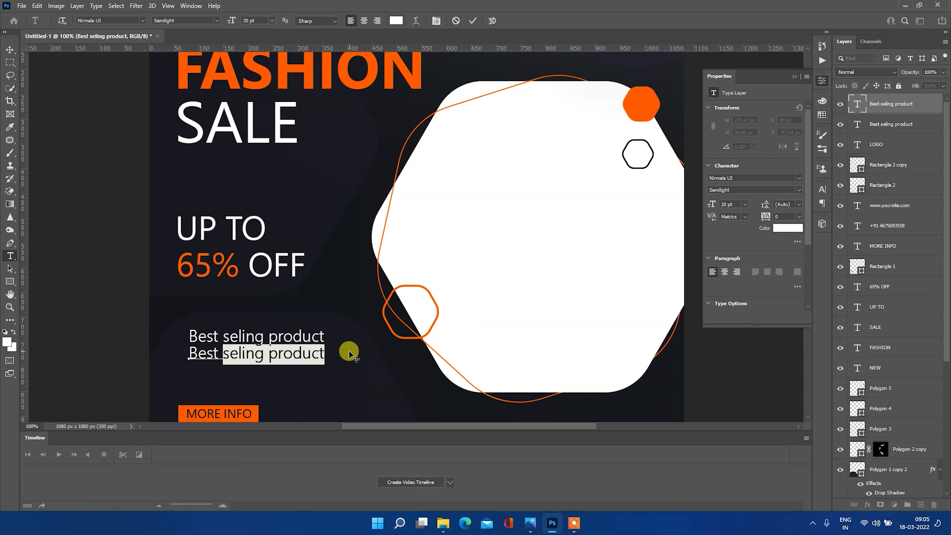
pyautogui.hotkey('ctrl', 'a')
pyautogui.press('BackSpace')
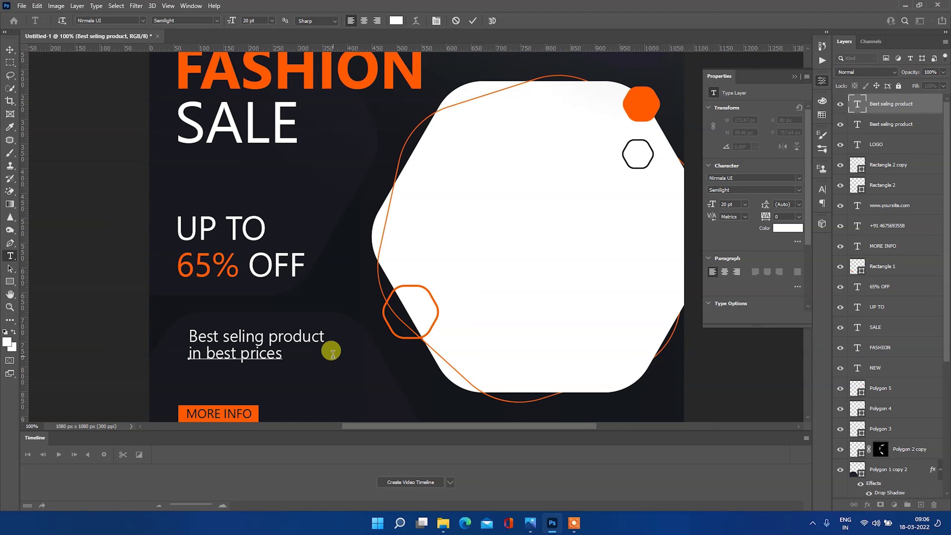
pyautogui.click(9, 51)
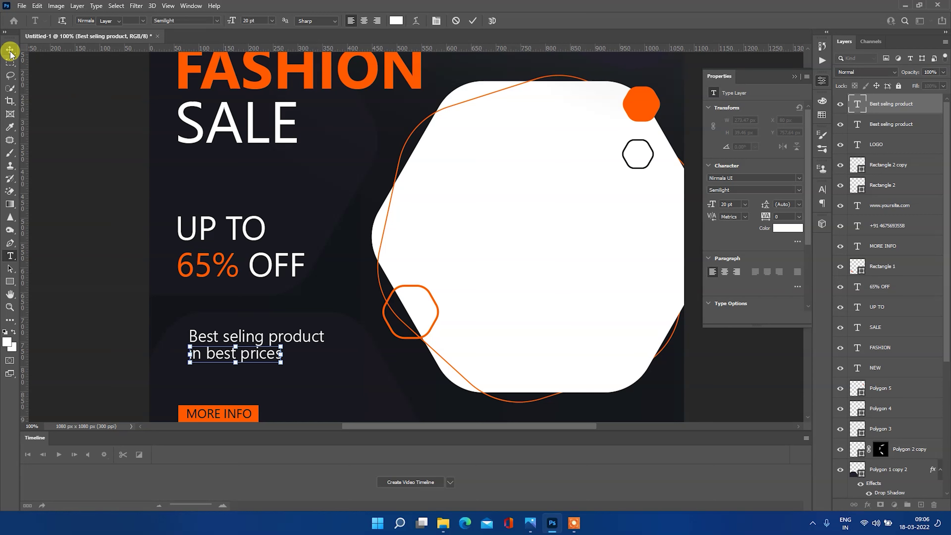
# Zoom out, select the white hexagon shape, and search Windows for 'dow'
pyautogui.hotkey('ctrl', '-')
pyautogui.hotkey('ctrl', '-')
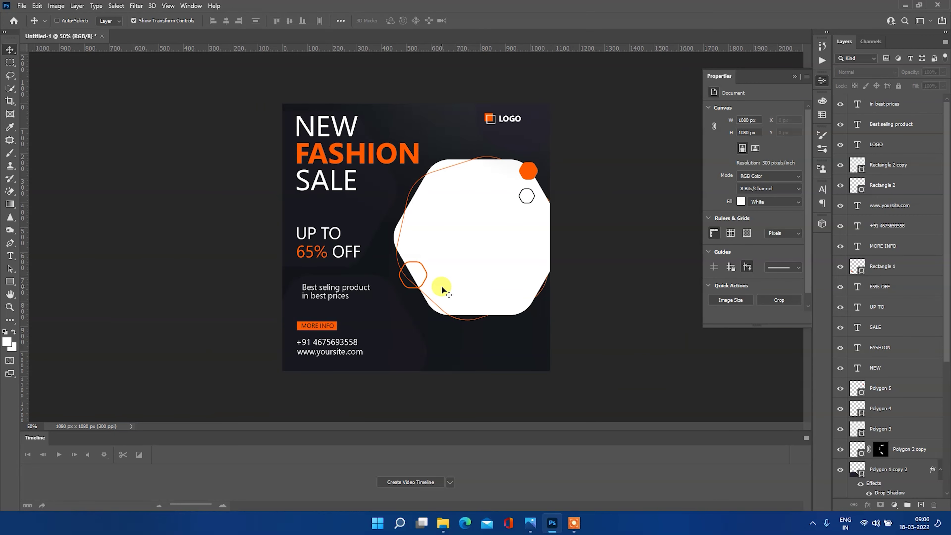
pyautogui.hotkey('ctrl', '-')
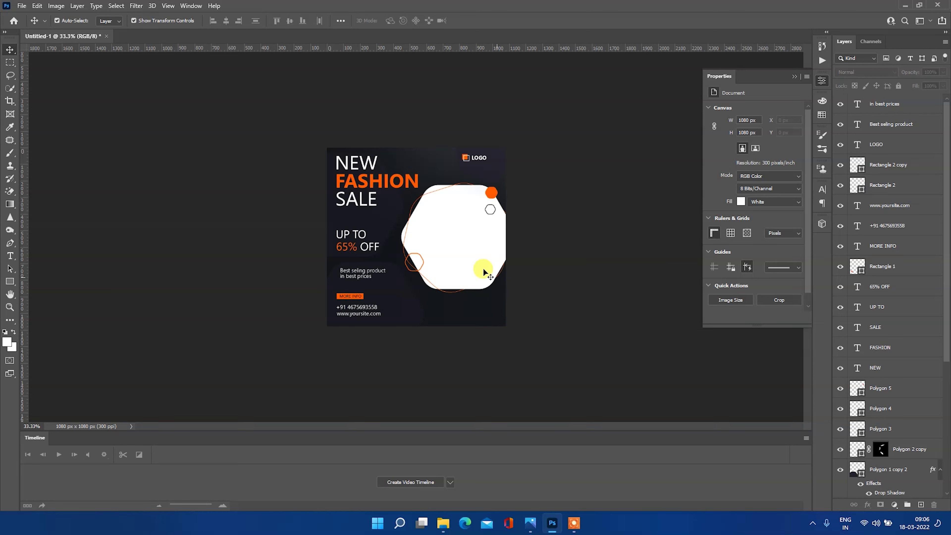
pyautogui.click(442, 244)
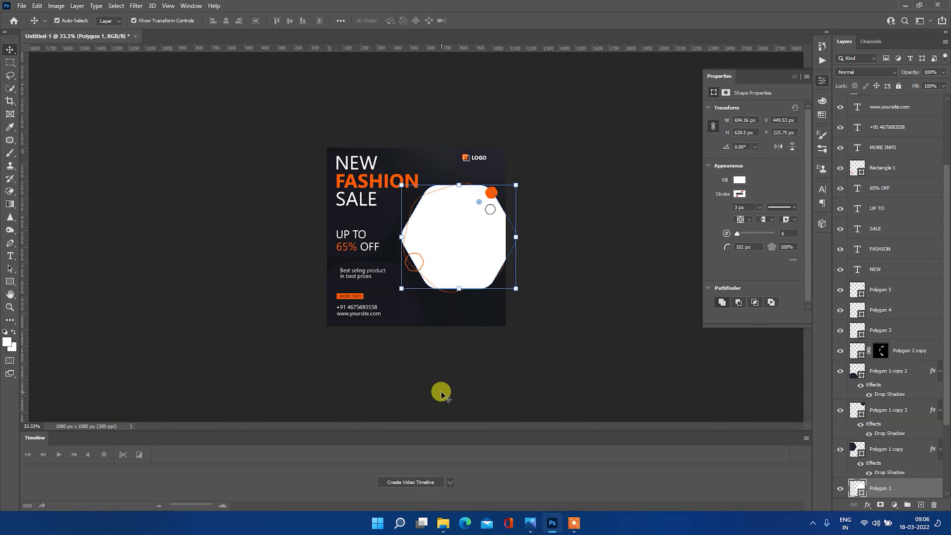
pyautogui.press('super')
pyautogui.write('dow')
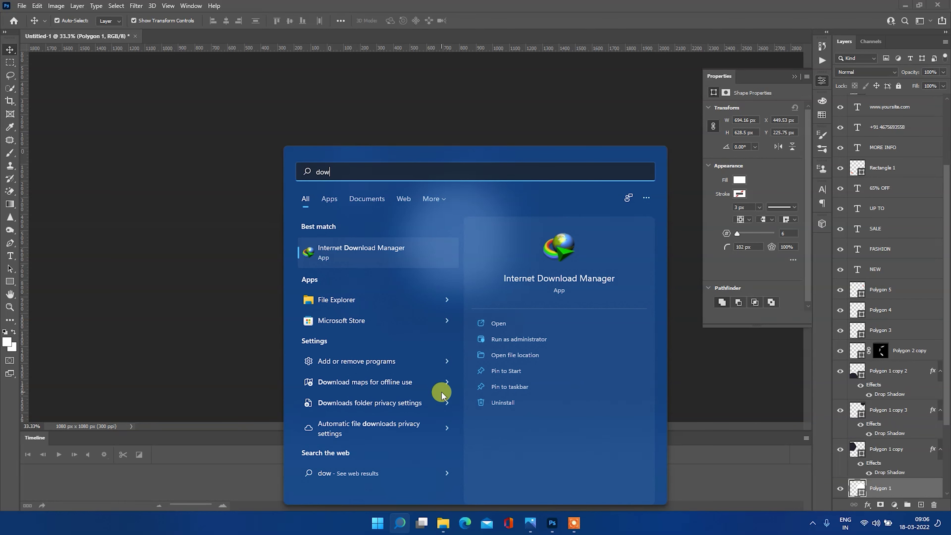
# Browse to Downloads in File Explorer and select today's Unsplash model JPG
pyautogui.click(406, 93)
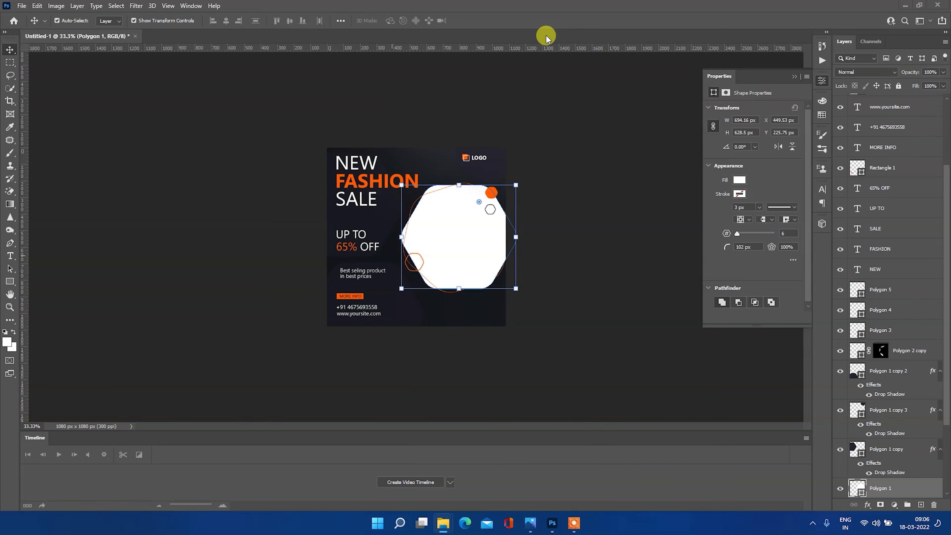
pyautogui.press('super+e')
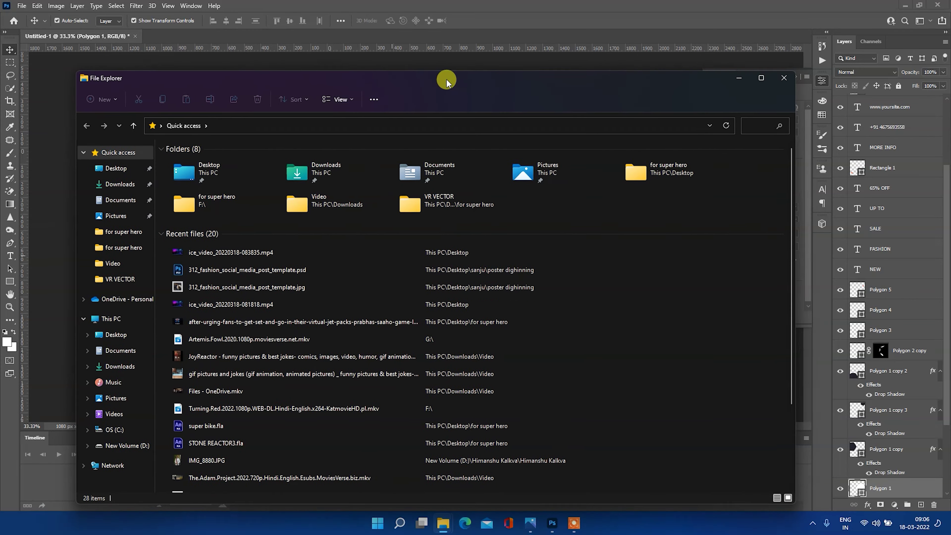
pyautogui.click(104, 188)
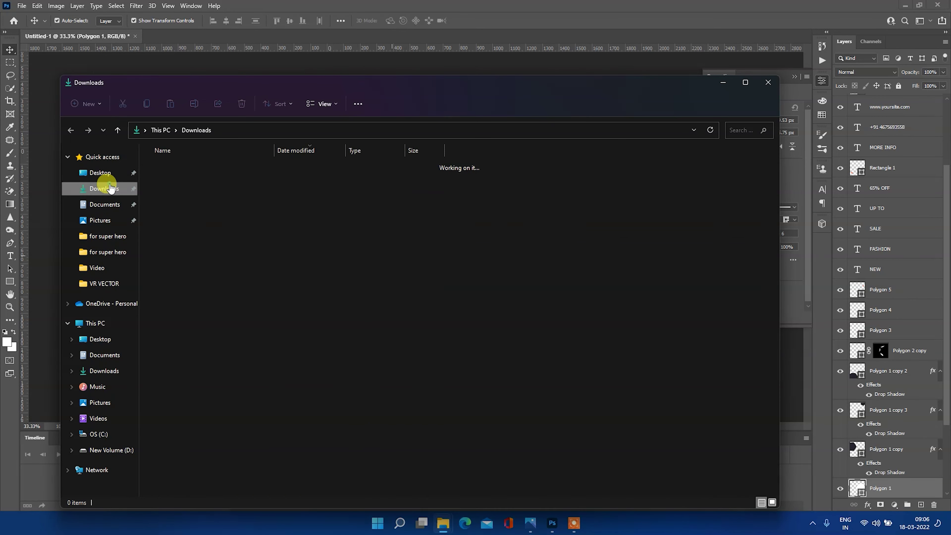
pyautogui.click(179, 183)
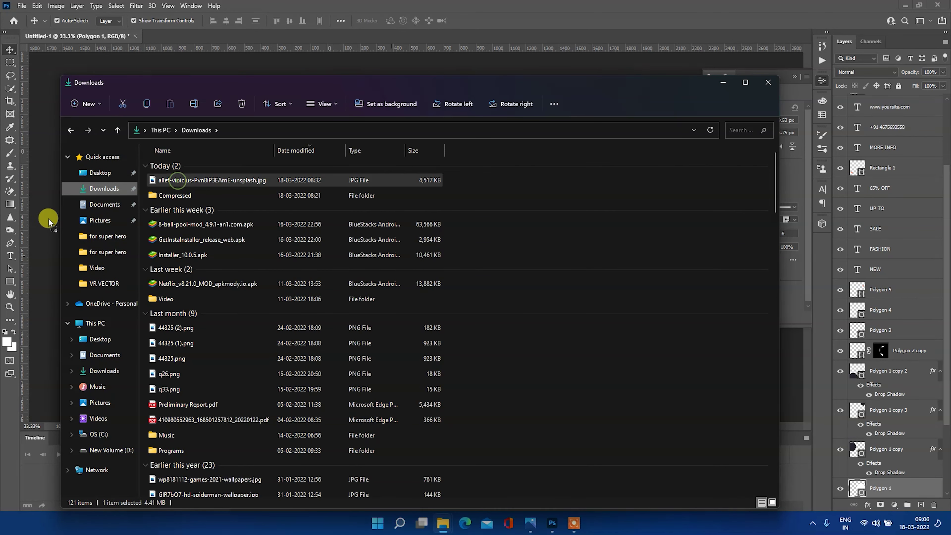
pyautogui.click(42, 221)
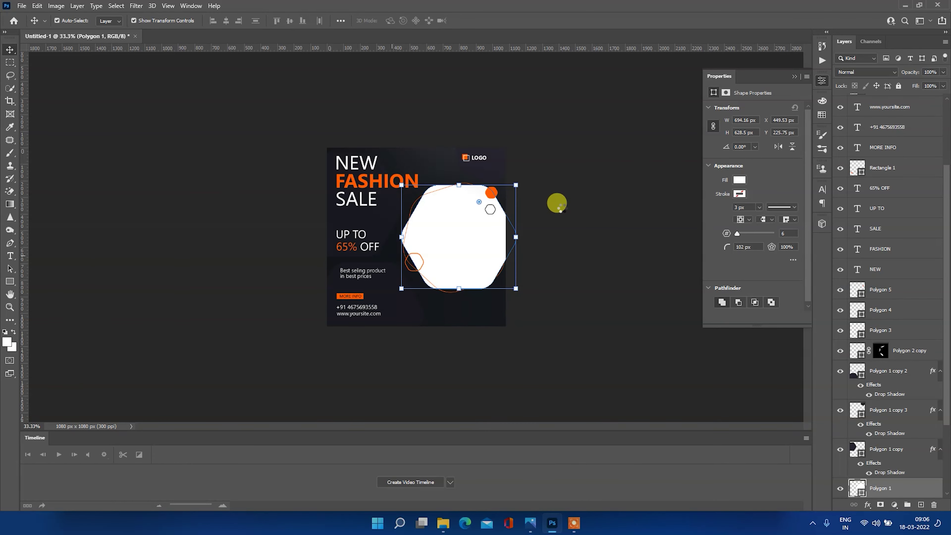
# Place the model photo over the hexagon and clip it to the hexagon shape
pyautogui.moveTo(444, 228); pyautogui.dragTo(482, 221)
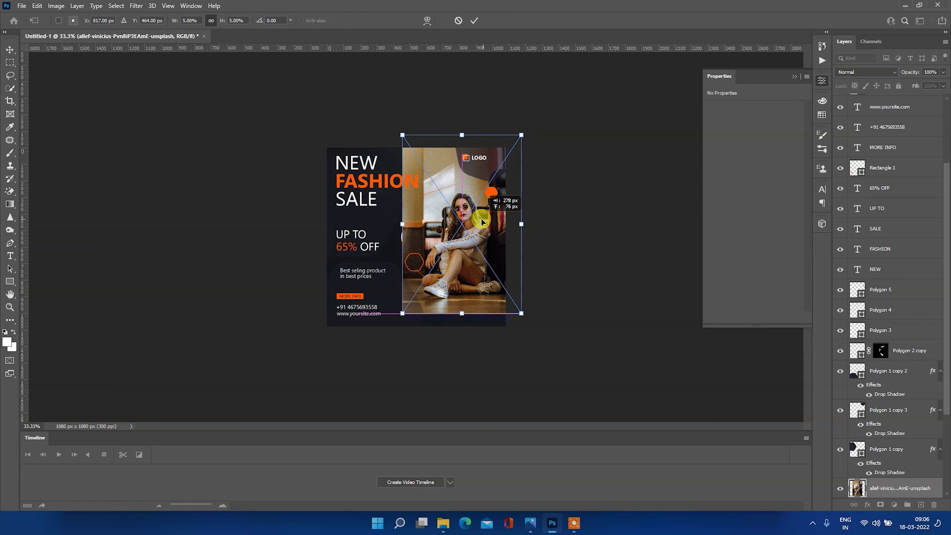
pyautogui.scroll(-5, 927, 412)
pyautogui.press('Return')
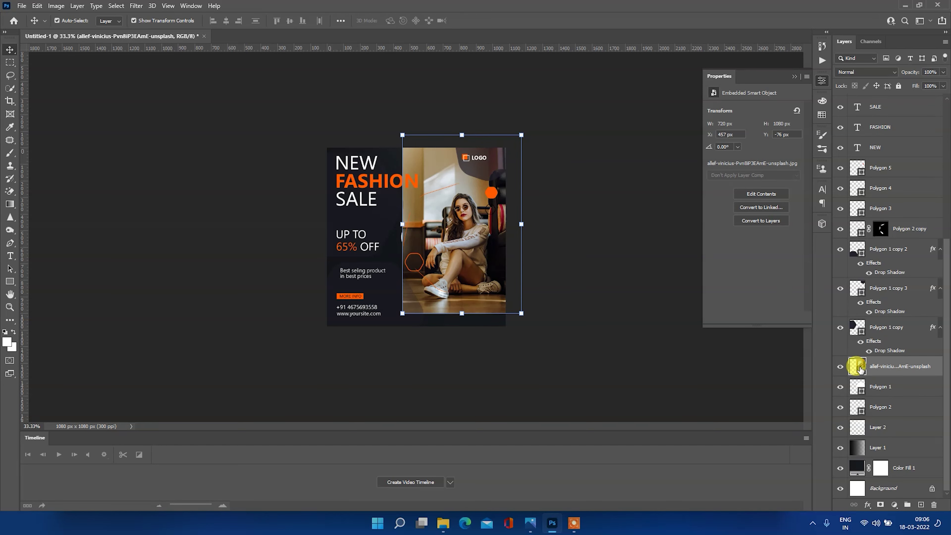
pyautogui.rightClick(867, 372)
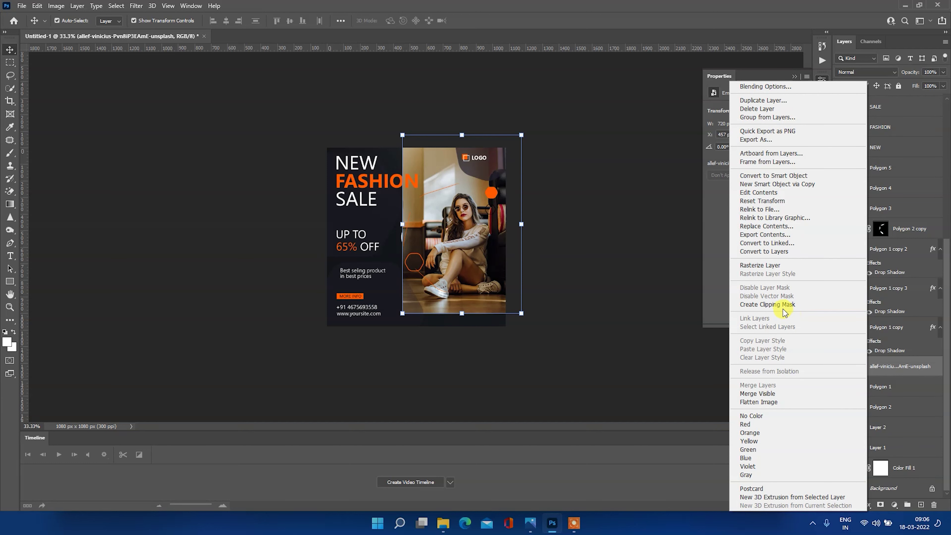
pyautogui.click(784, 304)
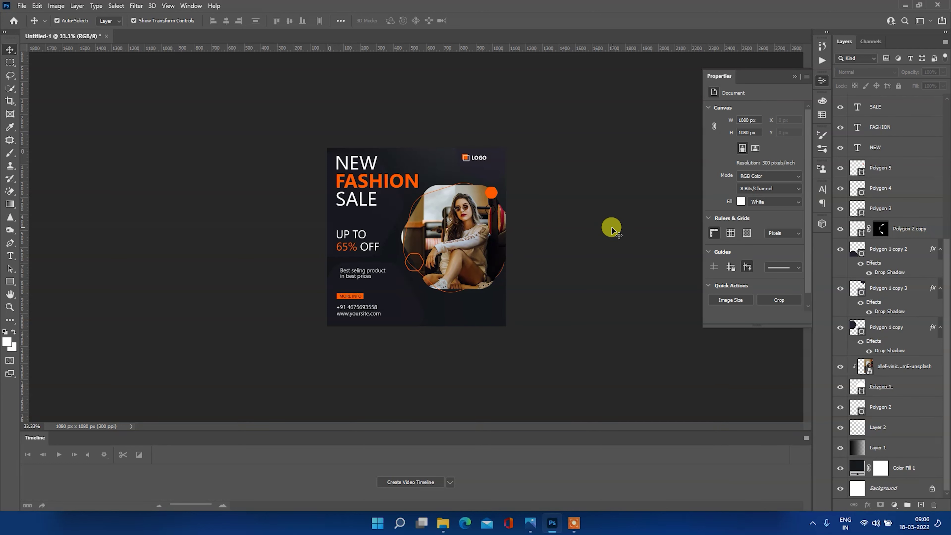
# Scale the photo down and reposition it to centre the model inside the hexagon
pyautogui.hotkey('ctrl', '+')
pyautogui.hotkey('ctrl', '+')
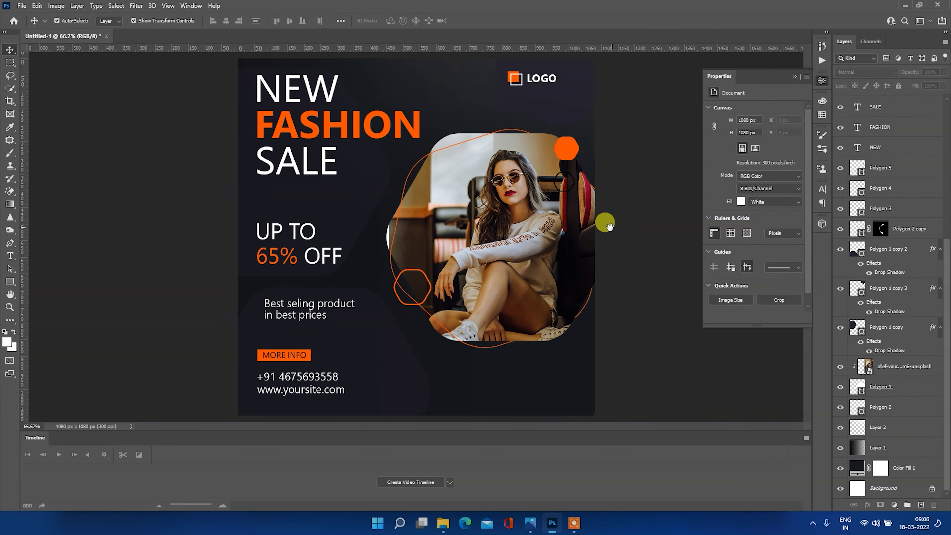
pyautogui.click(628, 237)
pyautogui.moveTo(491, 269)
pyautogui.mouseDown()
pyautogui.moveTo(467, 298)
pyautogui.moveTo(507, 224)
pyautogui.mouseUp()
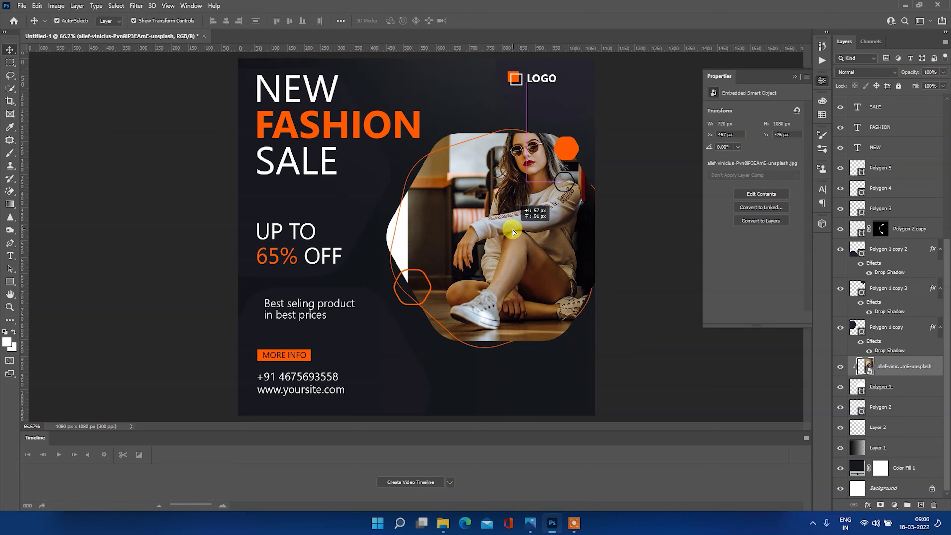
pyautogui.moveTo(507, 224); pyautogui.dragTo(522, 208)
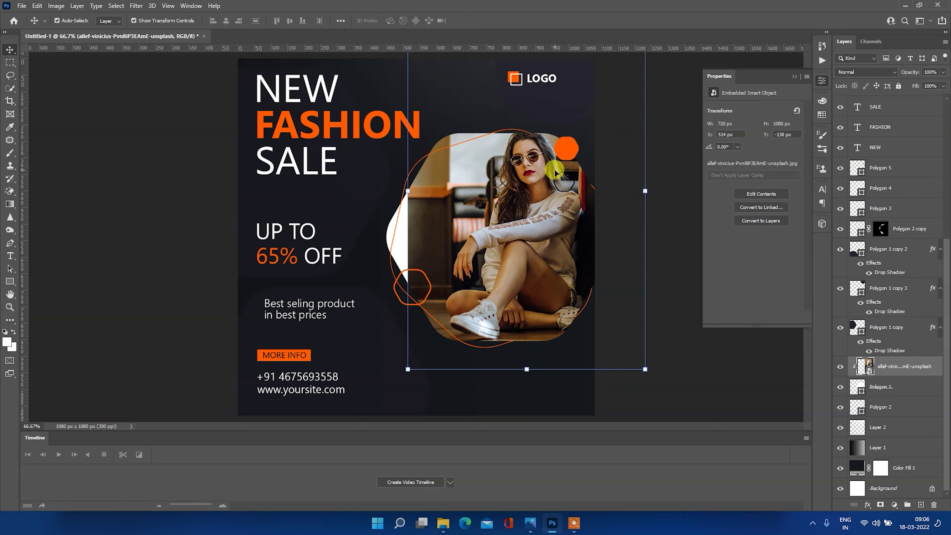
pyautogui.hotkey('ctrl', '-')
pyautogui.hotkey('ctrl', '-')
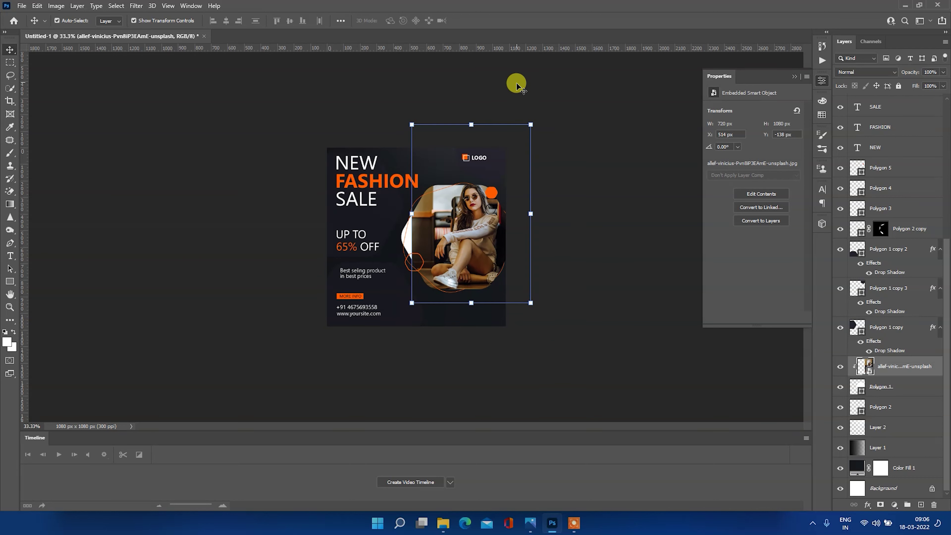
pyautogui.moveTo(528, 126); pyautogui.dragTo(519, 140)
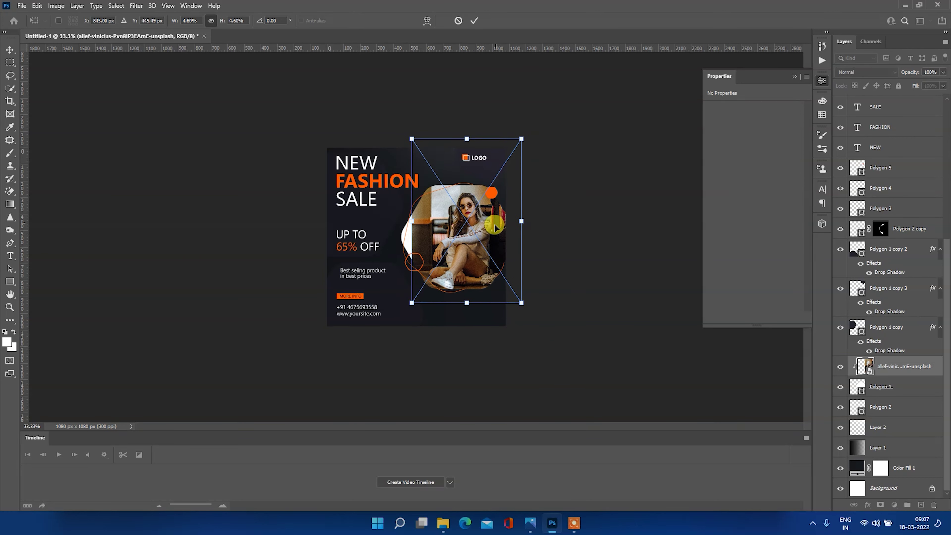
pyautogui.moveTo(483, 244); pyautogui.dragTo(474, 245)
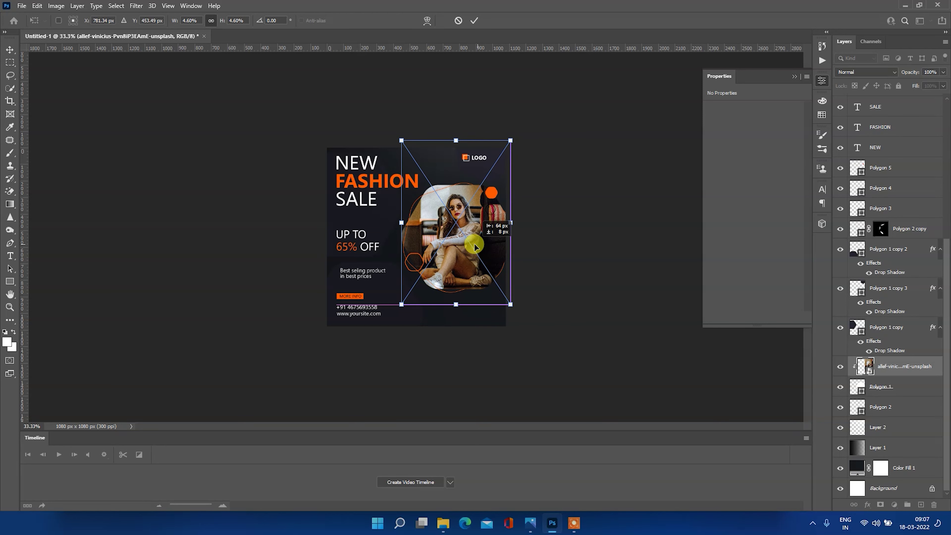
pyautogui.moveTo(473, 246); pyautogui.dragTo(490, 245)
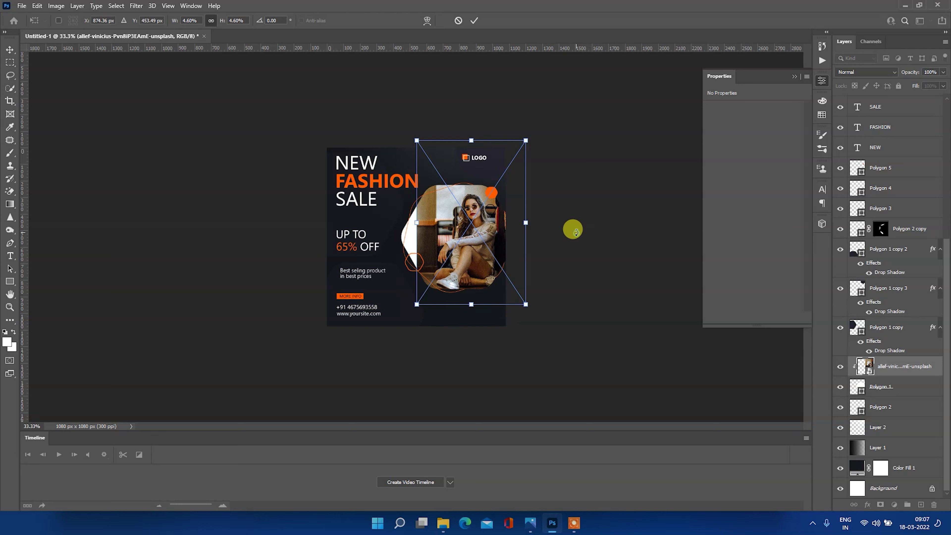
pyautogui.press('Return')
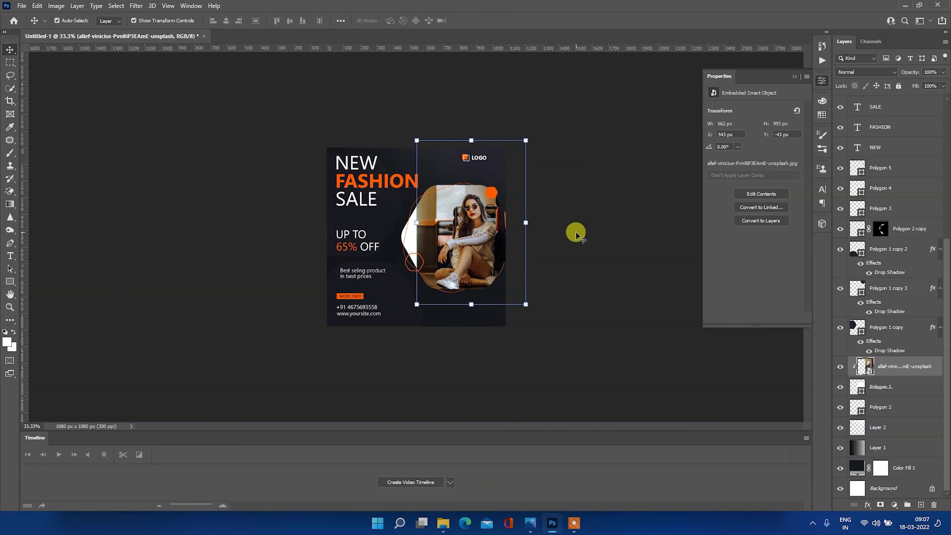
# Shift the photo slightly right within the hexagon and add an empty Layer 3 above it
pyautogui.click(571, 236)
pyautogui.hotkey('ctrl', '+')
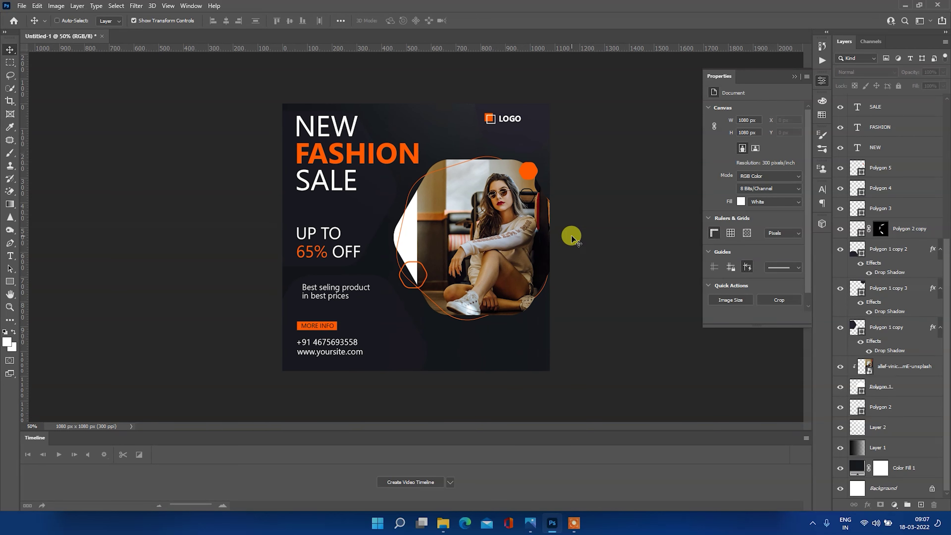
pyautogui.click(513, 247)
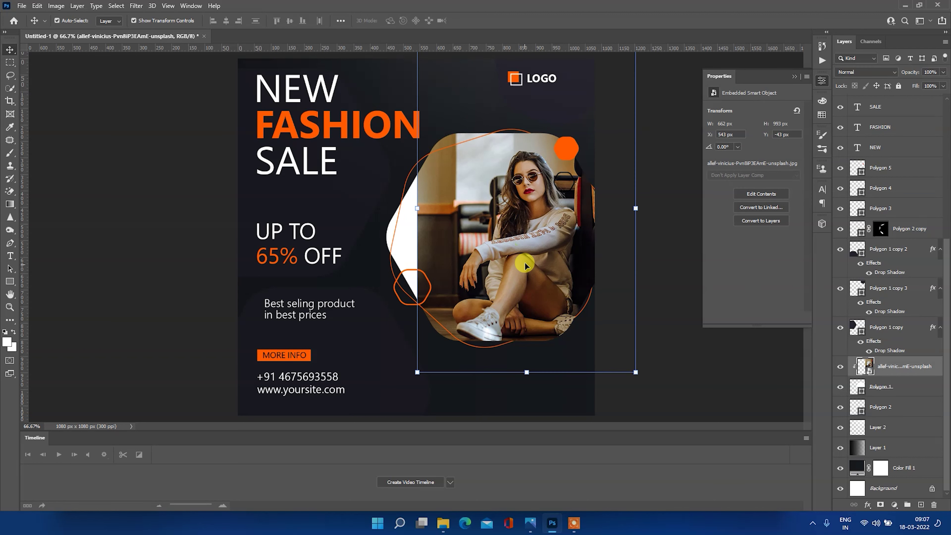
pyautogui.moveTo(528, 258); pyautogui.dragTo(533, 258)
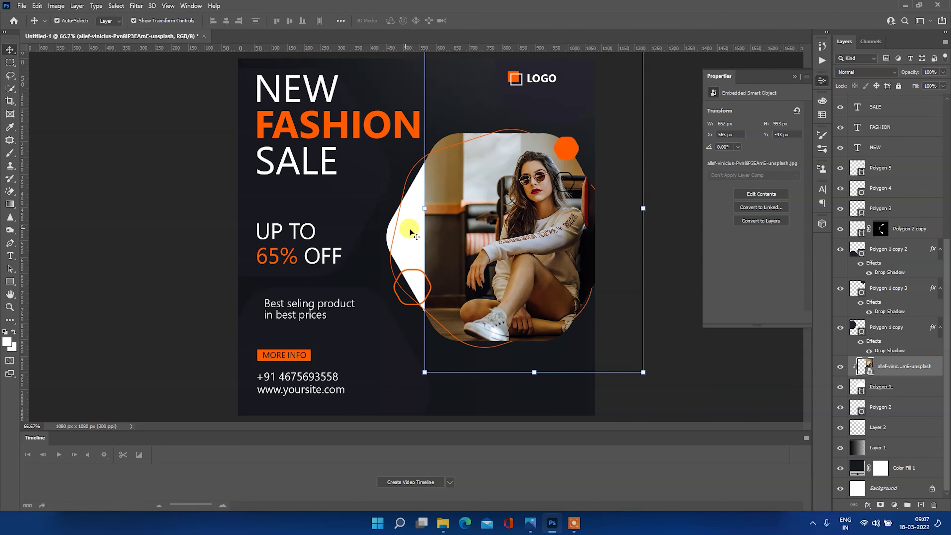
pyautogui.click(921, 505)
# Clip Layer 3 to the photo and set up a smaller soft white brush
pyautogui.moveTo(893, 370)
pyautogui.mouseDown()
pyautogui.moveTo(891, 392)
pyautogui.moveTo(884, 370)
pyautogui.mouseUp()
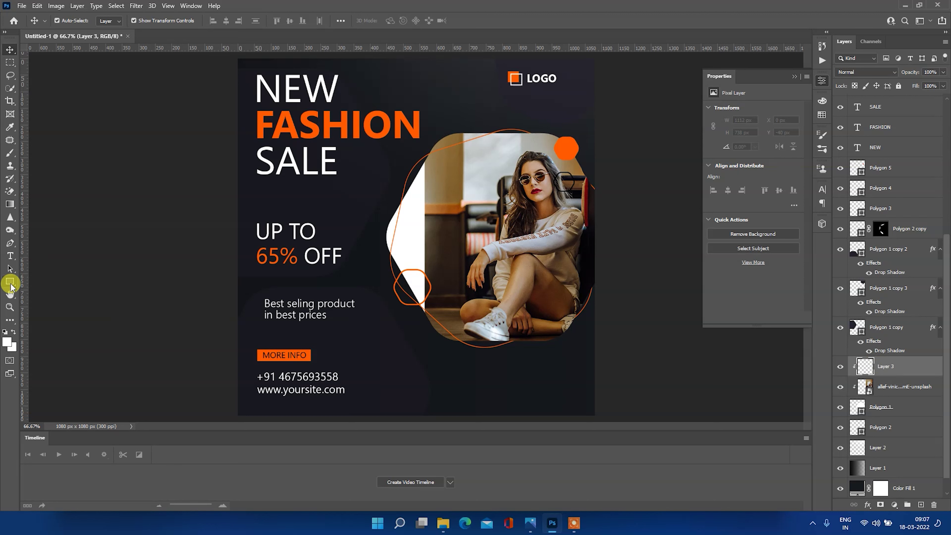
pyautogui.click(10, 152)
pyautogui.click(256, 149)
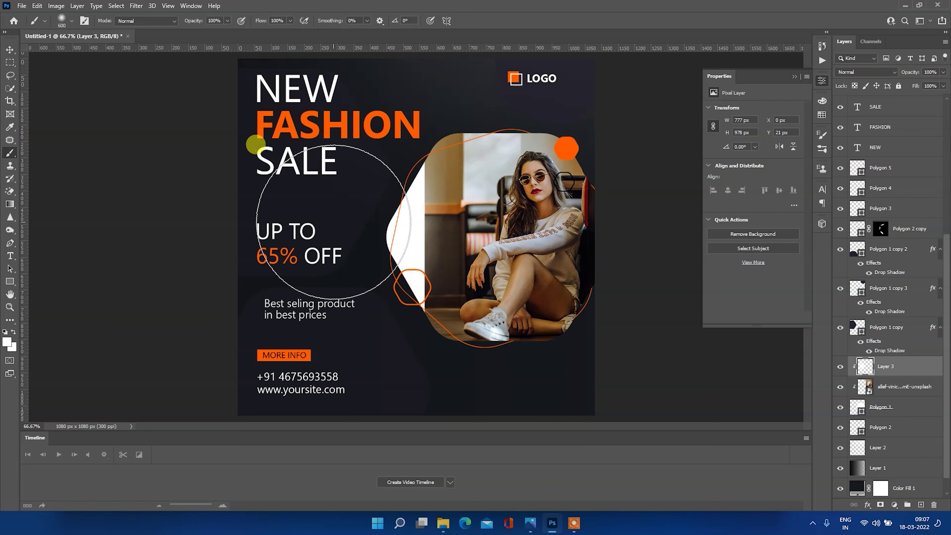
pyautogui.press('[')
pyautogui.press('[')
pyautogui.press('[')
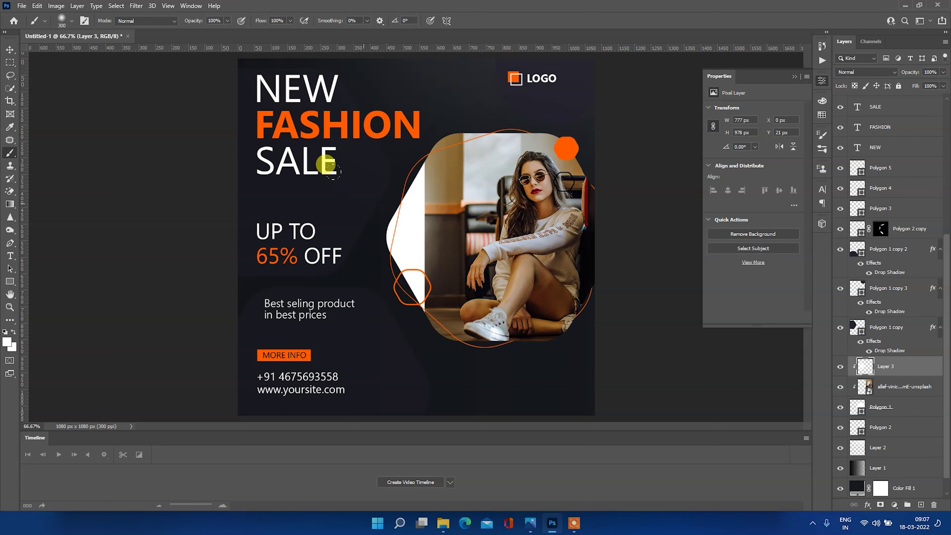
# Paint white over the photo's left pillar, lower-left and top edges
pyautogui.moveTo(329, 171)
pyautogui.mouseDown()
pyautogui.moveTo(338, 223)
pyautogui.moveTo(362, 57)
pyautogui.mouseUp()
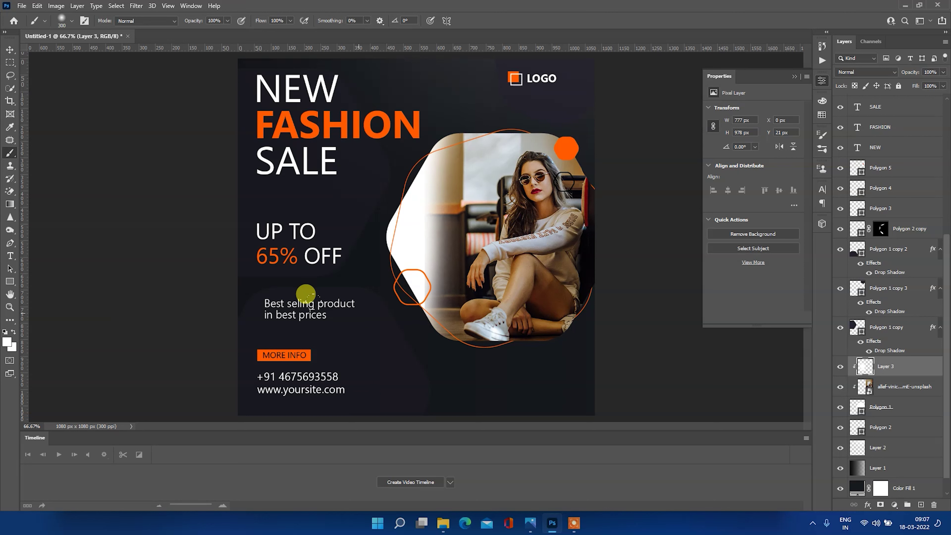
pyautogui.moveTo(331, 321); pyautogui.dragTo(329, 286)
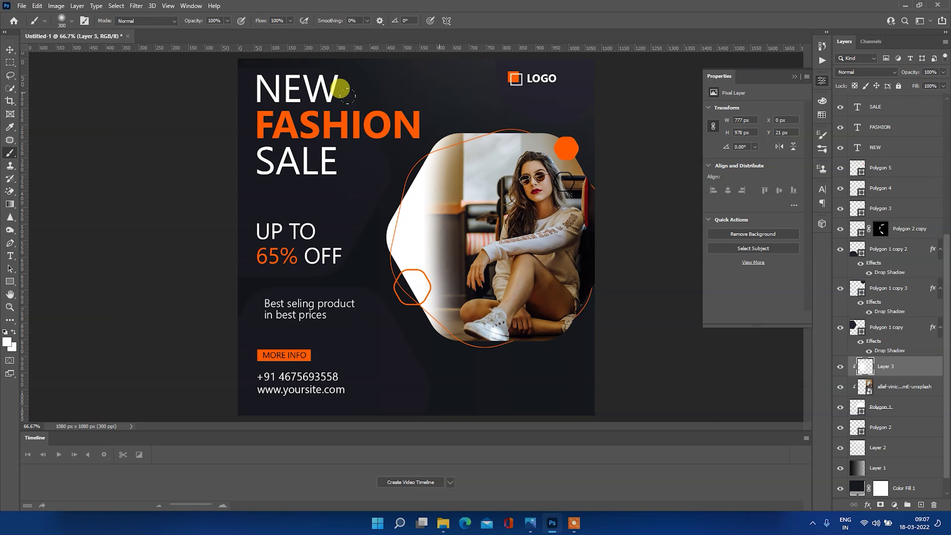
pyautogui.moveTo(442, 144); pyautogui.dragTo(543, 139)
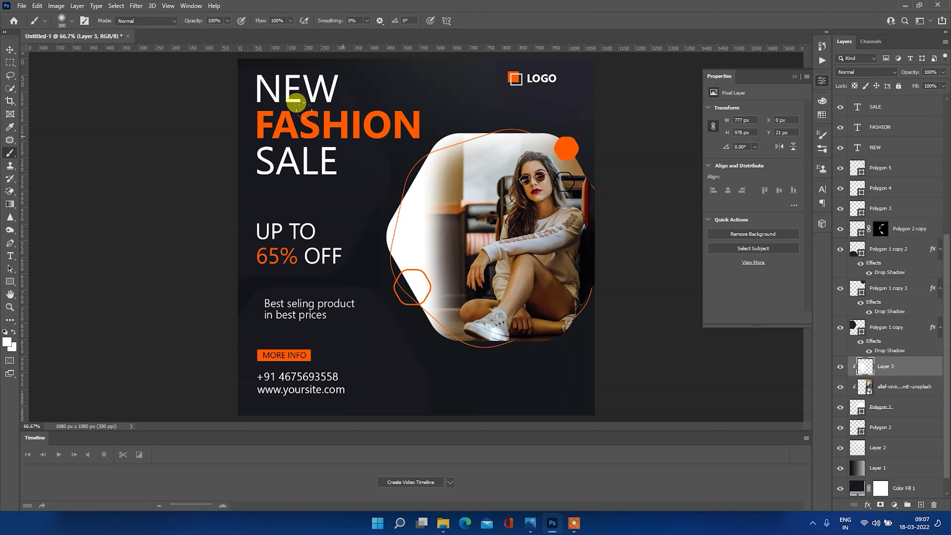
pyautogui.moveTo(308, 304); pyautogui.dragTo(439, 6)
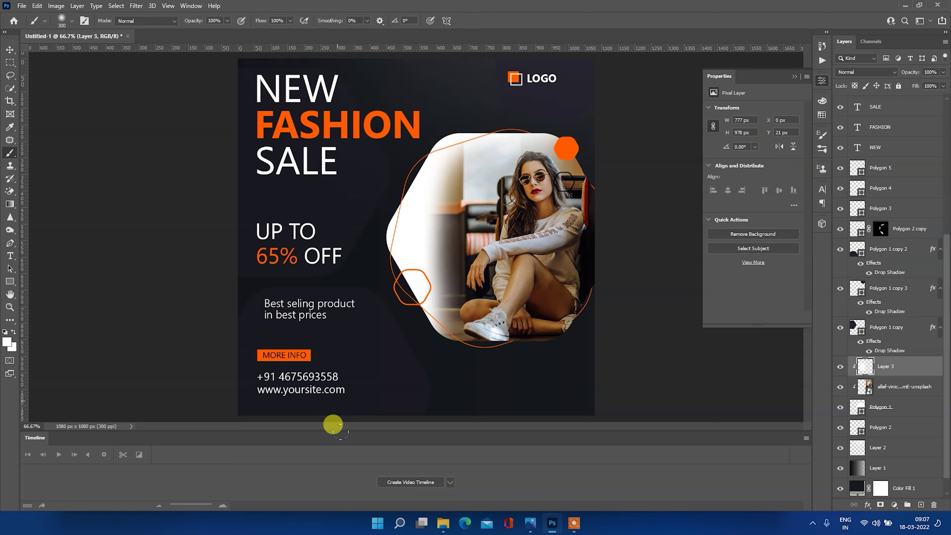
pyautogui.moveTo(415, 338); pyautogui.dragTo(280, 109)
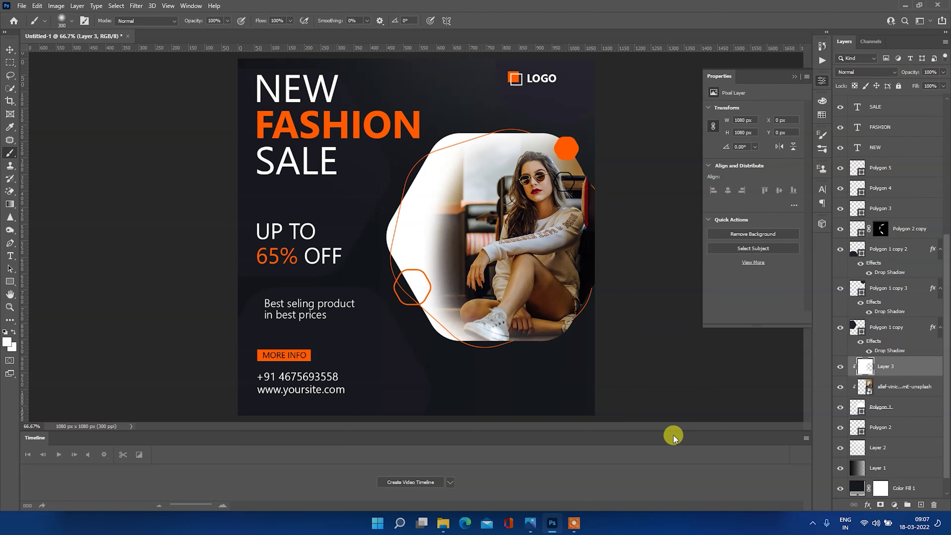
pyautogui.hotkey('ctrl', '-')
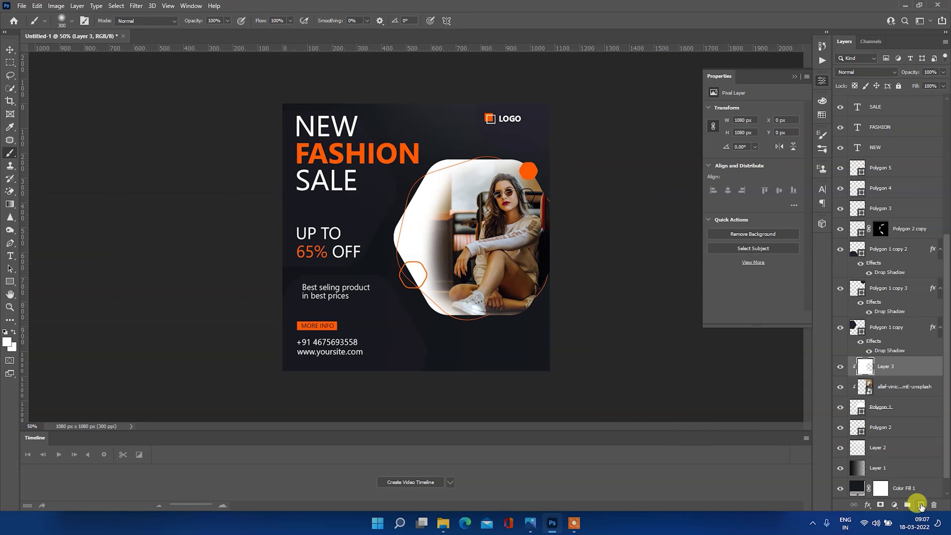
# Add a Layer 4 clipped to the photo and set the foreground colour to #ff7800
pyautogui.click(920, 505)
pyautogui.moveTo(900, 362)
pyautogui.mouseDown()
pyautogui.moveTo(888, 391)
pyautogui.moveTo(876, 357)
pyautogui.mouseUp()
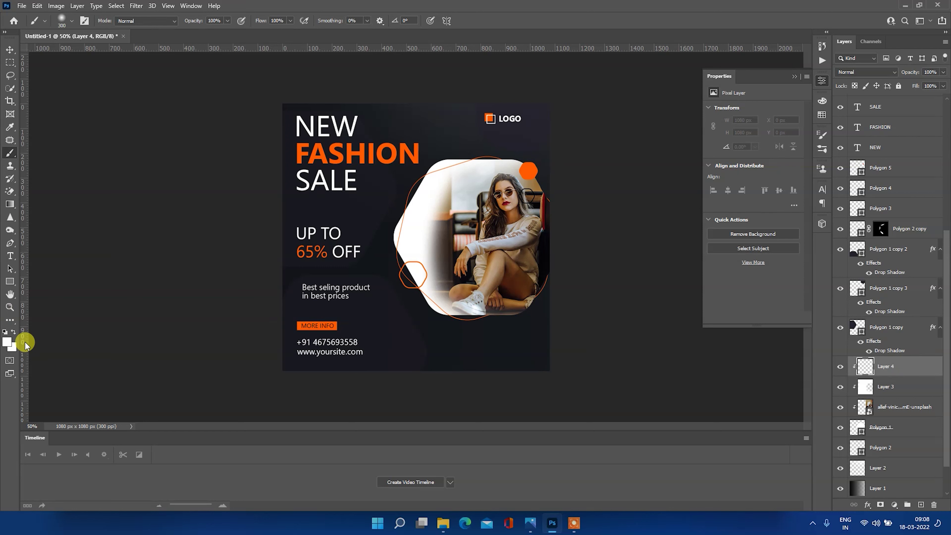
pyautogui.click(12, 341)
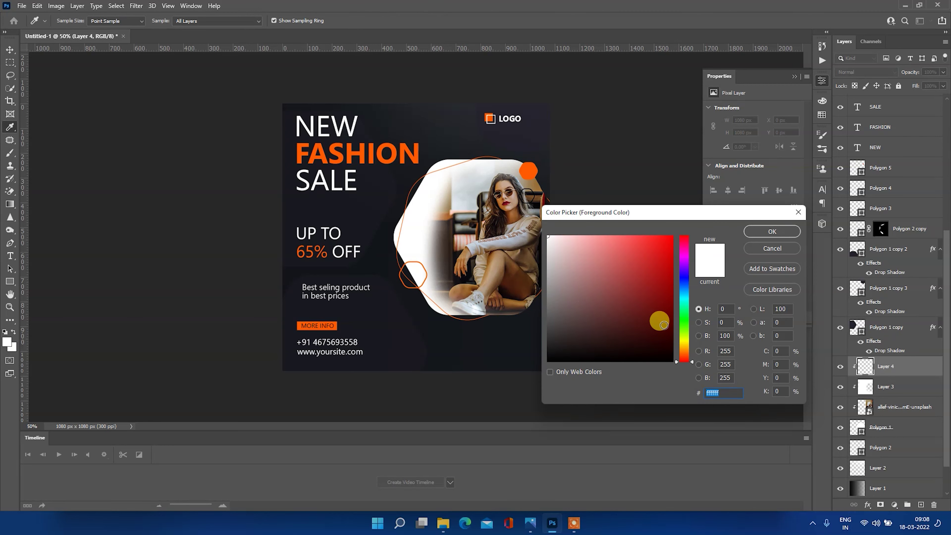
pyautogui.moveTo(682, 349); pyautogui.dragTo(689, 352)
pyautogui.moveTo(643, 240); pyautogui.dragTo(672, 236)
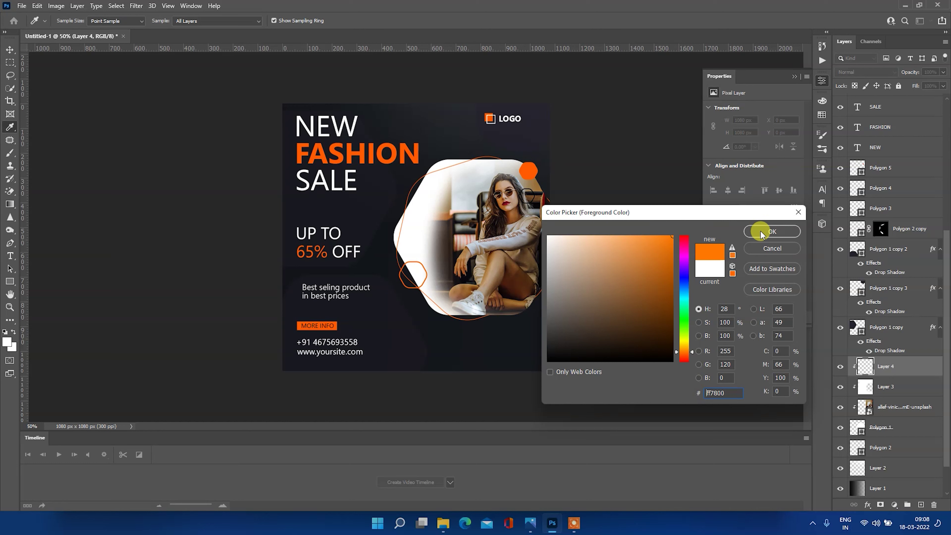
pyautogui.click(771, 232)
# Brush orange over the photo's upper area and lower-left side with a larger brush
pyautogui.press(']')
pyautogui.click(385, 152)
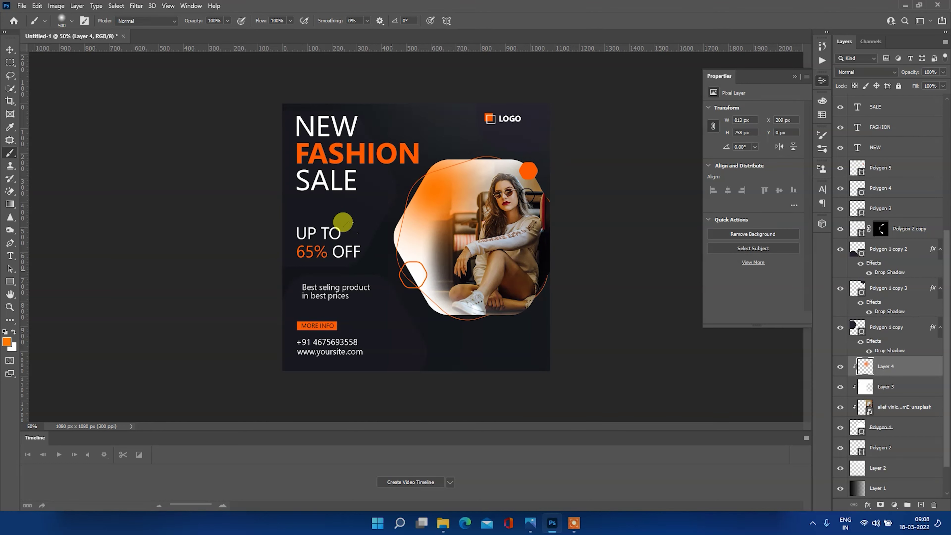
pyautogui.click(340, 249)
pyautogui.click(354, 261)
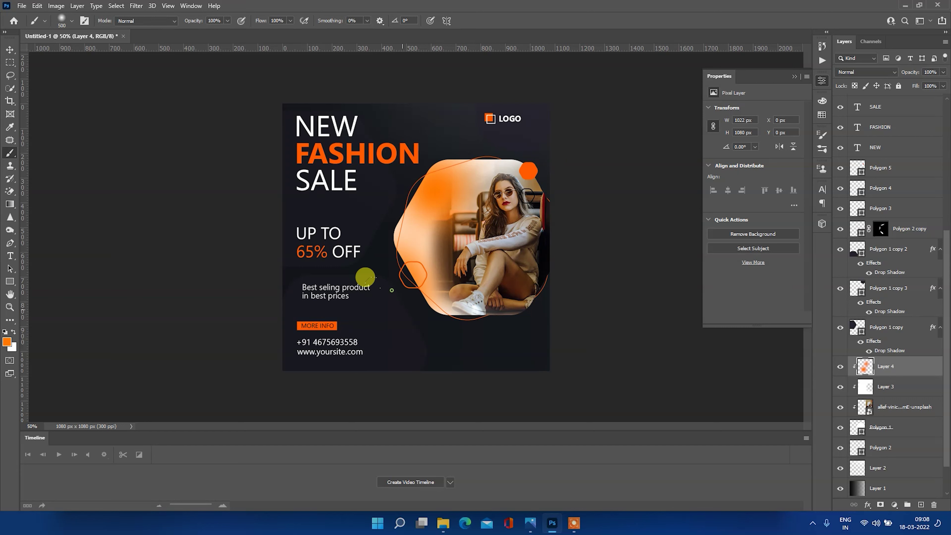
pyautogui.click(849, 72)
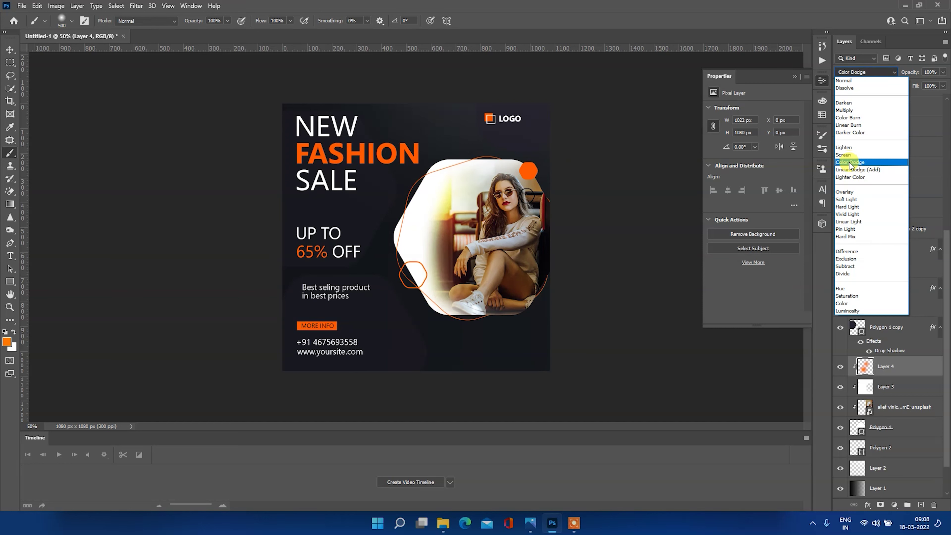
# Try Multiply, return Layer 4 to Normal blending, and lower its opacity to 35%
pyautogui.click(845, 110)
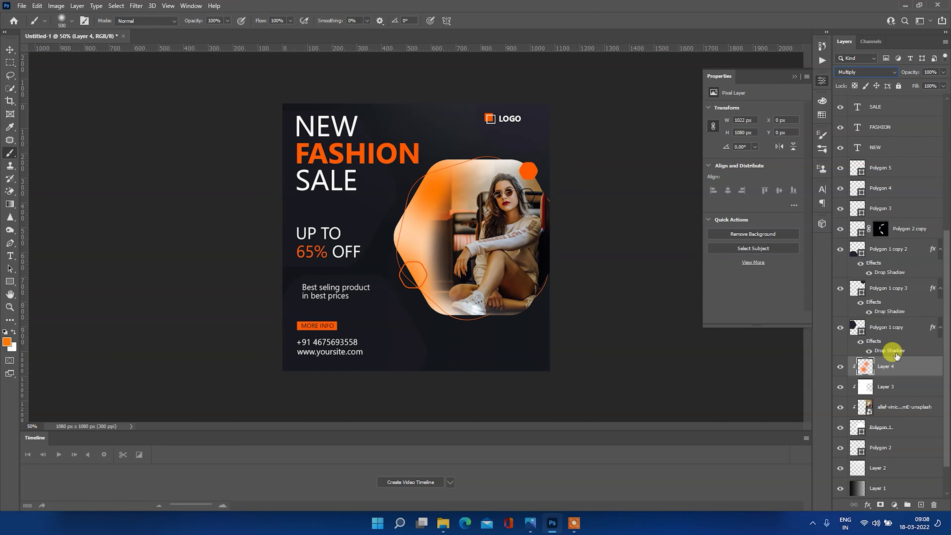
pyautogui.click(856, 71)
pyautogui.click(855, 80)
pyautogui.click(943, 73)
pyautogui.moveTo(940, 87); pyautogui.dragTo(913, 85)
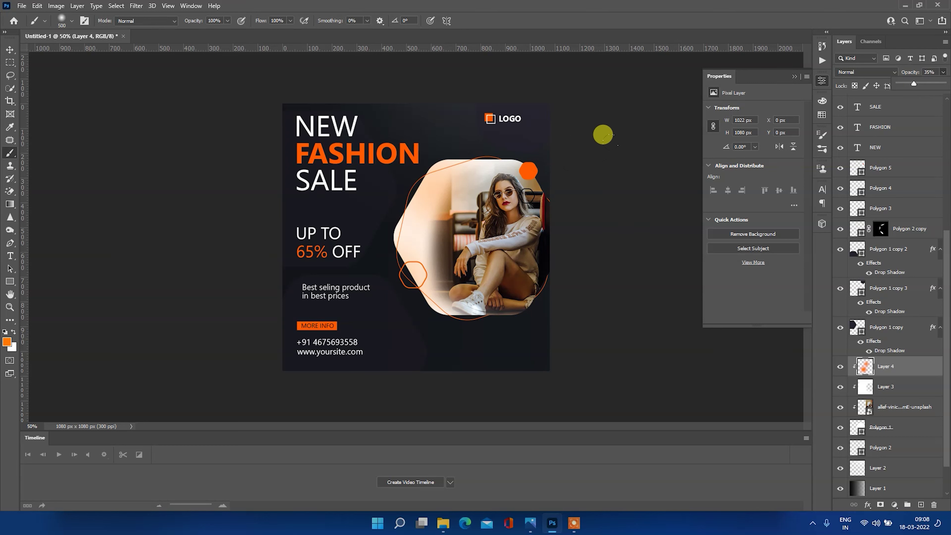
pyautogui.hotkey('ctrl', '+')
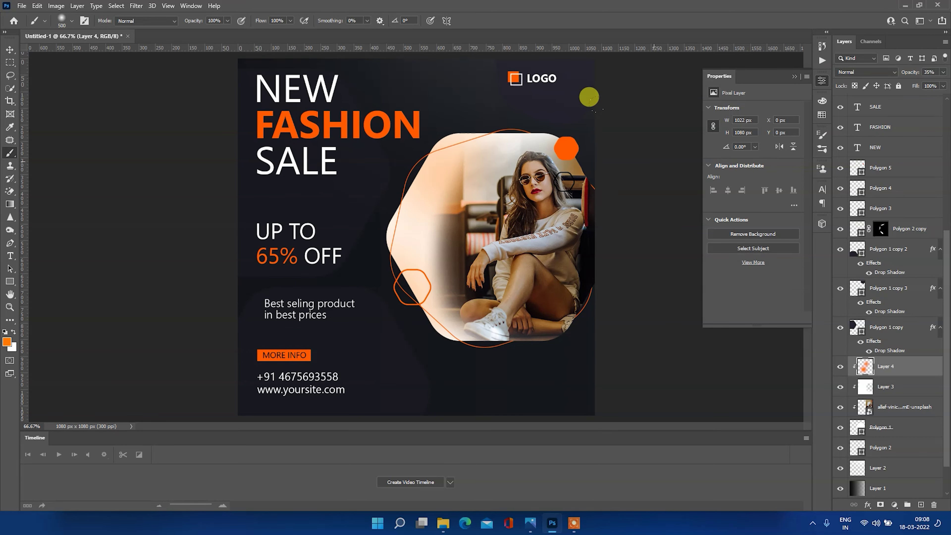
# Delete the white and orange paint layers and shift the photo left in the hexagon
pyautogui.moveTo(917, 393)
pyautogui.mouseDown()
pyautogui.moveTo(947, 494)
pyautogui.moveTo(934, 504)
pyautogui.mouseUp()
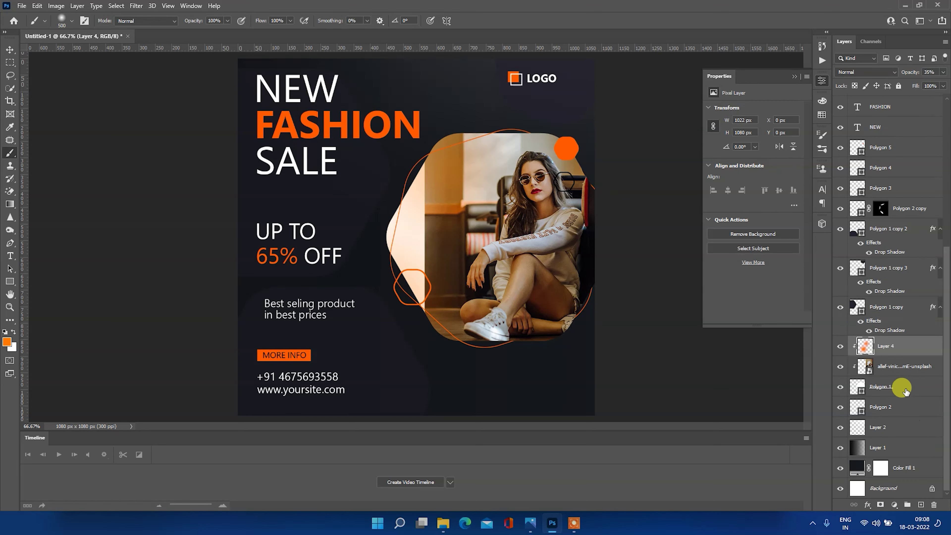
pyautogui.moveTo(877, 344); pyautogui.dragTo(933, 504)
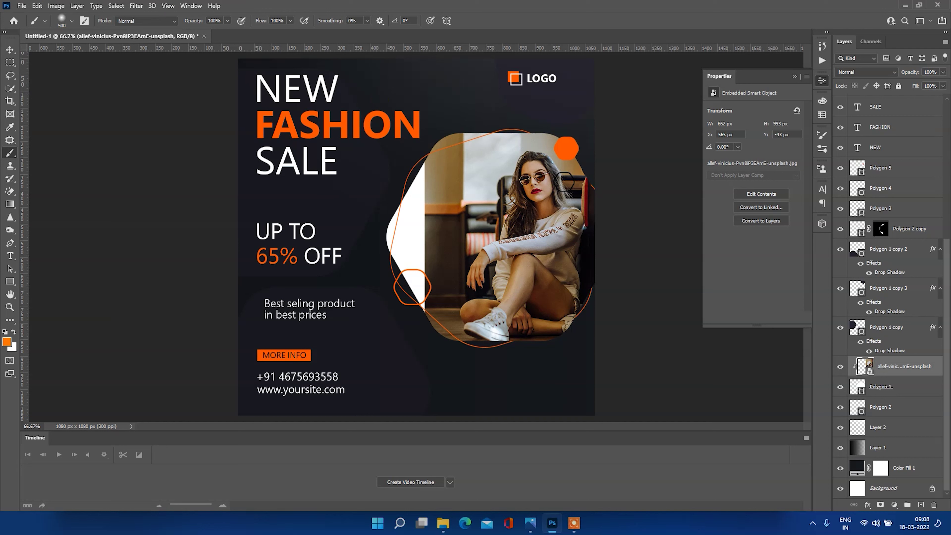
pyautogui.click(9, 49)
pyautogui.moveTo(551, 280); pyautogui.dragTo(511, 282)
pyautogui.click(651, 296)
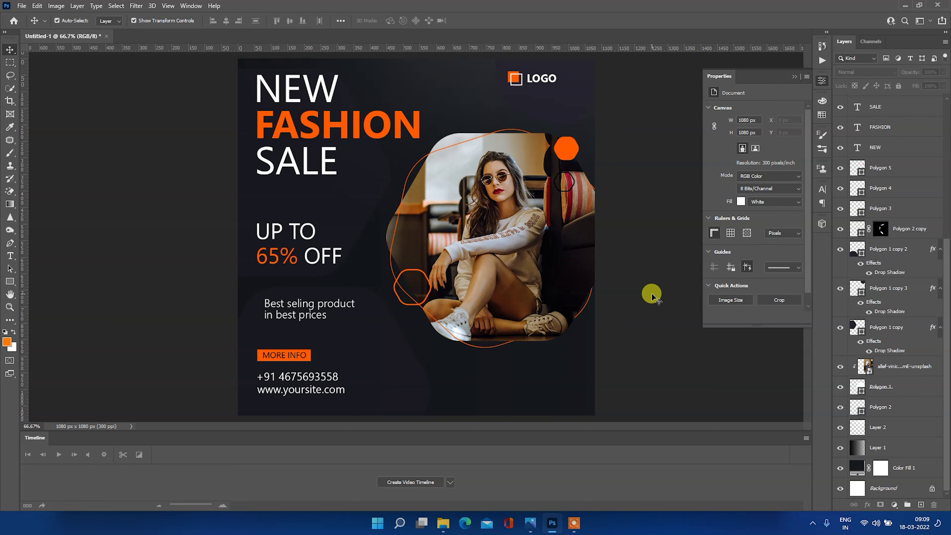
pyautogui.hotkey('ctrl', '-')
pyautogui.hotkey('ctrl', '-')
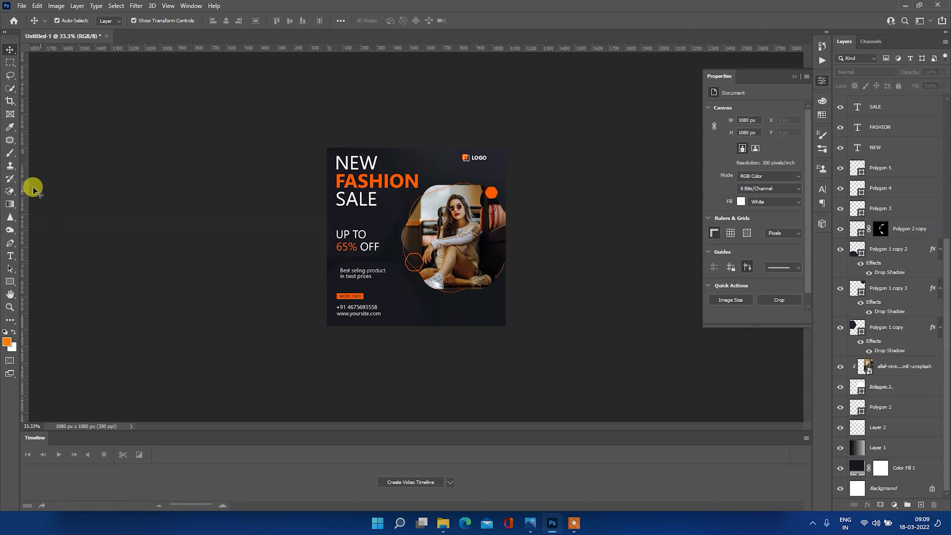
# Draw a tiny 9 × 11 px orange ellipse below the hexagon and duplicate it
pyautogui.click(9, 279)
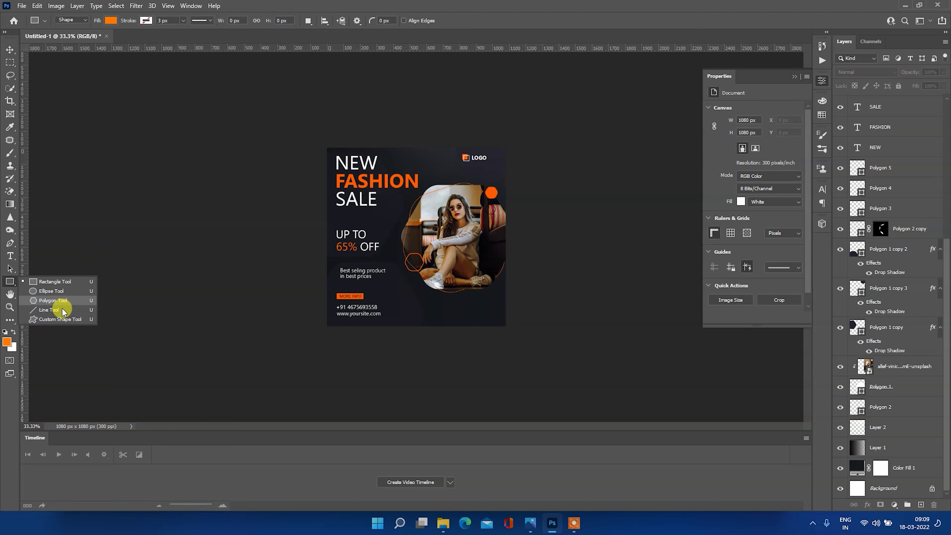
pyautogui.click(53, 290)
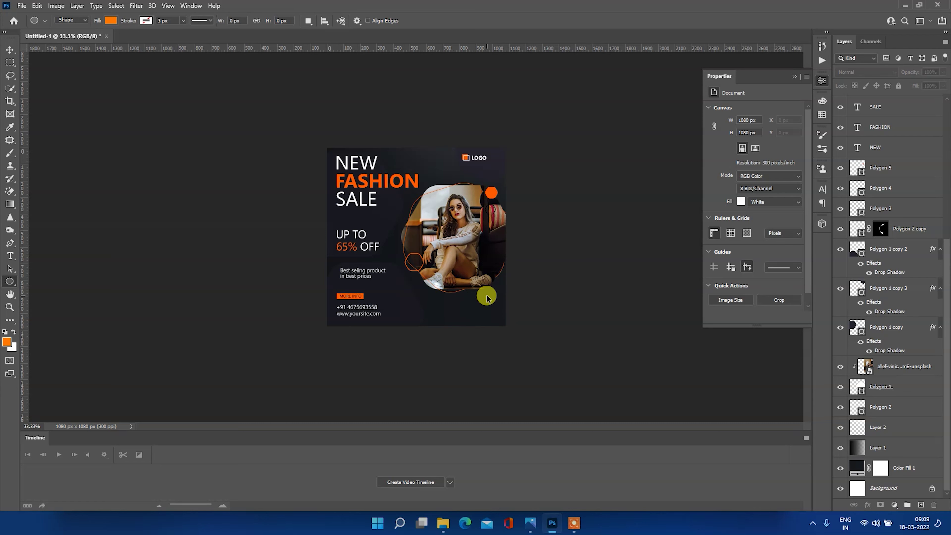
pyautogui.hotkey('ctrl', '+')
pyautogui.hotkey('ctrl', '+')
pyautogui.click(910, 106)
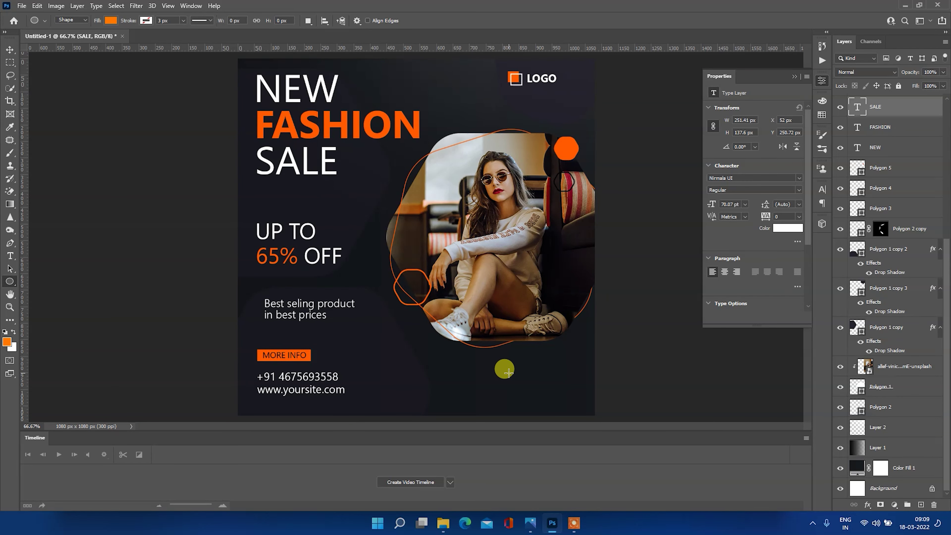
pyautogui.moveTo(506, 373); pyautogui.dragTo(509, 377)
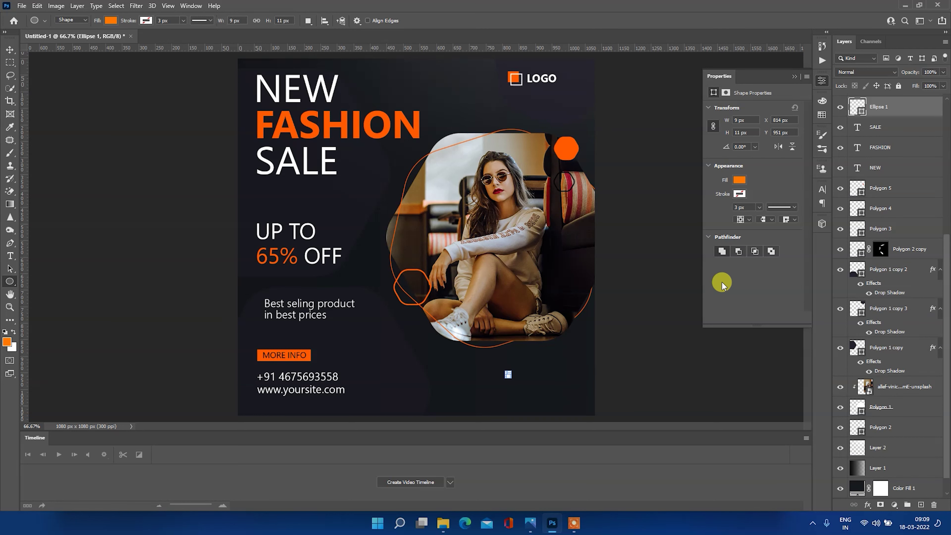
pyautogui.hotkey('ctrl', 'j')
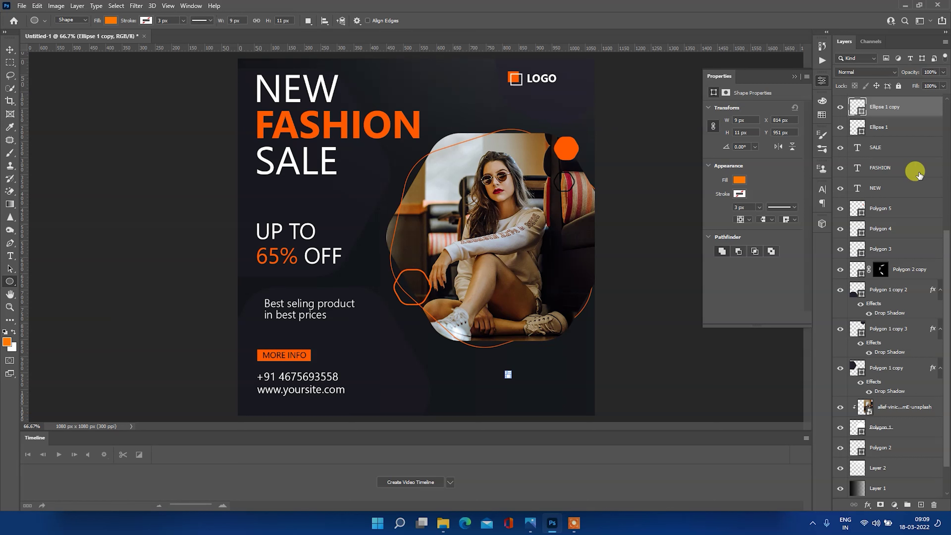
pyautogui.click(11, 51)
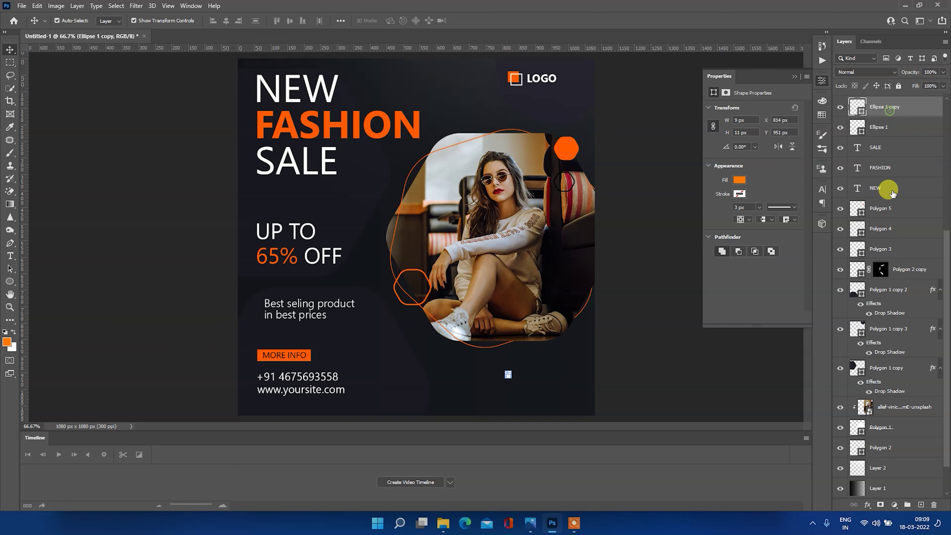
pyautogui.hotkey('ctrl', '+')
pyautogui.hotkey('ctrl', '+')
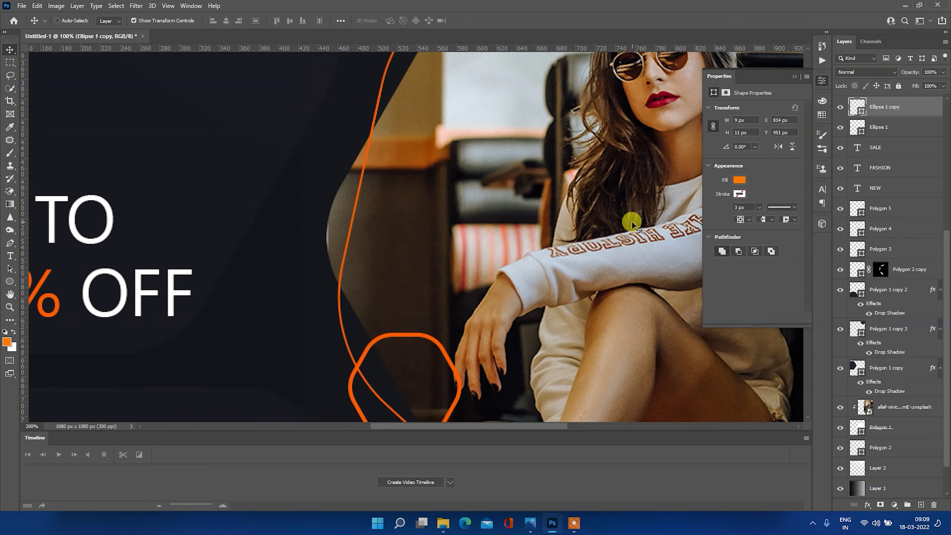
pyautogui.hotkey('ctrl', '+')
# Duplicate the dot and offset the copies to the right to start the row
pyautogui.scroll(-5, 436, 239)
pyautogui.scroll(-3, 419, 232)
pyautogui.moveTo(406, 210); pyautogui.dragTo(351, 279)
pyautogui.hotkey('shift', 'Right')
pyautogui.hotkey('shift', 'Right')
pyautogui.hotkey('shift', 'Right')
pyautogui.hotkey('shift', 'Right')
pyautogui.hotkey('shift', 'Left')
pyautogui.hotkey('shift', 'Left')
pyautogui.hotkey('ctrl', 'j')
pyautogui.hotkey('shift', 'Right')
pyautogui.hotkey('shift', 'Right')
pyautogui.hotkey('shift', 'Right')
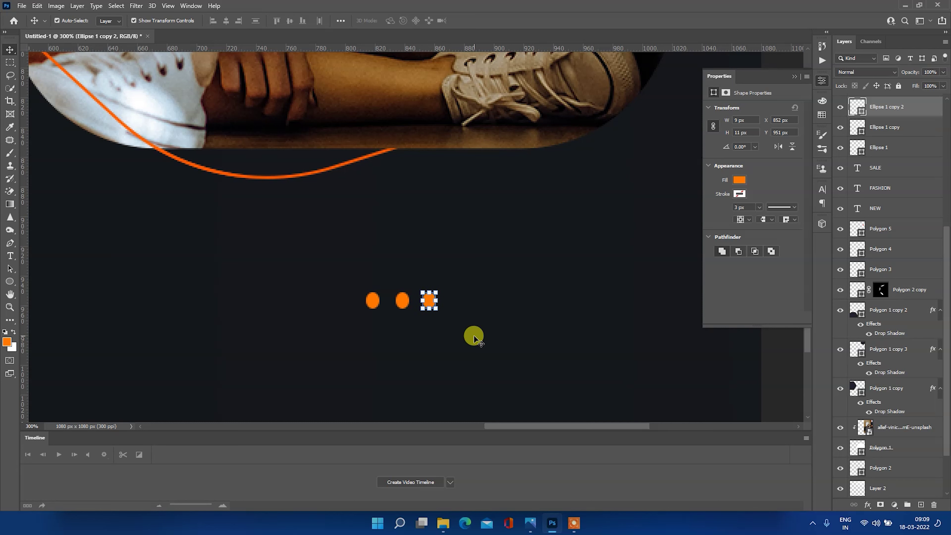
pyautogui.press('j')
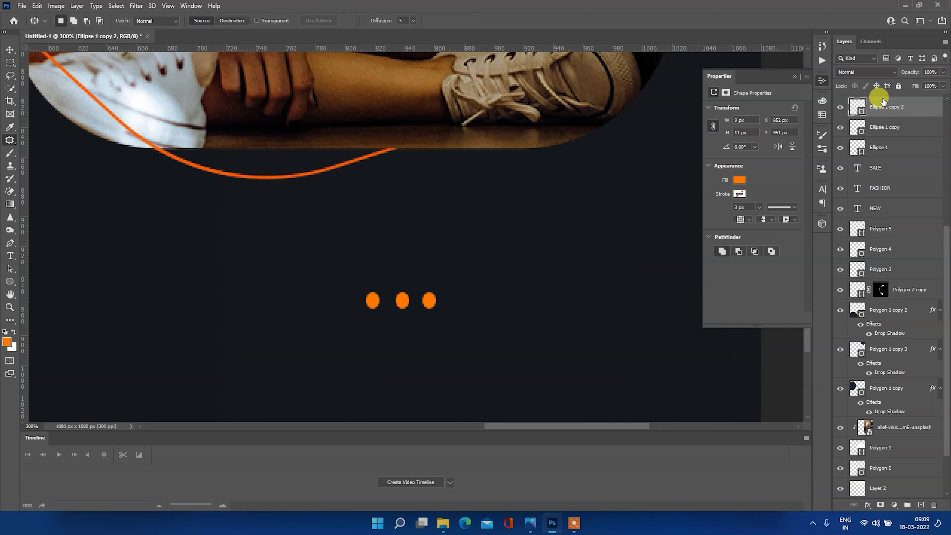
pyautogui.hotkey('ctrl', 'j')
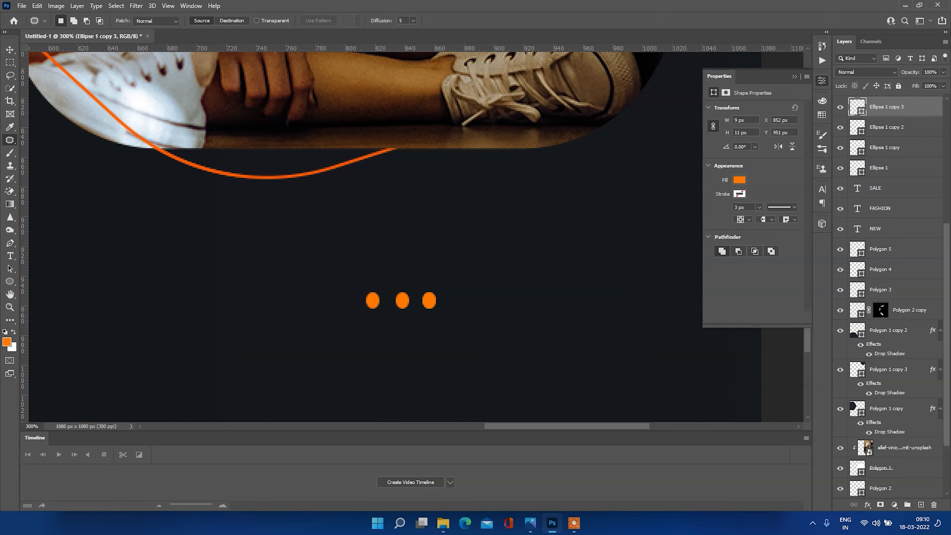
# Add the fourth through sixth dots, each shifted further right
pyautogui.click(9, 49)
pyautogui.hotkey('shift', 'Right')
pyautogui.hotkey('shift', 'Right')
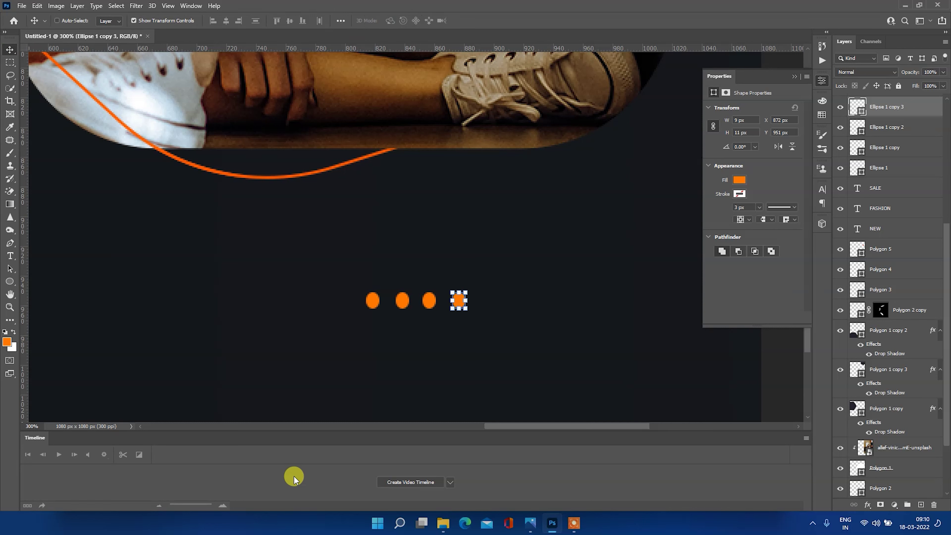
pyautogui.hotkey('ctrl', 'j')
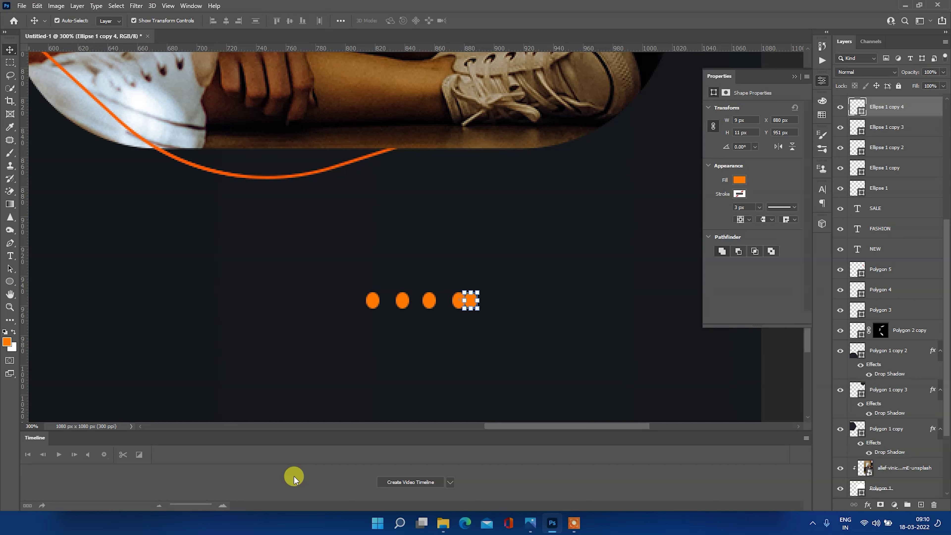
pyautogui.hotkey('ctrl', 'j')
pyautogui.press('Right')
pyautogui.press('Right')
pyautogui.press('Right')
pyautogui.press('Right')
pyautogui.press('Right')
pyautogui.press('Right')
pyautogui.press('Right')
pyautogui.press('Right')
pyautogui.press('Right')
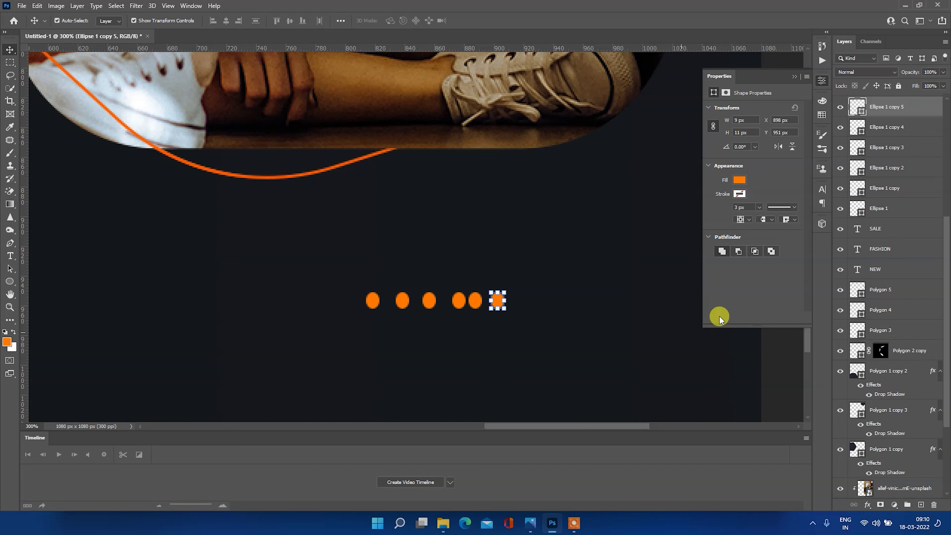
# Select all six dot layers, Ellipse 1 through Ellipse 1 copy 5
pyautogui.click(877, 208)
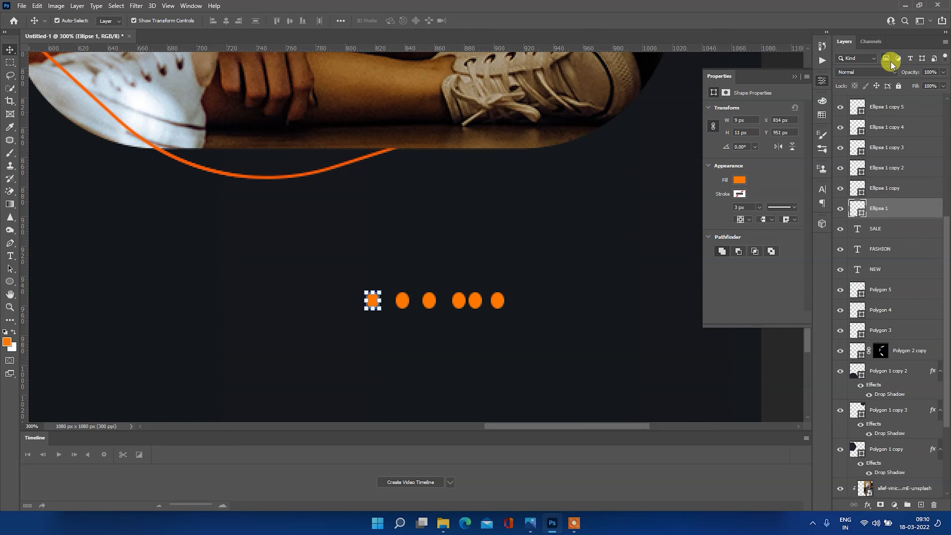
pyautogui.click(869, 113)
pyautogui.click(873, 206)
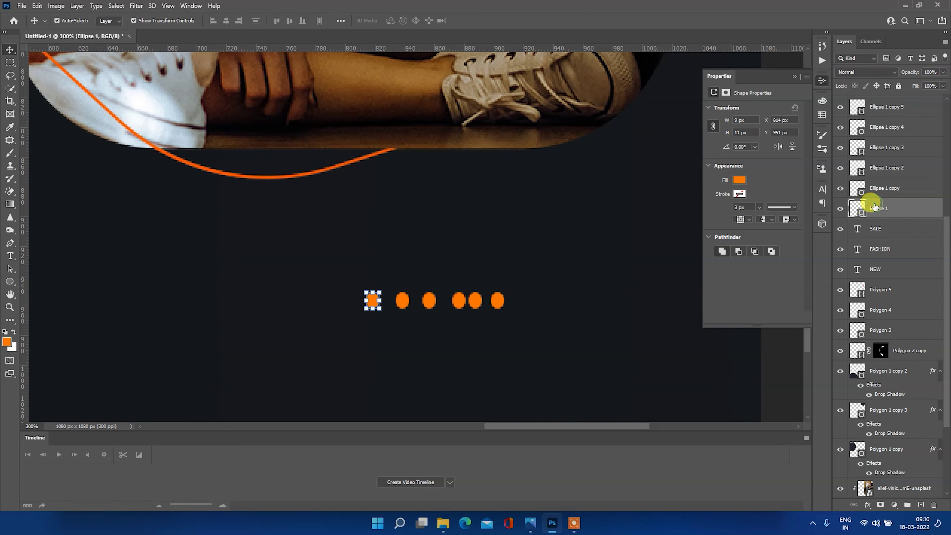
pyautogui.keyDown('shift'); pyautogui.click(882, 106); pyautogui.keyUp('shift')
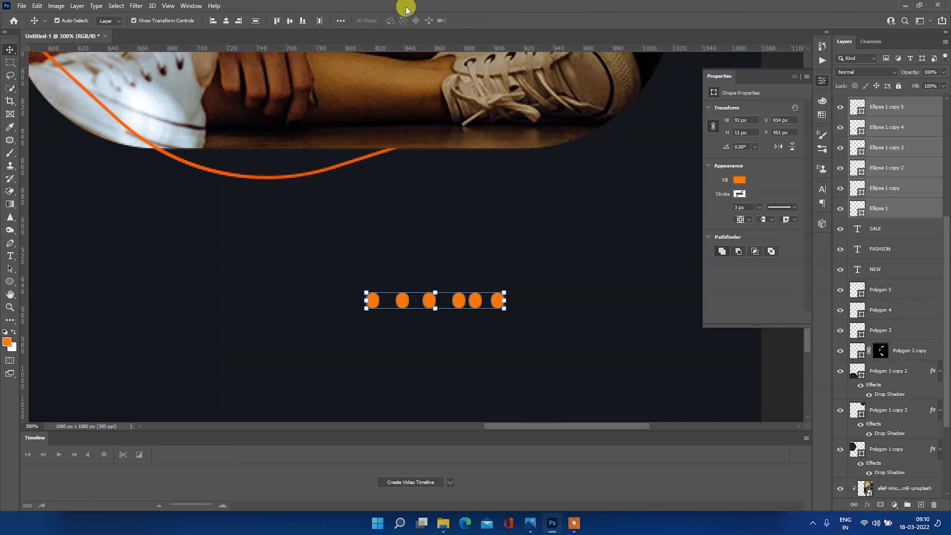
# Distribute the six dots evenly, merge them into one row, and copy it below
pyautogui.click(319, 20)
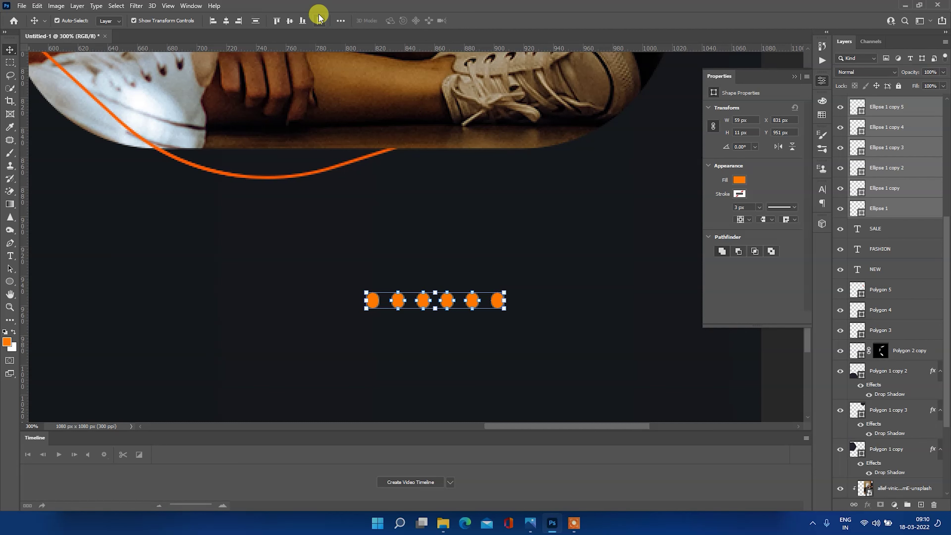
pyautogui.hotkey('ctrl', 'e')
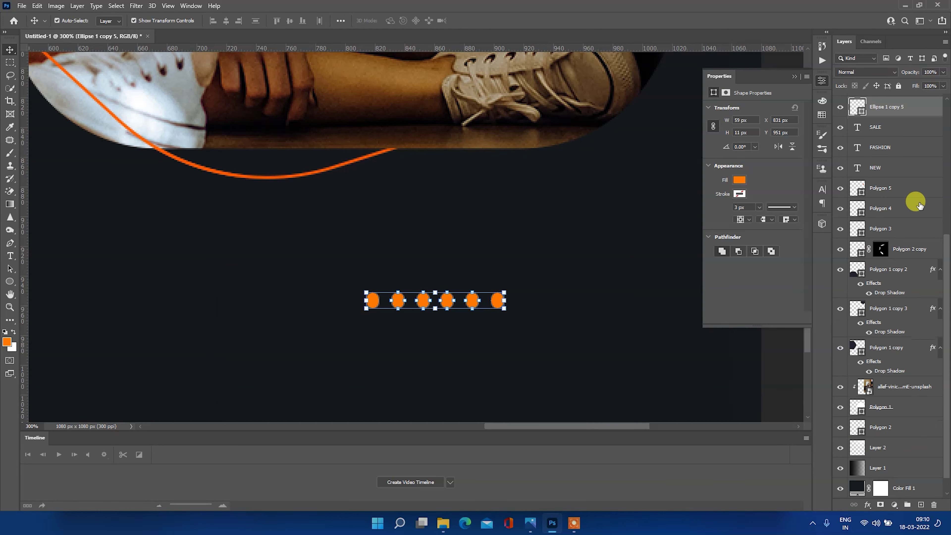
pyautogui.hotkey('ctrl', 'j')
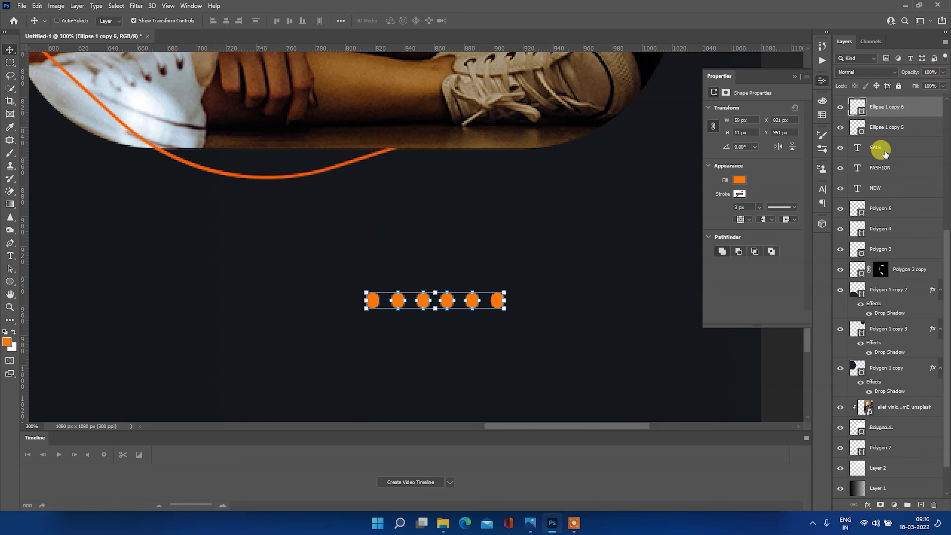
pyautogui.hotkey('shift', 'Down')
pyautogui.press('Down')
pyautogui.press('Down')
pyautogui.press('Down')
pyautogui.press('Down')
pyautogui.press('Down')
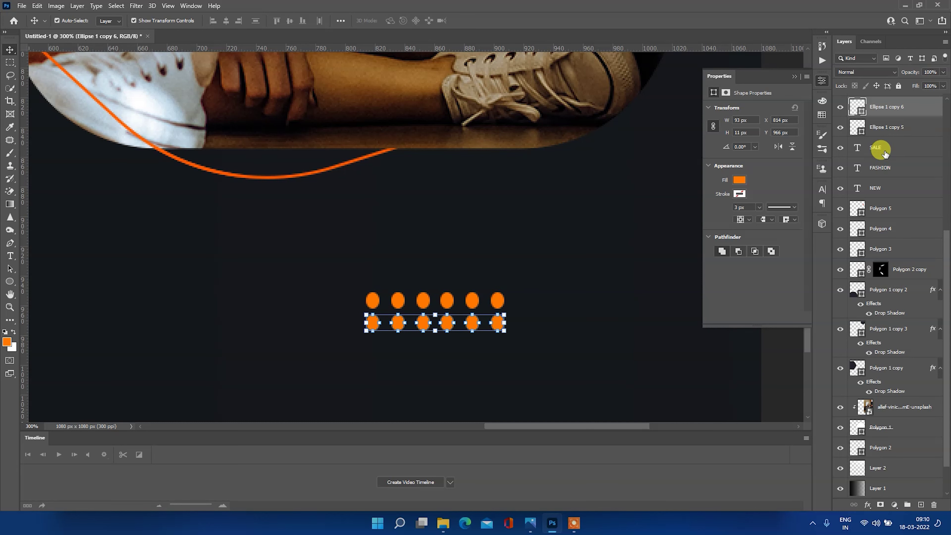
# Duplicate the row twice more, stacking third and fourth rows beneath
pyautogui.hotkey('ctrl', 'j')
pyautogui.hotkey('shift', 'Down')
pyautogui.hotkey('shift', 'Down')
pyautogui.hotkey('shift', 'Up')
pyautogui.hotkey('shift', 'Down')
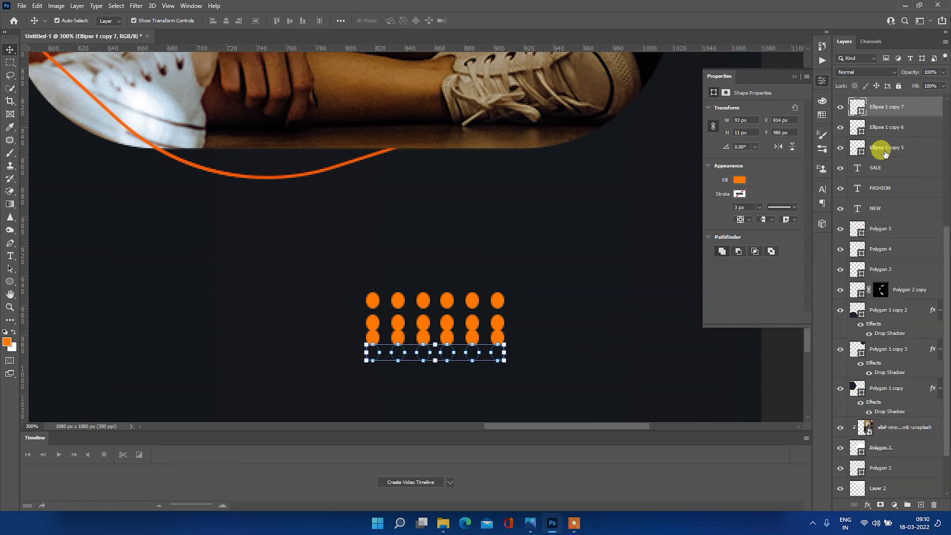
pyautogui.press('Up')
pyautogui.press('Up')
pyautogui.press('Up')
pyautogui.press('Up')
pyautogui.press('Up')
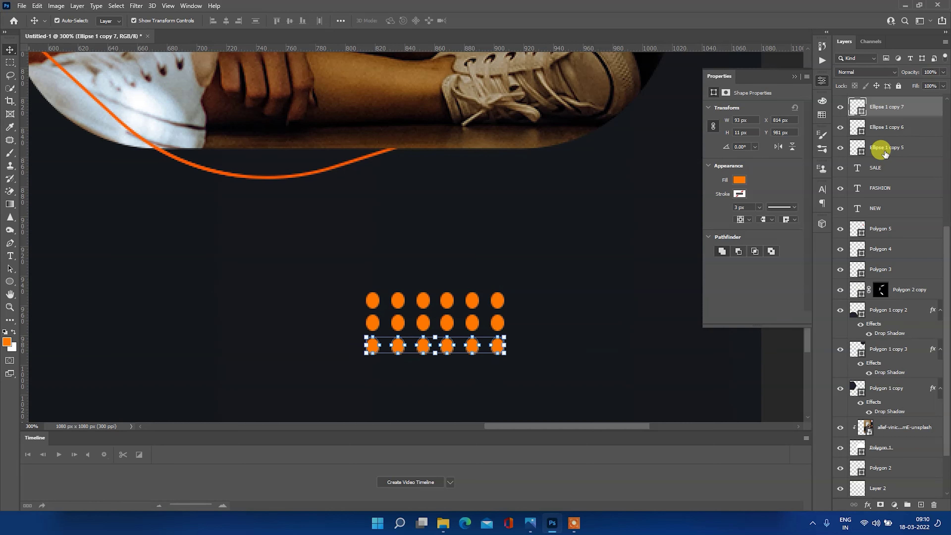
pyautogui.press('j')
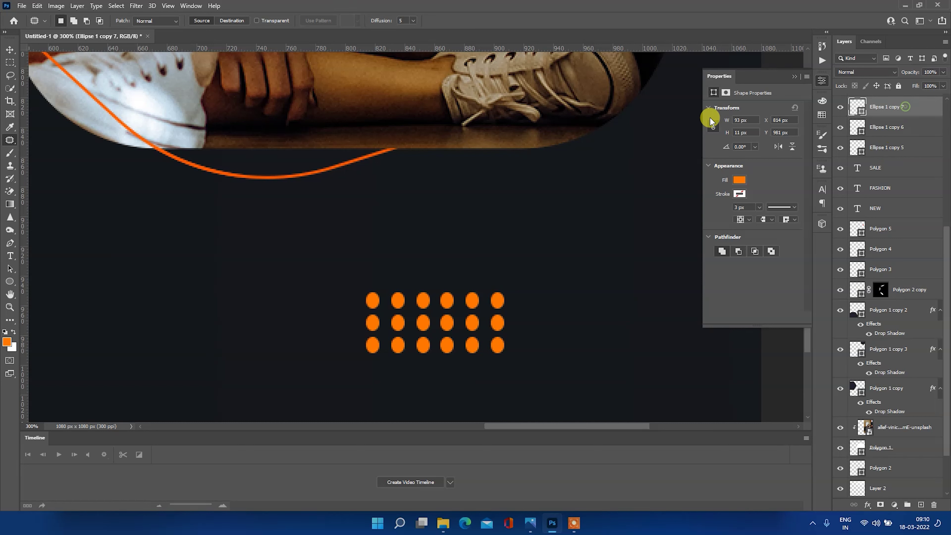
pyautogui.click(10, 49)
pyautogui.hotkey('ctrl', 'j')
pyautogui.hotkey('shift', 'Down')
pyautogui.press('Down')
pyautogui.press('Down')
pyautogui.press('Down')
pyautogui.press('Down')
pyautogui.press('Down')
pyautogui.press('Down')
pyautogui.press('Up')
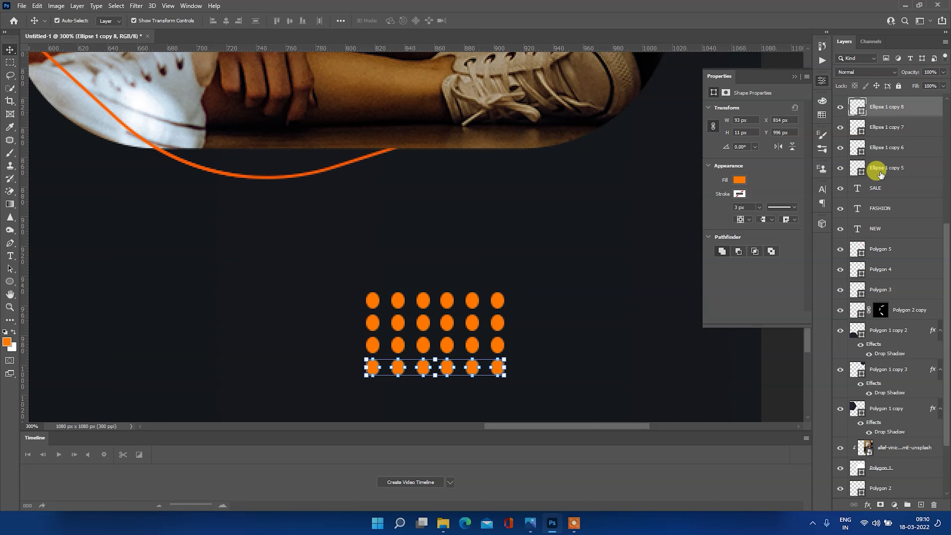
# Merge all four dot rows into the single layer Ellipse 1 copy 8
pyautogui.keyDown('shift'); pyautogui.click(879, 174); pyautogui.keyUp('shift')
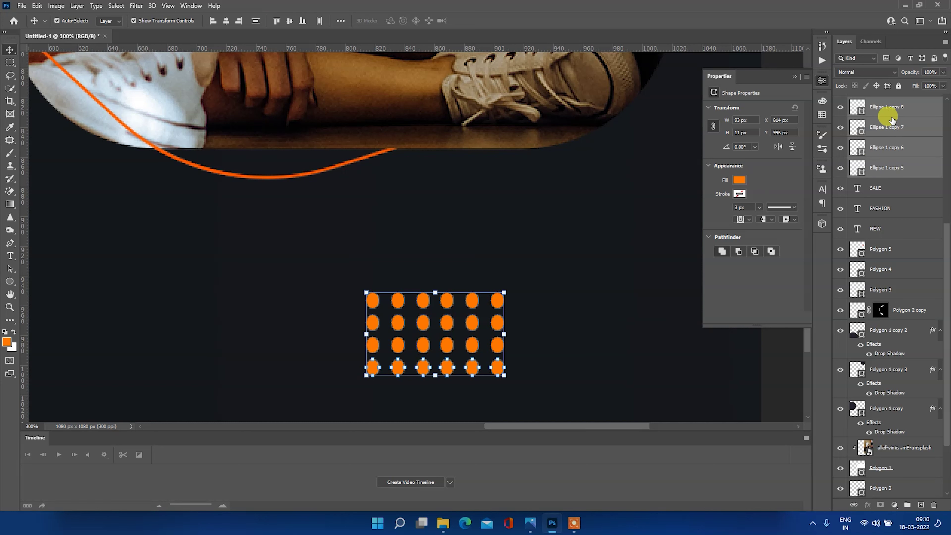
pyautogui.hotkey('ctrl', 'e')
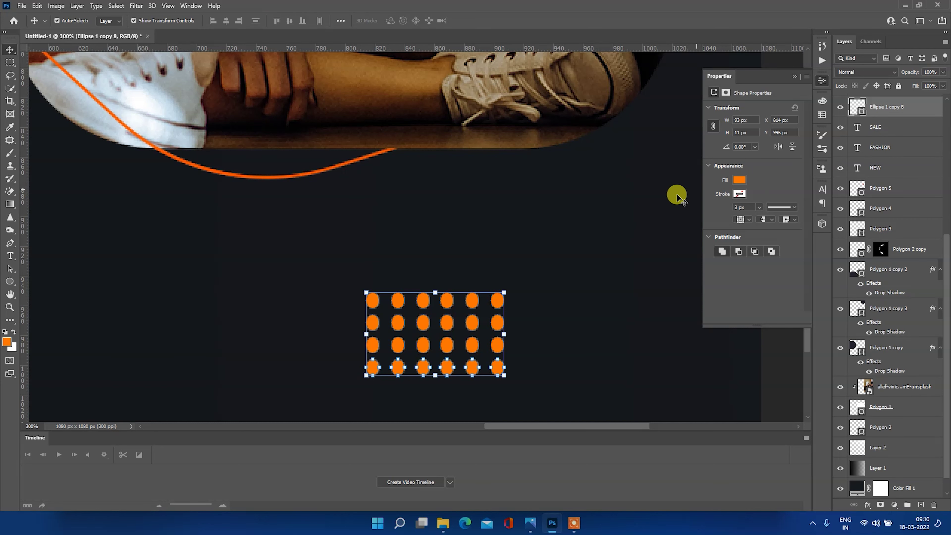
pyautogui.hotkey('ctrl', '-')
pyautogui.hotkey('ctrl', '-')
pyautogui.hotkey('ctrl', '-')
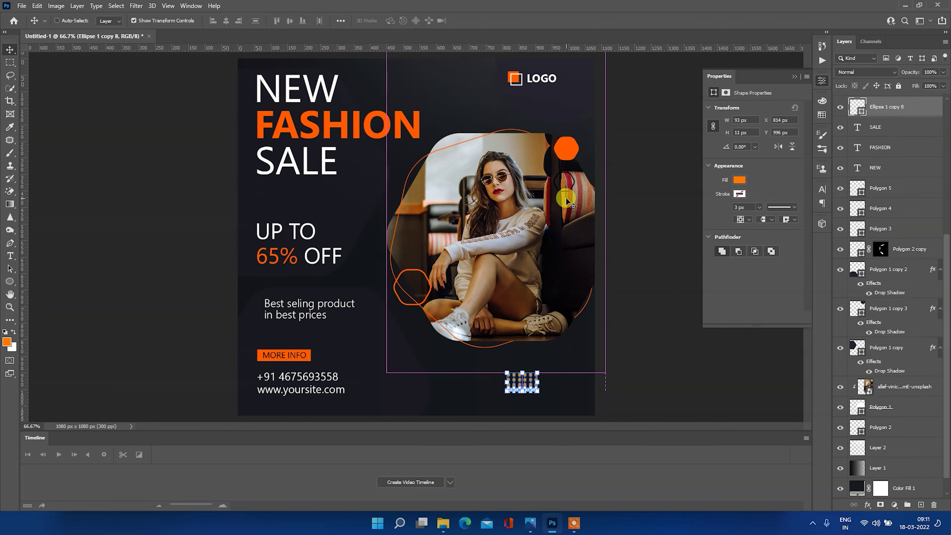
pyautogui.hotkey('ctrl', '-')
pyautogui.click(609, 302)
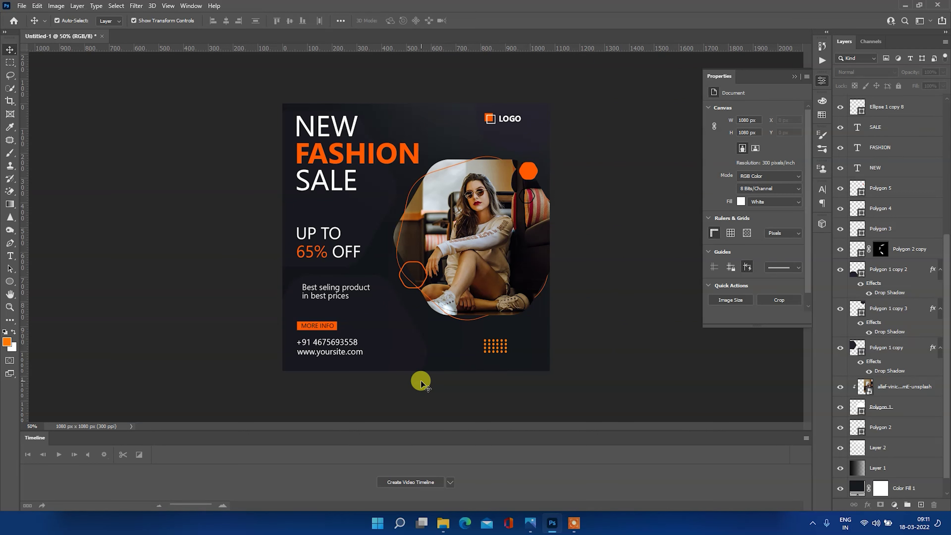
# Nudge the dot grid up and to the right in the lower right
pyautogui.click(493, 341)
pyautogui.click(499, 343)
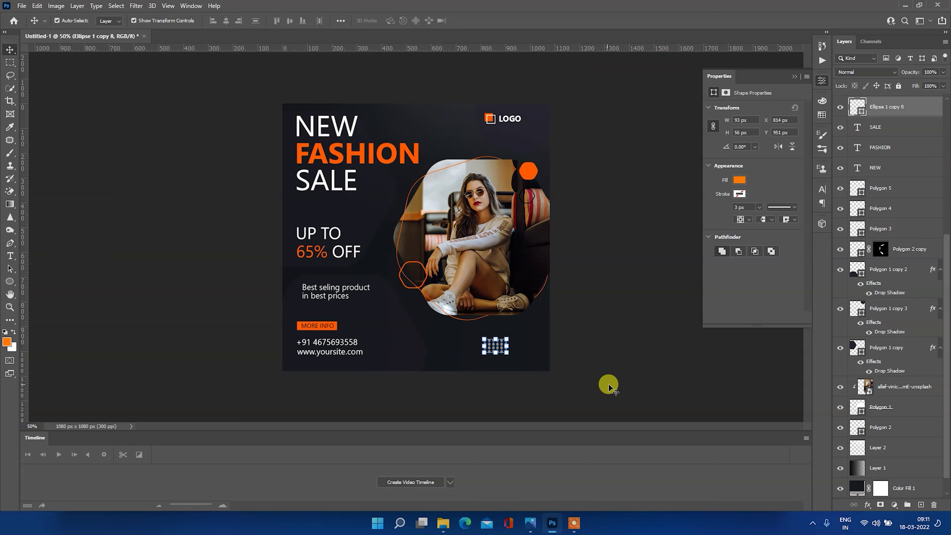
pyautogui.press('Up')
pyautogui.press('Up')
pyautogui.press('Up')
pyautogui.press('Up')
pyautogui.press('Up')
pyautogui.press('Up')
pyautogui.press('Up')
pyautogui.press('Up')
pyautogui.press('Up')
pyautogui.press('Up')
pyautogui.press('Up')
pyautogui.press('Up')
pyautogui.press('Right')
pyautogui.press('Right')
pyautogui.press('Right')
pyautogui.press('Right')
pyautogui.press('Right')
pyautogui.press('Right')
pyautogui.press('Right')
pyautogui.press('Right')
pyautogui.press('Right')
pyautogui.press('Right')
pyautogui.press('Right')
pyautogui.press('Right')
pyautogui.press('Right')
pyautogui.press('Right')
pyautogui.press('Right')
pyautogui.press('Right')
pyautogui.press('Right')
pyautogui.press('Right')
pyautogui.press('Right')
pyautogui.press('Right')
pyautogui.press('Right')
pyautogui.click(626, 376)
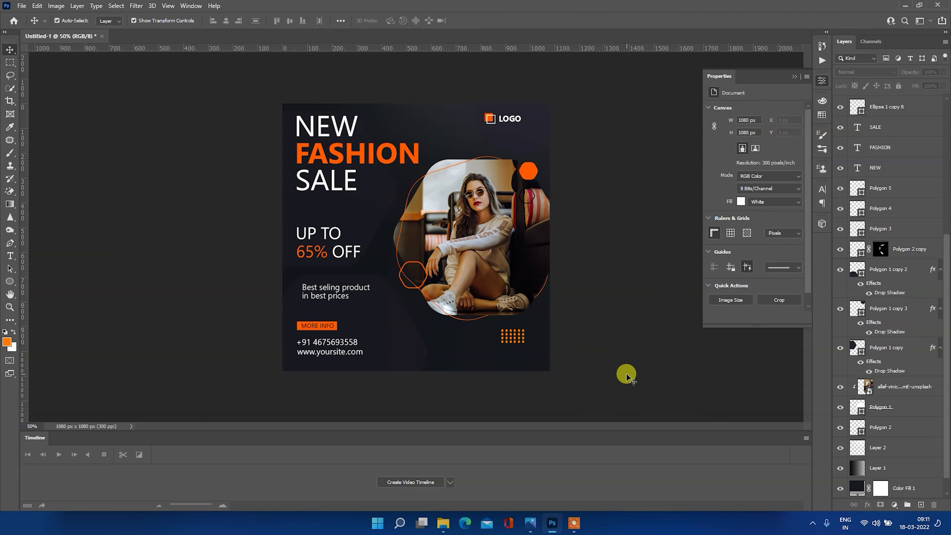
# Duplicate the orange Polygon 5 shape and place the copy near the poster's bottom edge
pyautogui.click(527, 172)
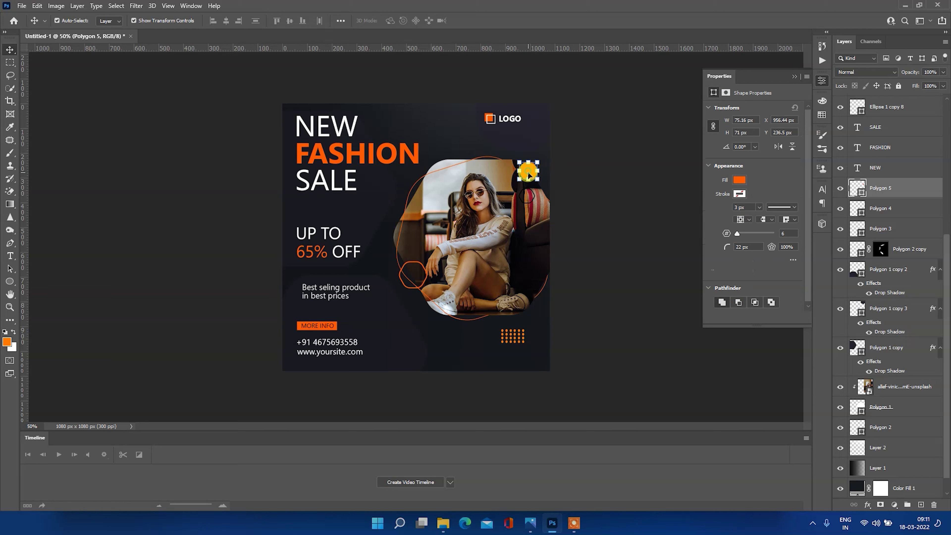
pyautogui.moveTo(530, 172); pyautogui.dragTo(451, 382)
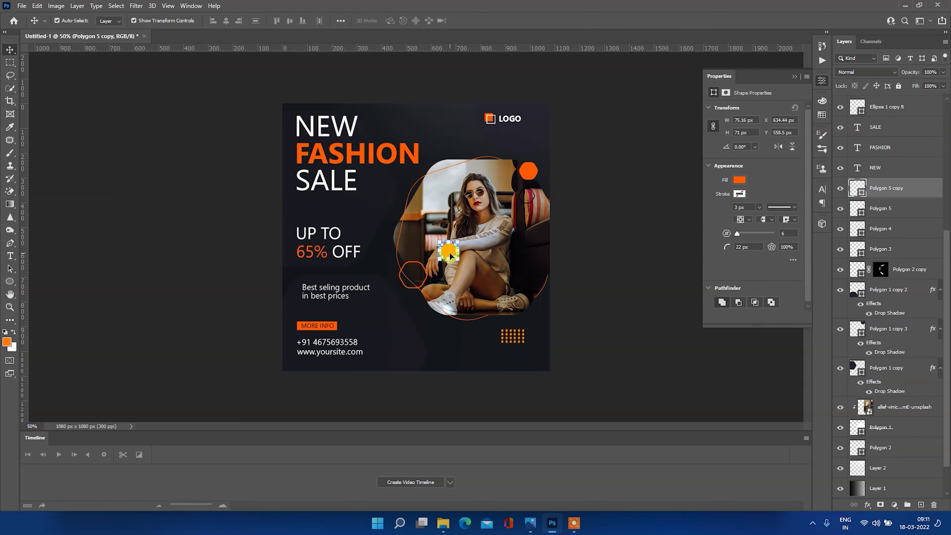
pyautogui.moveTo(450, 382); pyautogui.dragTo(421, 345)
pyautogui.click(425, 389)
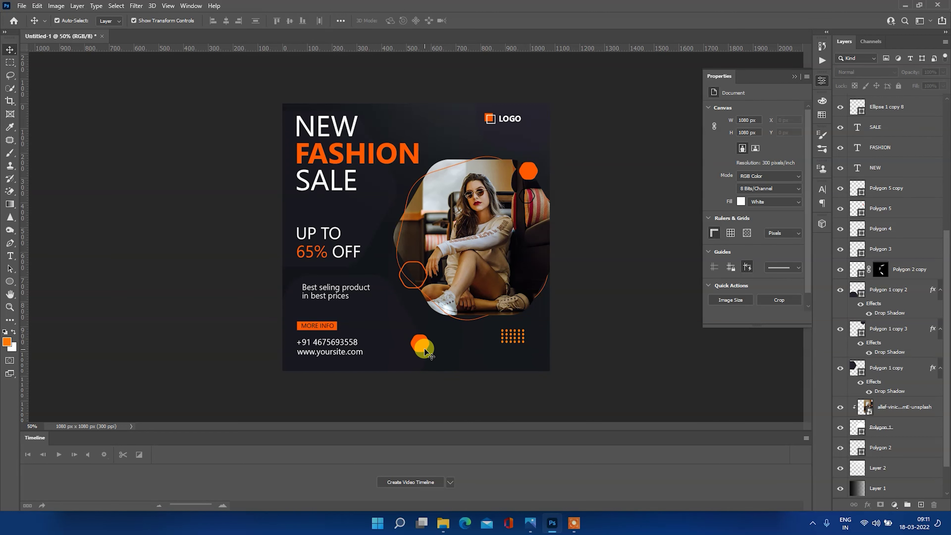